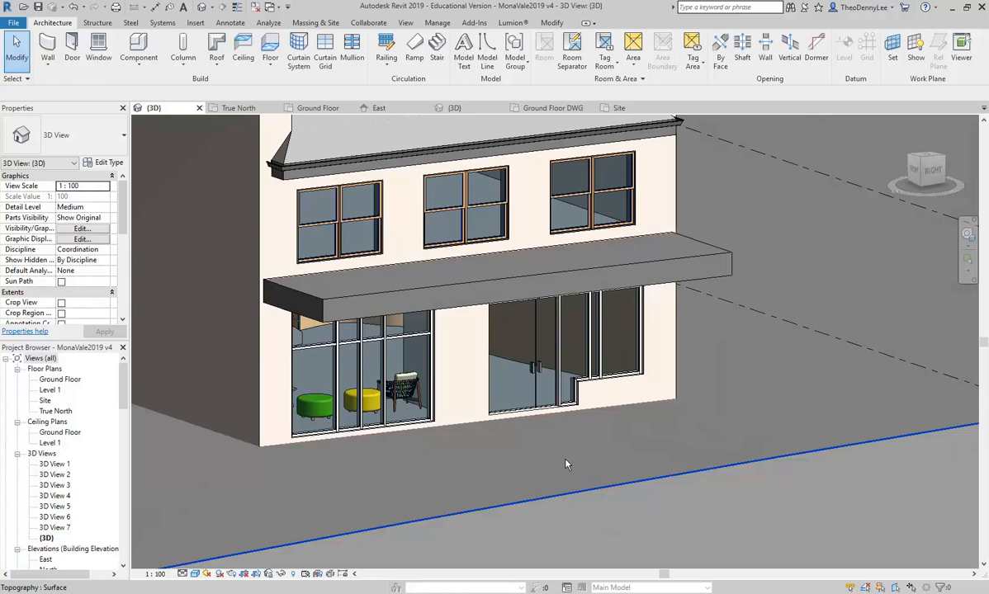
Delete the Storefront curtain wall with the double glass doors from the stepped opening in the front wall.
{"action": "middle_click_drag", "start_coordinate": [566, 461], "coordinate": [582, 481], "text": "shift"}
{"action": "scroll", "coordinate": [520, 355], "scroll_direction": "up", "scroll_amount": 5}
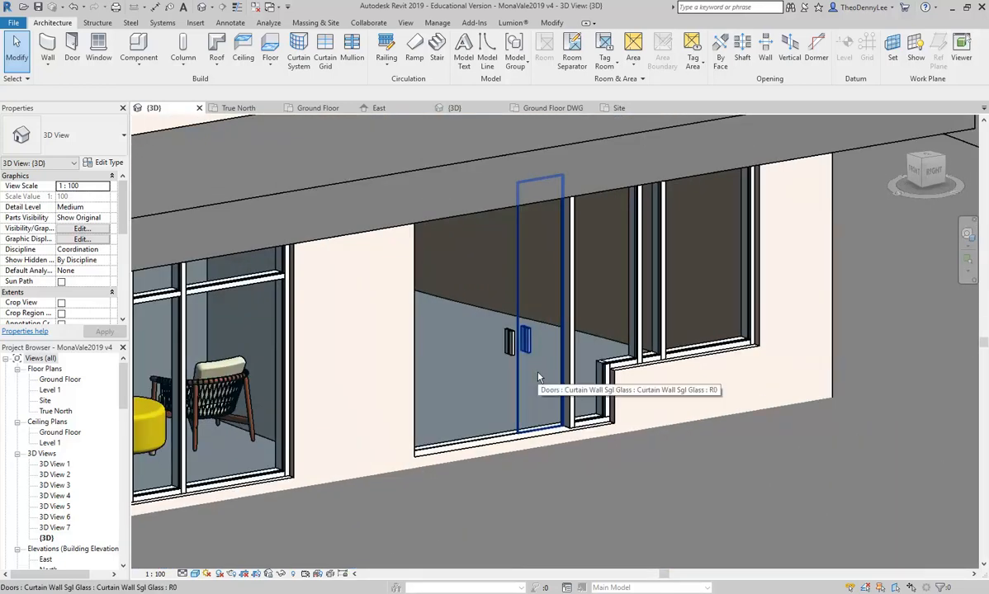
{"action": "scroll", "coordinate": [607, 429], "scroll_direction": "up", "scroll_amount": 3}
{"action": "scroll", "coordinate": [607, 428], "scroll_direction": "down", "scroll_amount": 3}
{"action": "left_click", "coordinate": [524, 435]}
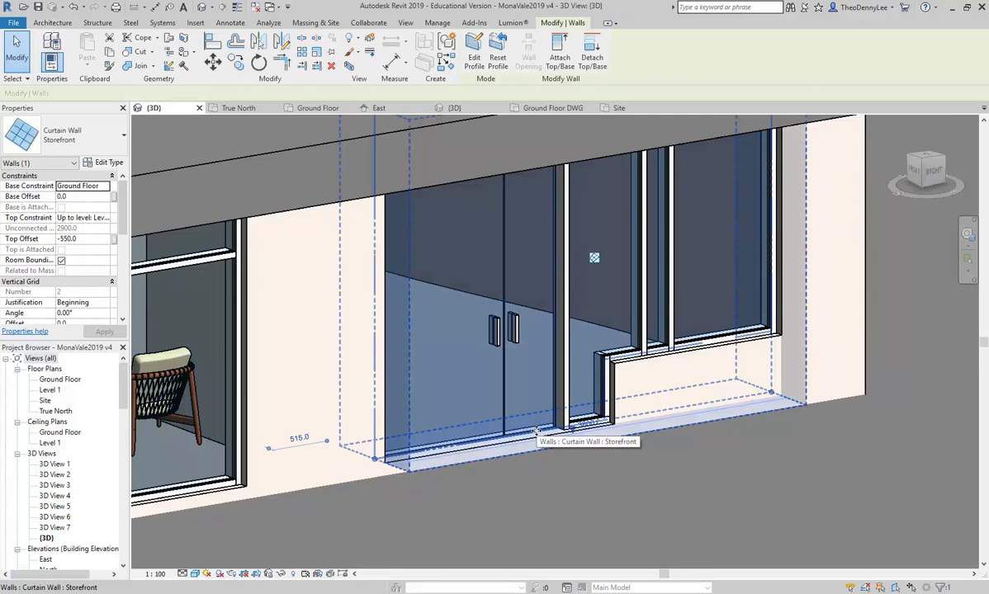
{"action": "middle_click_drag", "start_coordinate": [535, 431], "coordinate": [554, 452], "text": "shift"}
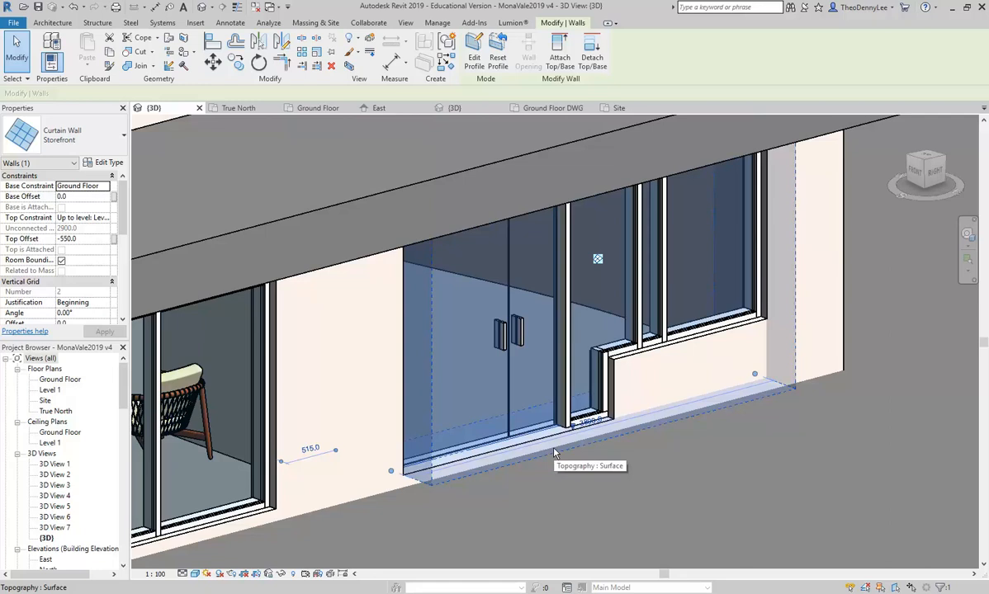
{"action": "key", "text": "Delete"}
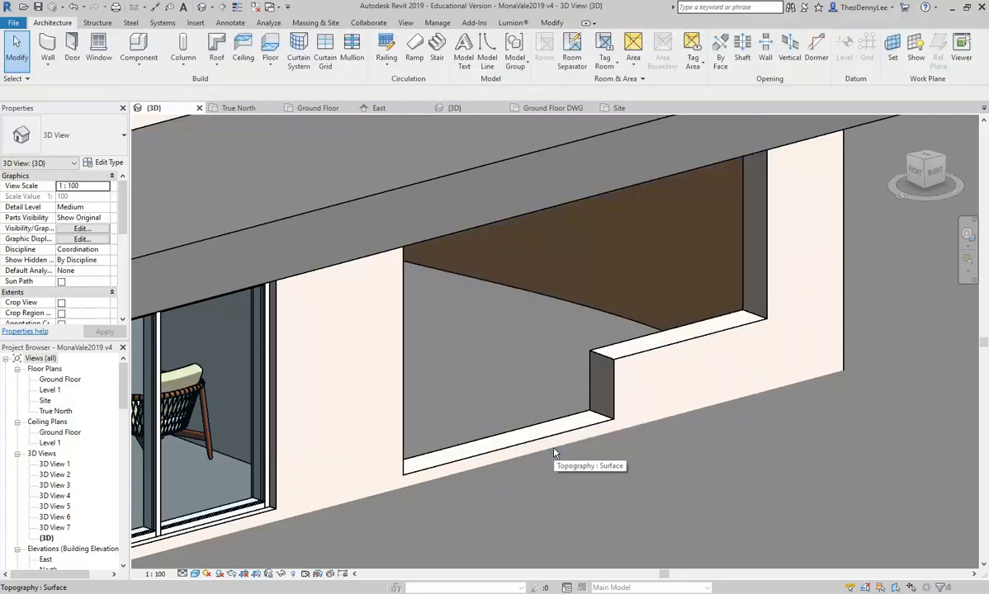
Delete the "shop front 2" curtain wall from the rectangular opening in front of the ottomans.
{"action": "scroll", "coordinate": [534, 419], "scroll_direction": "down", "scroll_amount": 5}
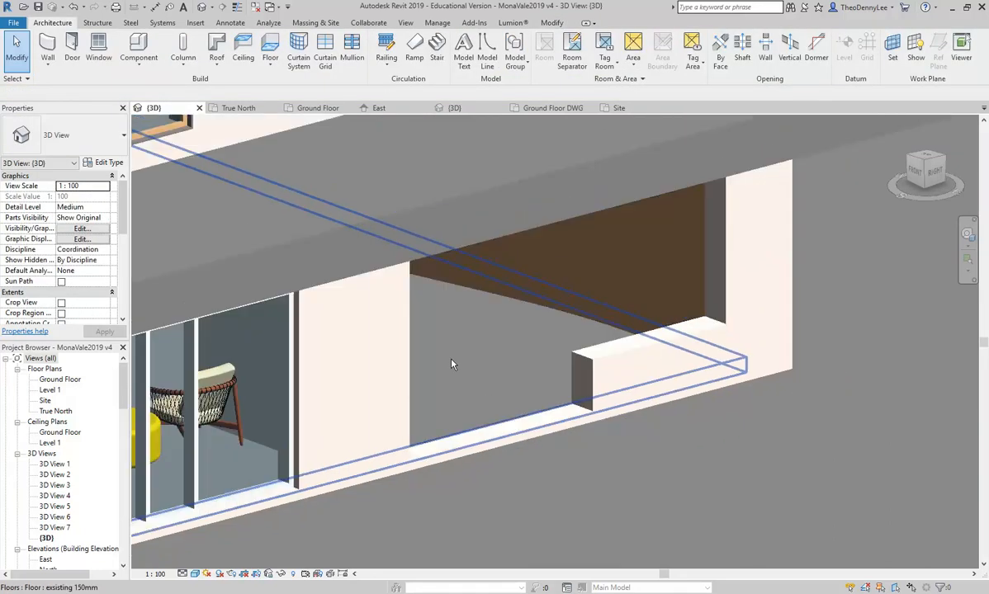
{"action": "scroll", "coordinate": [443, 466], "scroll_direction": "up", "scroll_amount": 6}
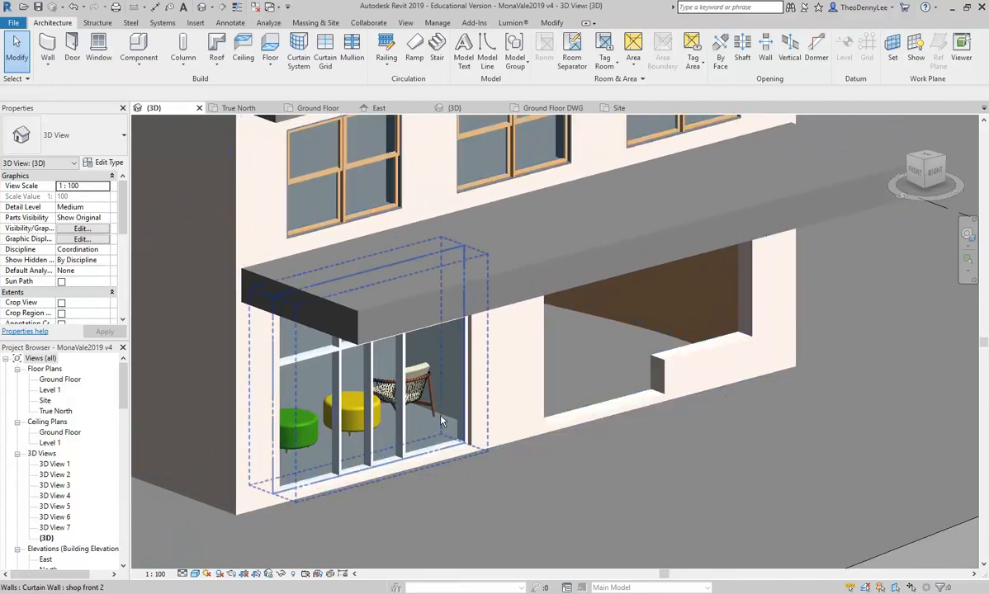
{"action": "key", "text": "Tab"}
{"action": "left_click", "coordinate": [442, 466]}
{"action": "key", "text": "Delete"}
Open the Ground Floor plan and examine where the floor slab ends against the front wall's two openings.
{"action": "scroll", "coordinate": [454, 394], "scroll_direction": "down", "scroll_amount": 2}
{"action": "middle_click_drag", "start_coordinate": [571, 429], "coordinate": [618, 430], "text": "shift"}
{"action": "scroll", "coordinate": [520, 399], "scroll_direction": "down", "scroll_amount": 1}
{"action": "scroll", "coordinate": [581, 404], "scroll_direction": "up", "scroll_amount": 1}
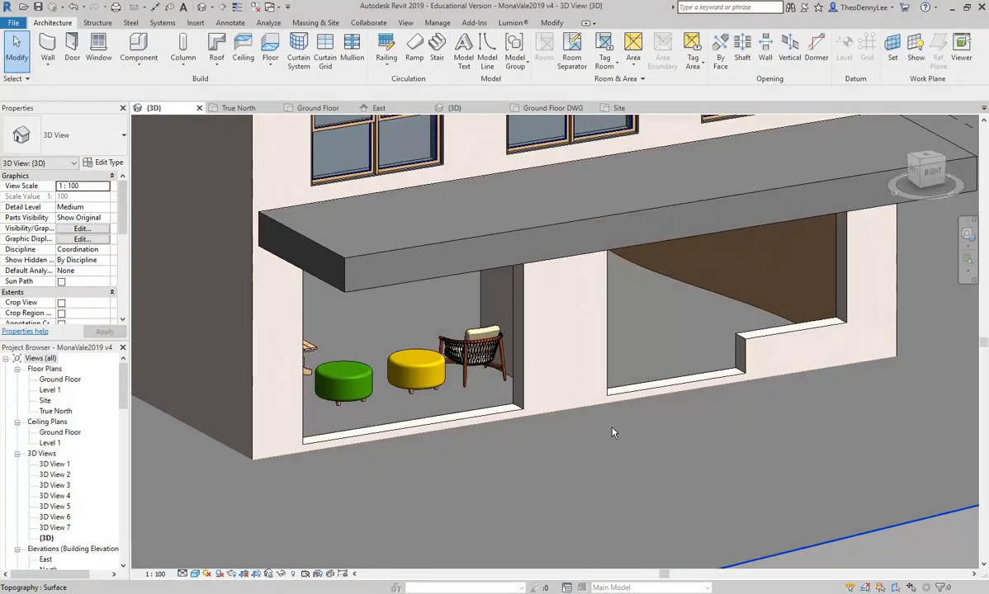
{"action": "double_click", "coordinate": [59, 379]}
{"action": "middle_click_drag", "start_coordinate": [600, 408], "coordinate": [531, 353]}
{"action": "scroll", "coordinate": [591, 381], "scroll_direction": "up", "scroll_amount": 2}
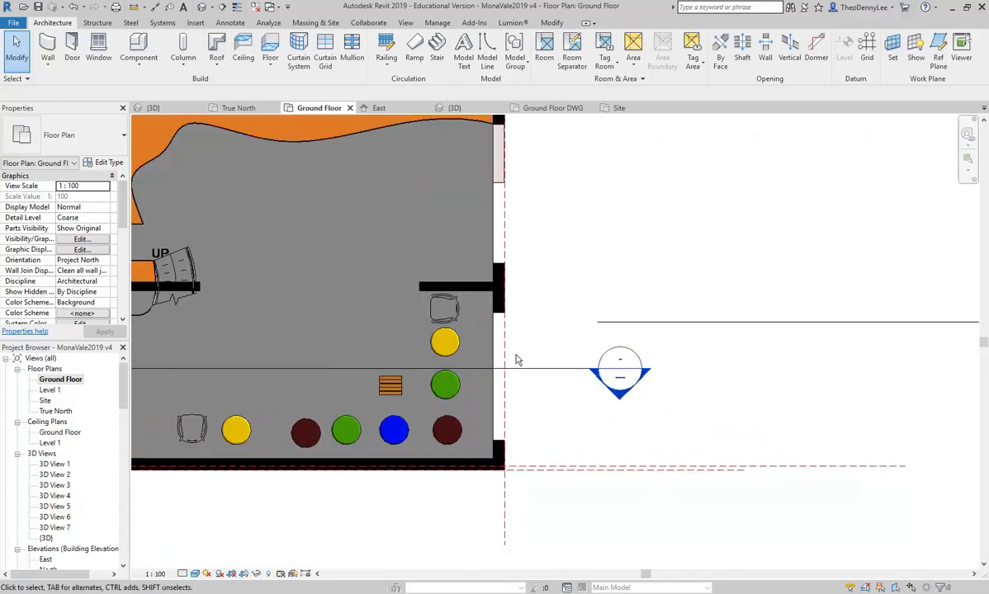
{"action": "scroll", "coordinate": [519, 263], "scroll_direction": "up", "scroll_amount": 3}
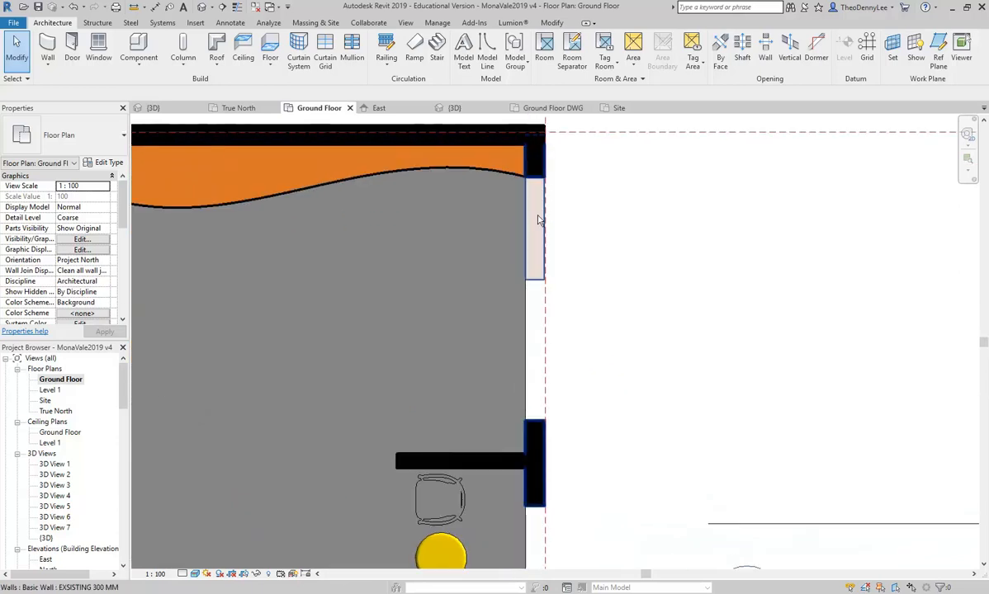
{"action": "scroll", "coordinate": [623, 362], "scroll_direction": "down", "scroll_amount": 1}
{"action": "middle_click_drag", "start_coordinate": [627, 361], "coordinate": [624, 203]}
{"action": "scroll", "coordinate": [622, 206], "scroll_direction": "up", "scroll_amount": 1}
{"action": "middle_click_drag", "start_coordinate": [554, 444], "coordinate": [583, 332]}
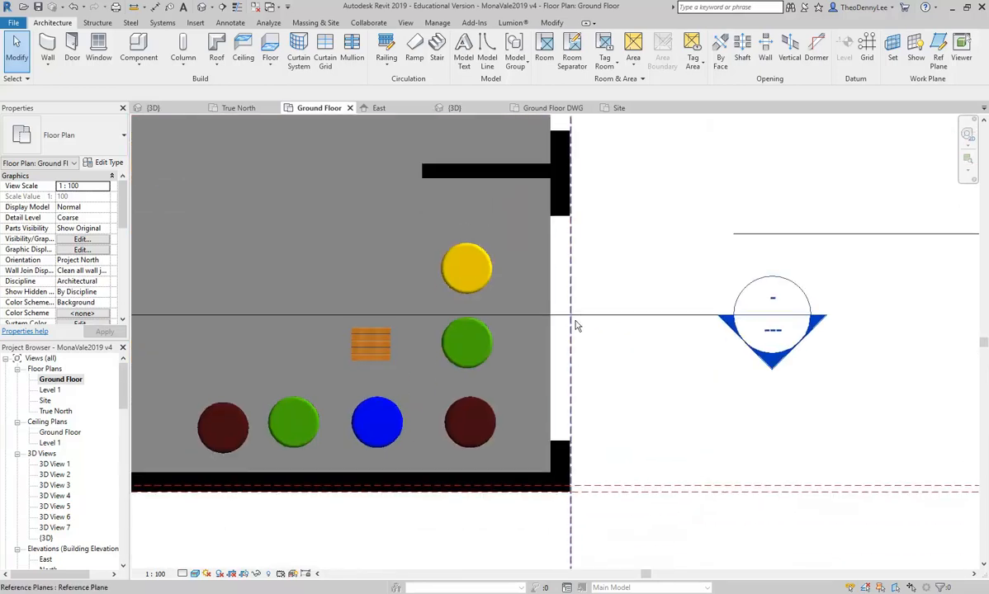
{"action": "scroll", "coordinate": [594, 351], "scroll_direction": "up", "scroll_amount": 1}
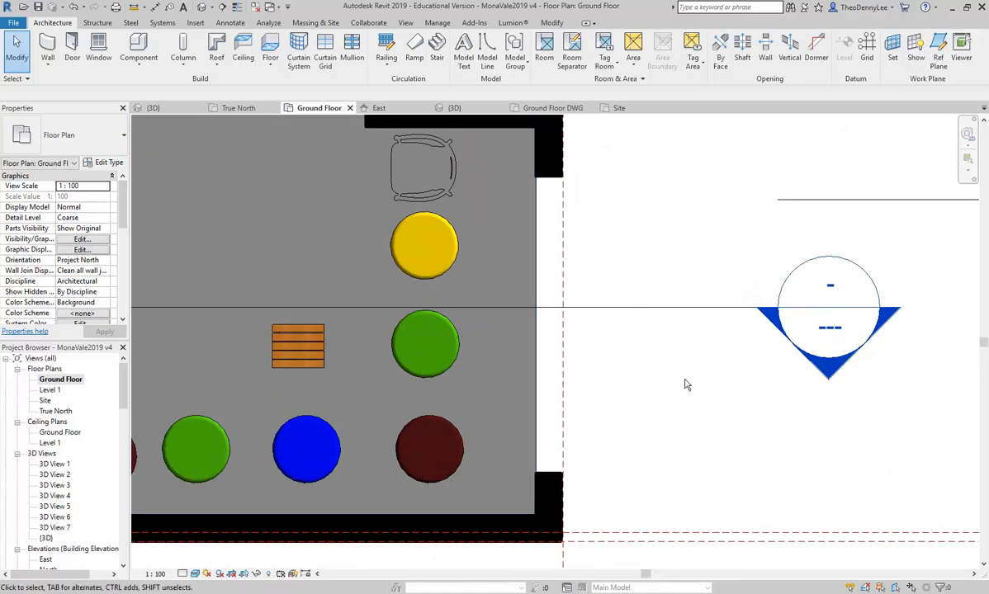
{"action": "left_click", "coordinate": [513, 261]}
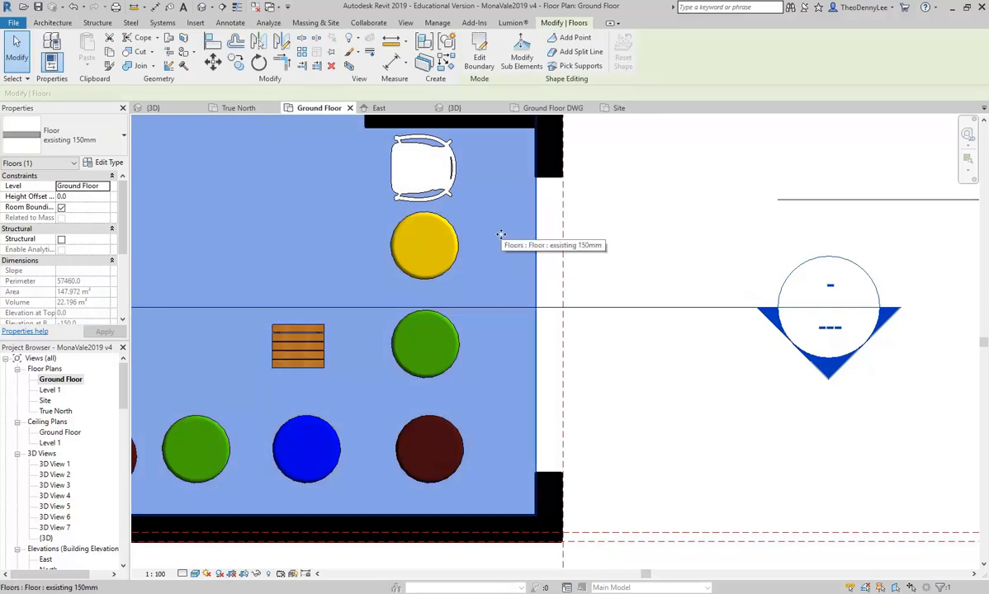
Return to the 3D view of the MonaVale2019 v4 model and examine the floor slab's edge along the rectangular opening's sill.
{"action": "left_click", "coordinate": [463, 110]}
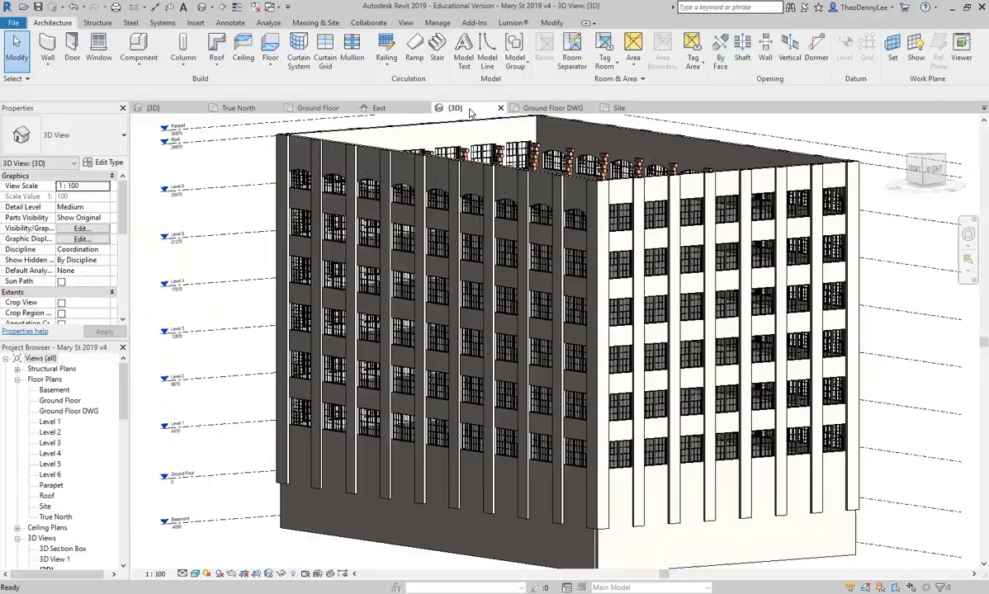
{"action": "left_click", "coordinate": [152, 108]}
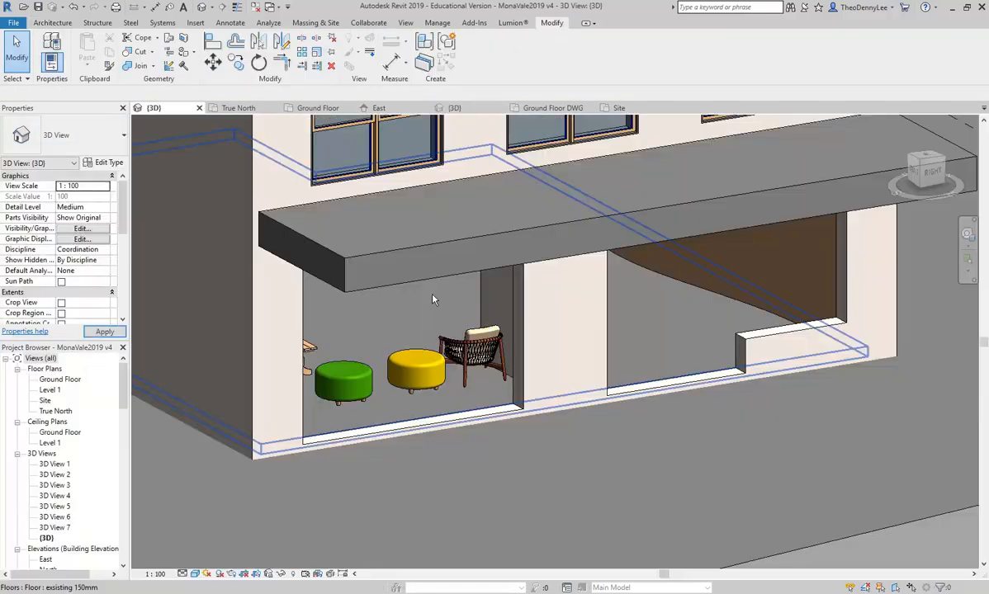
{"action": "scroll", "coordinate": [393, 405], "scroll_direction": "up", "scroll_amount": 3}
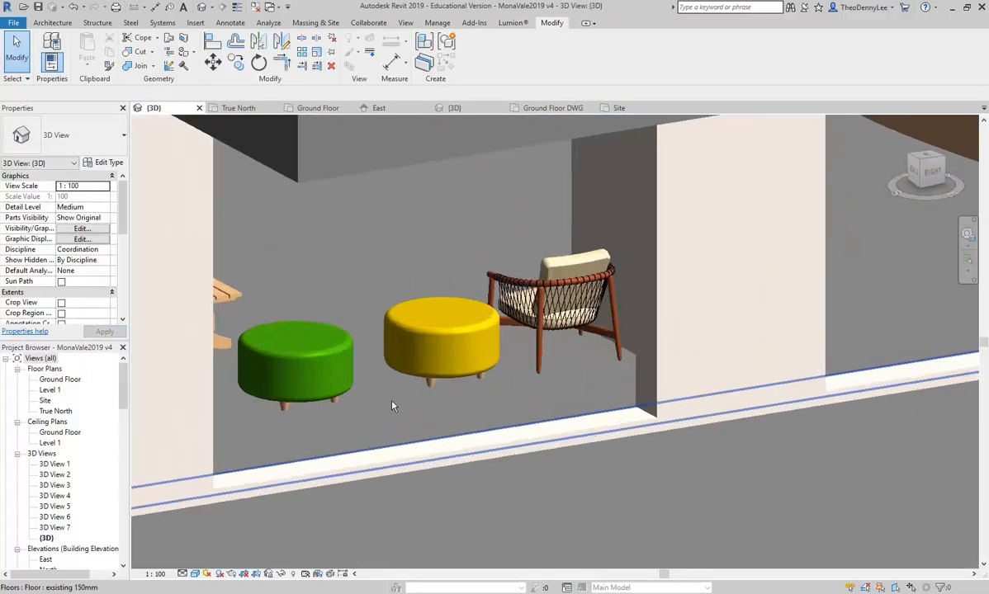
{"action": "left_click", "coordinate": [393, 405]}
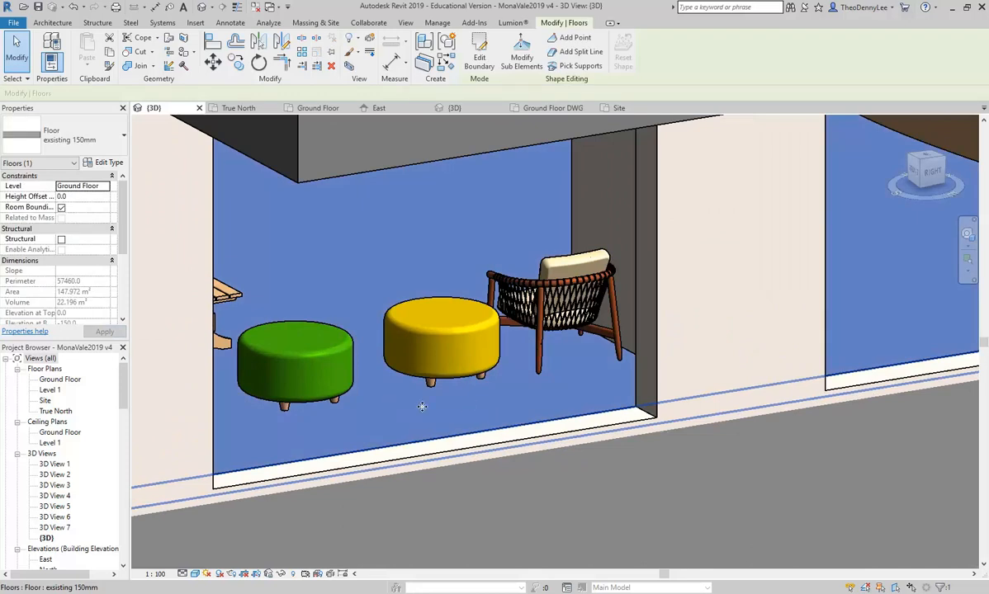
{"action": "scroll", "coordinate": [446, 397], "scroll_direction": "down", "scroll_amount": 2}
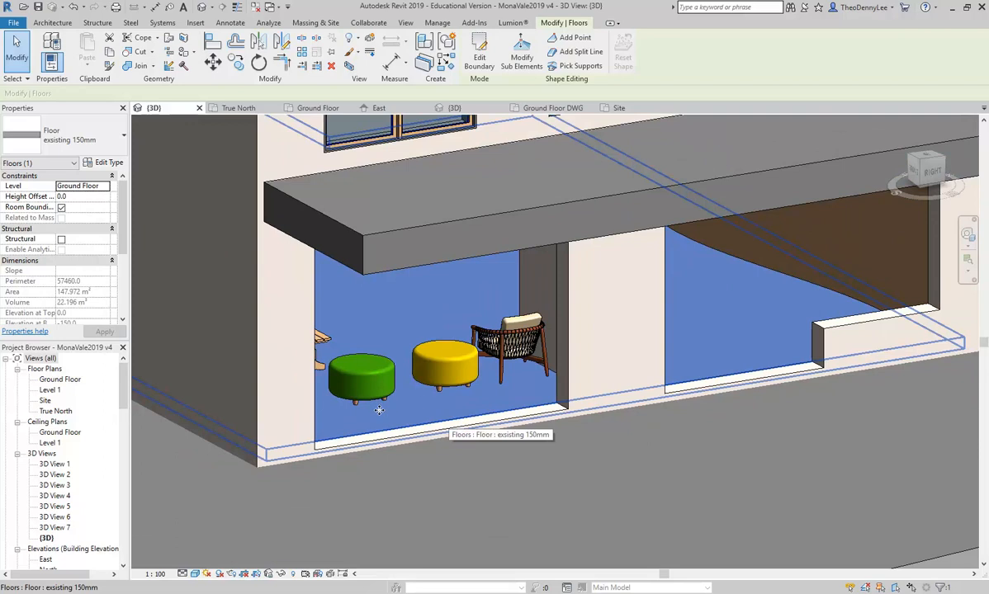
{"action": "scroll", "coordinate": [399, 413], "scroll_direction": "up", "scroll_amount": 4}
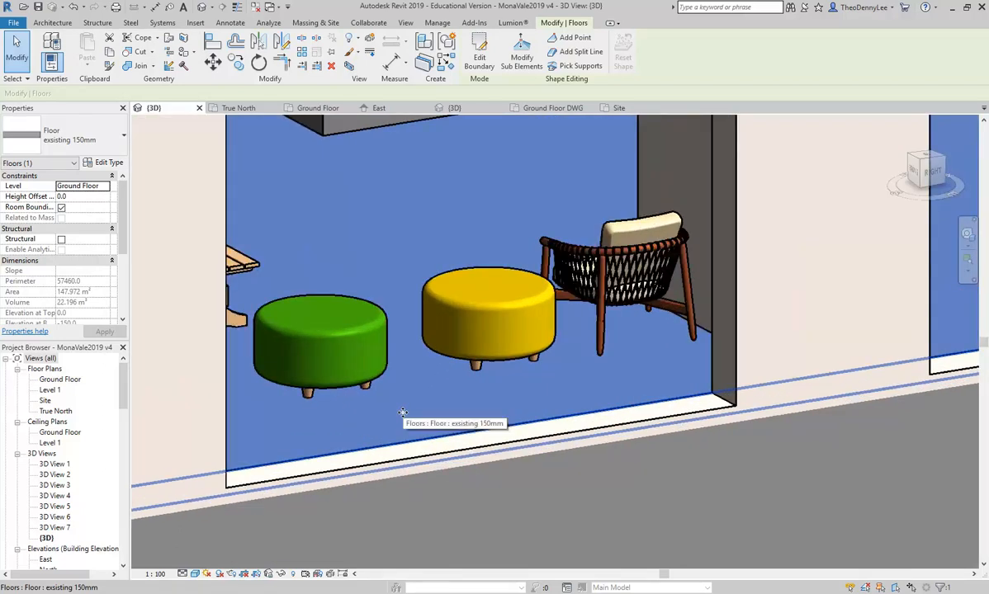
{"action": "middle_click_drag", "start_coordinate": [403, 413], "coordinate": [470, 443], "text": "shift"}
{"action": "middle_click_drag", "start_coordinate": [567, 428], "coordinate": [450, 393]}
{"action": "middle_click_drag", "start_coordinate": [559, 379], "coordinate": [405, 363]}
{"action": "scroll", "coordinate": [504, 397], "scroll_direction": "down", "scroll_amount": 1}
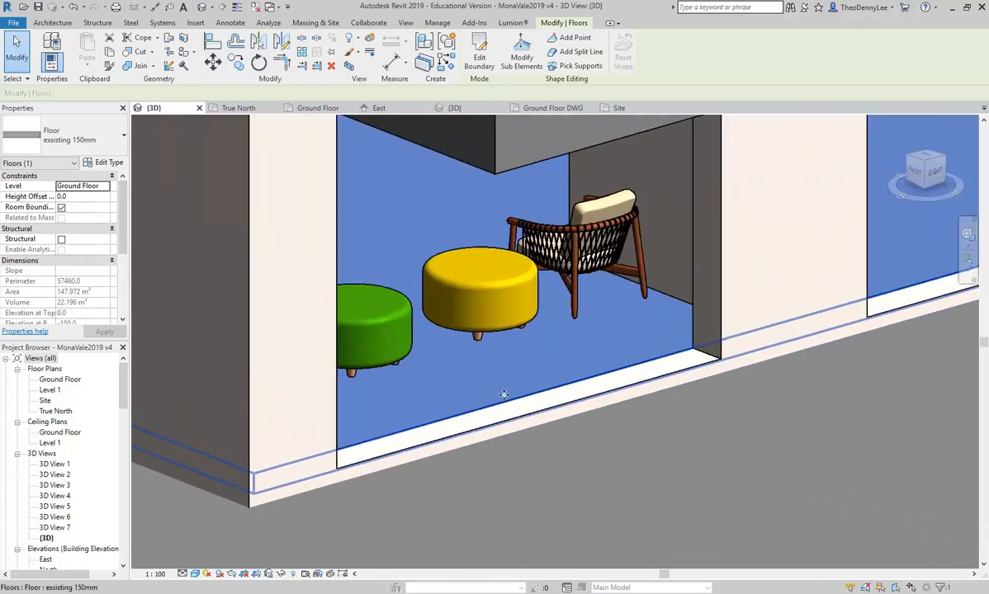
{"action": "scroll", "coordinate": [503, 396], "scroll_direction": "up", "scroll_amount": 1}
Open the profile sketch of the EXSISTING 300 MM front wall for editing and accept removal of its attachments.
{"action": "left_click", "coordinate": [589, 408]}
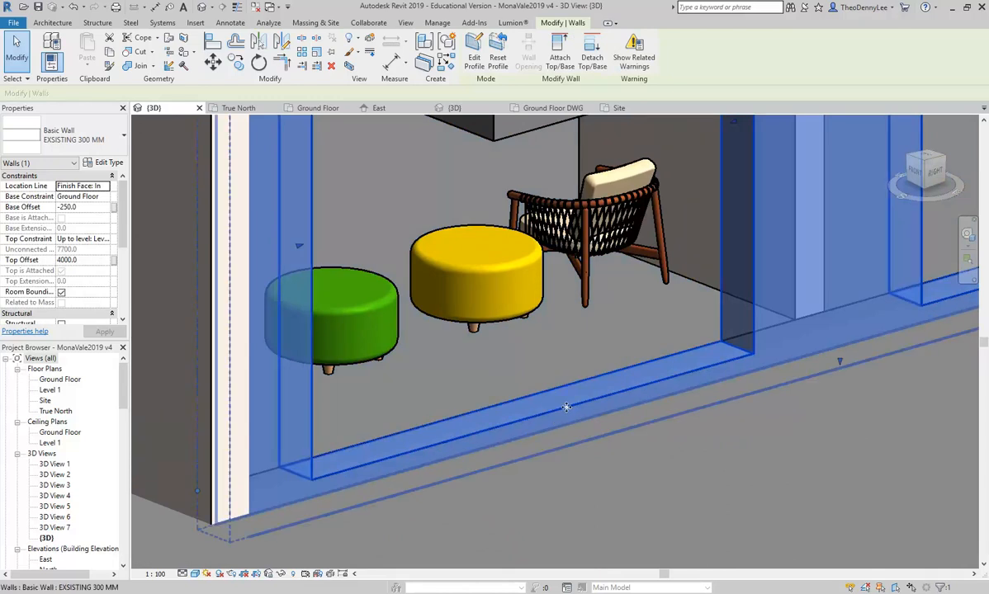
{"action": "scroll", "coordinate": [494, 350], "scroll_direction": "down", "scroll_amount": 2}
{"action": "middle_click_drag", "start_coordinate": [581, 398], "coordinate": [544, 396]}
{"action": "scroll", "coordinate": [544, 396], "scroll_direction": "up", "scroll_amount": 1}
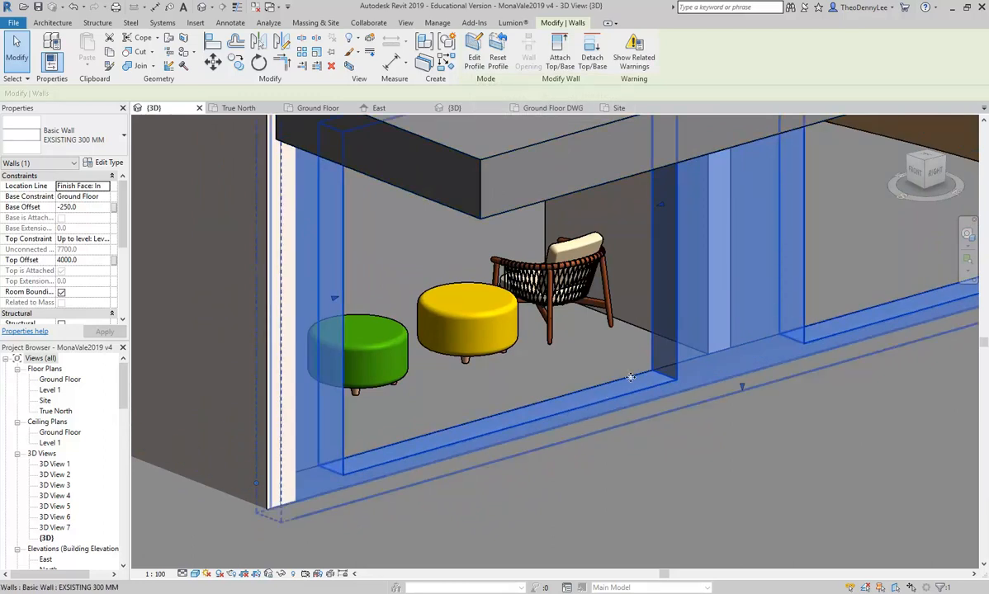
{"action": "left_click", "coordinate": [585, 373]}
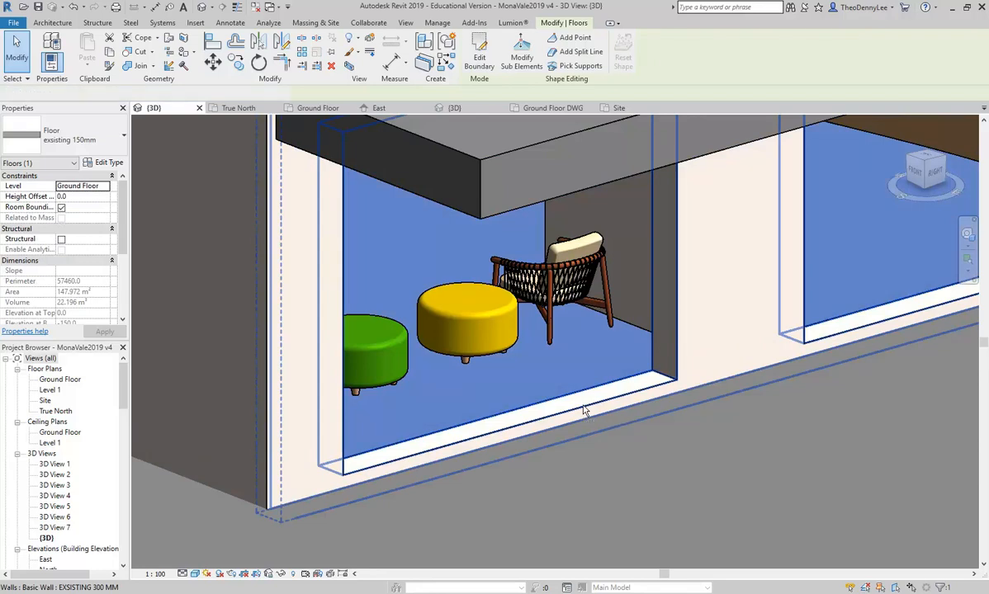
{"action": "left_click", "coordinate": [584, 410]}
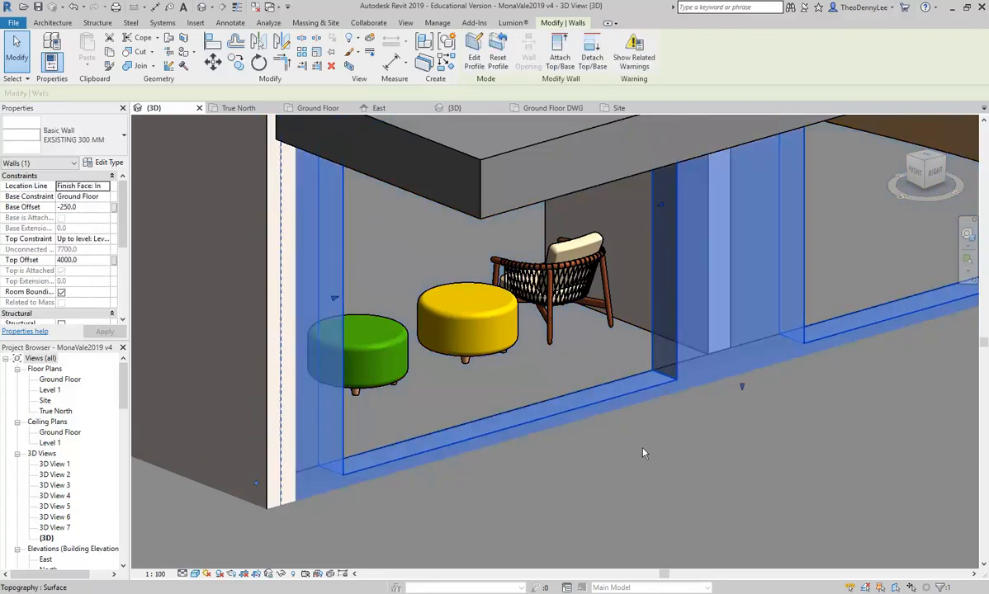
{"action": "double_click", "coordinate": [591, 405]}
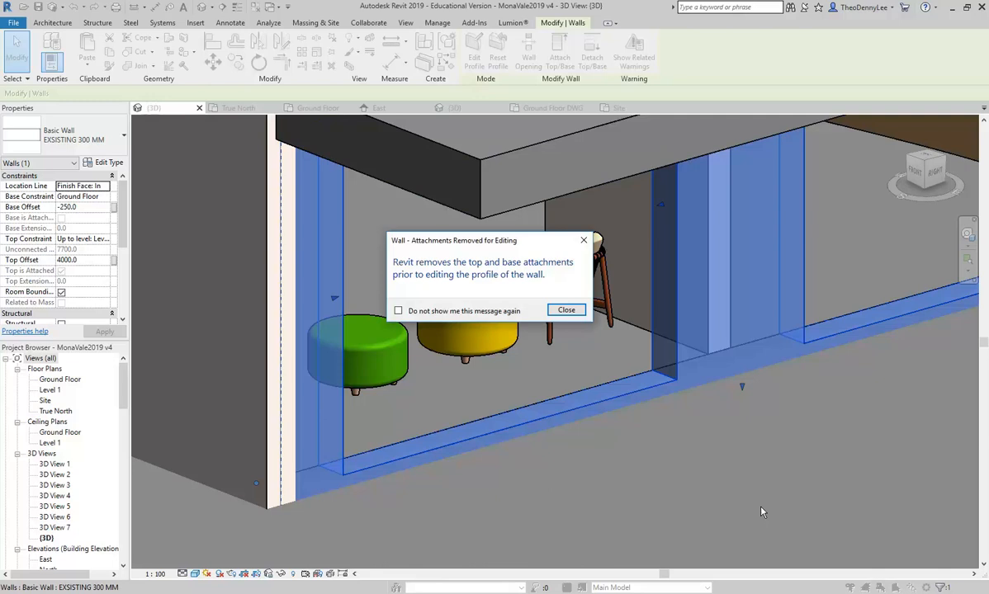
{"action": "left_click", "coordinate": [567, 310]}
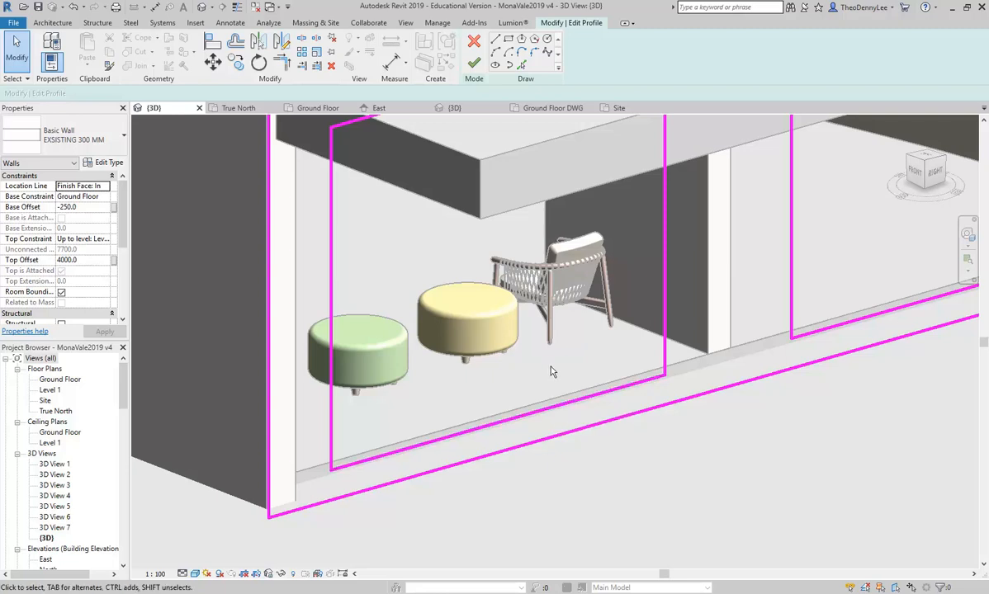
Check the wall profile in the East elevation and, back in 3D, align the rectangular opening's bottom line with the floor slab.
{"action": "left_click", "coordinate": [379, 108]}
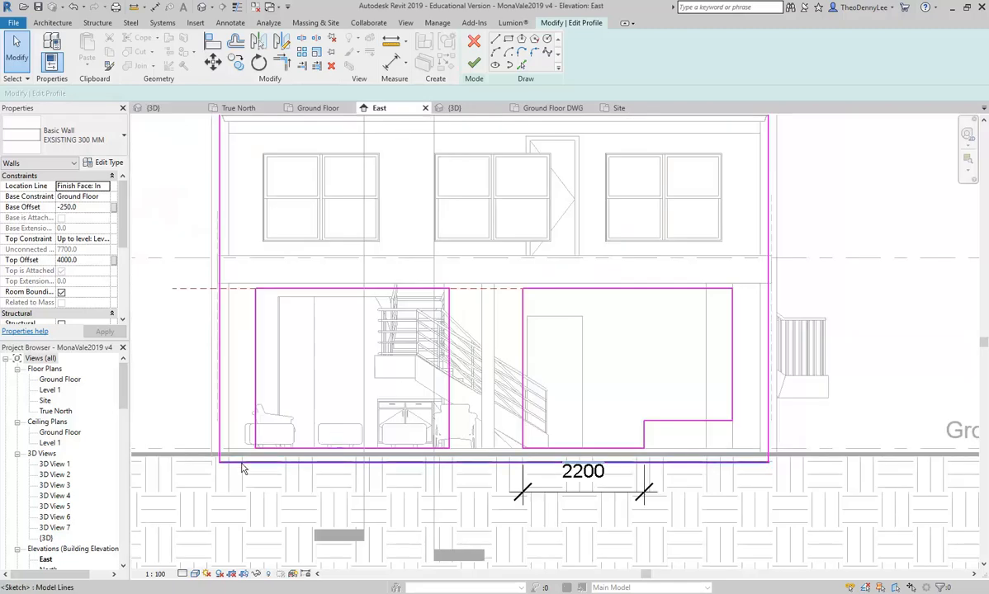
{"action": "scroll", "coordinate": [212, 470], "scroll_direction": "up", "scroll_amount": 4}
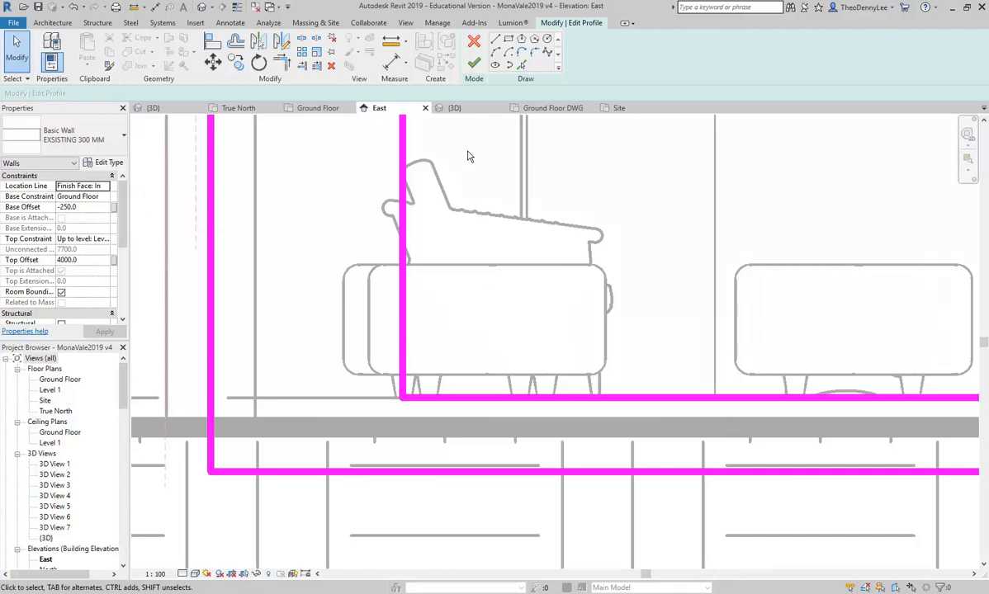
{"action": "left_click", "coordinate": [152, 108]}
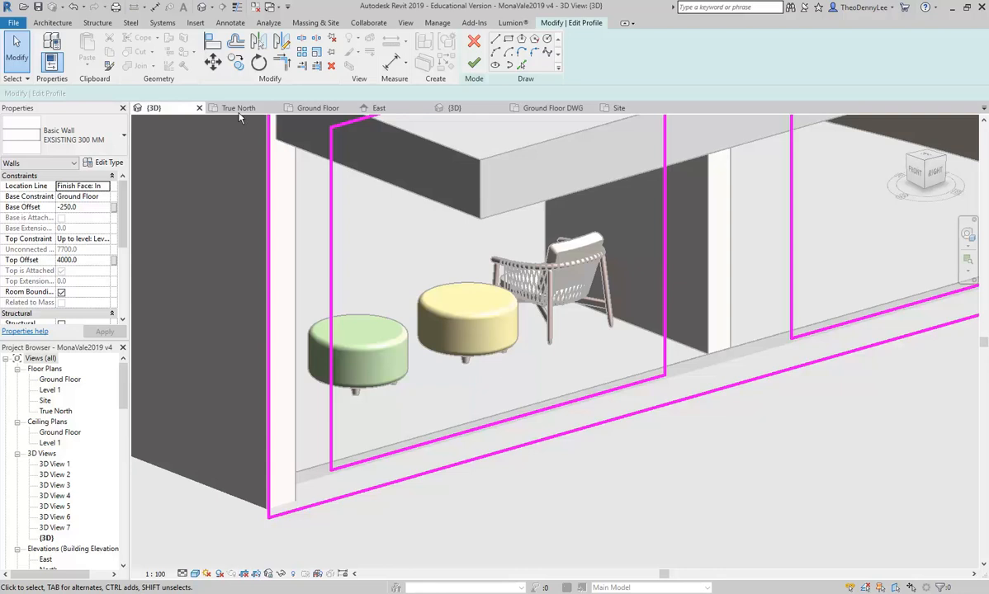
{"action": "left_click", "coordinate": [213, 43]}
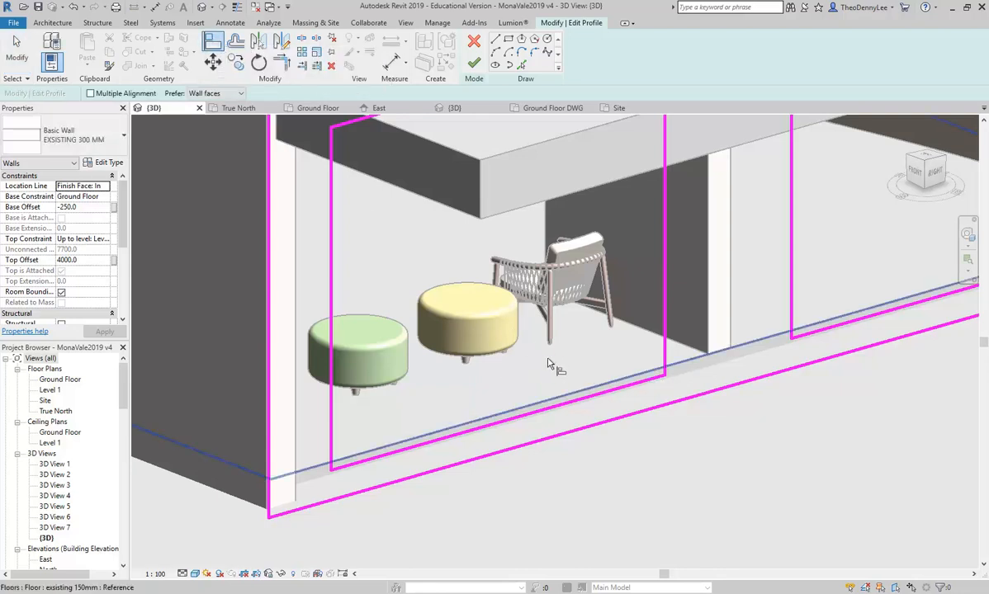
{"action": "left_click", "coordinate": [520, 376]}
{"action": "left_click", "coordinate": [511, 383]}
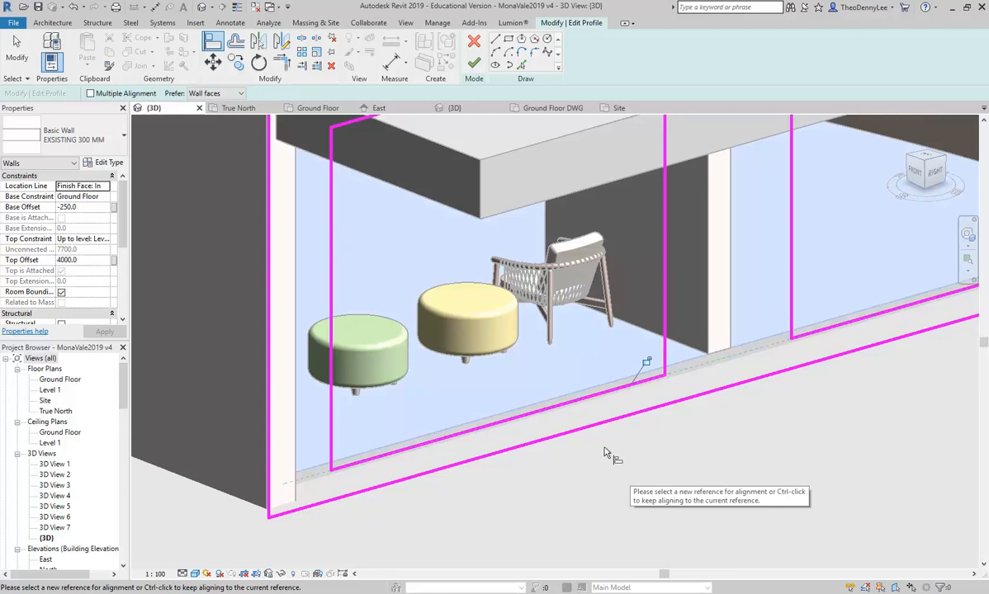
{"action": "key", "text": "Escape"}
{"action": "key", "text": "Escape"}
Move the rectangular opening's bottom line up to about 490 mm above the wall profile's base line.
{"action": "left_click_drag", "start_coordinate": [549, 416], "coordinate": [546, 388]}
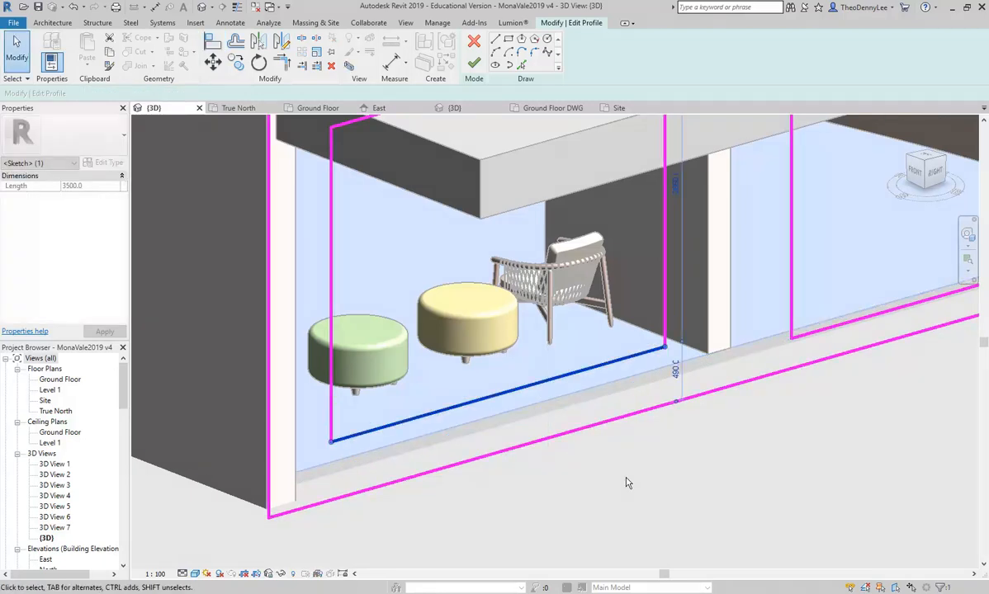
{"action": "left_click", "coordinate": [380, 244]}
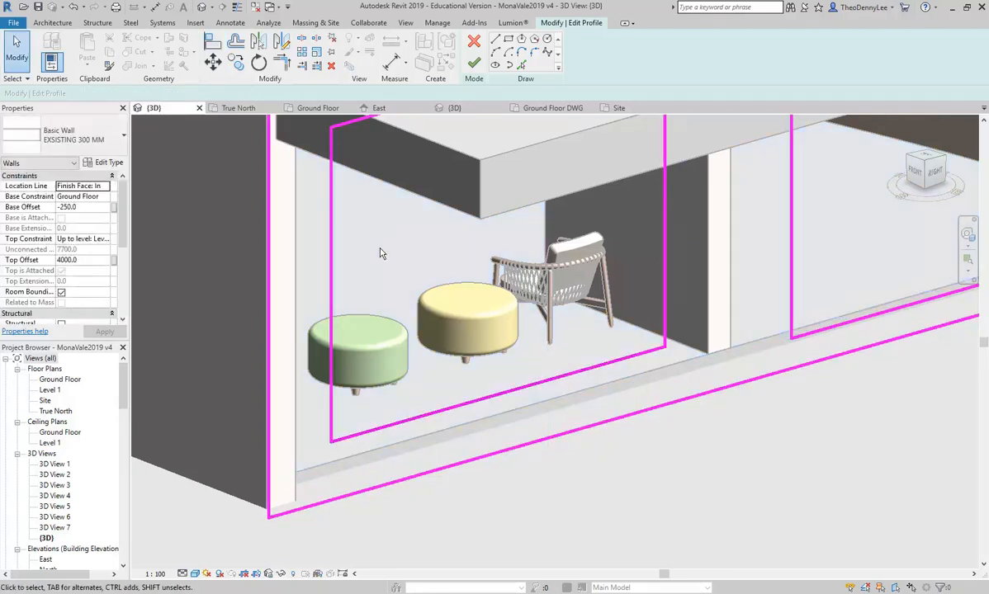
Align the rectangular opening's bottom line in the wall profile with the top of the ground floor slab.
{"action": "left_click", "coordinate": [213, 43]}
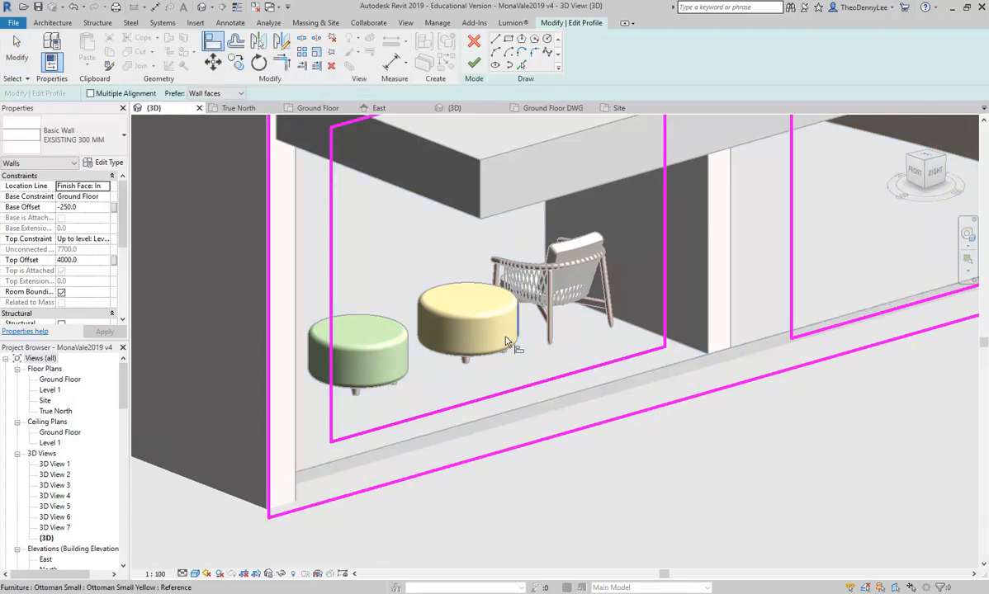
{"action": "left_click", "coordinate": [584, 354]}
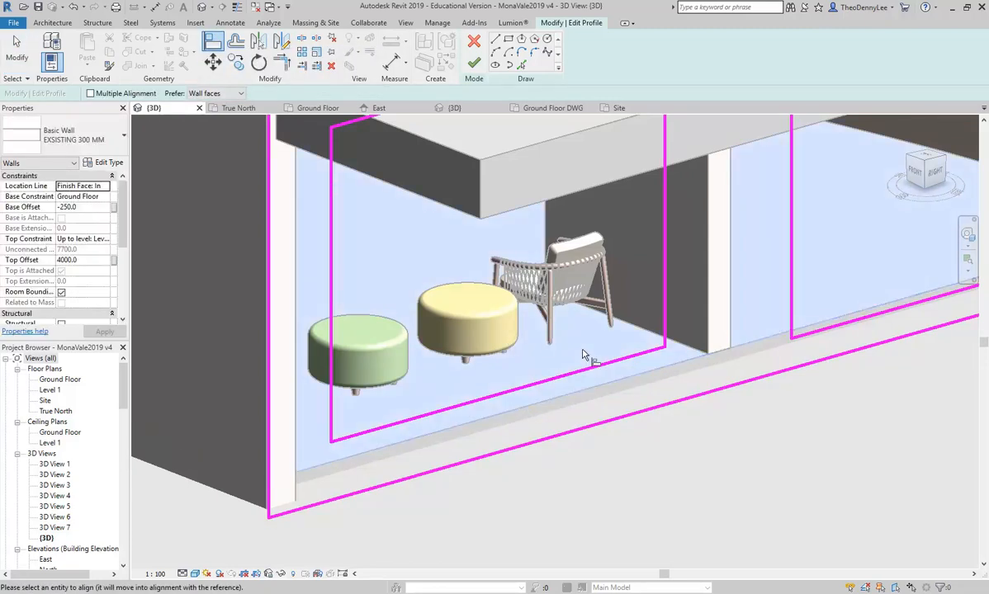
{"action": "scroll", "coordinate": [582, 355], "scroll_direction": "down", "scroll_amount": 4}
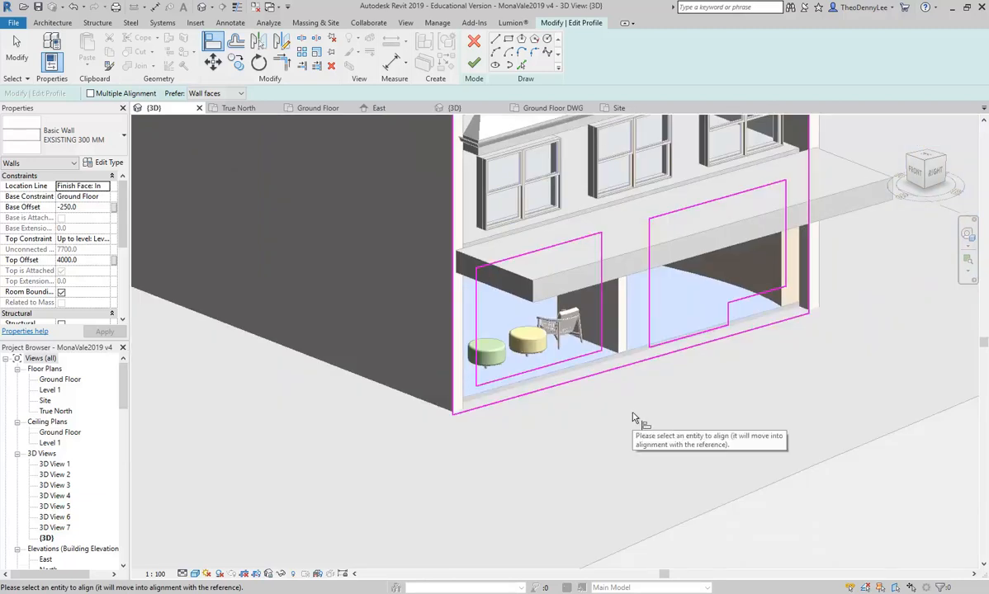
{"action": "scroll", "coordinate": [569, 413], "scroll_direction": "up", "scroll_amount": 3}
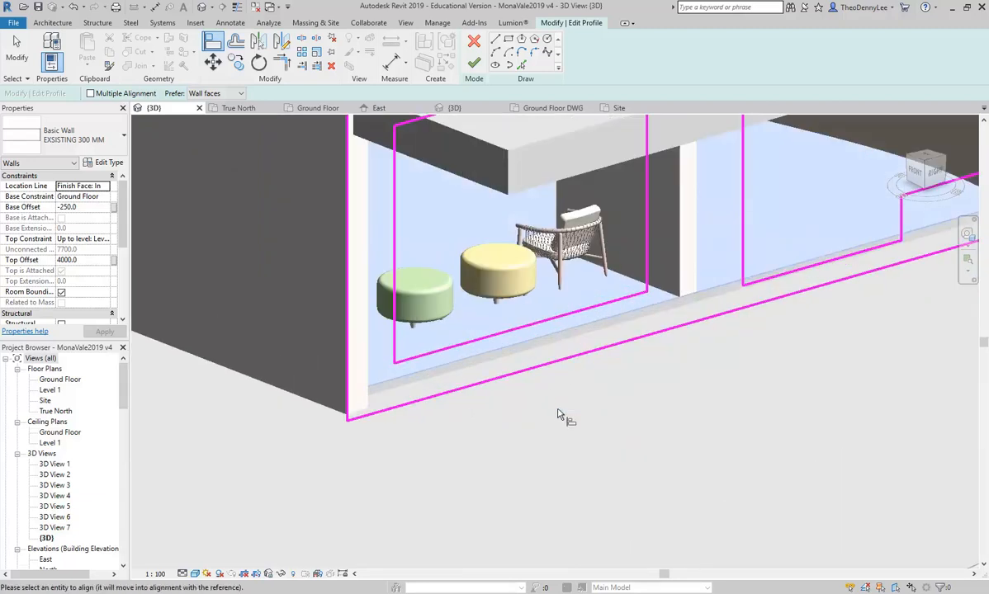
{"action": "left_click", "coordinate": [524, 328]}
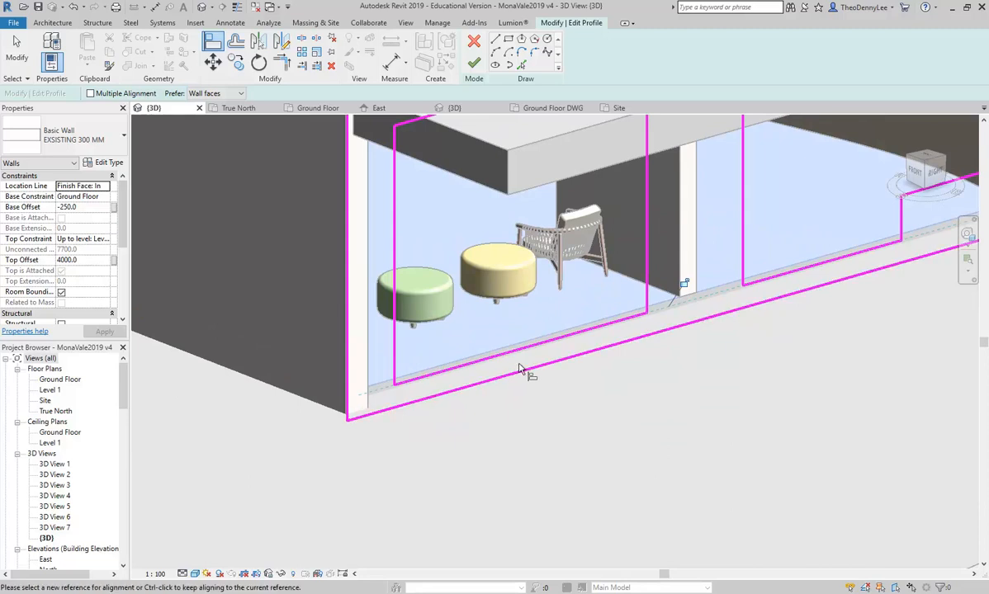
{"action": "key", "text": "Escape"}
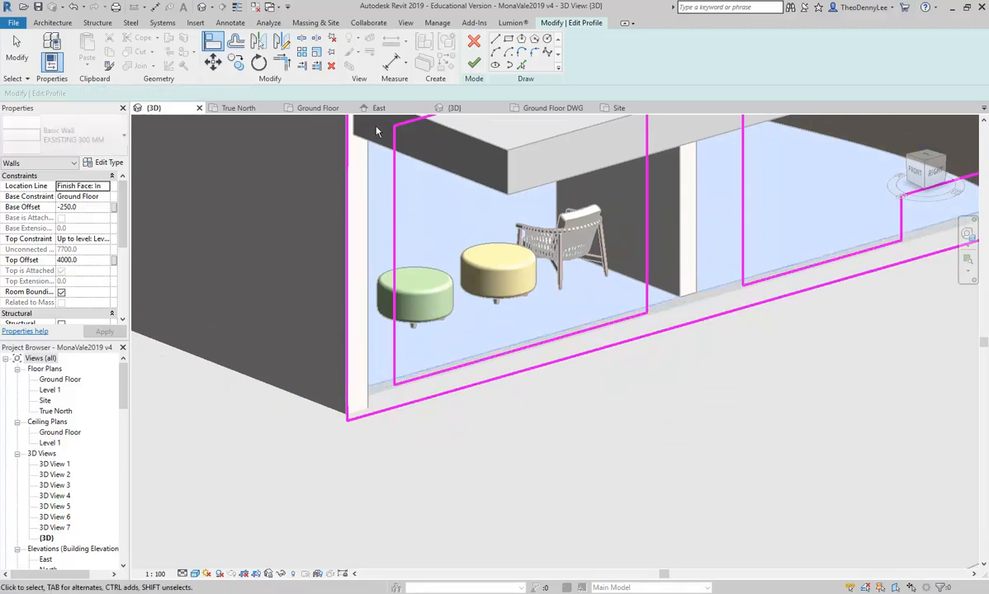
Check the opening's bottom line against the floor in the East elevation and finish the wall profile edit.
{"action": "left_click", "coordinate": [388, 108]}
{"action": "scroll", "coordinate": [499, 309], "scroll_direction": "down", "scroll_amount": 2}
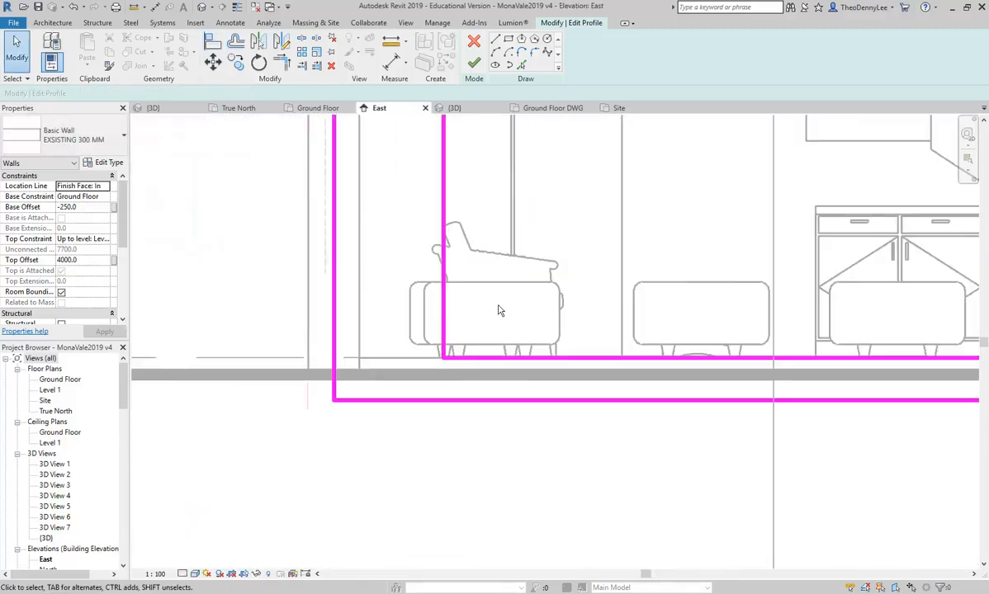
{"action": "middle_click_drag", "start_coordinate": [544, 324], "coordinate": [457, 376]}
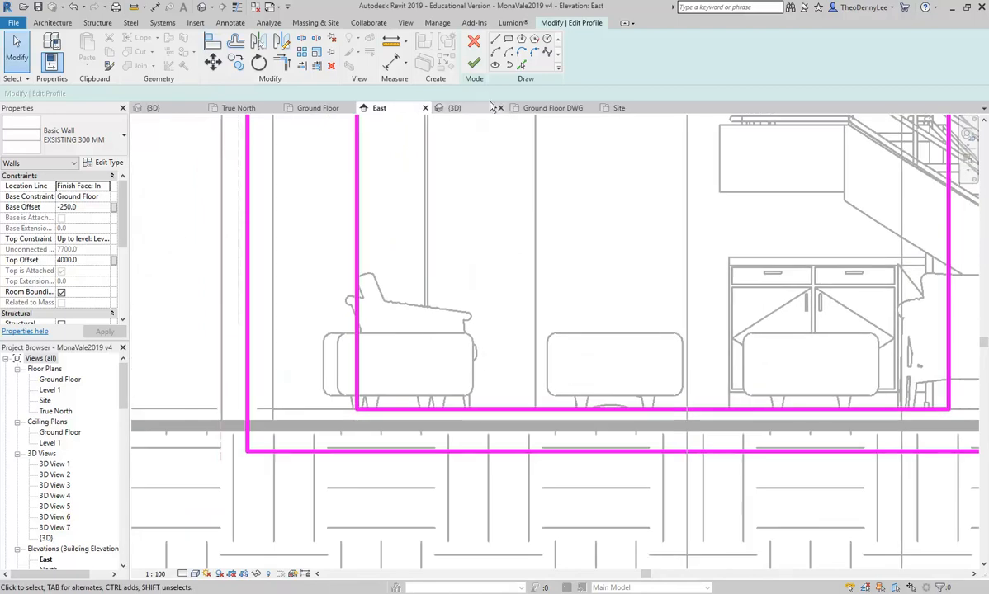
{"action": "left_click", "coordinate": [474, 63]}
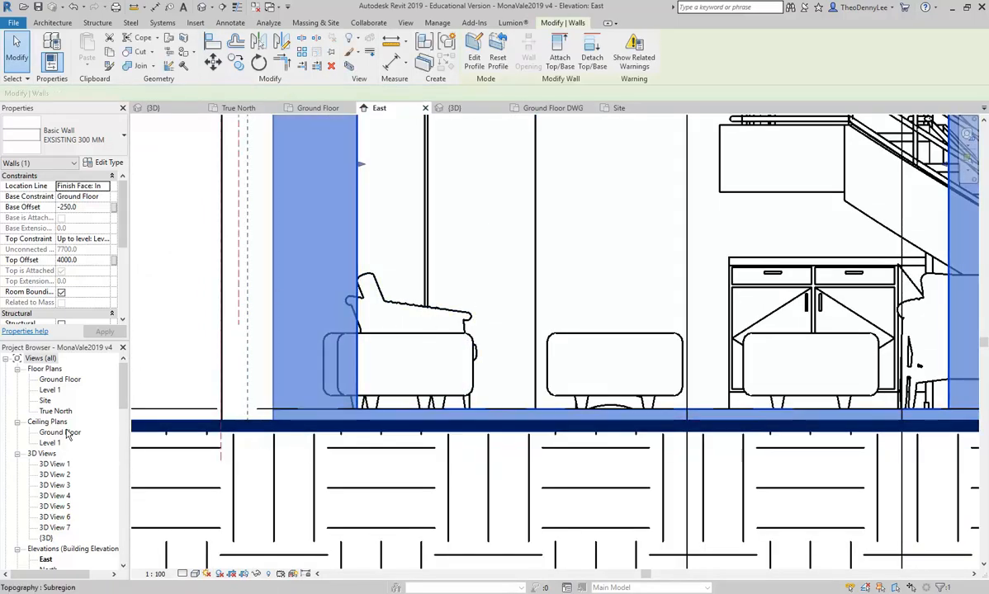
Open the Ground Floor plan at the front wall's rectangular opening with nothing selected.
{"action": "double_click", "coordinate": [58, 381]}
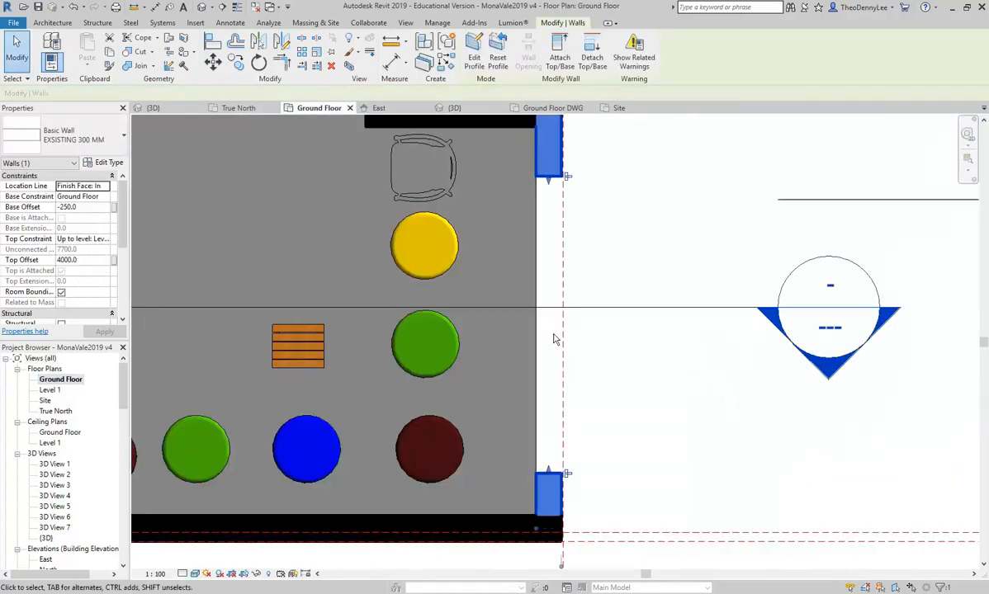
{"action": "key", "text": "Escape"}
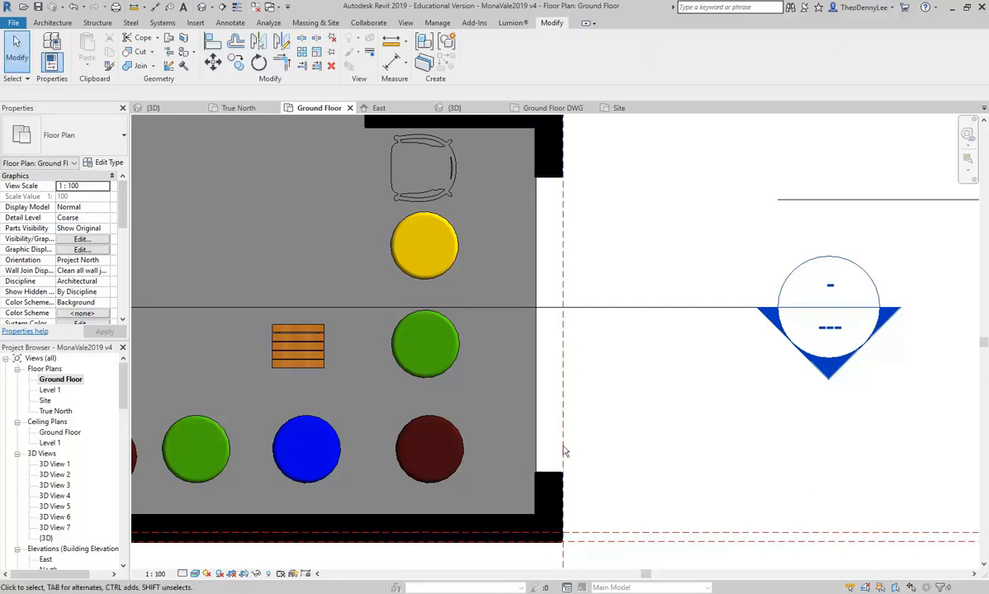
{"action": "scroll", "coordinate": [590, 230], "scroll_direction": "down", "scroll_amount": 1}
{"action": "middle_click_drag", "start_coordinate": [591, 230], "coordinate": [560, 267]}
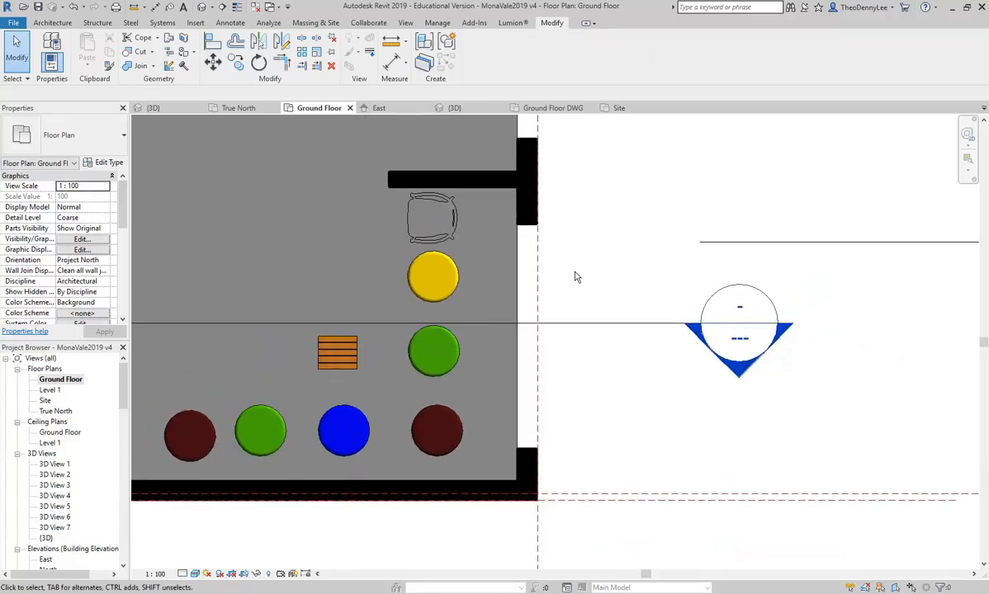
Start a new wall, dismiss the save reminder without saving, and choose the Storefront curtain wall type.
{"action": "left_click", "coordinate": [51, 22]}
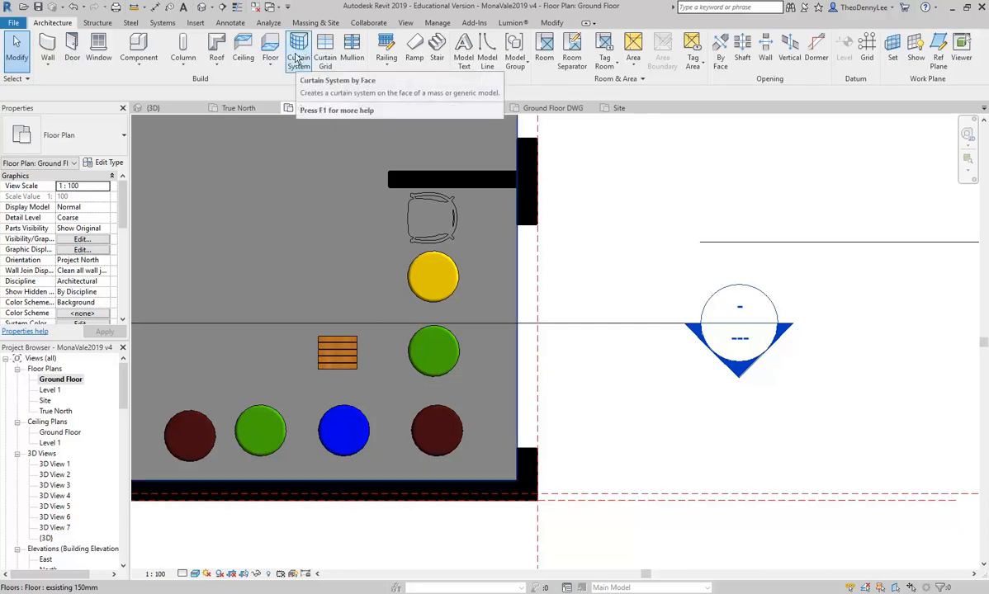
{"action": "left_click", "coordinate": [47, 66]}
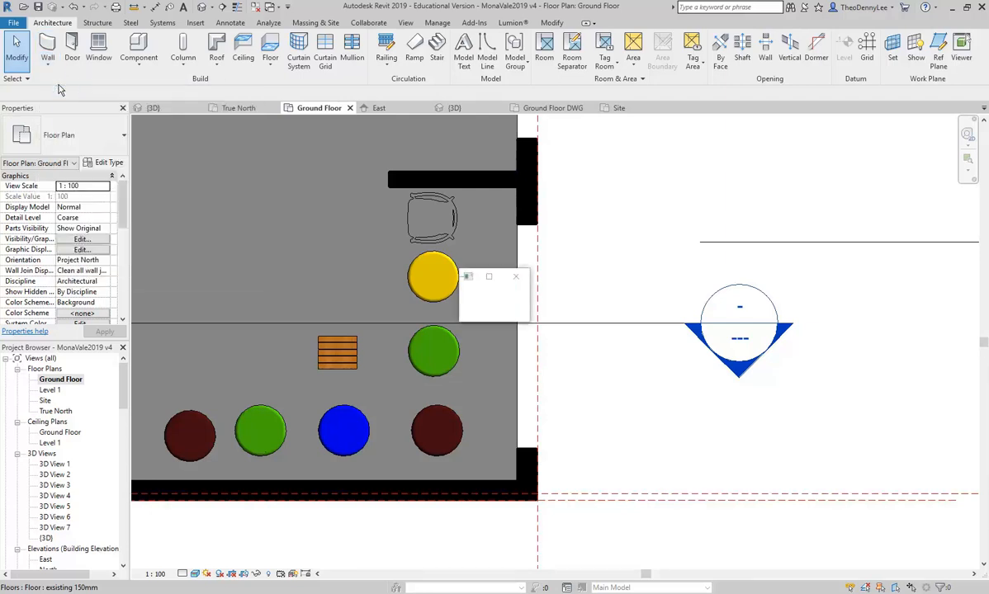
{"action": "left_click", "coordinate": [51, 64]}
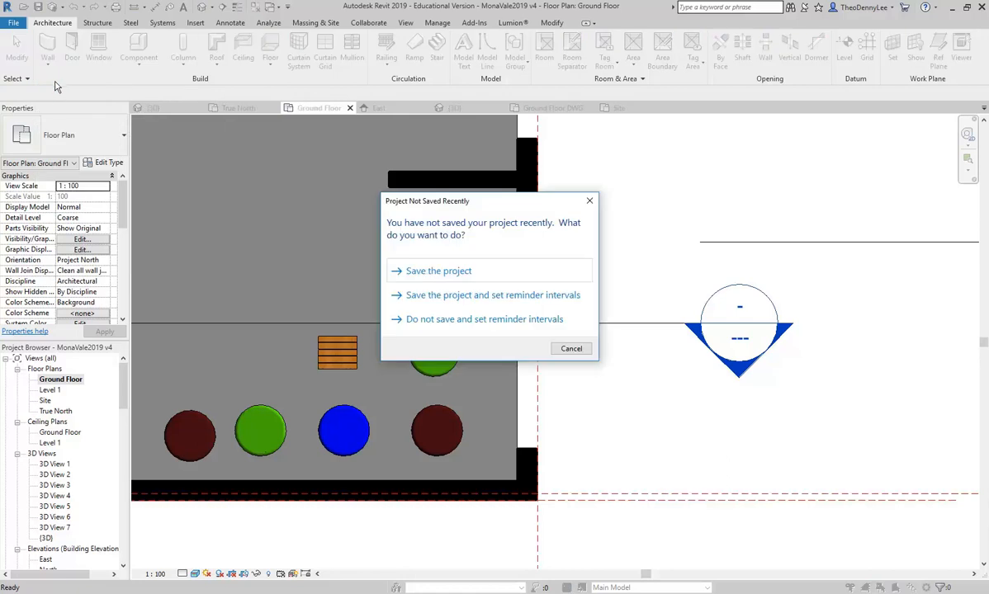
{"action": "left_click", "coordinate": [570, 349]}
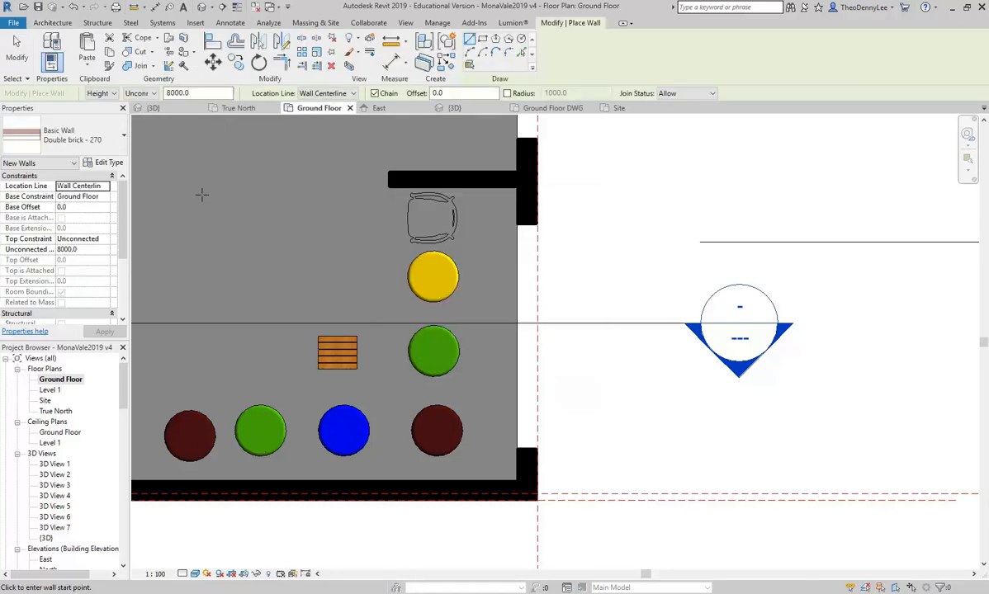
{"action": "left_click", "coordinate": [56, 142]}
{"action": "scroll", "coordinate": [66, 320], "scroll_direction": "down", "scroll_amount": 4}
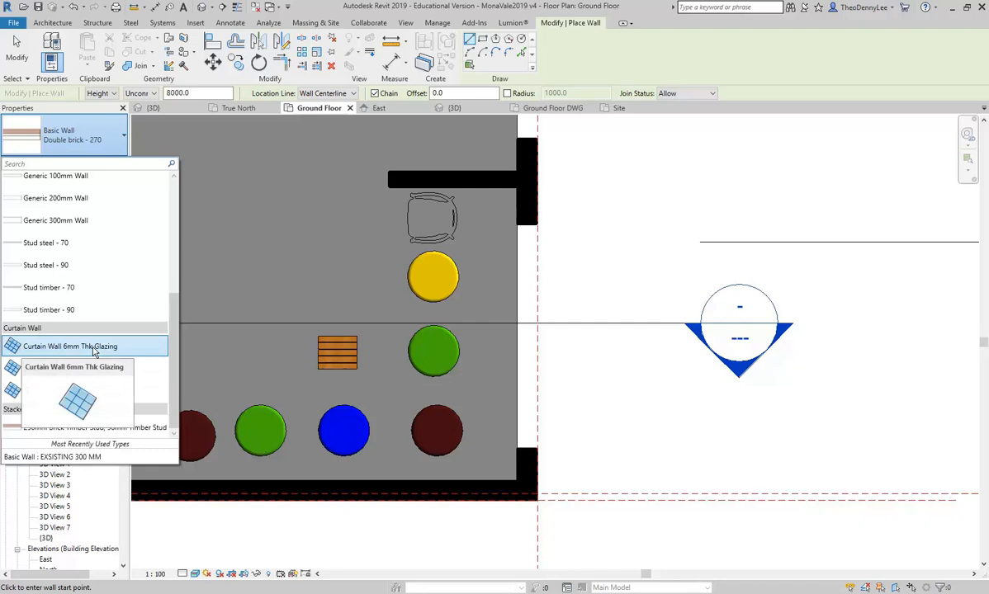
{"action": "left_click", "coordinate": [94, 349]}
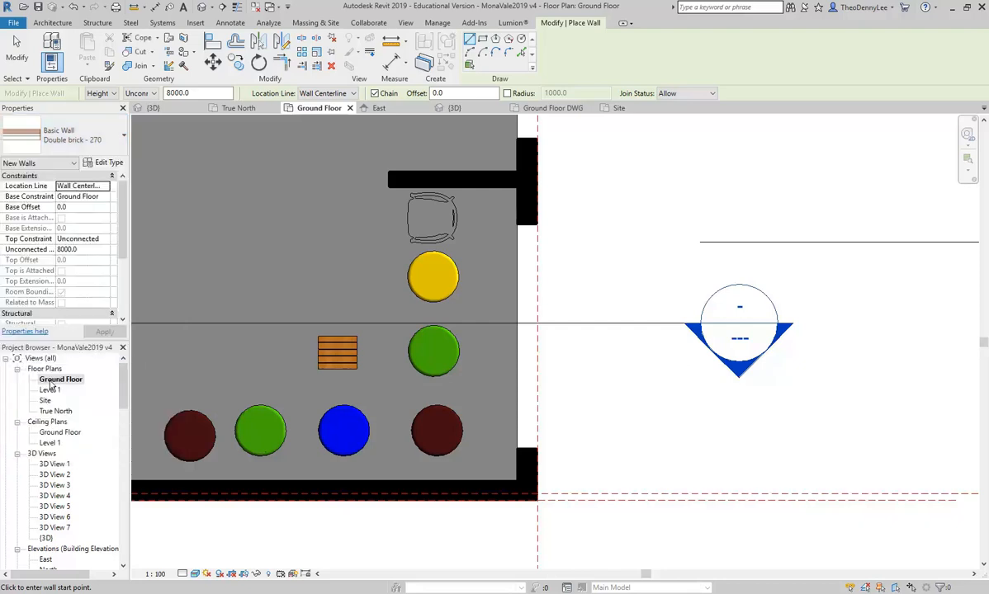
{"action": "left_click", "coordinate": [72, 138]}
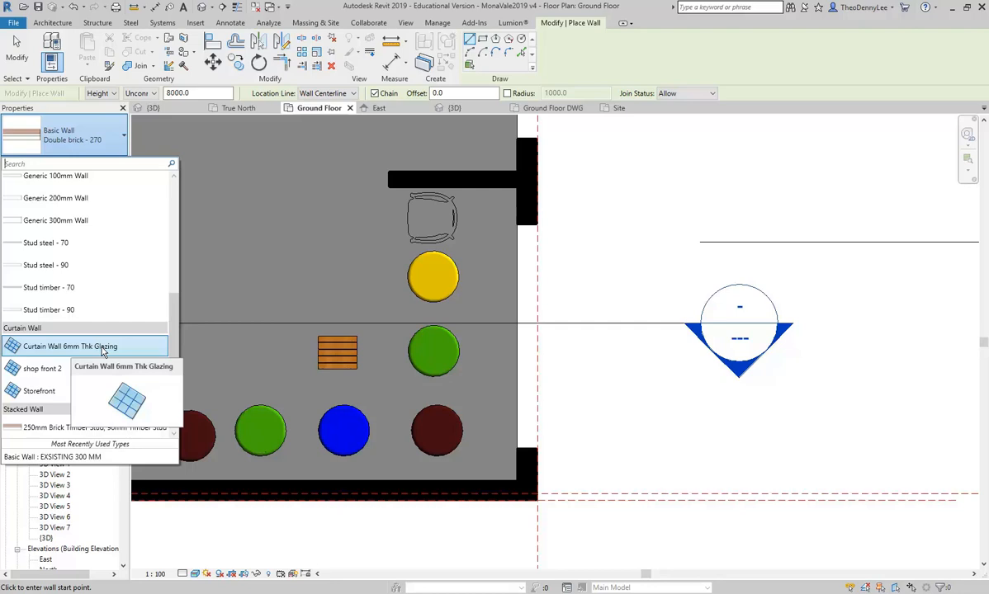
{"action": "left_click", "coordinate": [46, 391]}
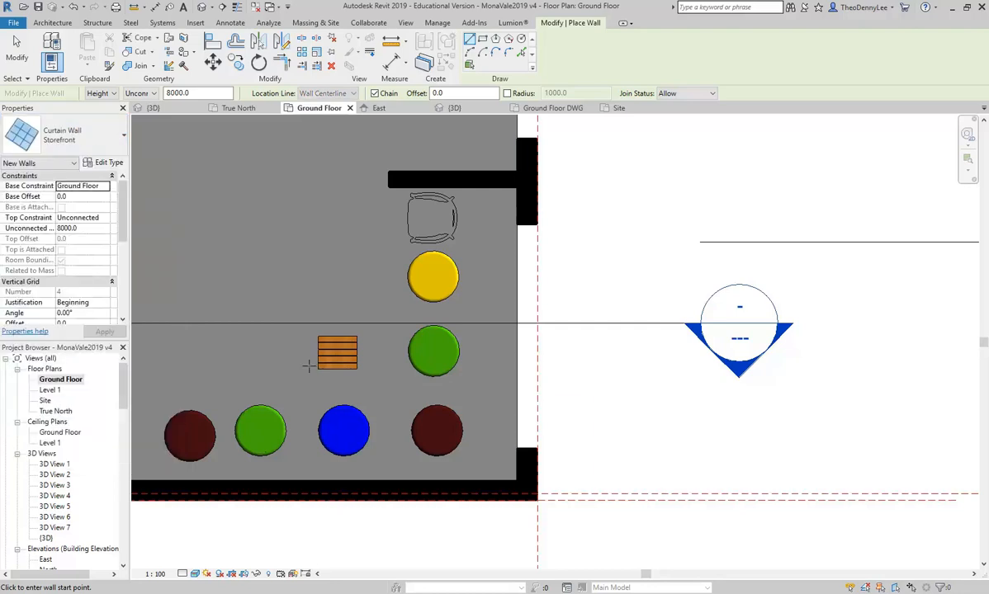
Draw a Storefront curtain wall 3700 mm long outside the building, parallel to the front wall's opening, and end the command.
{"action": "left_click", "coordinate": [651, 210]}
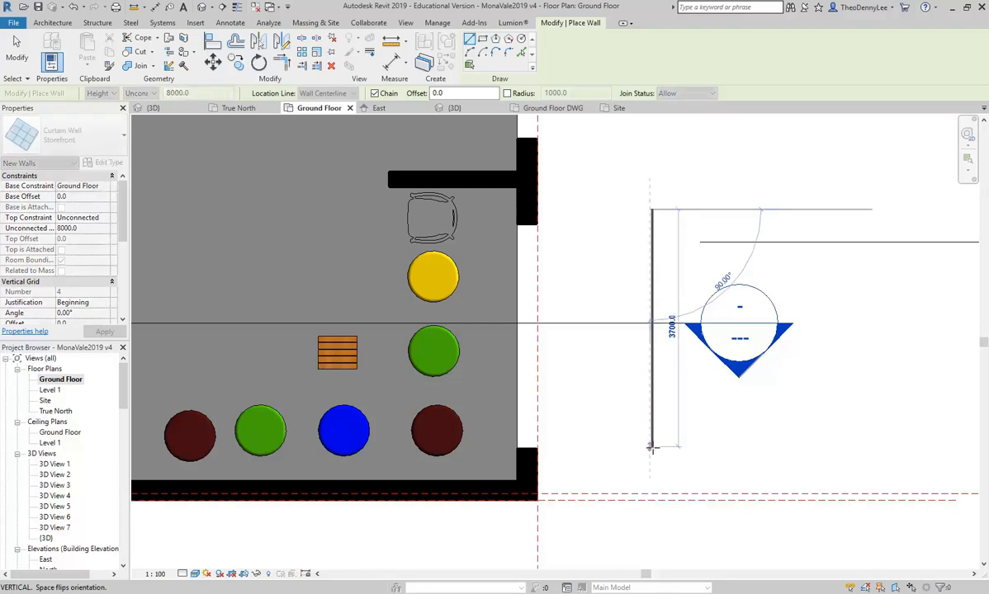
{"action": "left_click", "coordinate": [650, 446]}
{"action": "right_click", "coordinate": [609, 206]}
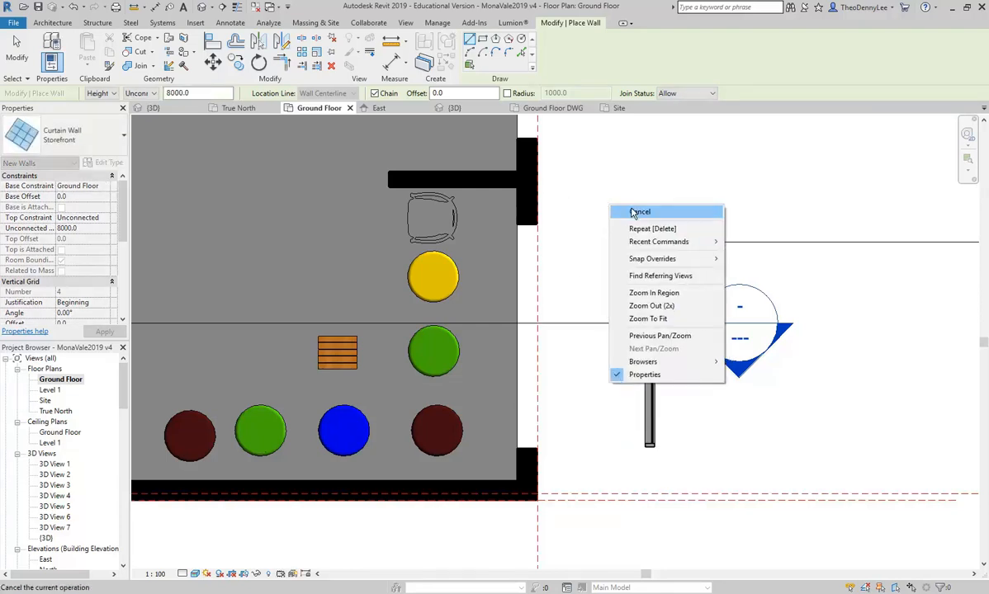
{"action": "left_click", "coordinate": [633, 214]}
Inspect the Storefront curtain wall in plan and in the 3D view, and delete it.
{"action": "scroll", "coordinate": [698, 366], "scroll_direction": "up", "scroll_amount": 3}
{"action": "middle_click_drag", "start_coordinate": [697, 367], "coordinate": [669, 412]}
{"action": "scroll", "coordinate": [668, 411], "scroll_direction": "up", "scroll_amount": 1}
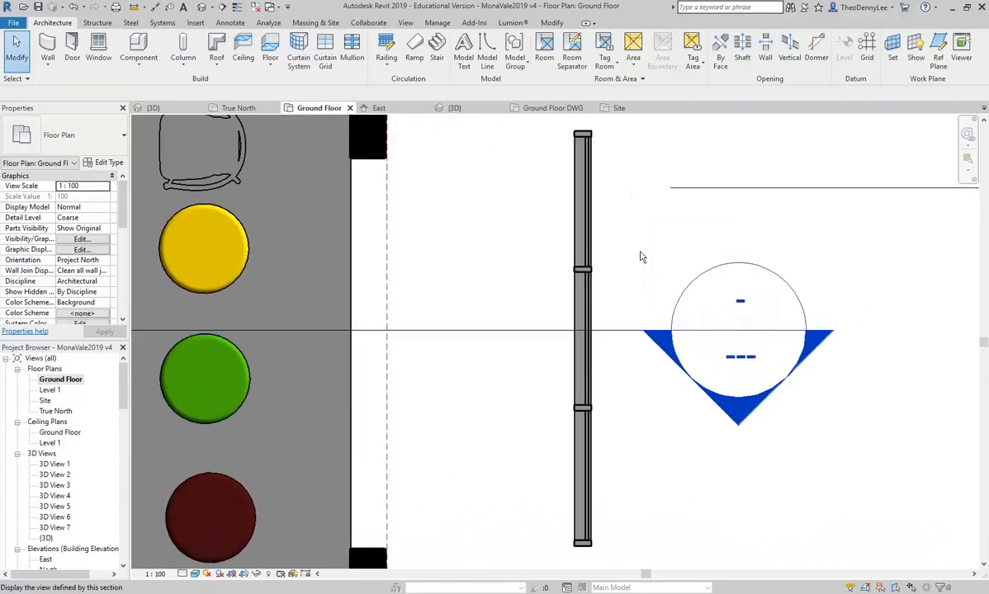
{"action": "left_click", "coordinate": [153, 108]}
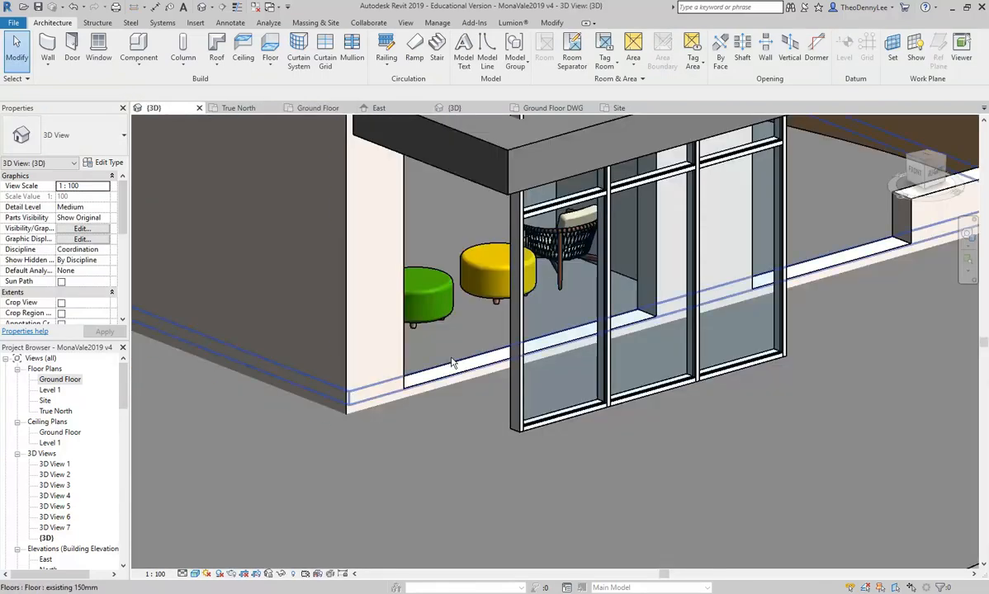
{"action": "left_click", "coordinate": [509, 434]}
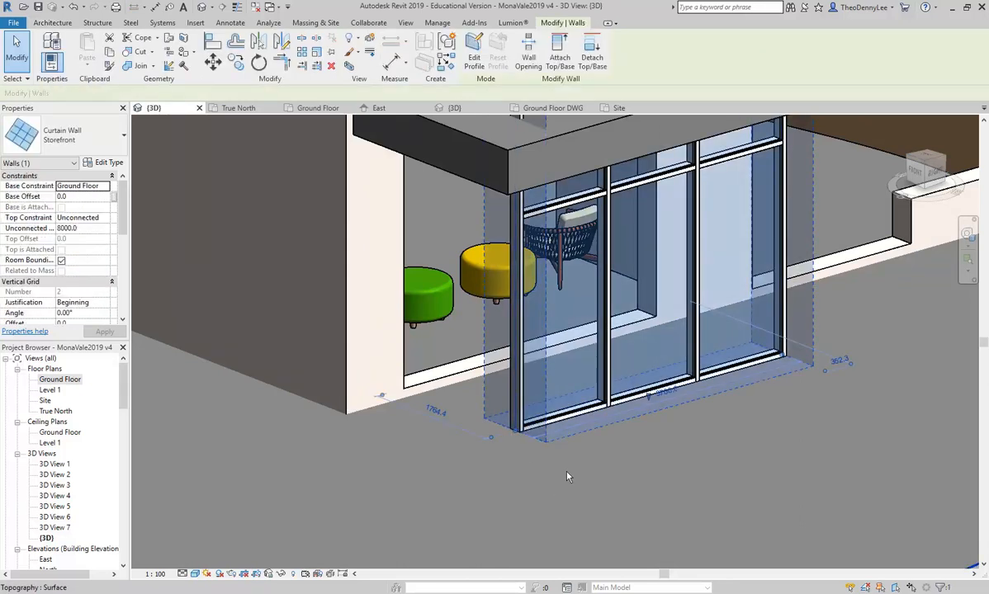
{"action": "key", "text": "Delete"}
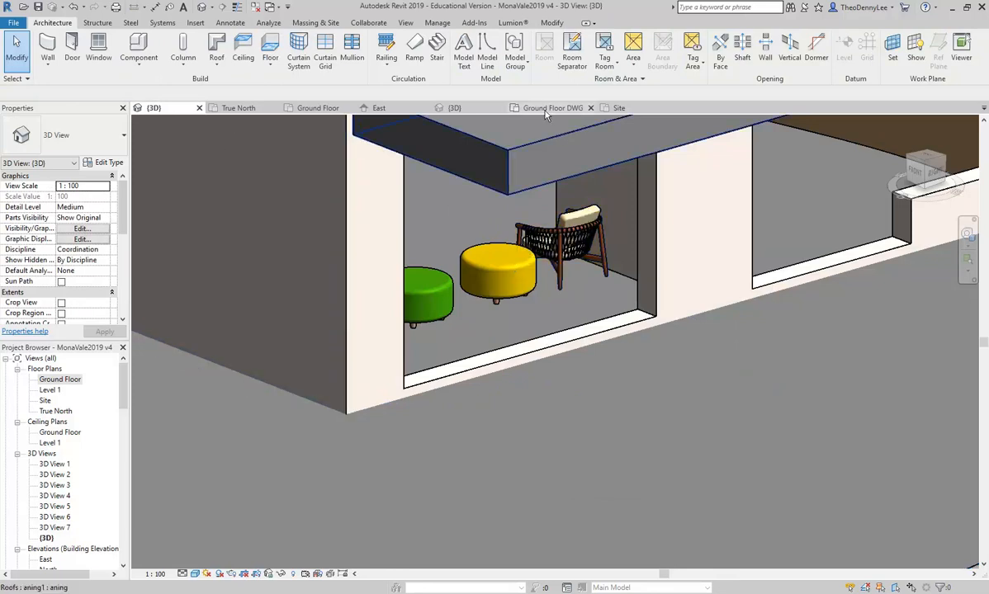
Back in the Ground Floor plan, start a new wall of the Curtain Wall 6mm Thk Glazing type.
{"action": "left_click", "coordinate": [311, 108]}
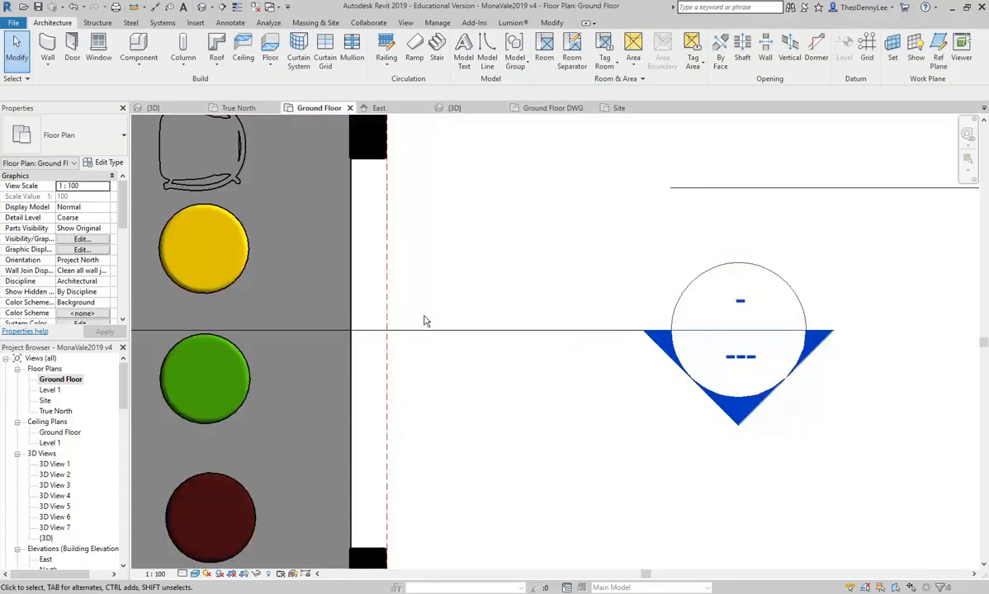
{"action": "scroll", "coordinate": [353, 306], "scroll_direction": "down", "scroll_amount": 2}
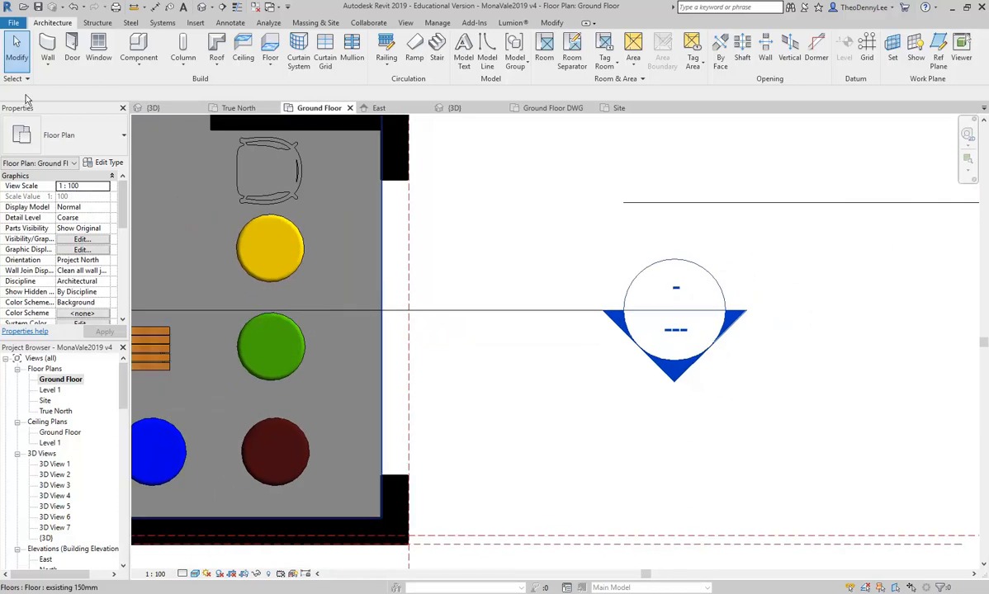
{"action": "left_click", "coordinate": [47, 48]}
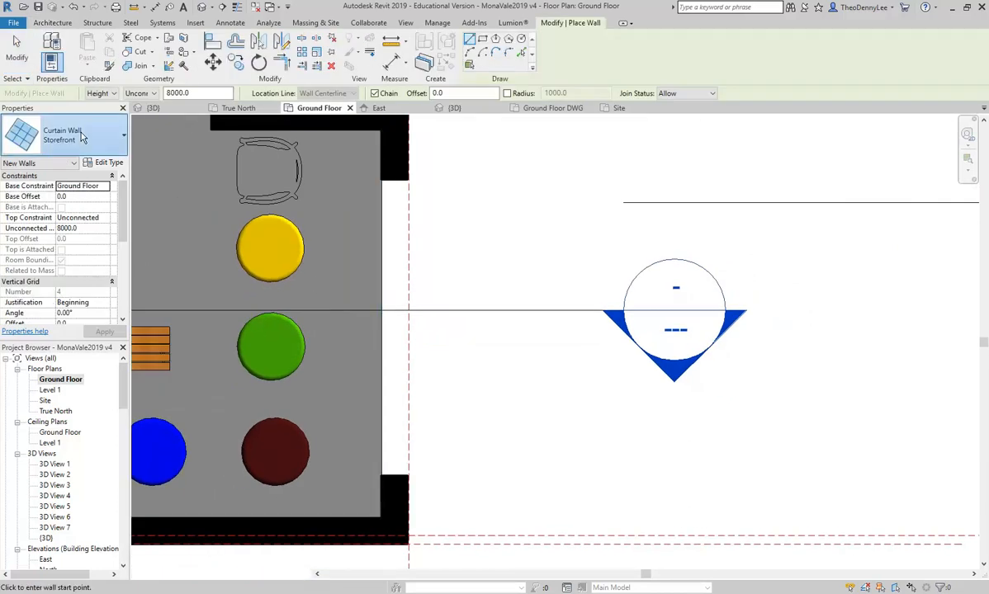
{"action": "left_click", "coordinate": [82, 138]}
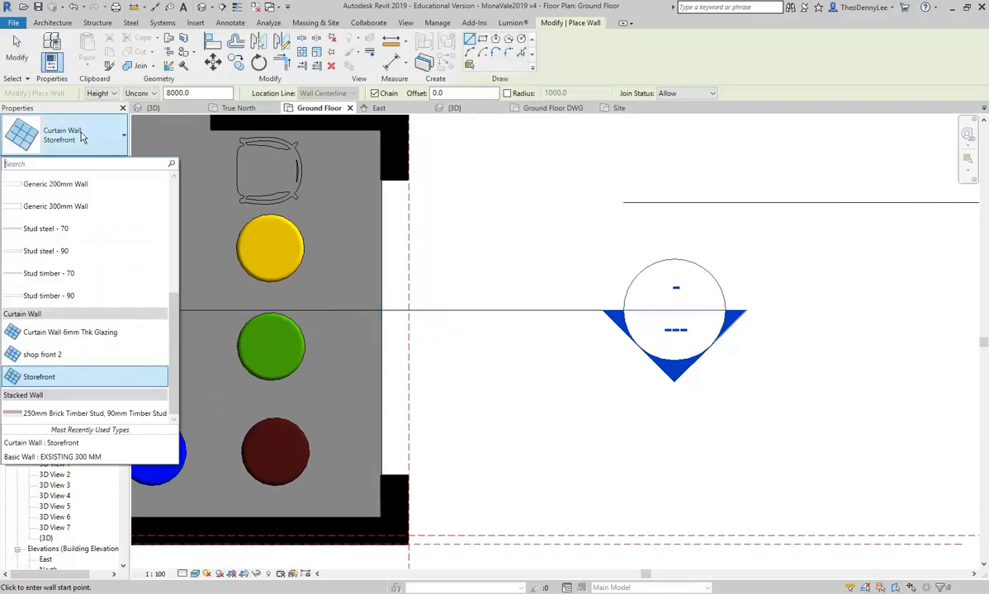
{"action": "left_click", "coordinate": [65, 332]}
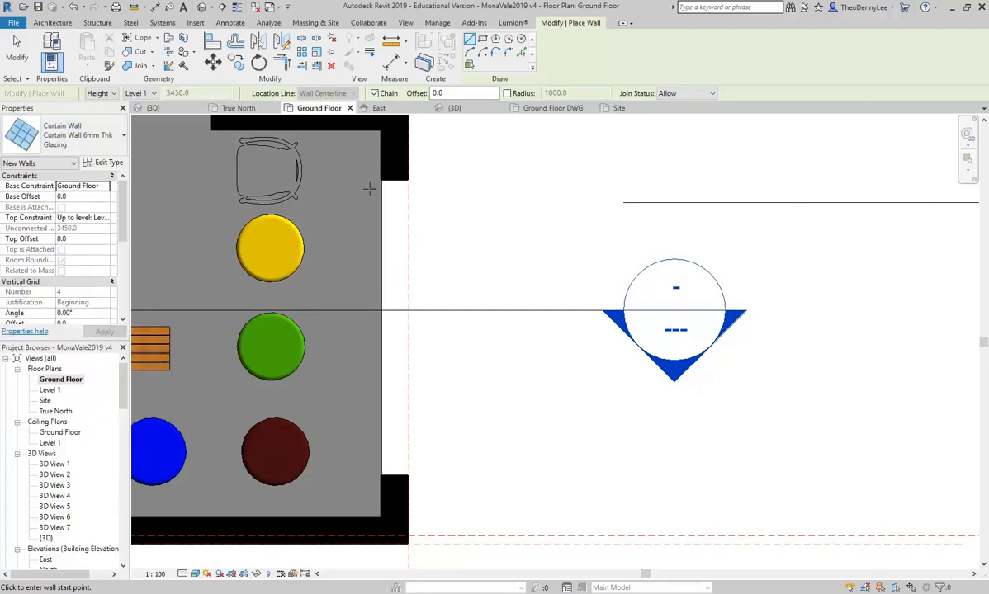
Set the new curtain wall's height option to Unconnected.
{"action": "scroll", "coordinate": [373, 186], "scroll_direction": "up", "scroll_amount": 3}
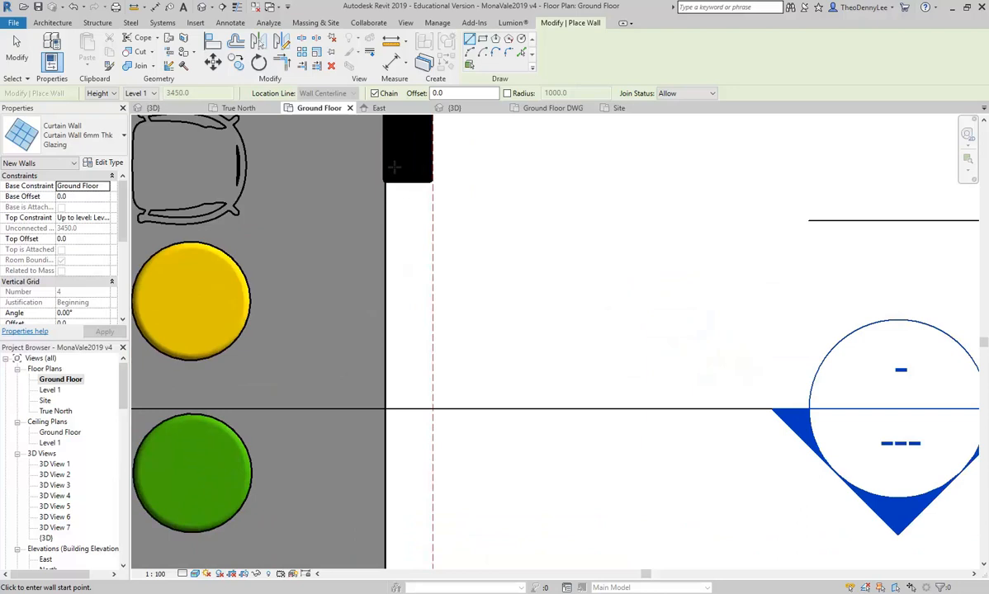
{"action": "scroll", "coordinate": [388, 173], "scroll_direction": "up", "scroll_amount": 3}
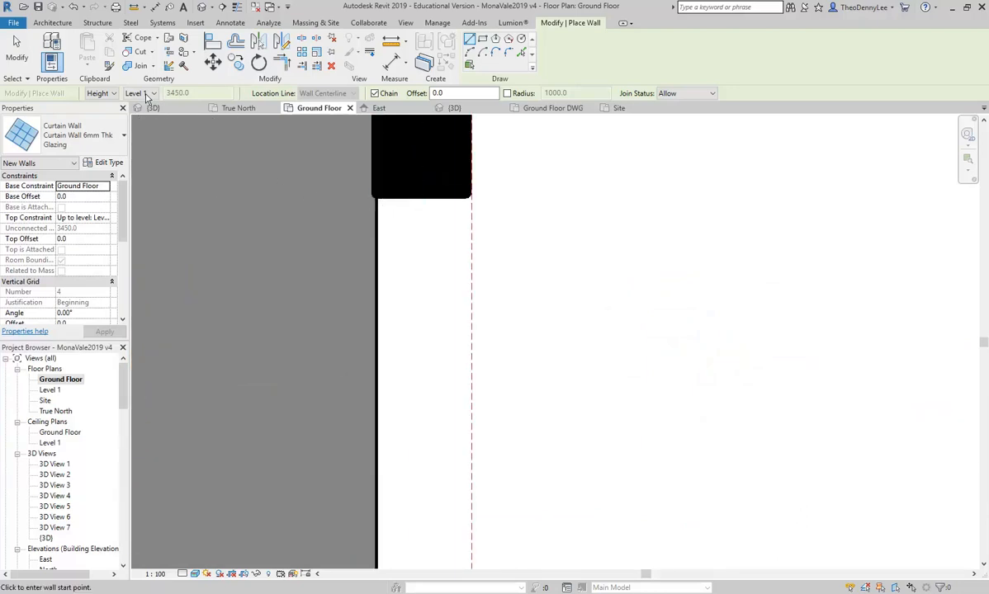
{"action": "left_click", "coordinate": [105, 95]}
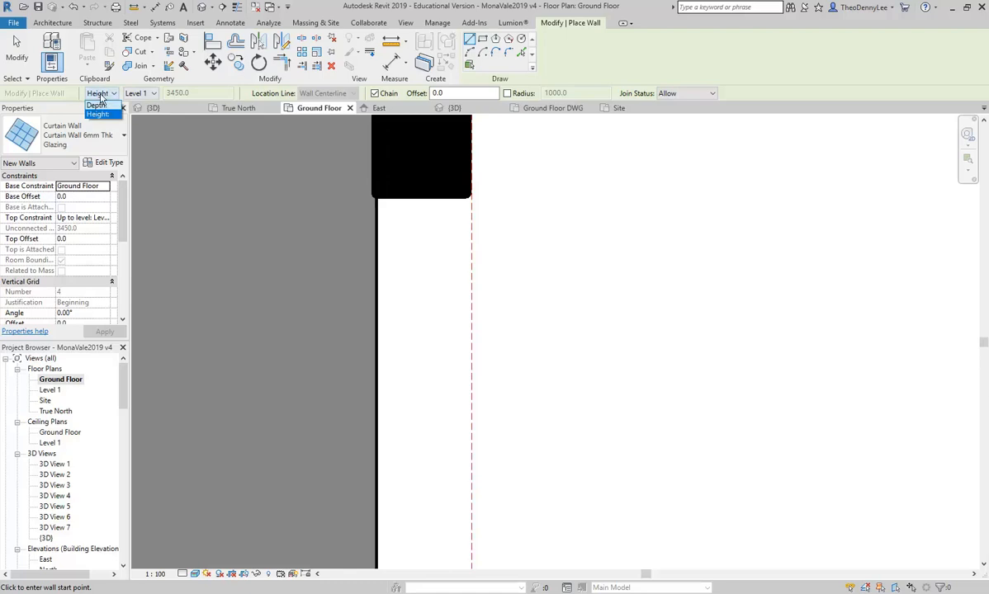
{"action": "left_click", "coordinate": [100, 95]}
{"action": "left_click", "coordinate": [149, 95]}
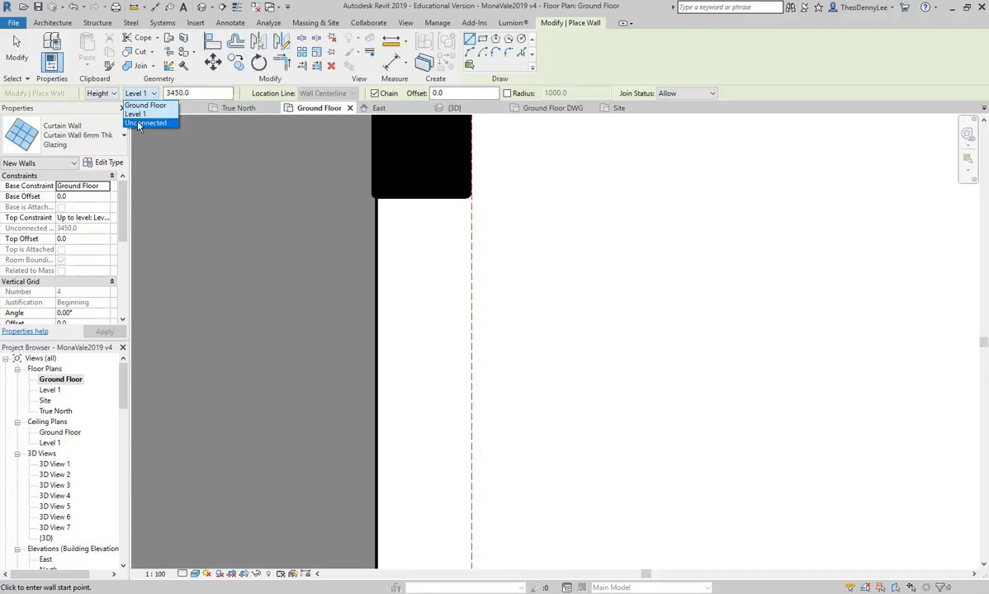
{"action": "left_click", "coordinate": [140, 123]}
{"action": "left_click", "coordinate": [194, 93]}
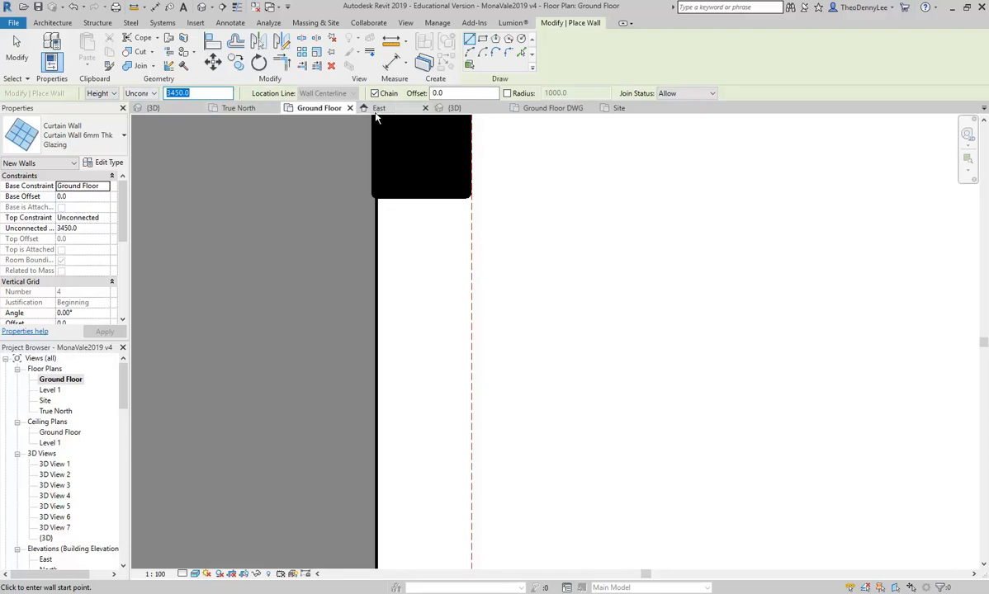
In the East elevation, measure the height of the front wall's opening beside the building corner, from sill to head.
{"action": "left_click", "coordinate": [385, 111]}
{"action": "scroll", "coordinate": [452, 288], "scroll_direction": "down", "scroll_amount": 3}
{"action": "middle_click_drag", "start_coordinate": [454, 290], "coordinate": [362, 423]}
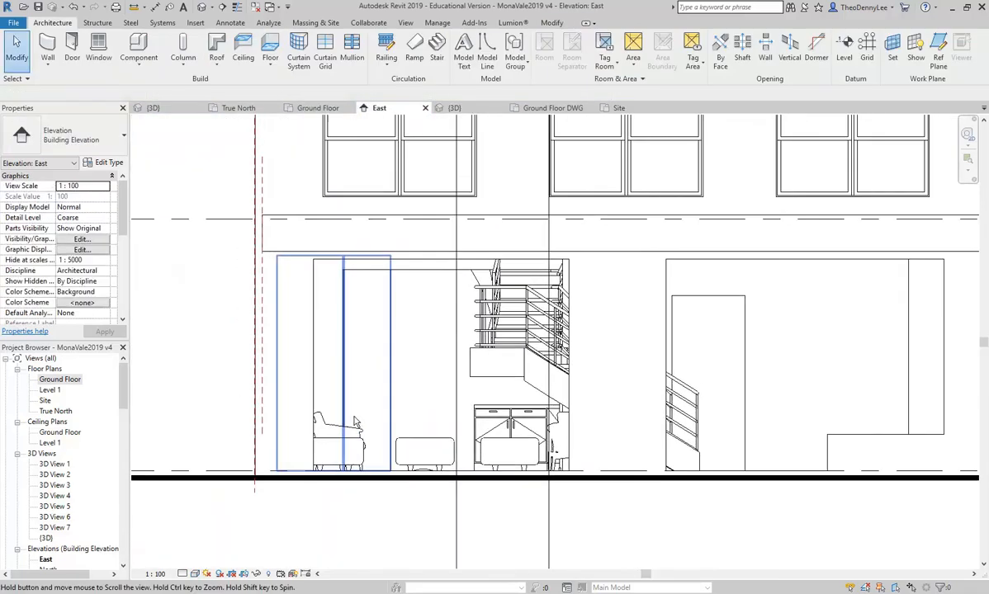
{"action": "scroll", "coordinate": [208, 368], "scroll_direction": "up", "scroll_amount": 2}
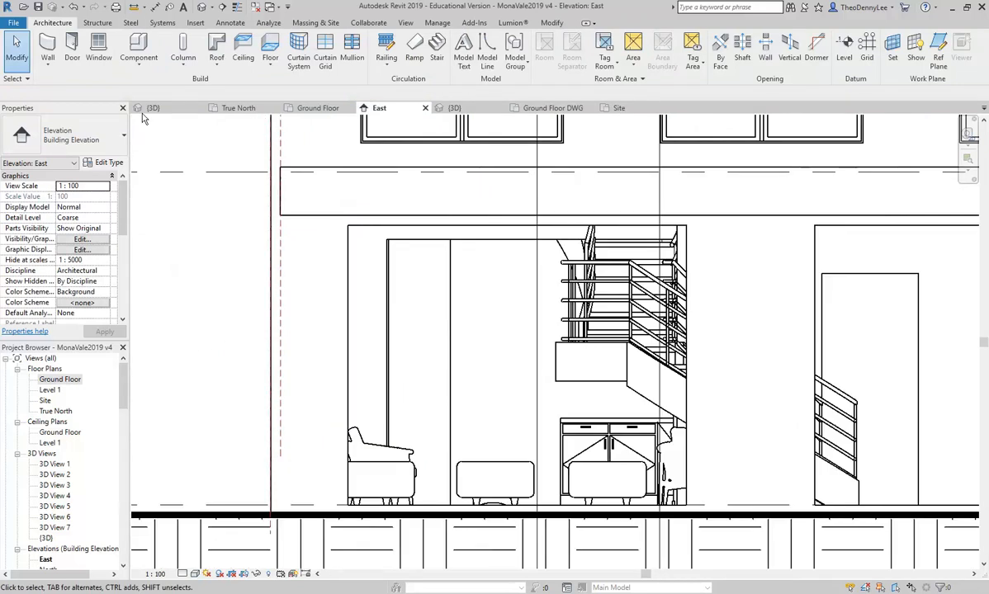
{"action": "left_click", "coordinate": [134, 7]}
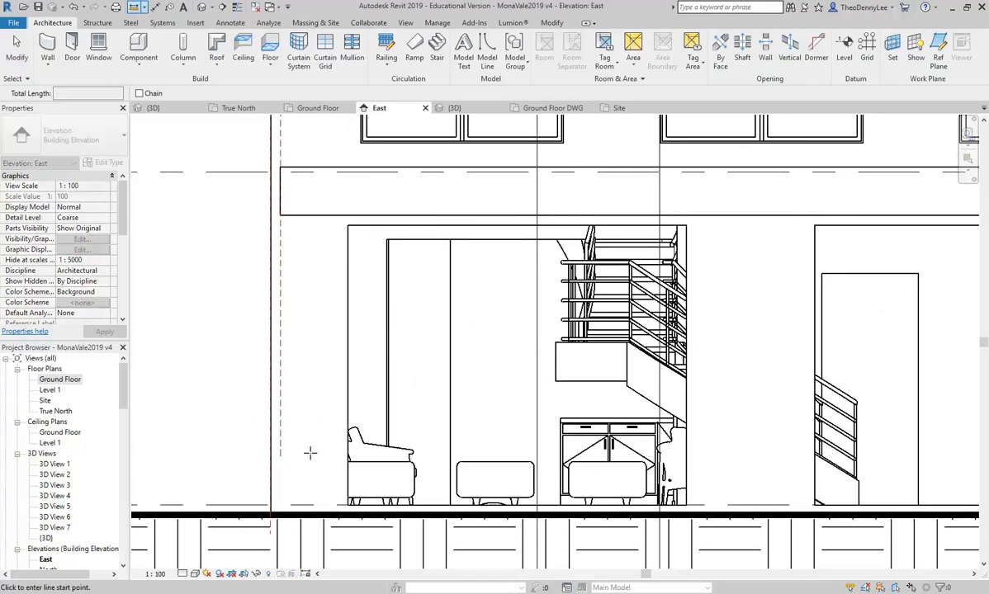
{"action": "left_click", "coordinate": [347, 503]}
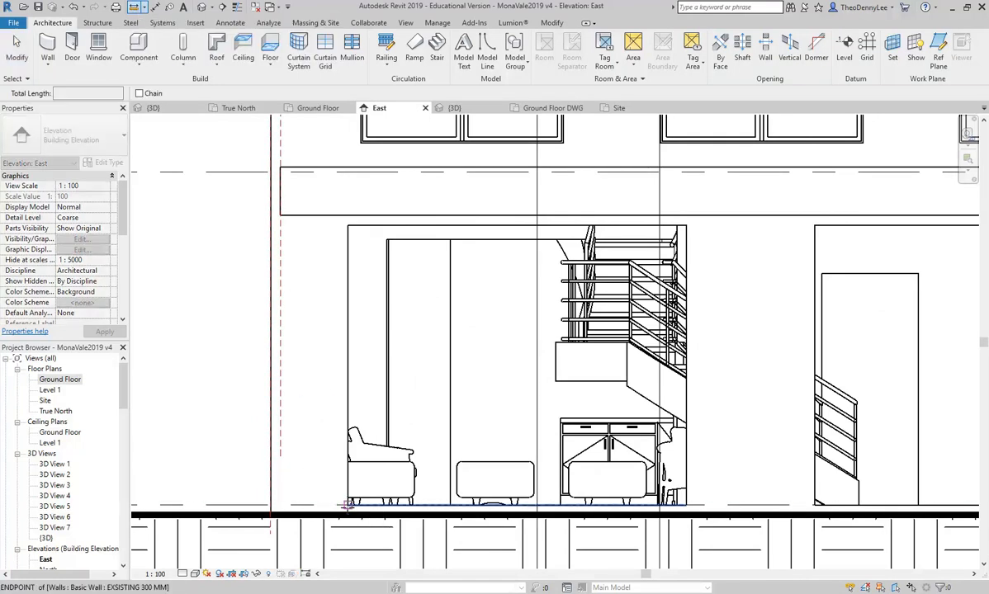
{"action": "left_click", "coordinate": [347, 224]}
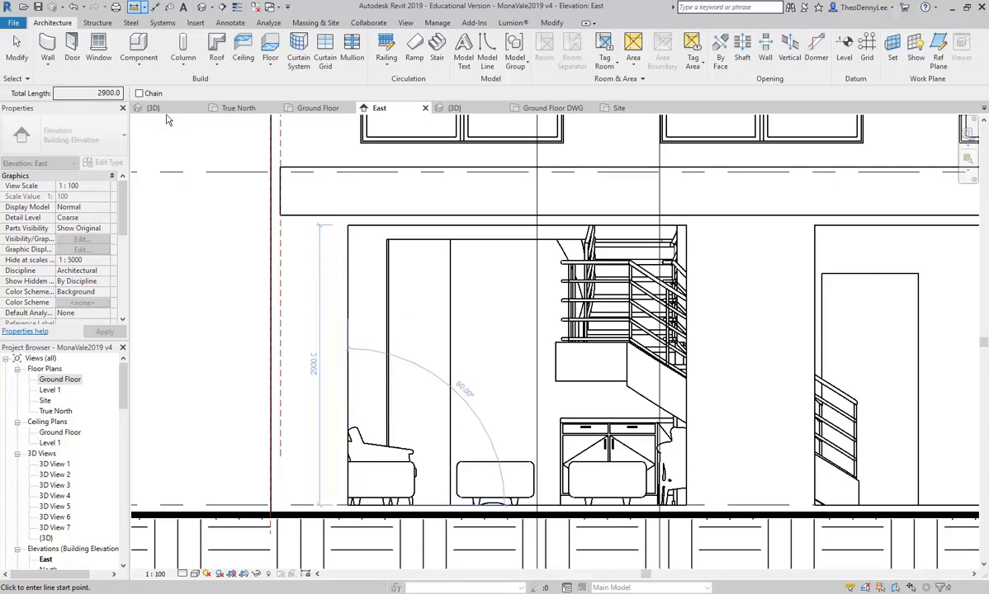
{"action": "right_click", "coordinate": [217, 209]}
{"action": "left_click", "coordinate": [238, 214]}
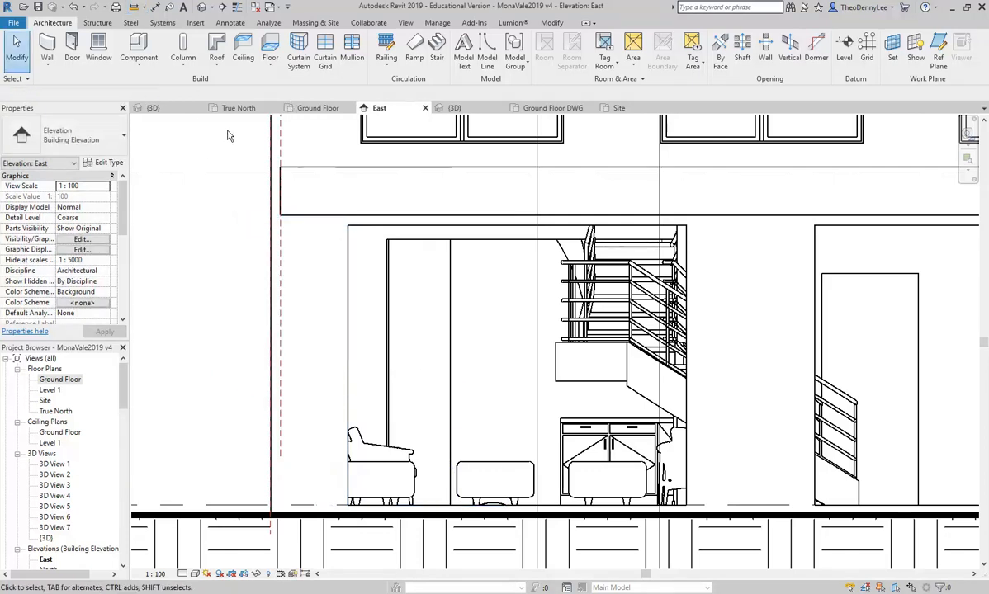
Back in the Ground Floor plan, start a Curtain Wall 6mm Thk Glazing wall with an unconnected height of 2900 mm.
{"action": "left_click", "coordinate": [316, 108]}
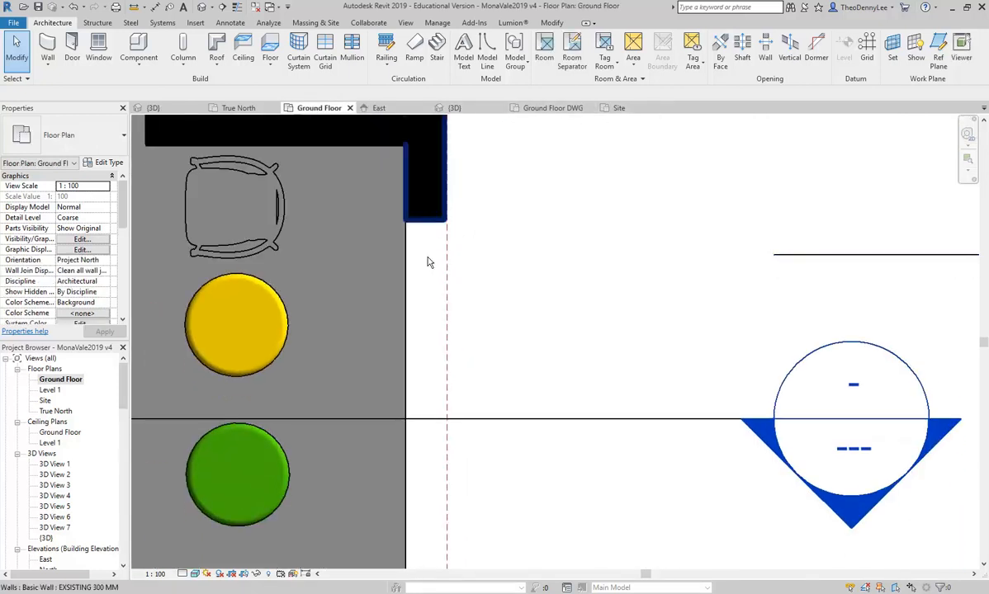
{"action": "left_click", "coordinate": [47, 45]}
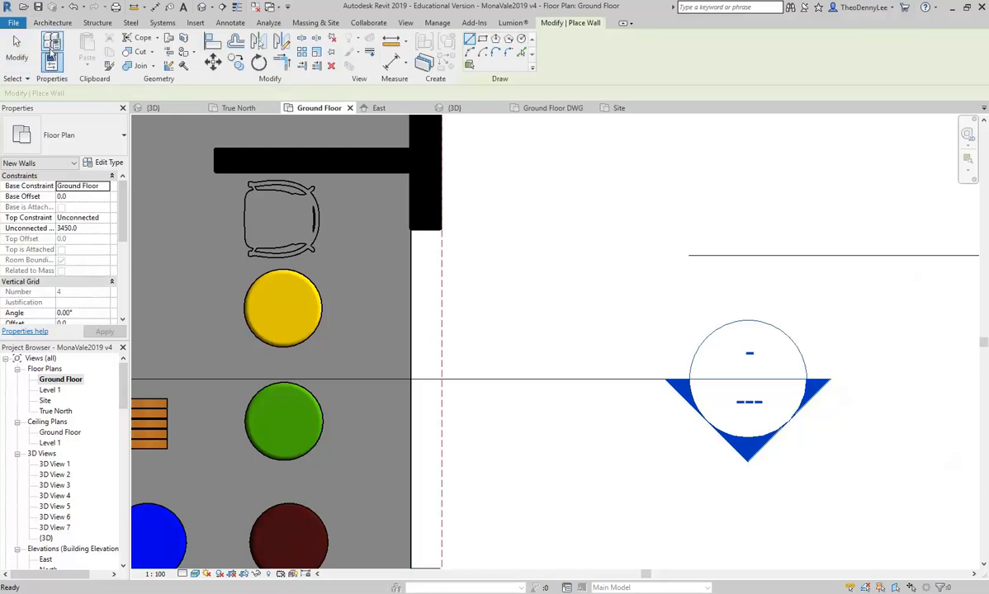
{"action": "left_click", "coordinate": [92, 138]}
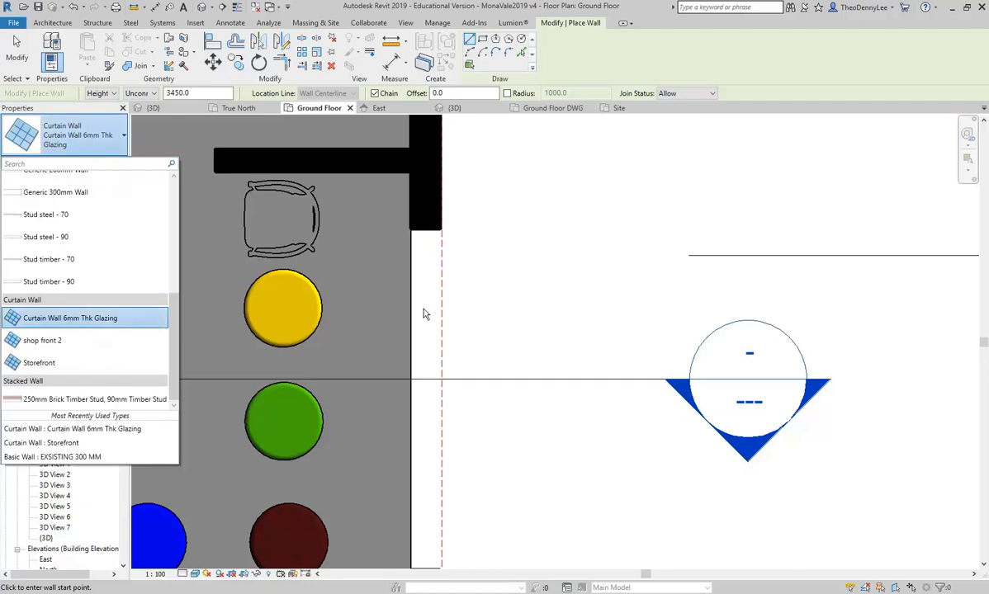
{"action": "left_click", "coordinate": [642, 54]}
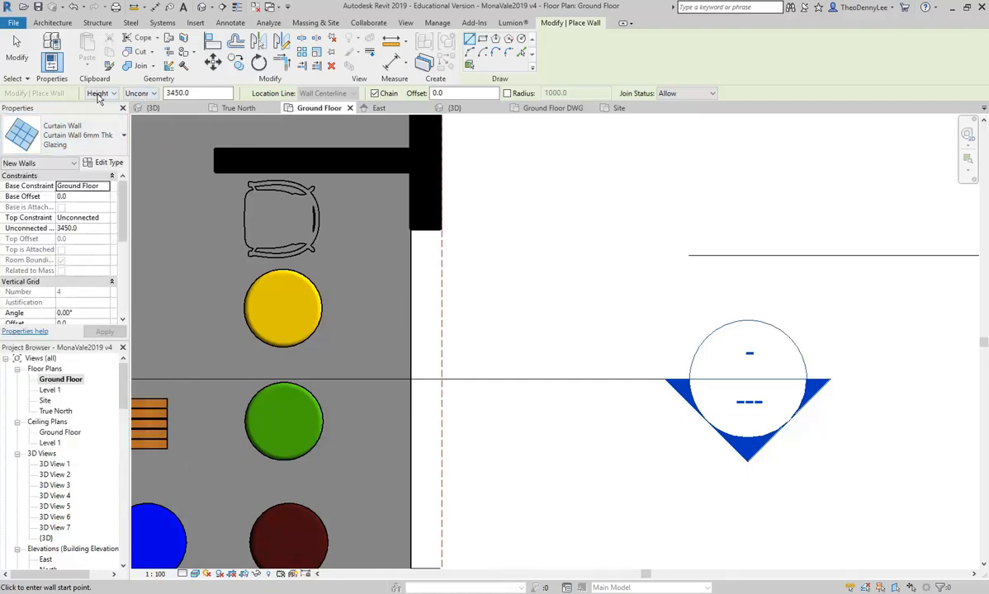
{"action": "left_click", "coordinate": [191, 94]}
{"action": "type", "text": "2900"}
{"action": "key", "text": "Return"}
Draw the curtain wall 3500 mm long across the front wall's opening, between the centres of its two jambs, and end the command.
{"action": "middle_click_drag", "start_coordinate": [397, 371], "coordinate": [383, 312]}
{"action": "scroll", "coordinate": [384, 294], "scroll_direction": "down", "scroll_amount": 1}
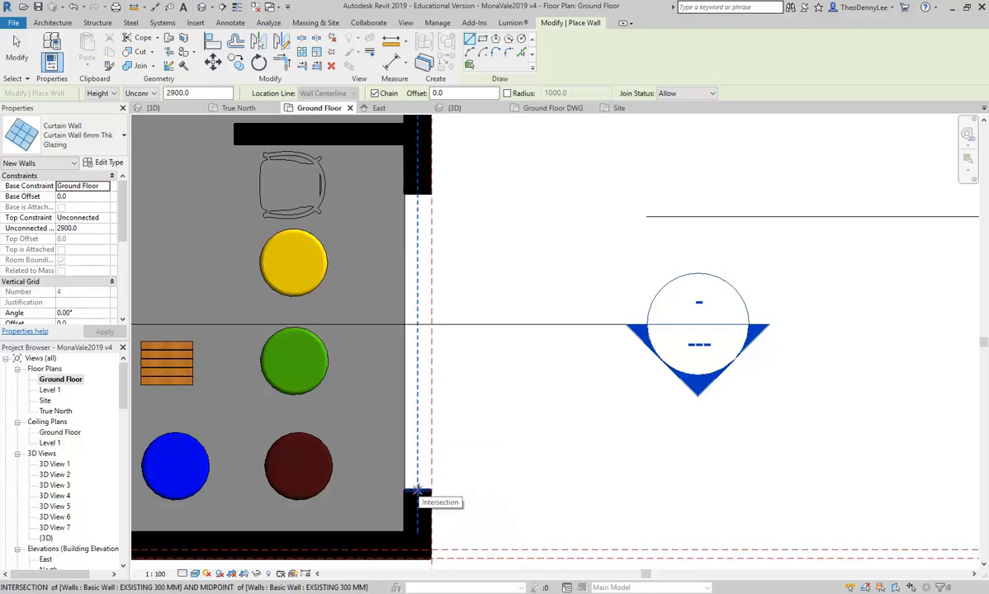
{"action": "left_click", "coordinate": [417, 492]}
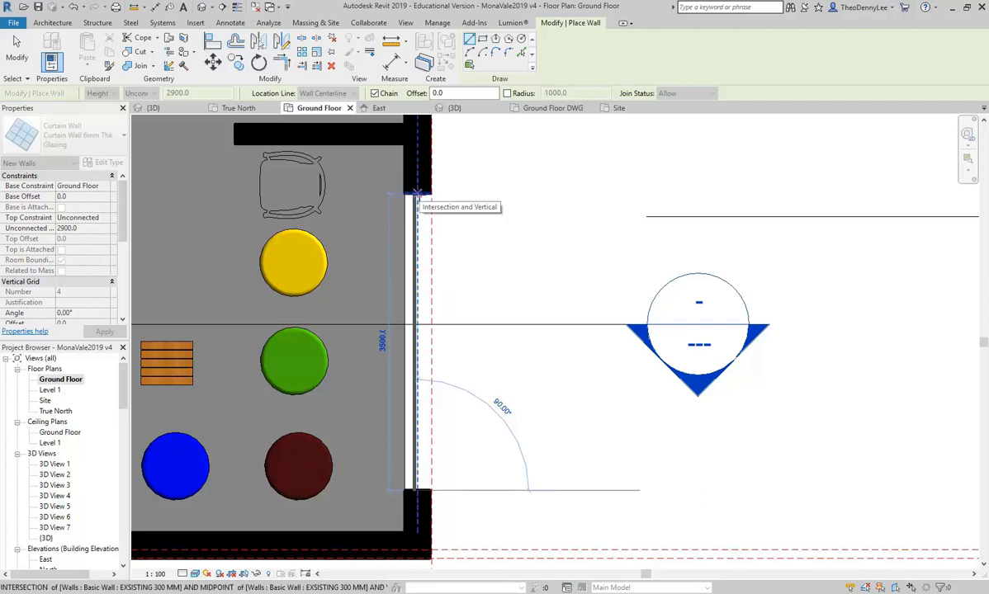
{"action": "scroll", "coordinate": [417, 195], "scroll_direction": "up", "scroll_amount": 5}
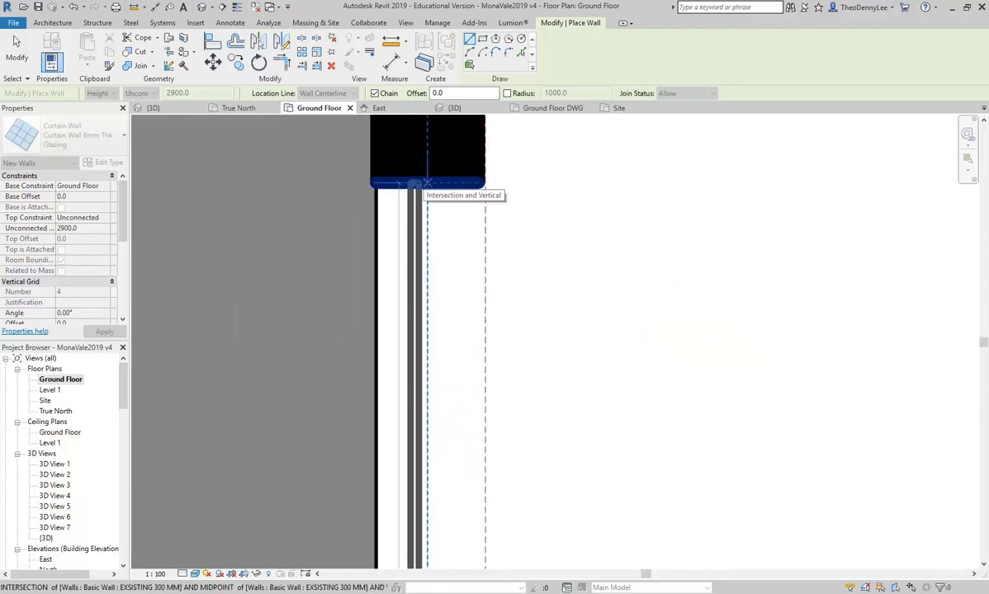
{"action": "scroll", "coordinate": [427, 183], "scroll_direction": "down", "scroll_amount": 4}
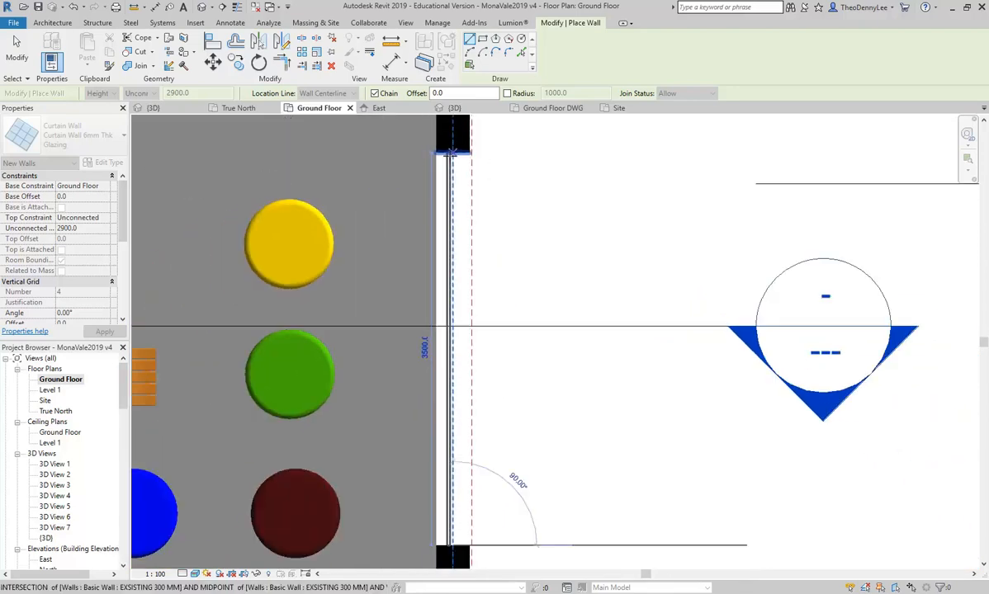
{"action": "middle_click_drag", "start_coordinate": [456, 162], "coordinate": [462, 159]}
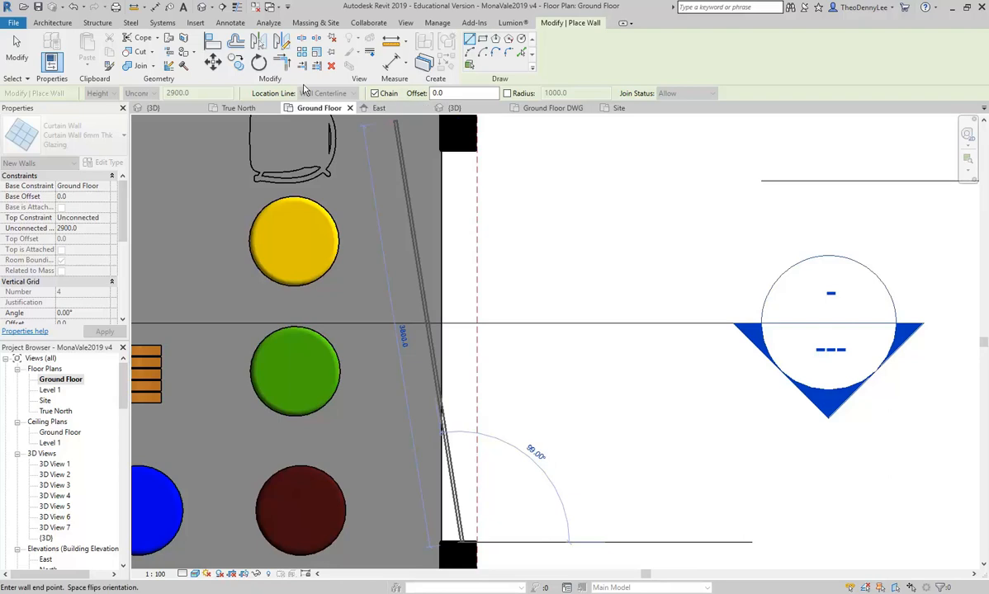
{"action": "left_click", "coordinate": [459, 150]}
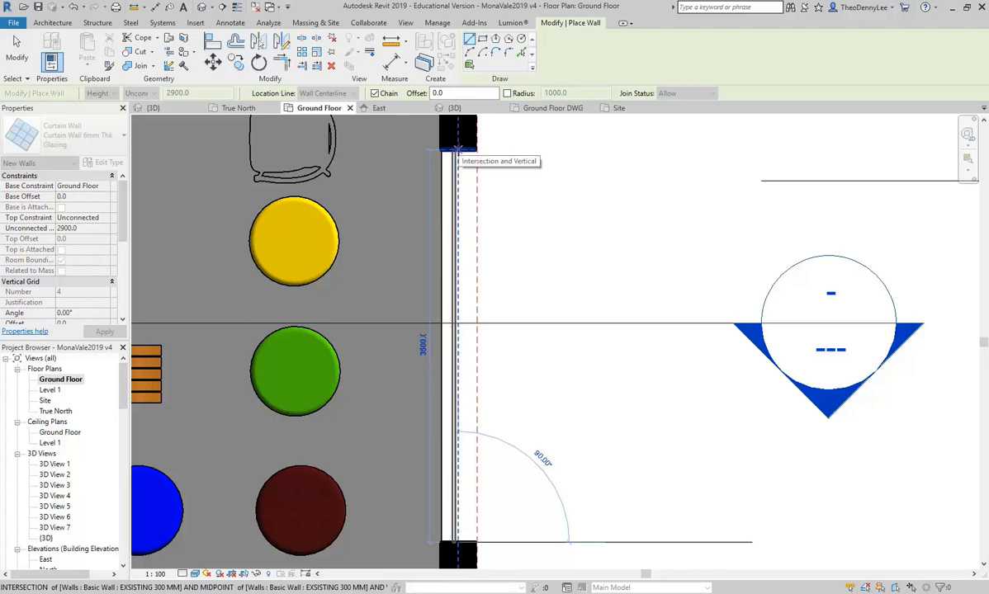
{"action": "left_click", "coordinate": [459, 150]}
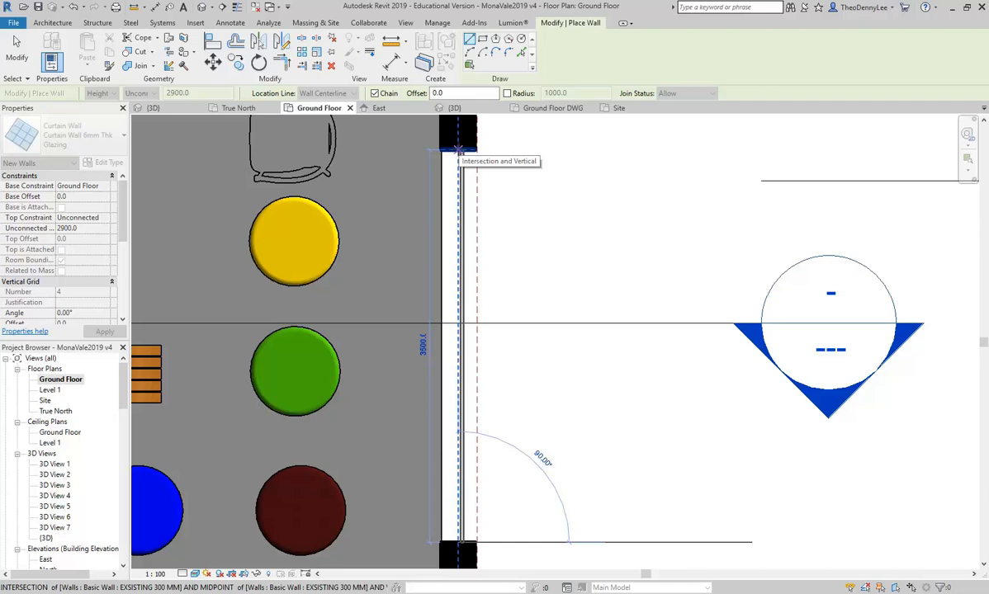
{"action": "left_click", "coordinate": [459, 150]}
{"action": "key", "text": "Escape"}
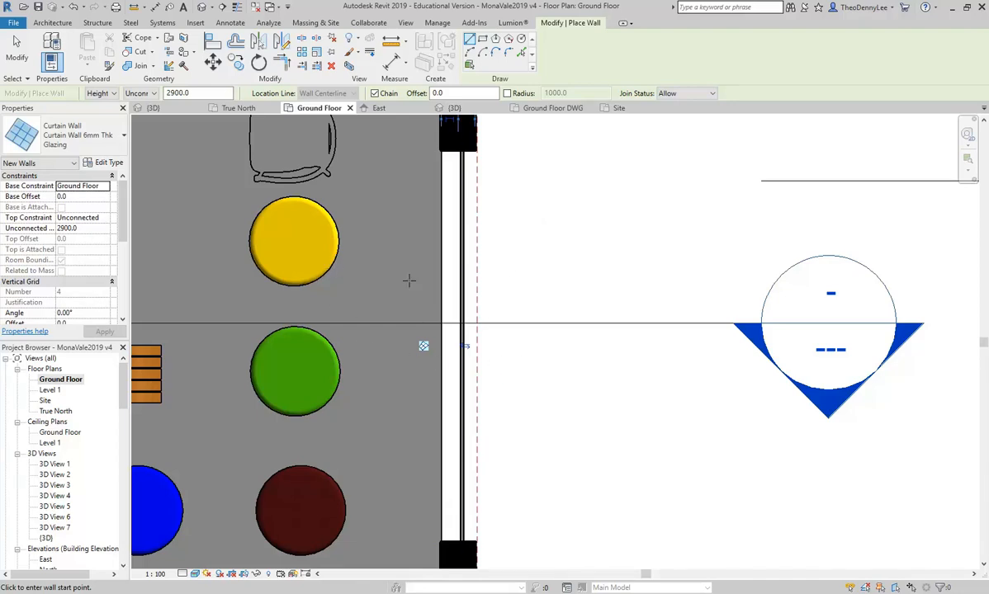
{"action": "key", "text": "Escape"}
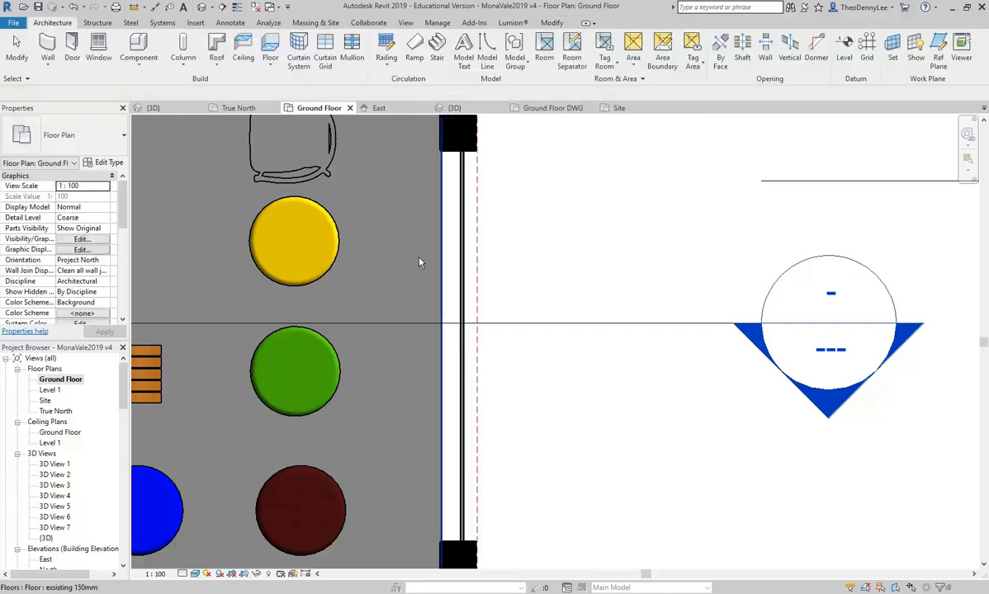
In the 3D view, temporarily hide the awning above the shopfront openings.
{"action": "left_click", "coordinate": [153, 108]}
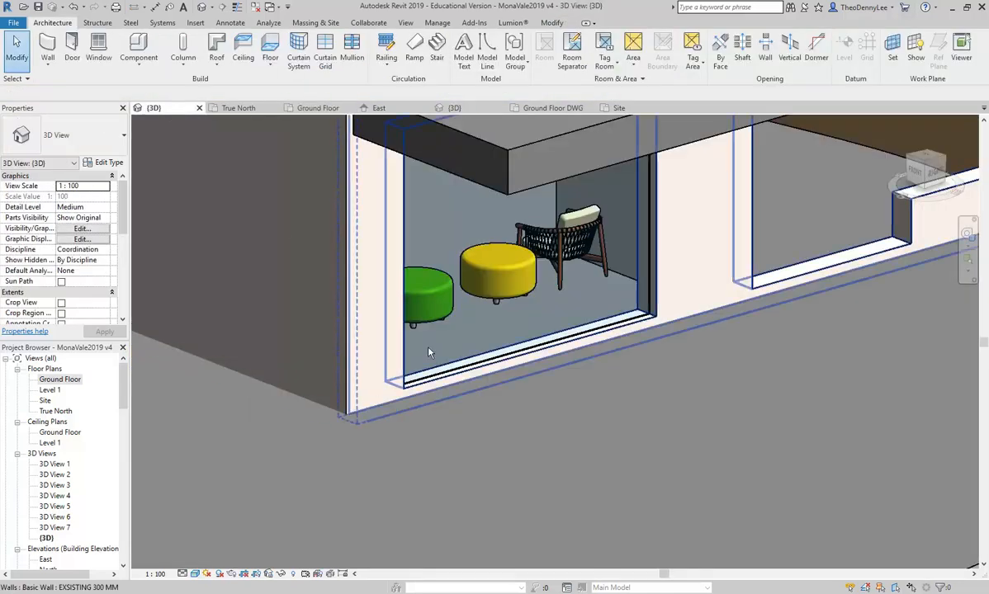
{"action": "scroll", "coordinate": [409, 478], "scroll_direction": "down", "scroll_amount": 2}
{"action": "middle_click_drag", "start_coordinate": [568, 432], "coordinate": [525, 438], "text": "shift"}
{"action": "scroll", "coordinate": [479, 402], "scroll_direction": "down", "scroll_amount": 3}
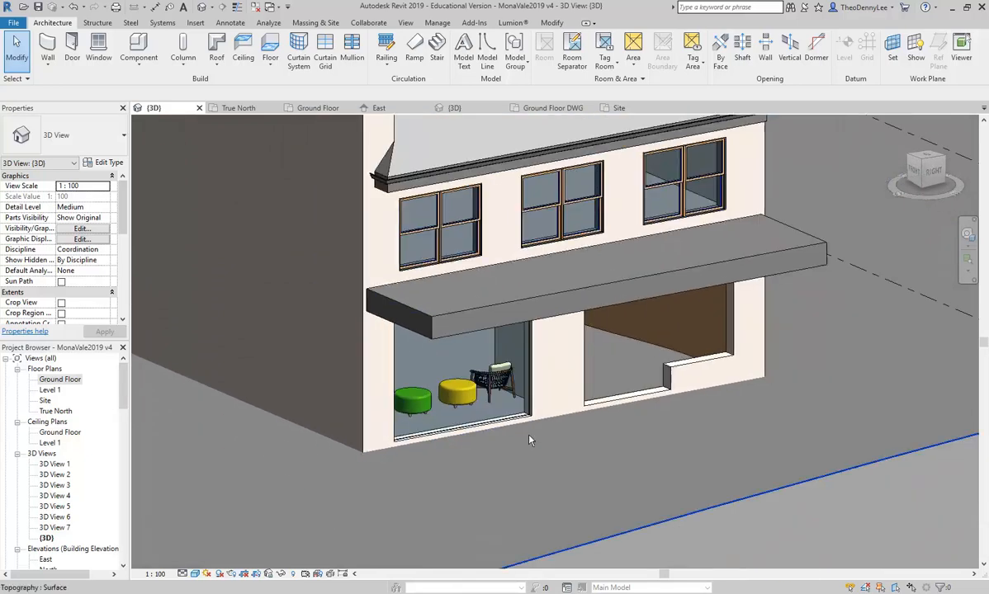
{"action": "left_click", "coordinate": [486, 308]}
{"action": "middle_click_drag", "start_coordinate": [485, 307], "coordinate": [463, 281], "text": "shift"}
{"action": "scroll", "coordinate": [446, 269], "scroll_direction": "up", "scroll_amount": 4}
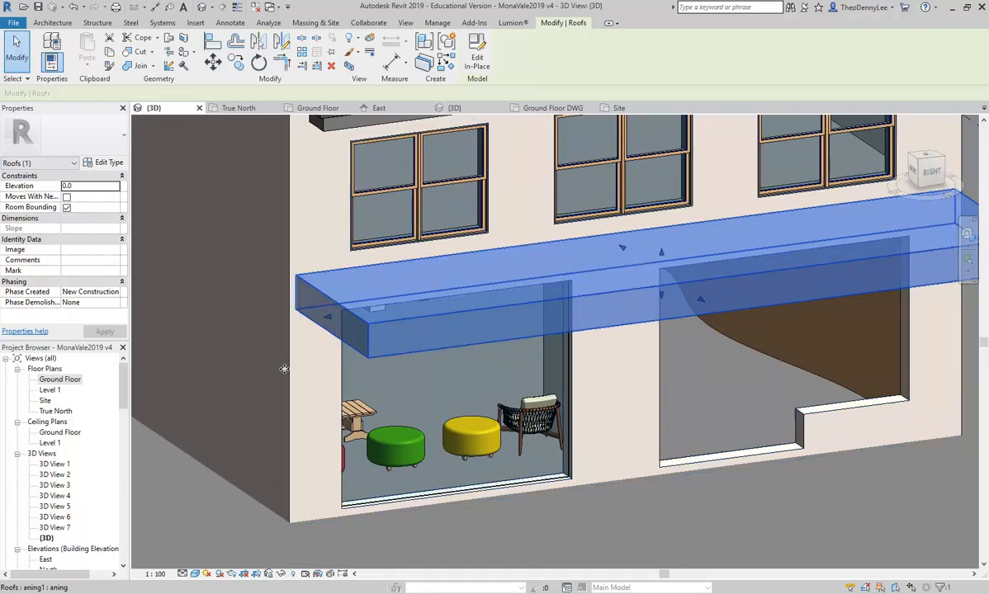
{"action": "right_click", "coordinate": [454, 247]}
{"action": "mouse_move", "coordinate": [477, 361]}
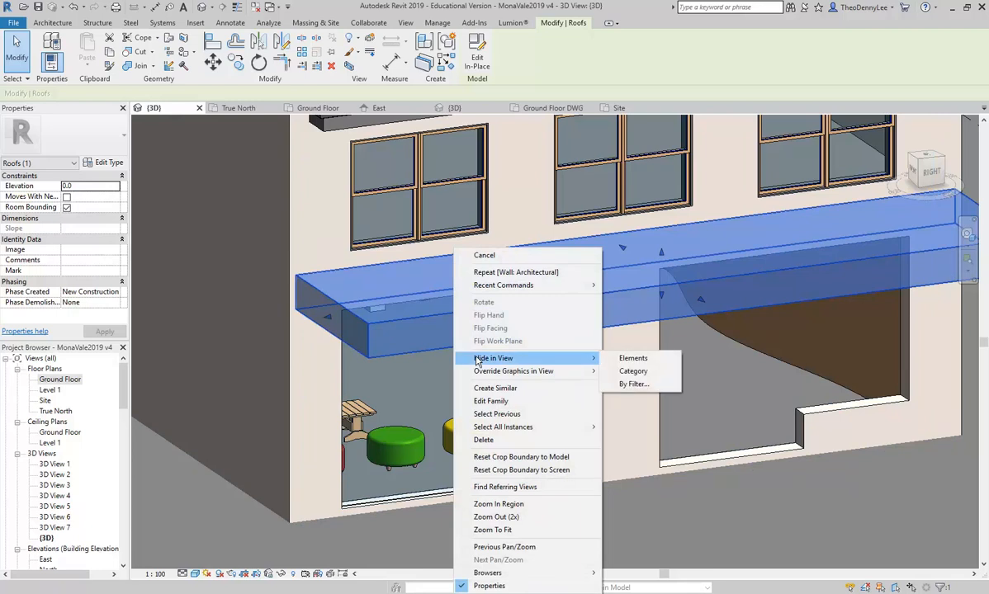
{"action": "left_click", "coordinate": [391, 258]}
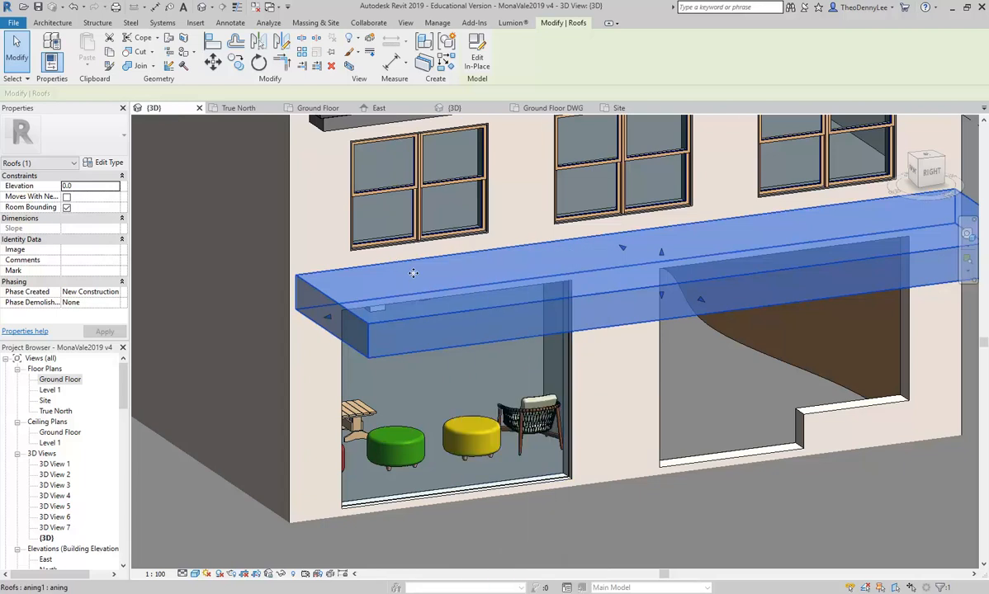
{"action": "left_click", "coordinate": [280, 574]}
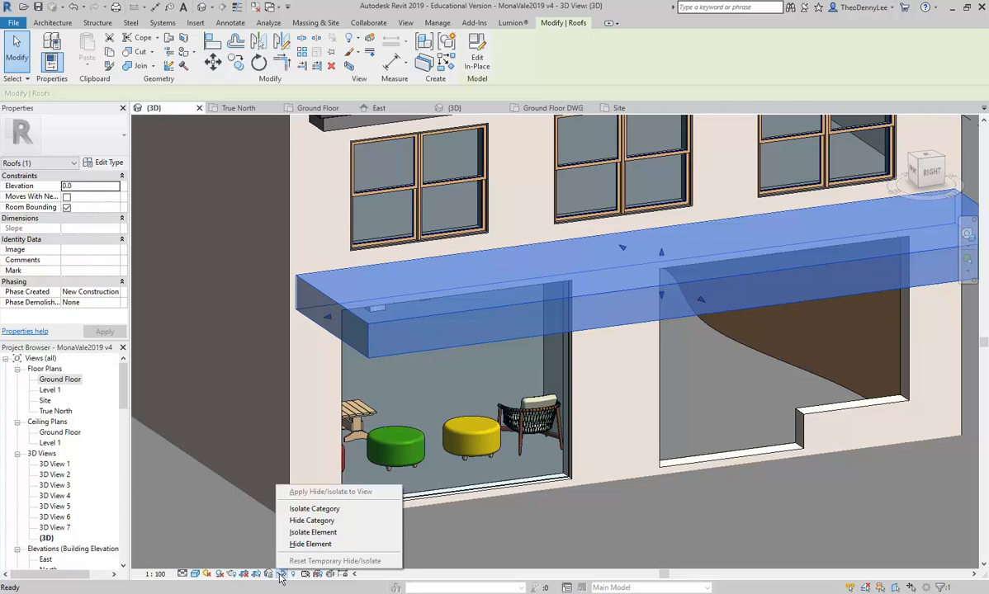
{"action": "left_click", "coordinate": [309, 545]}
Add two vertical curtain grid lines to the new glazing, 2400 mm and 1200 mm from its end nearest the building corner.
{"action": "middle_click_drag", "start_coordinate": [479, 437], "coordinate": [458, 366]}
{"action": "scroll", "coordinate": [459, 367], "scroll_direction": "up", "scroll_amount": 2}
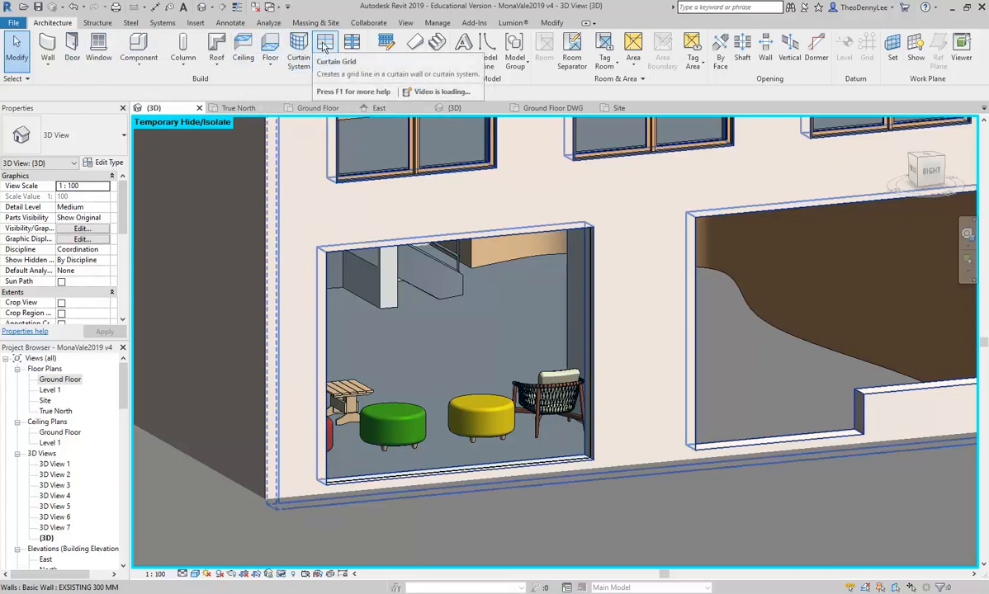
{"action": "left_click", "coordinate": [325, 47]}
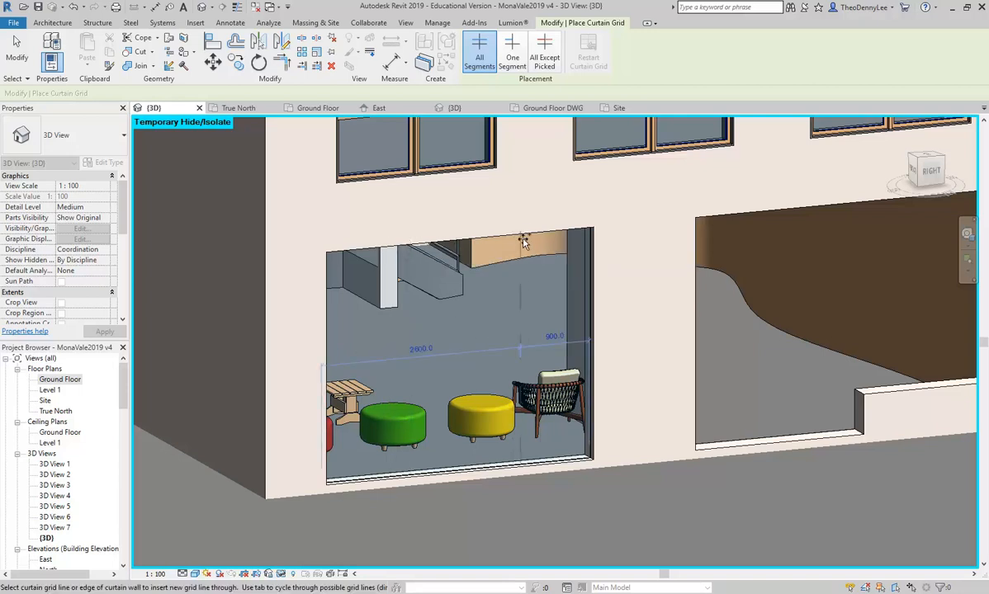
{"action": "left_click", "coordinate": [509, 466]}
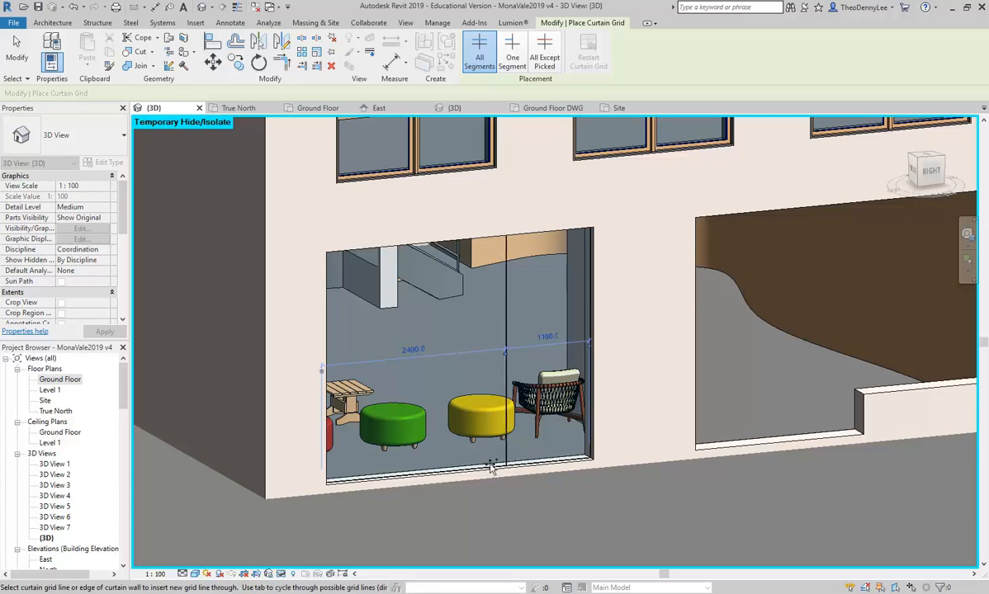
{"action": "left_click", "coordinate": [413, 476]}
{"action": "left_click", "coordinate": [369, 353]}
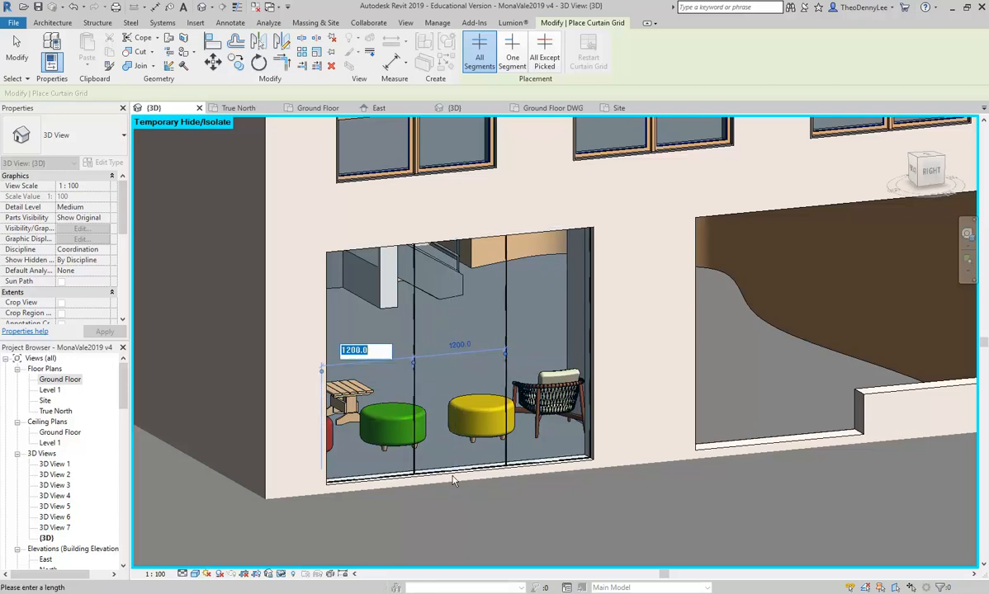
{"action": "left_click", "coordinate": [455, 406]}
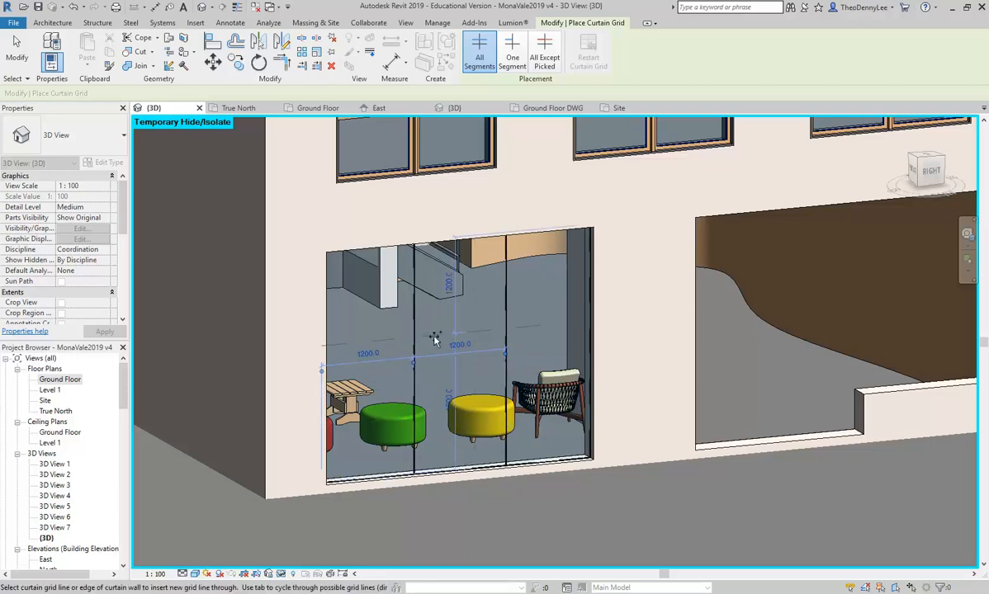
End the grid placement and check the spacing of the two vertical grid lines in the new glazing.
{"action": "key", "text": "Escape"}
{"action": "key", "text": "Escape"}
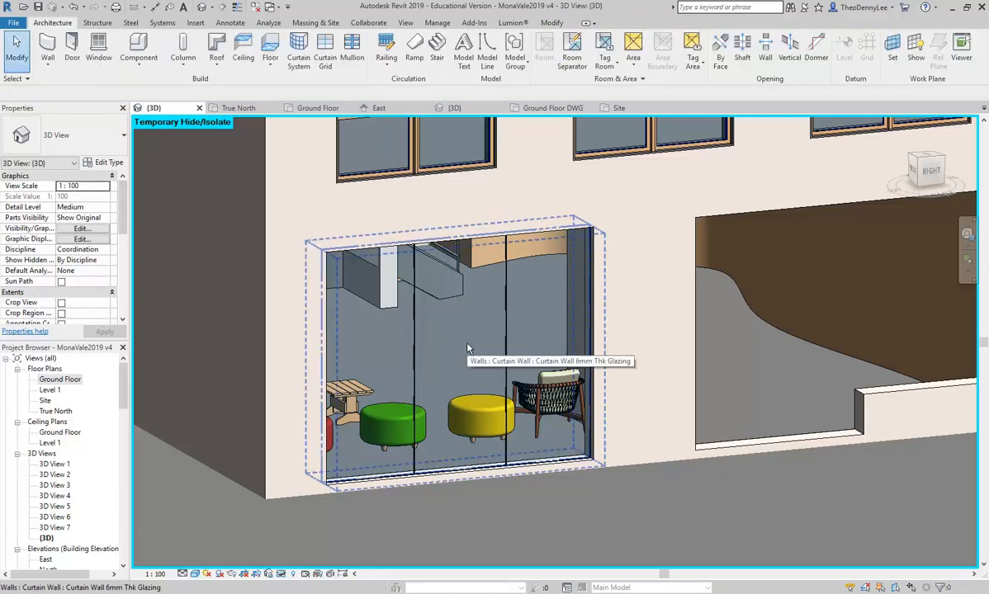
{"action": "left_click", "coordinate": [414, 353]}
{"action": "left_click", "coordinate": [506, 322]}
{"action": "left_click", "coordinate": [413, 371]}
{"action": "scroll", "coordinate": [409, 367], "scroll_direction": "up", "scroll_amount": 3}
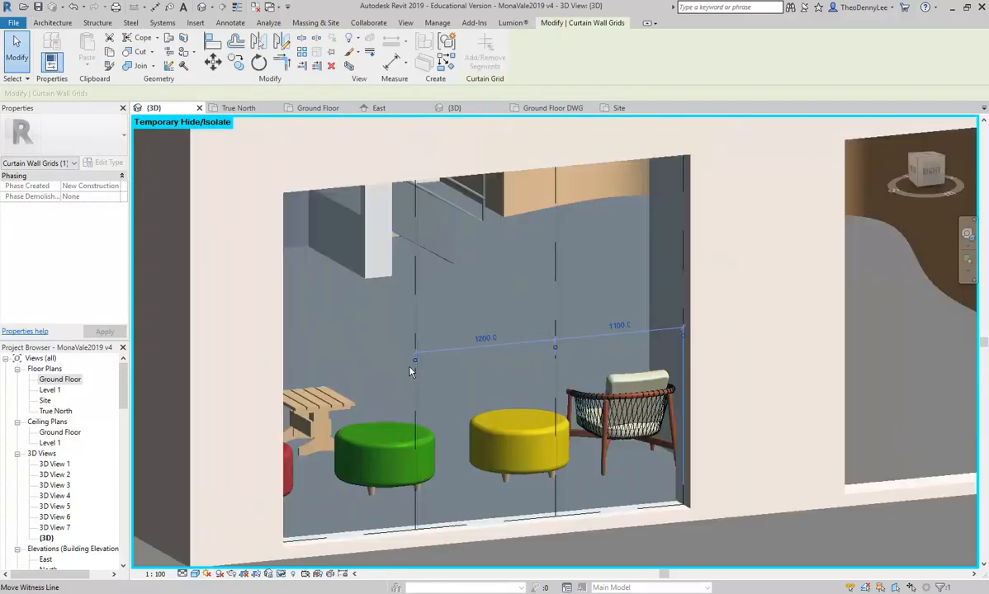
{"action": "scroll", "coordinate": [462, 314], "scroll_direction": "down", "scroll_amount": 3}
{"action": "left_click", "coordinate": [511, 316]}
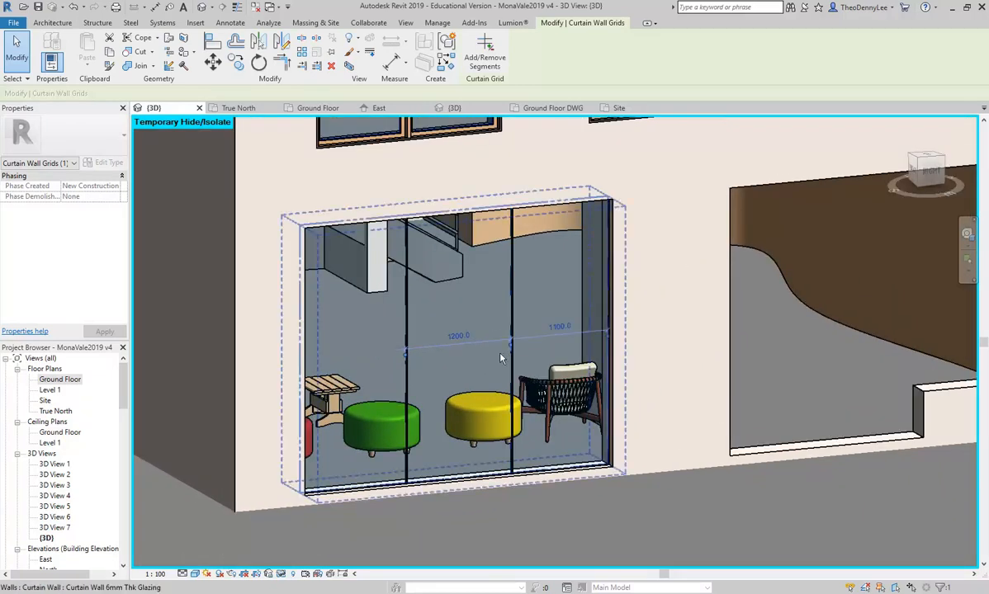
{"action": "left_click", "coordinate": [405, 338]}
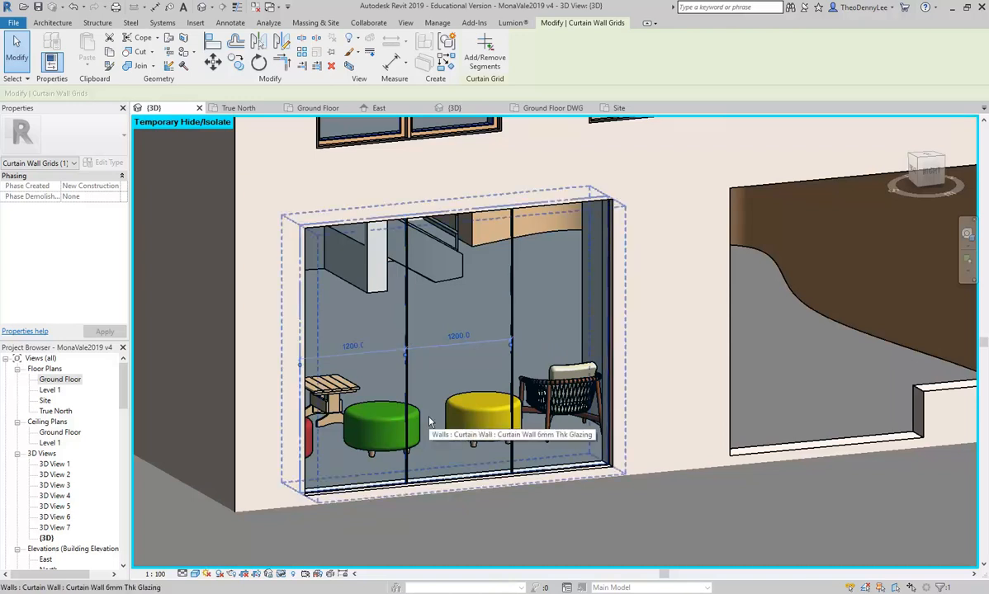
{"action": "key", "text": "Escape"}
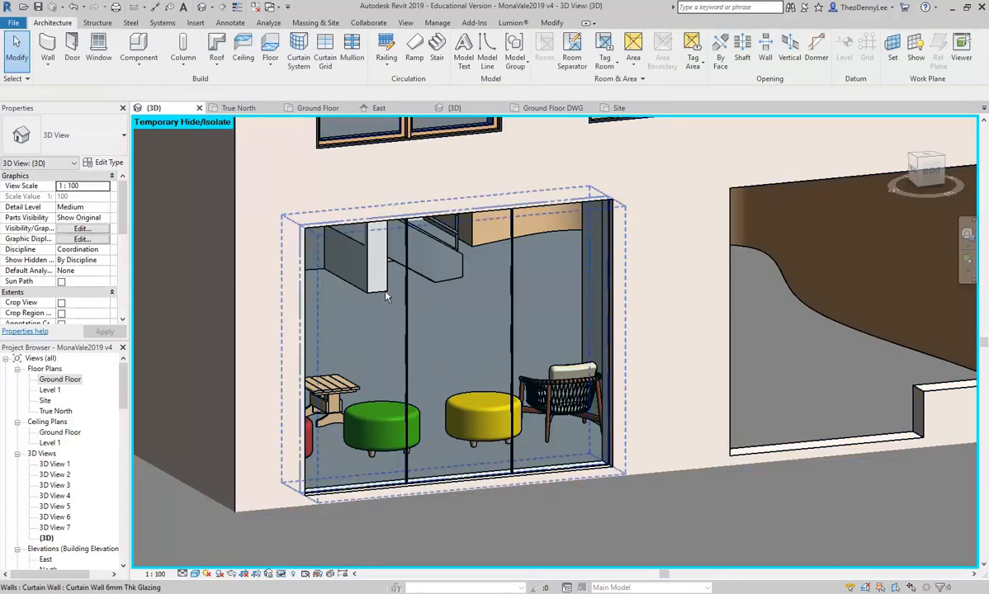
In the East elevation, place an Aligned dimension string above the new glazing, referencing both outer edges and its two vertical grid lines.
{"action": "left_click", "coordinate": [384, 108]}
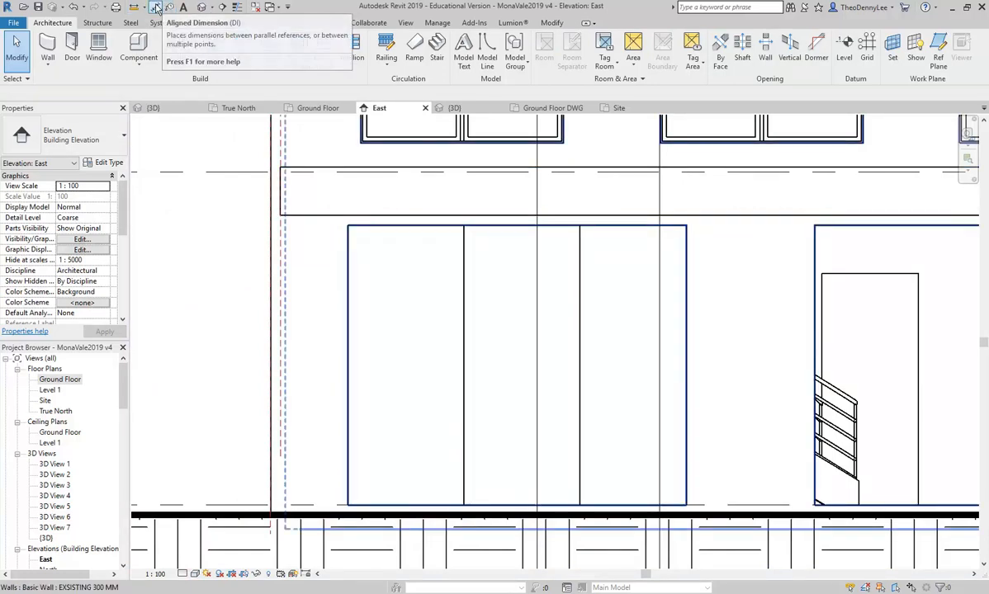
{"action": "left_click", "coordinate": [551, 23]}
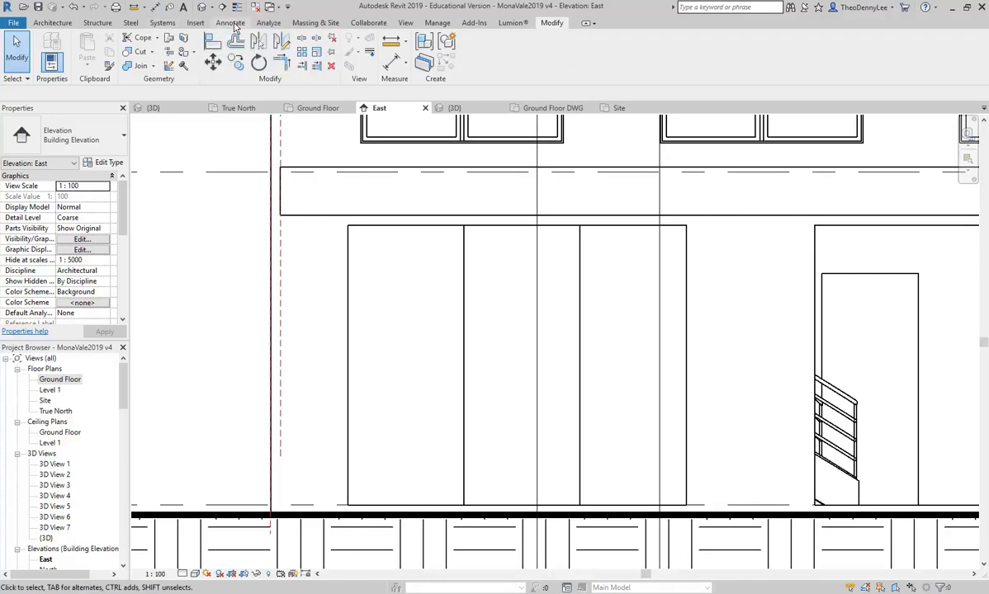
{"action": "left_click", "coordinate": [232, 24]}
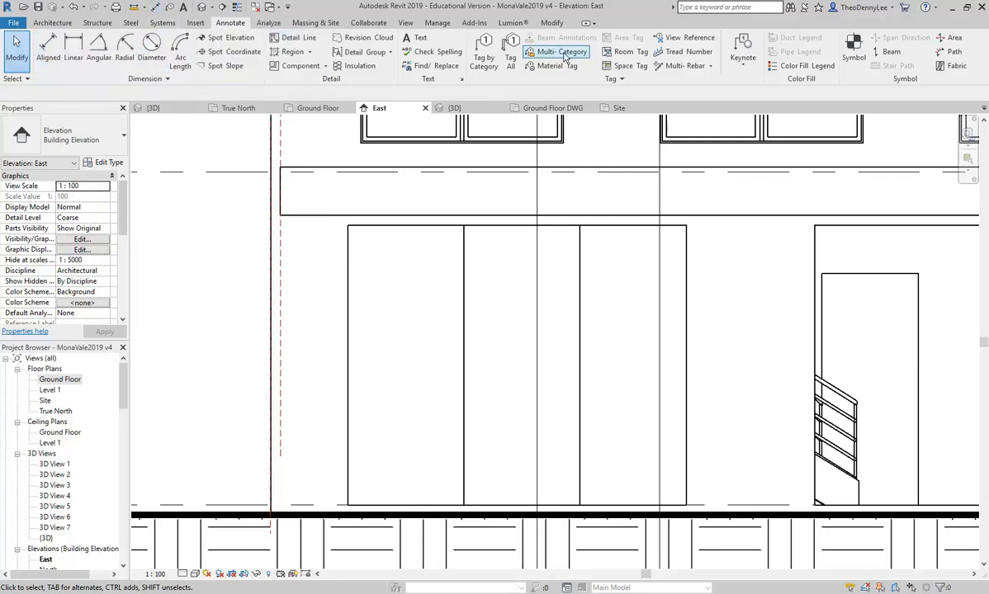
{"action": "left_click", "coordinate": [550, 24]}
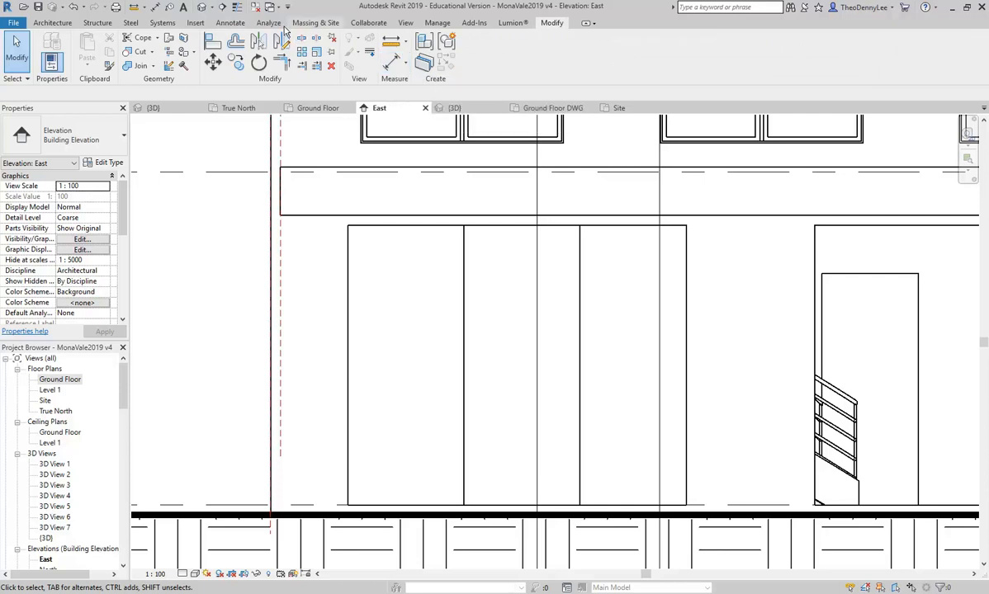
{"action": "left_click", "coordinate": [231, 22]}
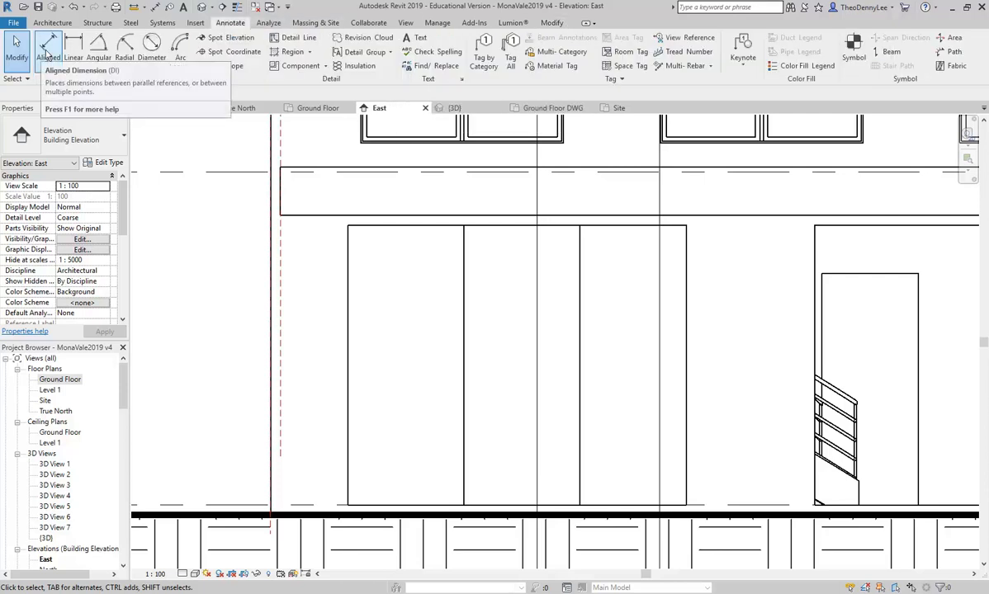
{"action": "left_click", "coordinate": [46, 51]}
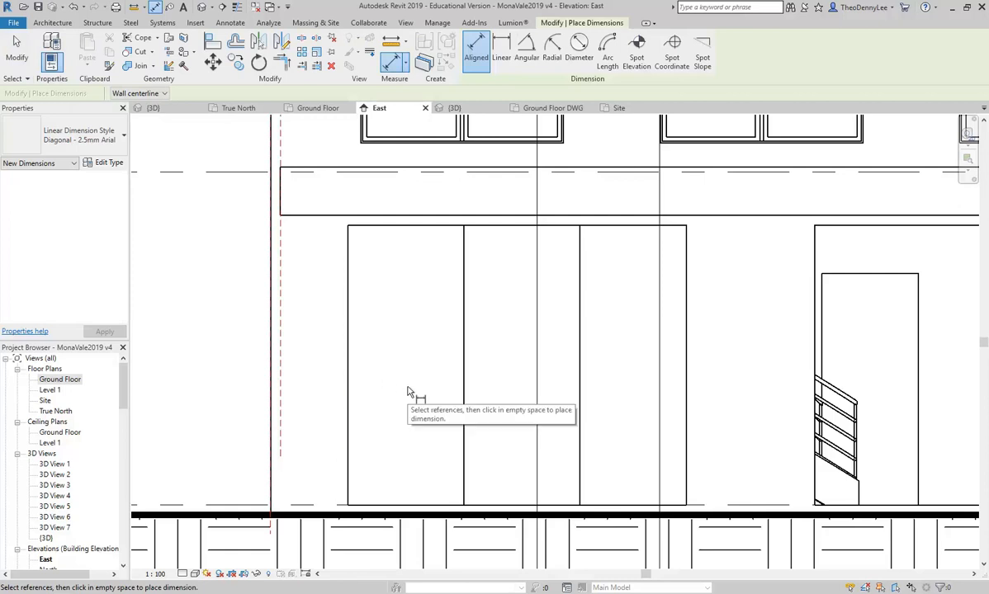
{"action": "left_click", "coordinate": [349, 365]}
{"action": "left_click", "coordinate": [463, 364]}
{"action": "left_click", "coordinate": [579, 363]}
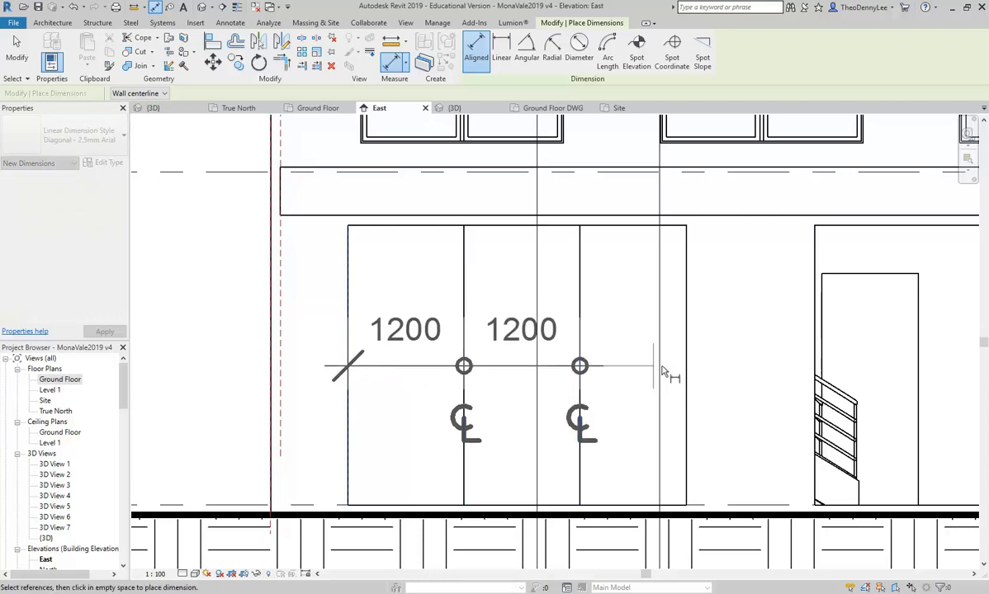
{"action": "left_click", "coordinate": [688, 371]}
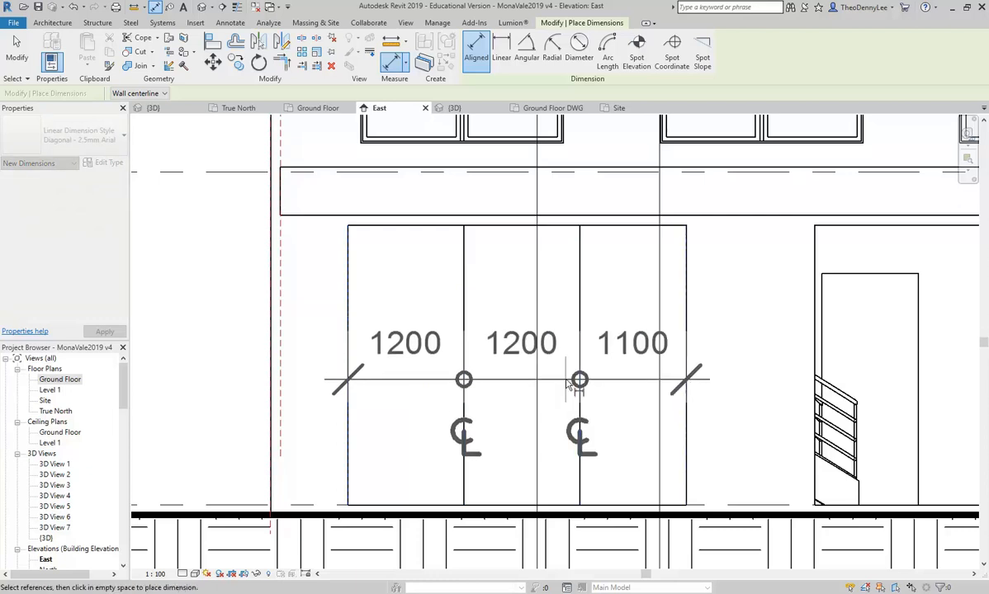
{"action": "middle_click_drag", "start_coordinate": [514, 360], "coordinate": [514, 306]}
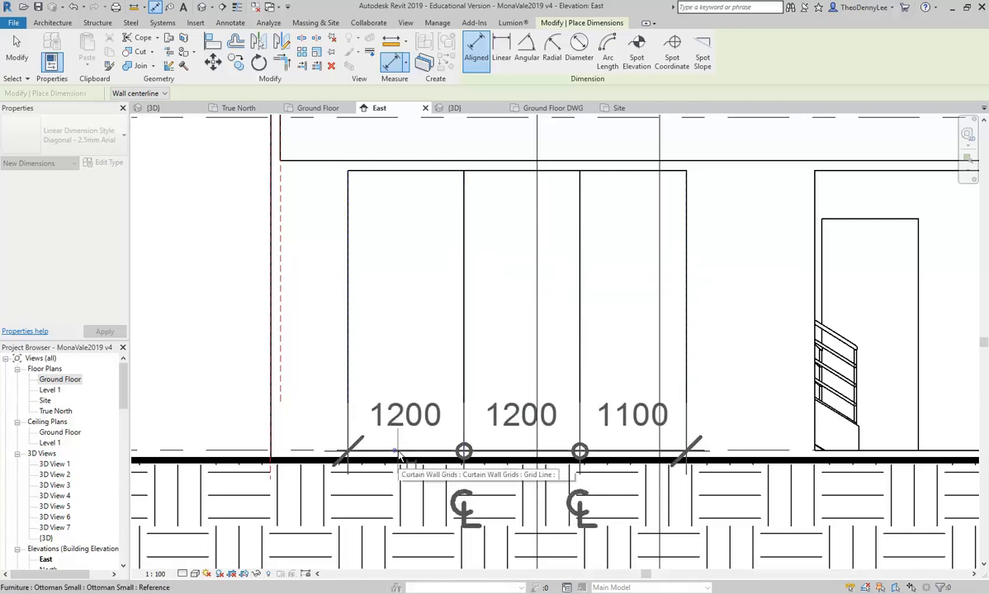
{"action": "middle_click_drag", "start_coordinate": [419, 323], "coordinate": [438, 258]}
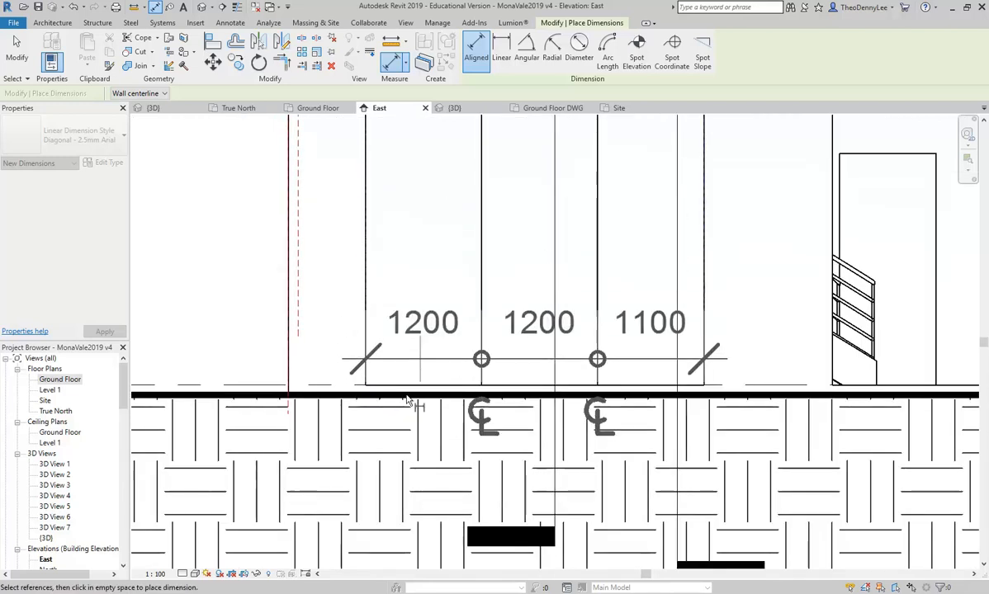
{"action": "middle_click_drag", "start_coordinate": [435, 201], "coordinate": [422, 353]}
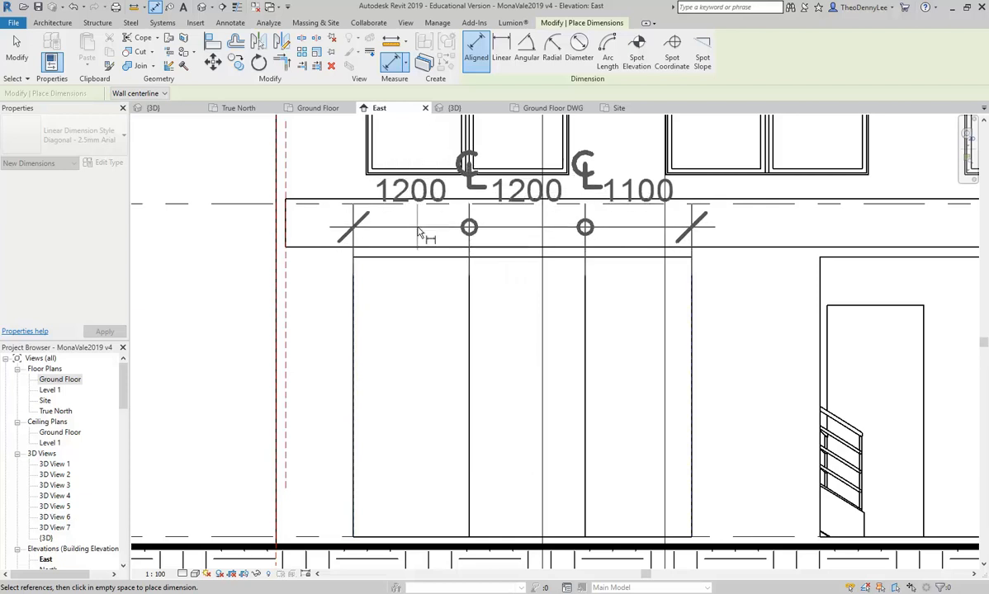
{"action": "left_click", "coordinate": [419, 234]}
{"action": "scroll", "coordinate": [454, 338], "scroll_direction": "down", "scroll_amount": 2}
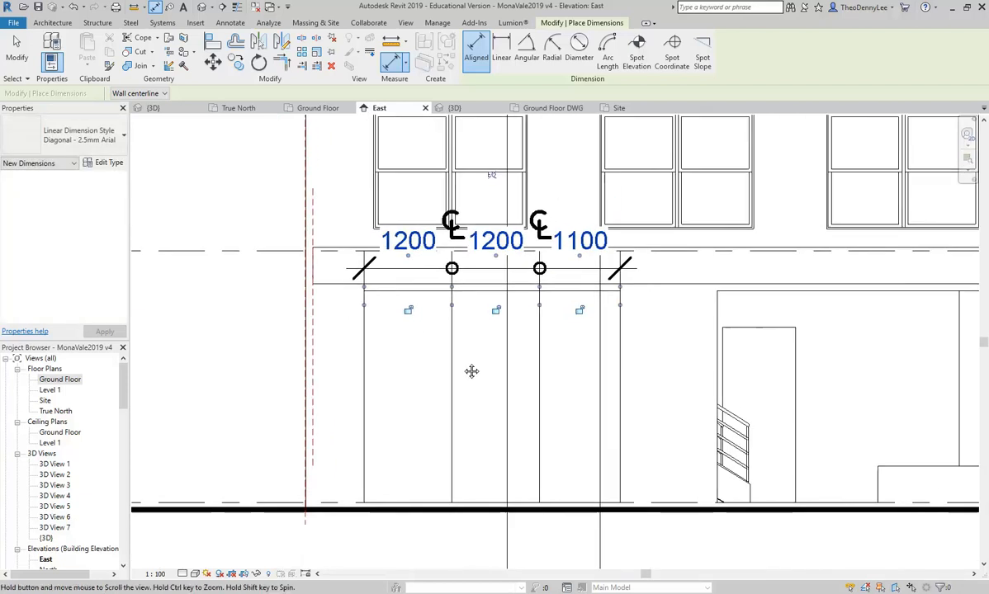
Try the equality constraint on the new dimension string and undo it.
{"action": "scroll", "coordinate": [463, 216], "scroll_direction": "up", "scroll_amount": 1}
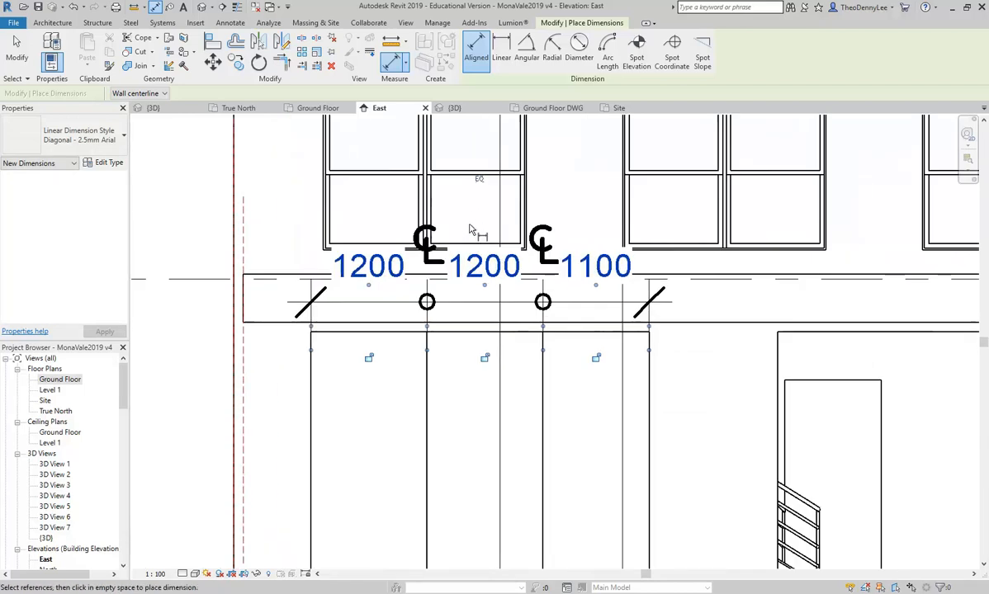
{"action": "left_click", "coordinate": [478, 180]}
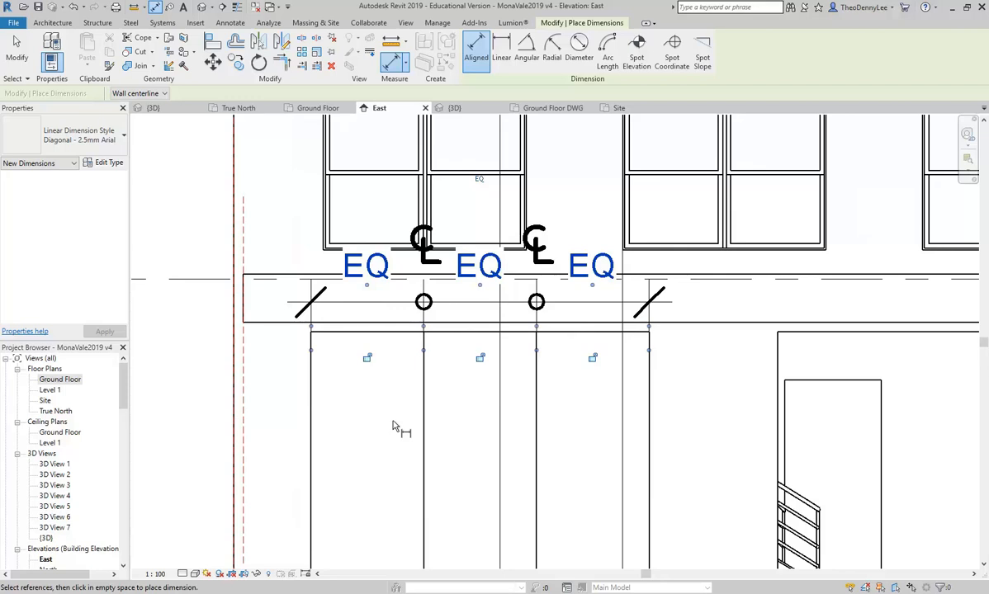
{"action": "middle_click_drag", "start_coordinate": [379, 410], "coordinate": [373, 349]}
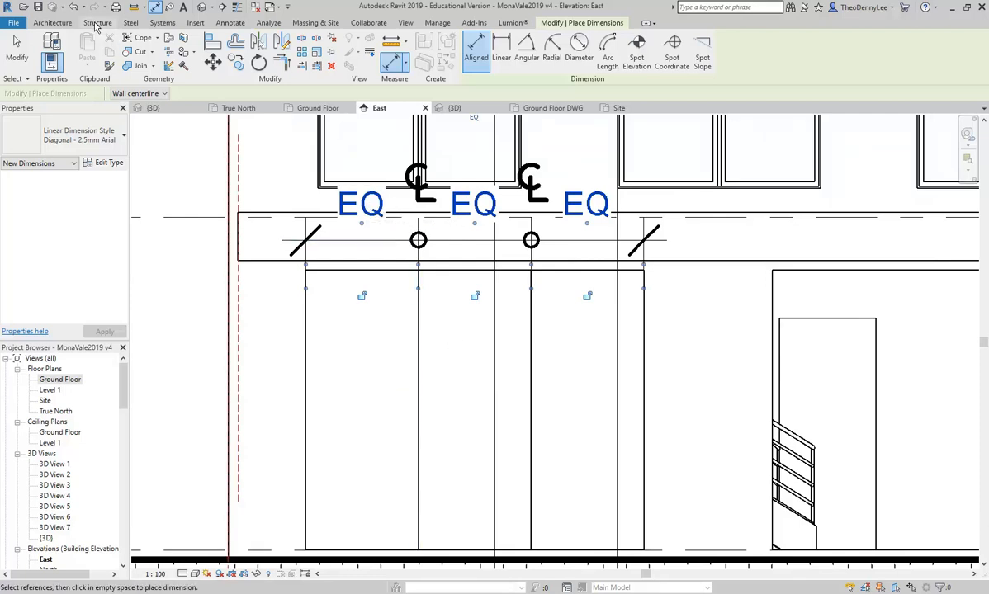
{"action": "left_click", "coordinate": [73, 7]}
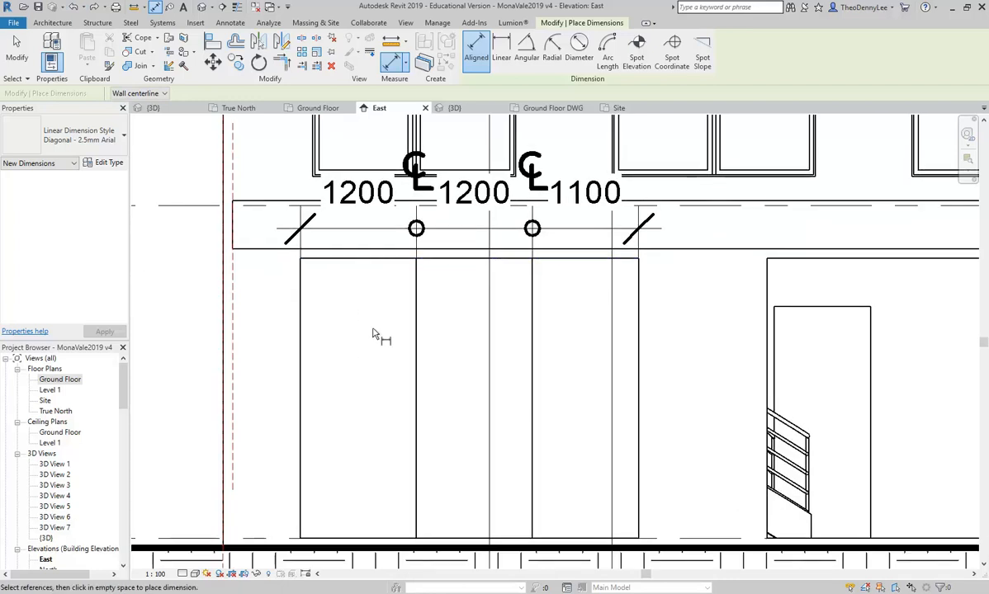
End dimensioning, space the two grid lines equally with the dimension string's equality constraint, and release the constraint to show the segment values.
{"action": "scroll", "coordinate": [380, 367], "scroll_direction": "down", "scroll_amount": 1}
{"action": "key", "text": "Escape"}
{"action": "key", "text": "Escape"}
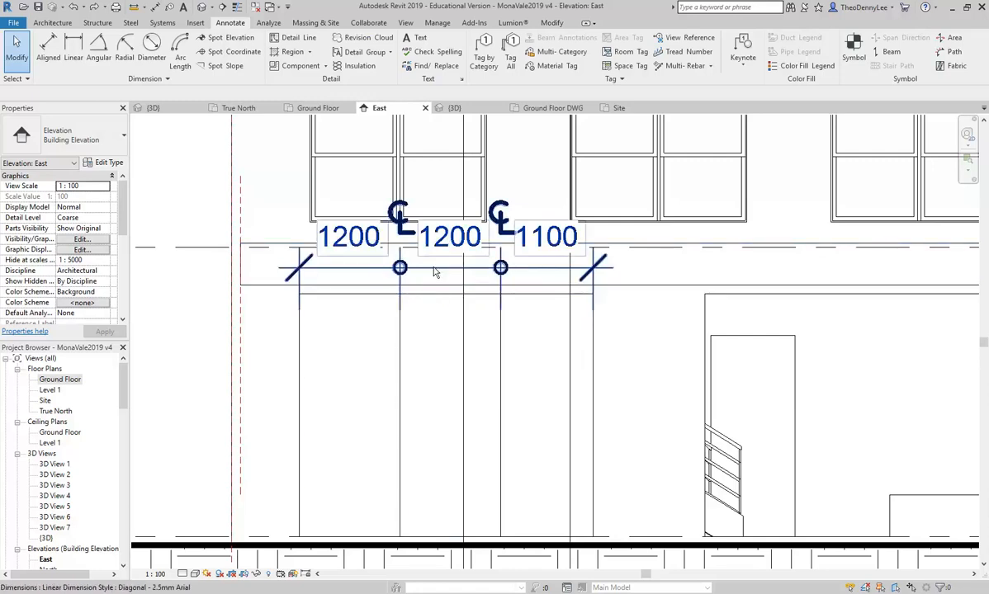
{"action": "left_click", "coordinate": [435, 273]}
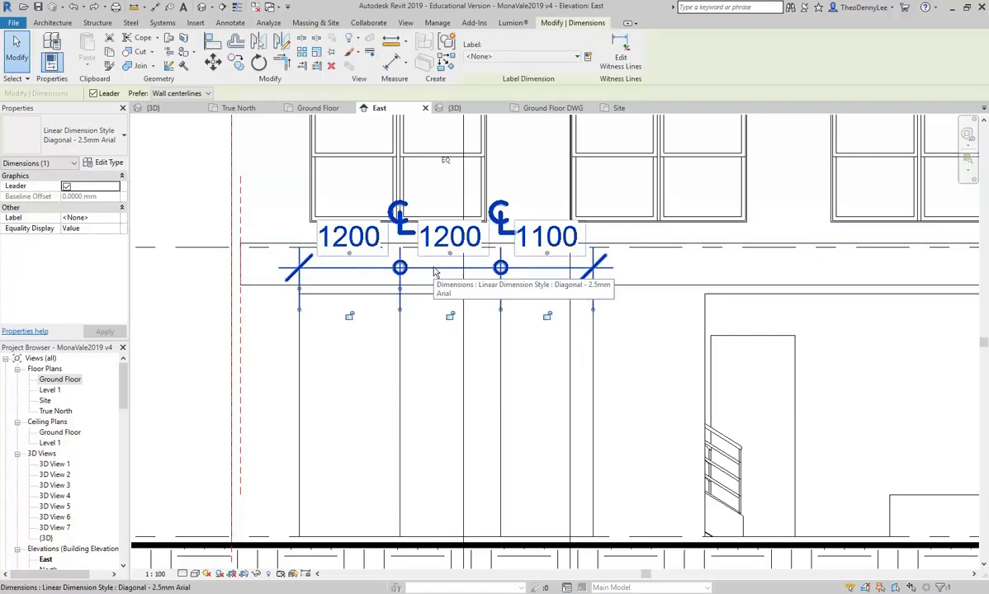
{"action": "left_click", "coordinate": [445, 163]}
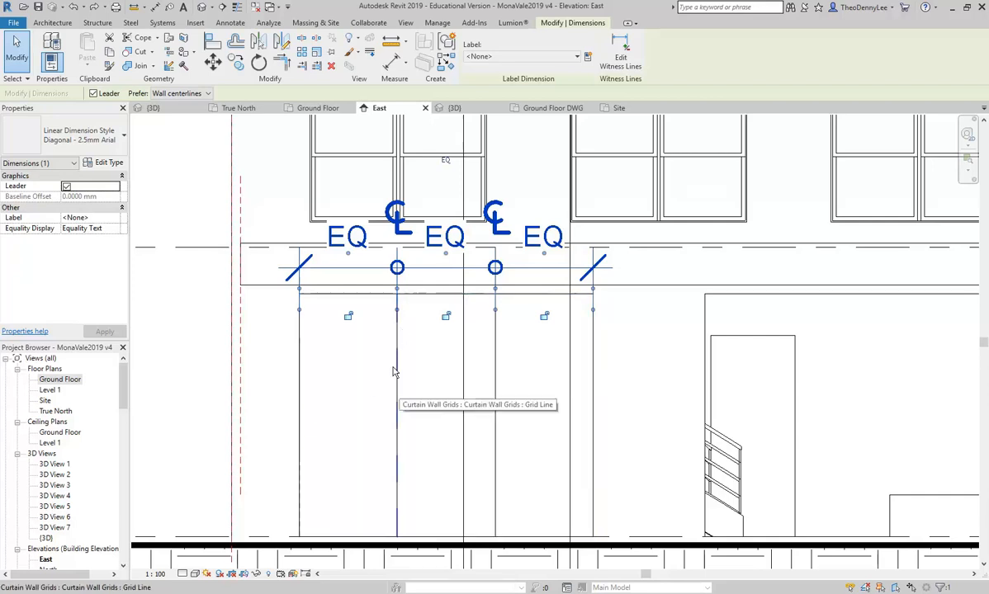
{"action": "left_click", "coordinate": [446, 162]}
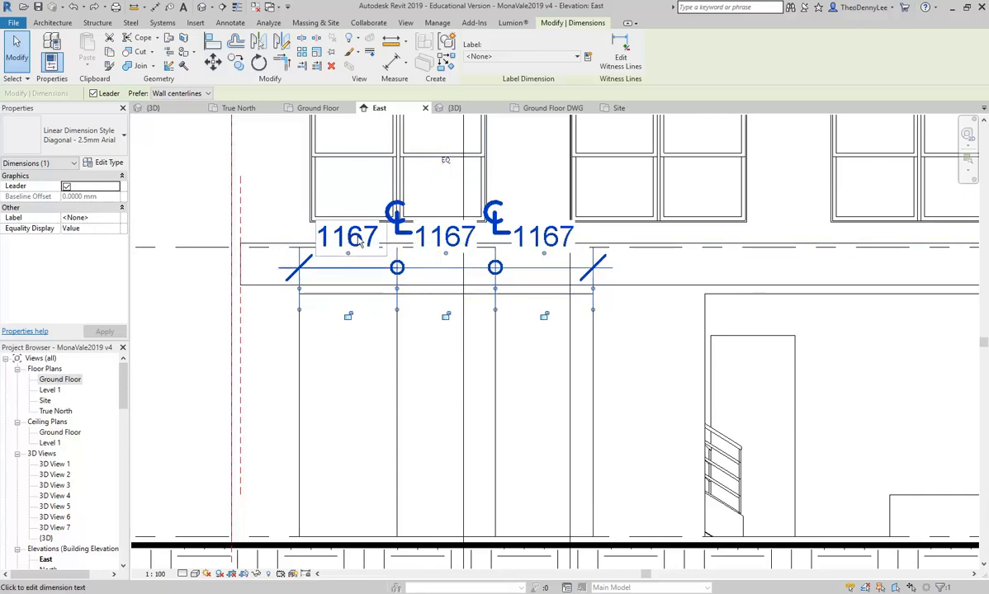
{"action": "scroll", "coordinate": [328, 250], "scroll_direction": "up", "scroll_amount": 3}
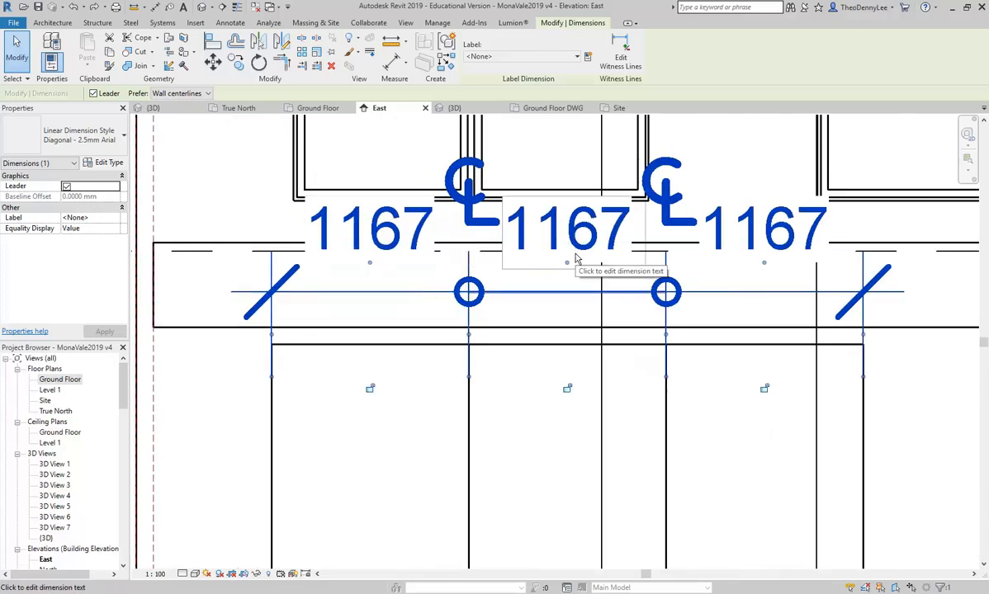
{"action": "scroll", "coordinate": [537, 259], "scroll_direction": "down", "scroll_amount": 3}
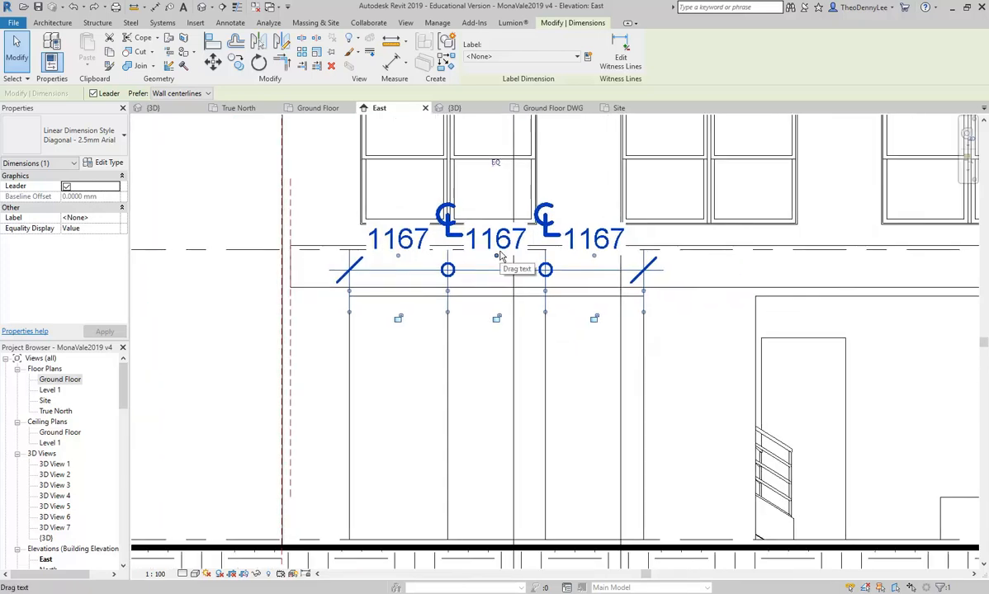
{"action": "key", "text": "Escape"}
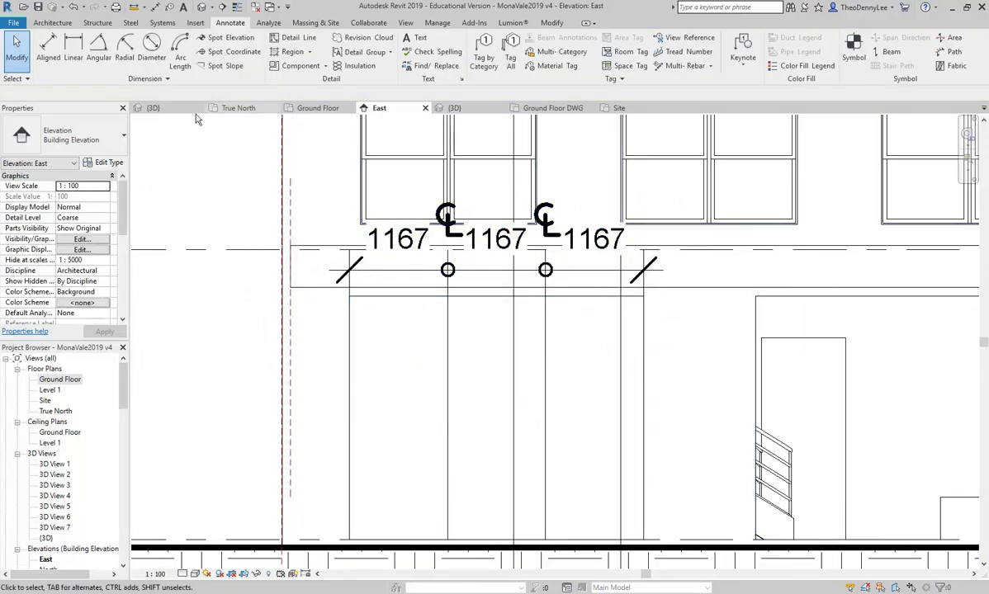
Back in the 3D view, add a horizontal curtain grid line across all segments of the new glazing, 900 mm above its base.
{"action": "left_click", "coordinate": [153, 108]}
{"action": "middle_click_drag", "start_coordinate": [443, 408], "coordinate": [456, 301]}
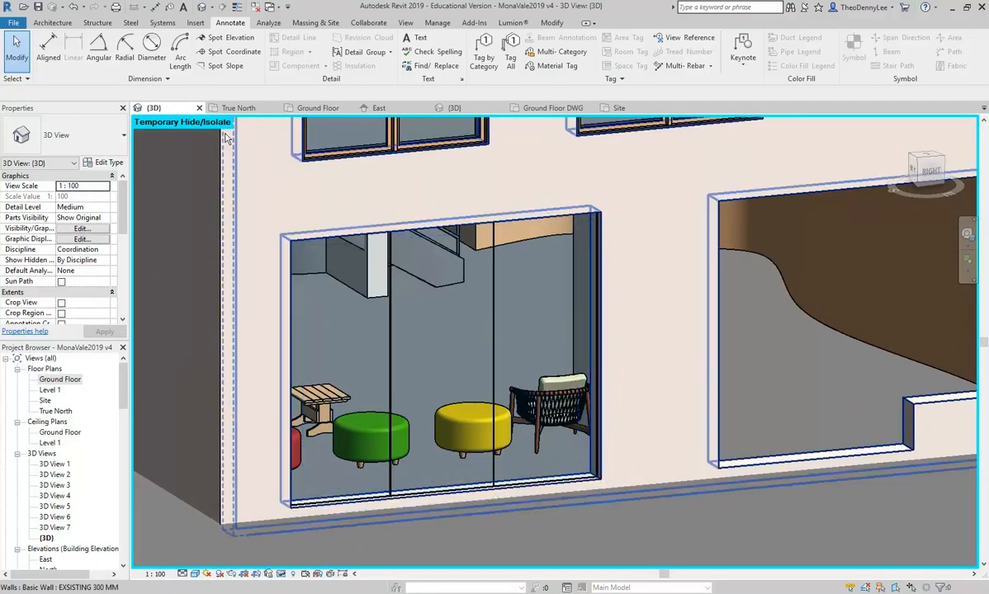
{"action": "left_click", "coordinate": [53, 23]}
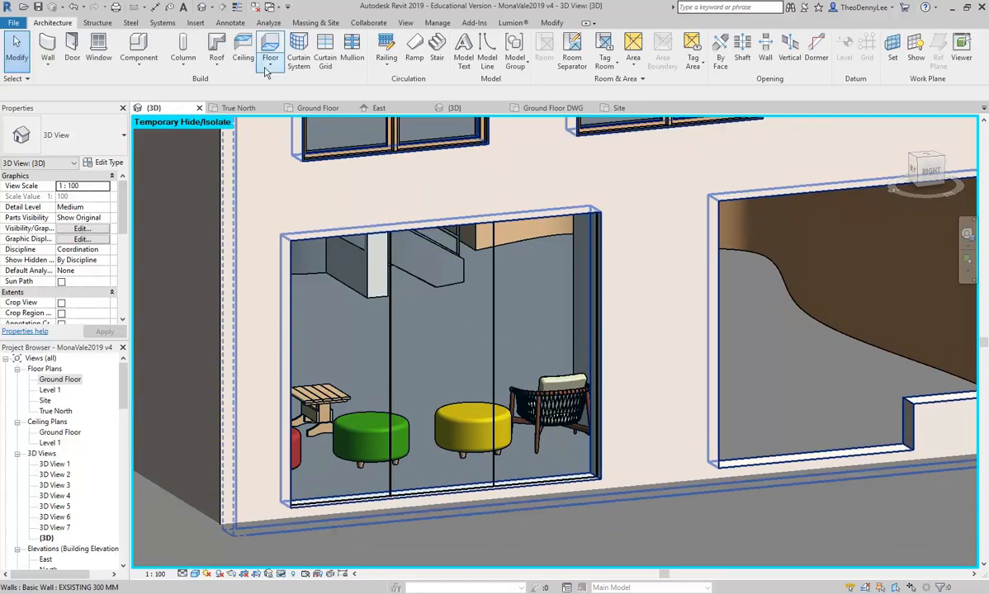
{"action": "left_click", "coordinate": [325, 50]}
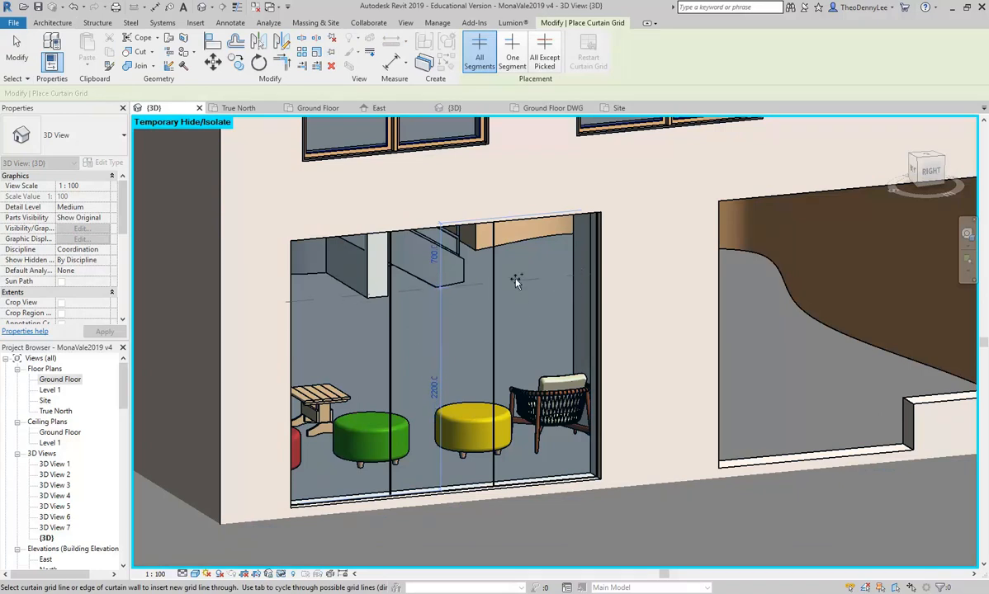
{"action": "middle_click_drag", "start_coordinate": [578, 277], "coordinate": [636, 257]}
{"action": "scroll", "coordinate": [585, 272], "scroll_direction": "up", "scroll_amount": 2}
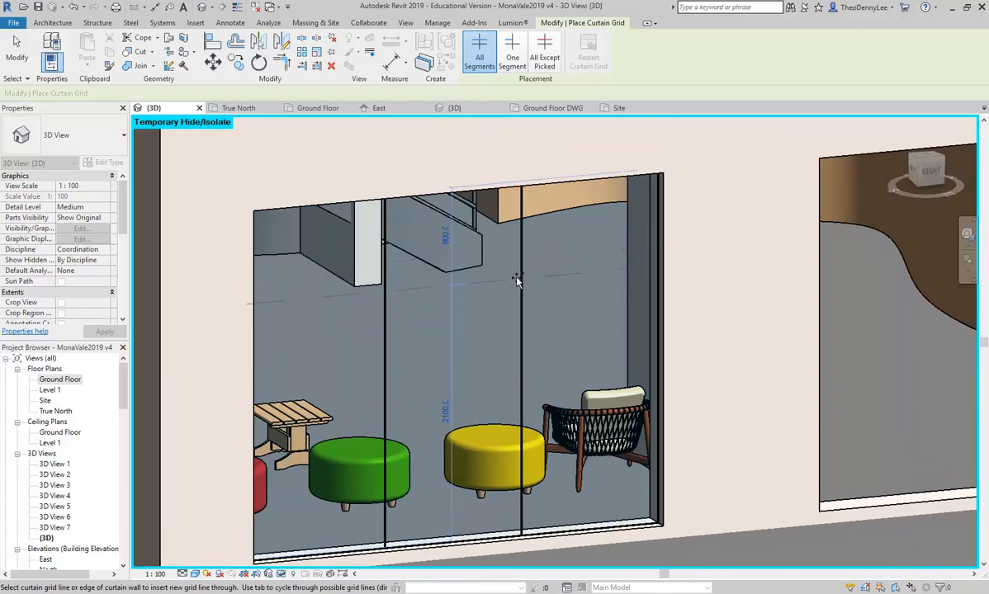
{"action": "scroll", "coordinate": [639, 241], "scroll_direction": "down", "scroll_amount": 2}
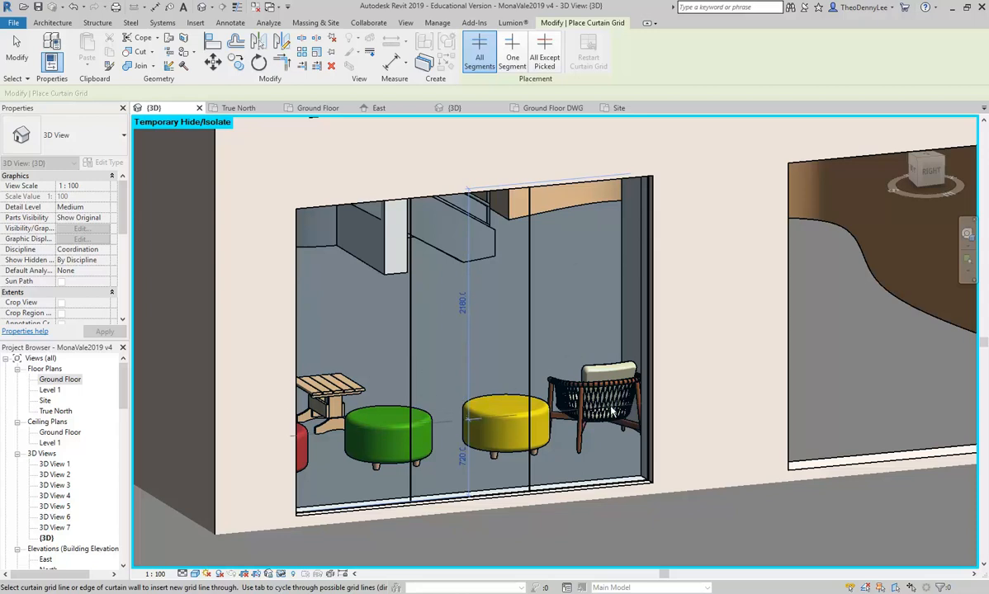
{"action": "scroll", "coordinate": [610, 411], "scroll_direction": "up", "scroll_amount": 3}
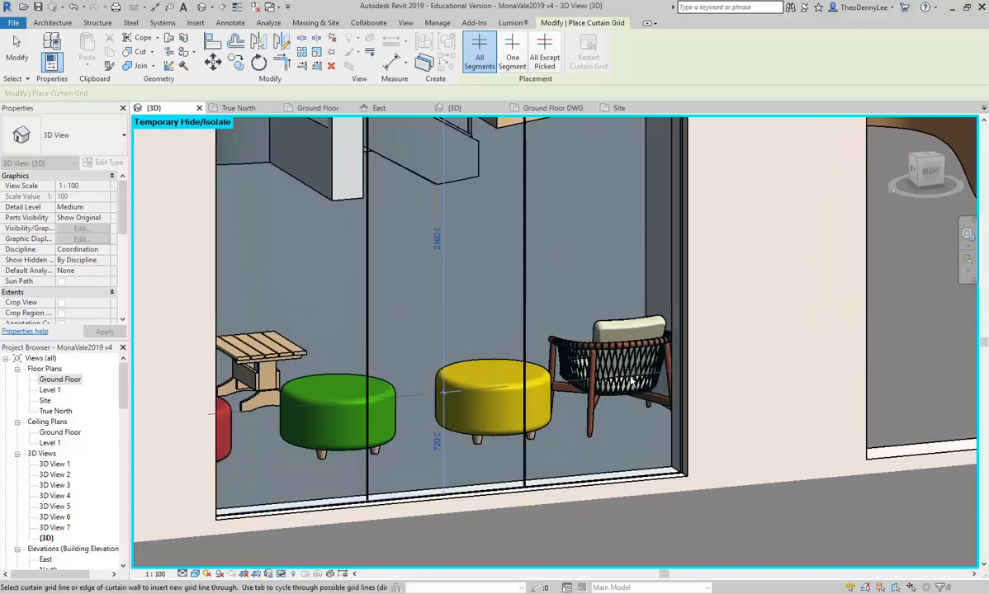
{"action": "left_click", "coordinate": [677, 348]}
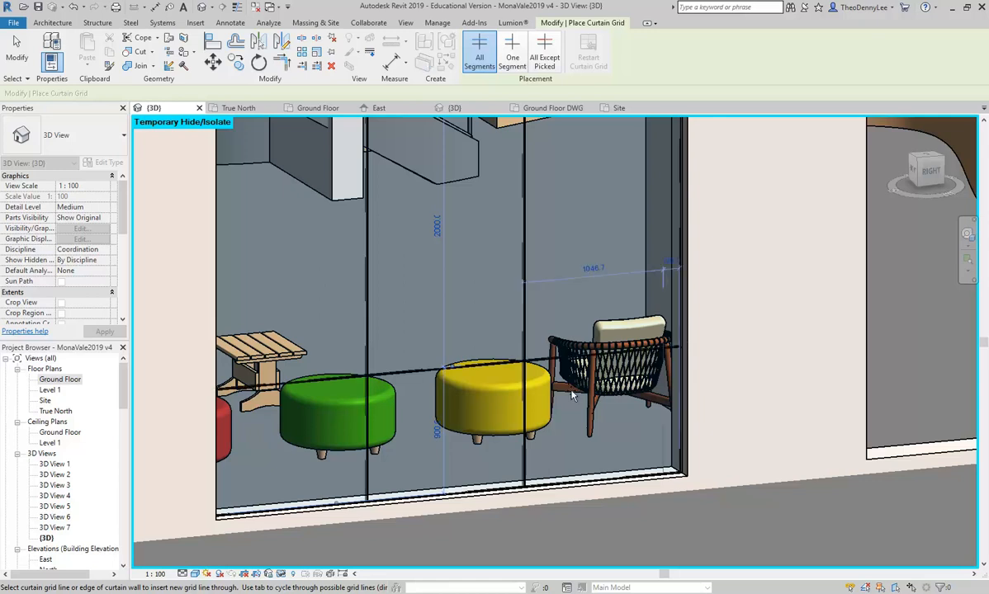
Set the horizontal grid line's height to 1000 mm above the base of the new glazing.
{"action": "left_click", "coordinate": [435, 433]}
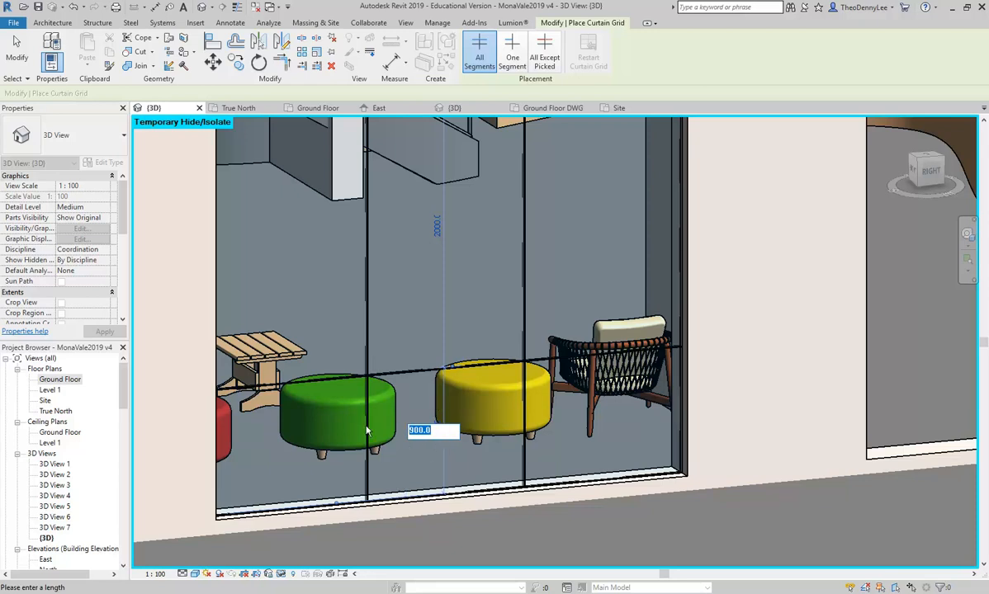
{"action": "type", "text": "10"}
{"action": "key", "text": "Return"}
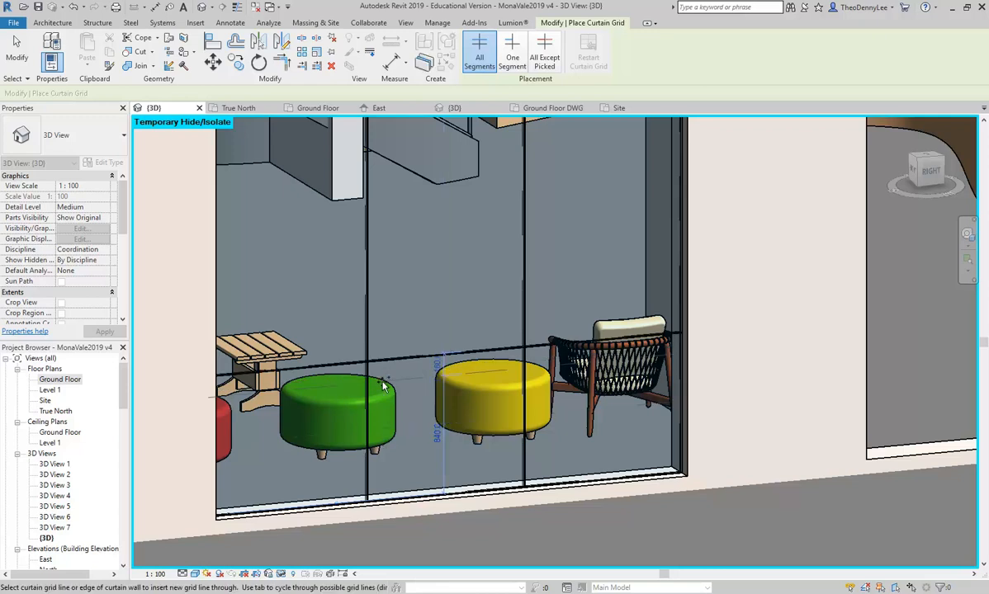
{"action": "key", "text": "Escape"}
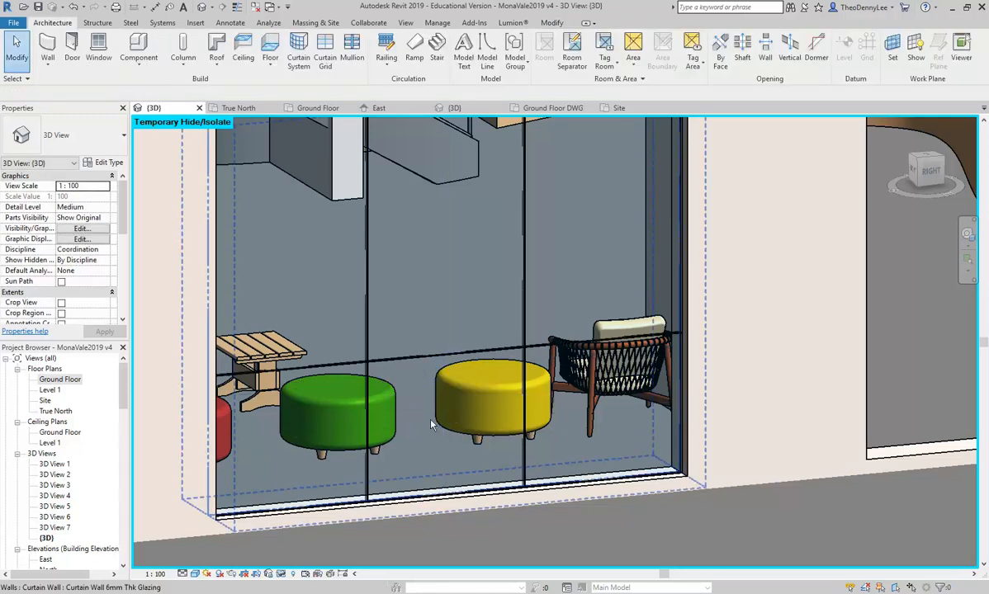
{"action": "left_click", "coordinate": [426, 362]}
{"action": "left_click", "coordinate": [422, 422]}
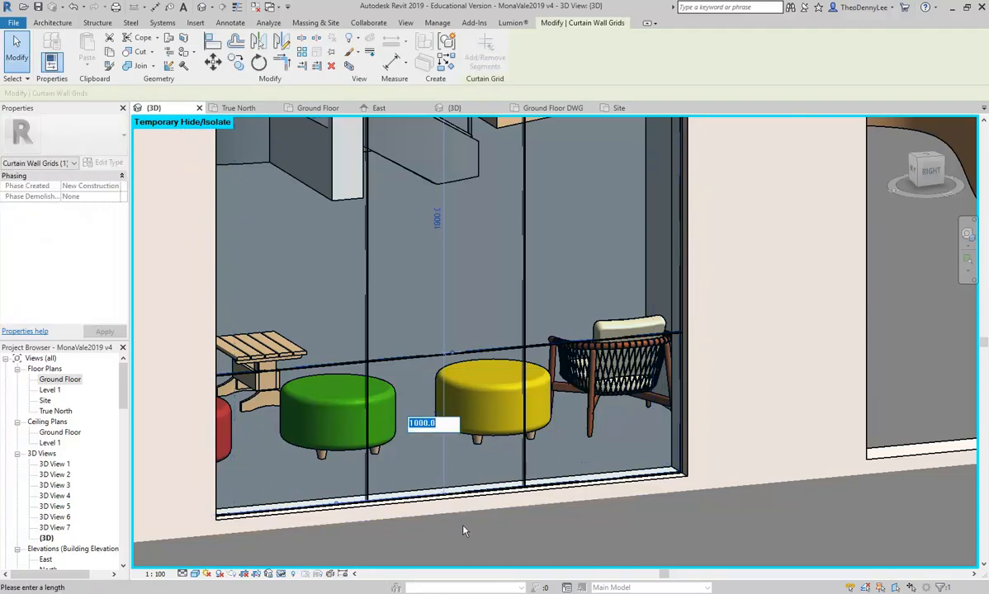
{"action": "key", "text": "Escape"}
{"action": "scroll", "coordinate": [412, 335], "scroll_direction": "down", "scroll_amount": 3}
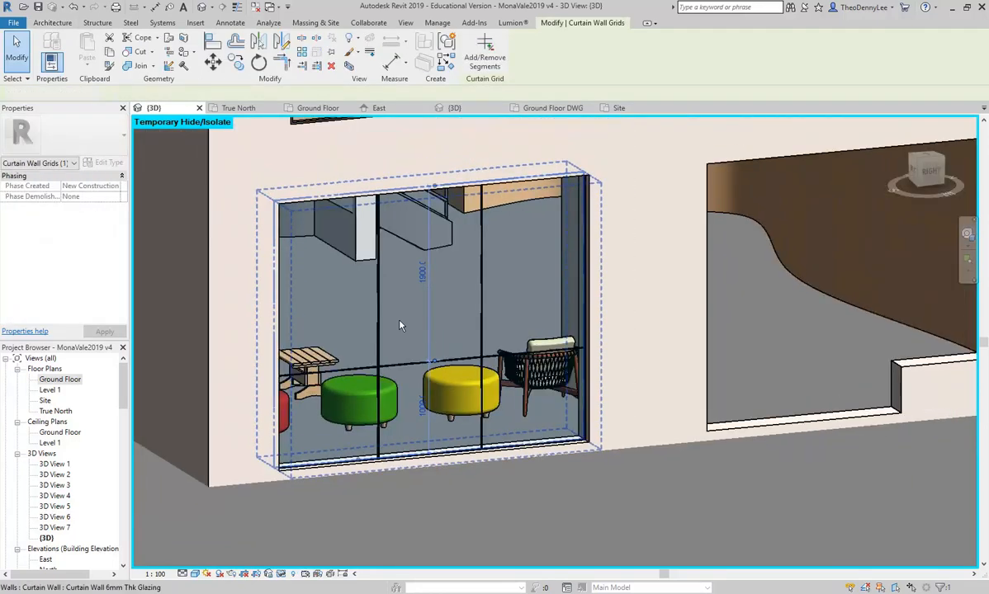
{"action": "key", "text": "Escape"}
Add a one-segment horizontal curtain grid line in the upper part of the right-hand bay of the new glazing.
{"action": "middle_click_drag", "start_coordinate": [423, 347], "coordinate": [425, 394]}
{"action": "middle_click_drag", "start_coordinate": [514, 342], "coordinate": [538, 312], "text": "shift"}
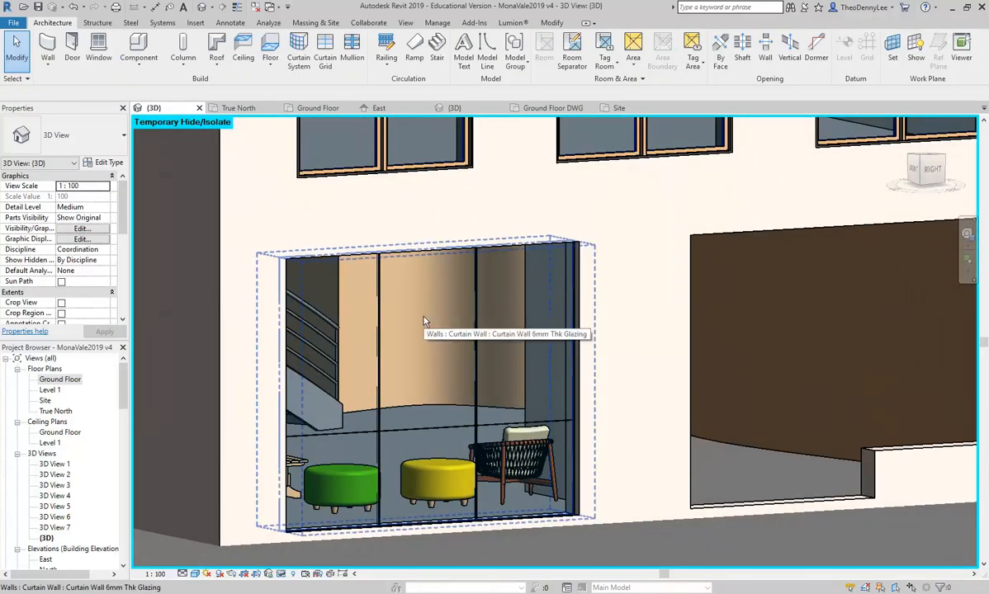
{"action": "left_click", "coordinate": [326, 51]}
{"action": "middle_click_drag", "start_coordinate": [424, 319], "coordinate": [444, 339]}
{"action": "scroll", "coordinate": [444, 304], "scroll_direction": "up", "scroll_amount": 3}
{"action": "scroll", "coordinate": [444, 307], "scroll_direction": "down", "scroll_amount": 3}
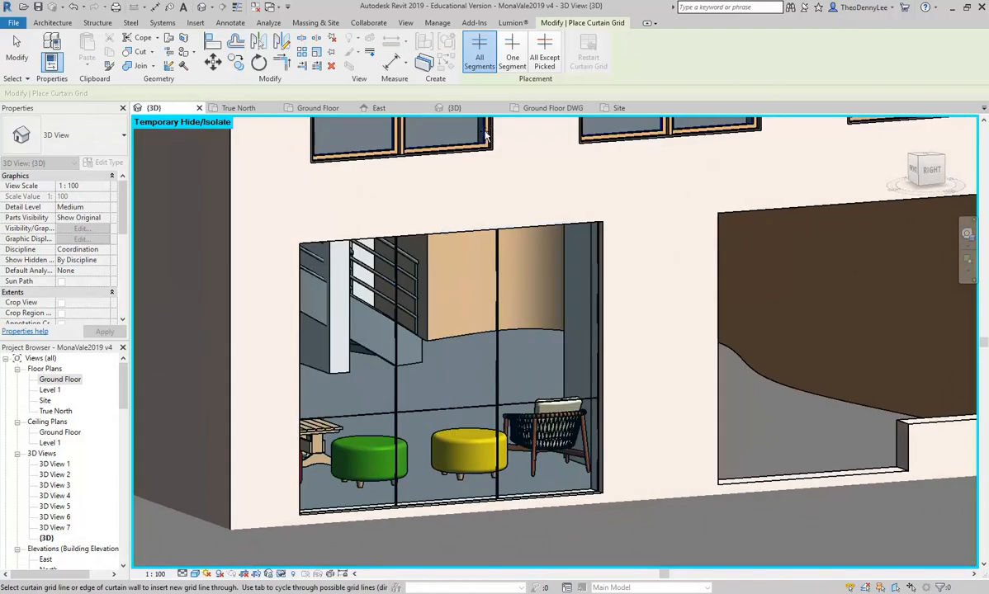
{"action": "left_click", "coordinate": [513, 58]}
{"action": "scroll", "coordinate": [527, 291], "scroll_direction": "up", "scroll_amount": 2}
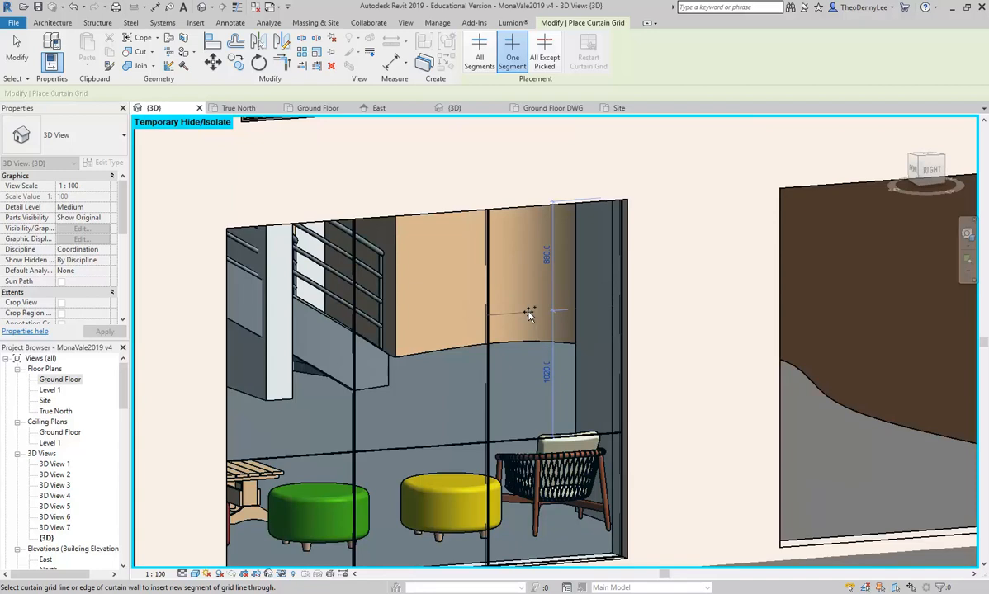
{"action": "left_click", "coordinate": [529, 315]}
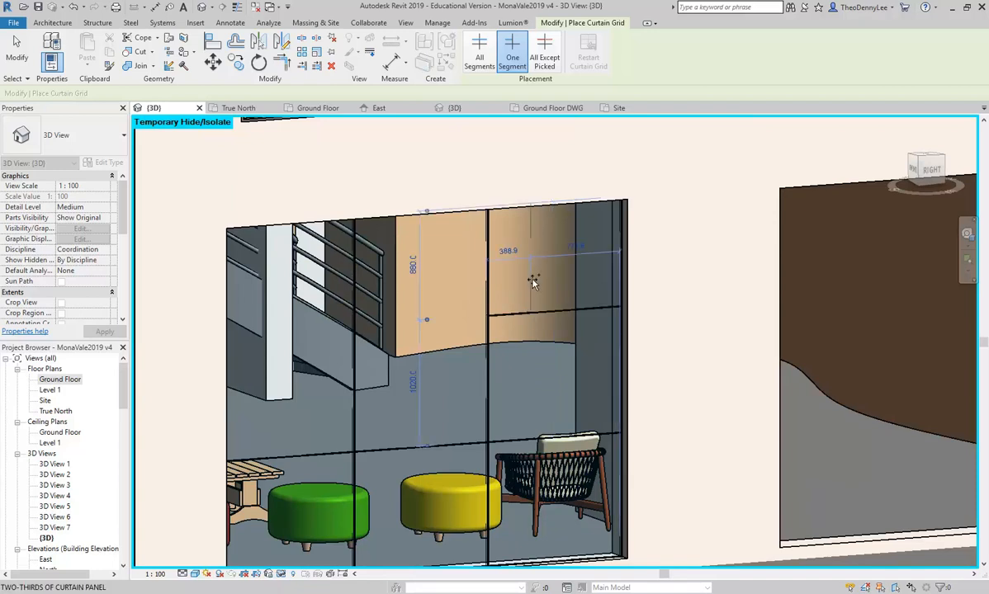
Set the single-segment grid line 900 mm below the glazing's head and end grid placement.
{"action": "left_click", "coordinate": [413, 265]}
{"action": "type", "text": "900"}
{"action": "key", "text": "Return"}
{"action": "middle_click_drag", "start_coordinate": [416, 337], "coordinate": [426, 257]}
{"action": "key", "text": "Escape"}
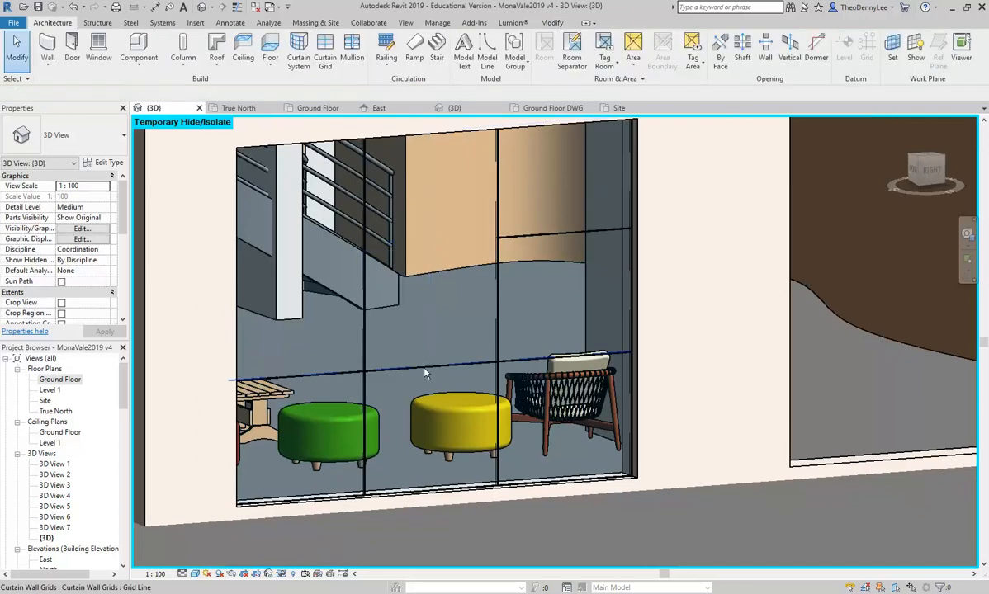
Delete the full-width lower horizontal grid line from the new glazing.
{"action": "key", "text": "Escape"}
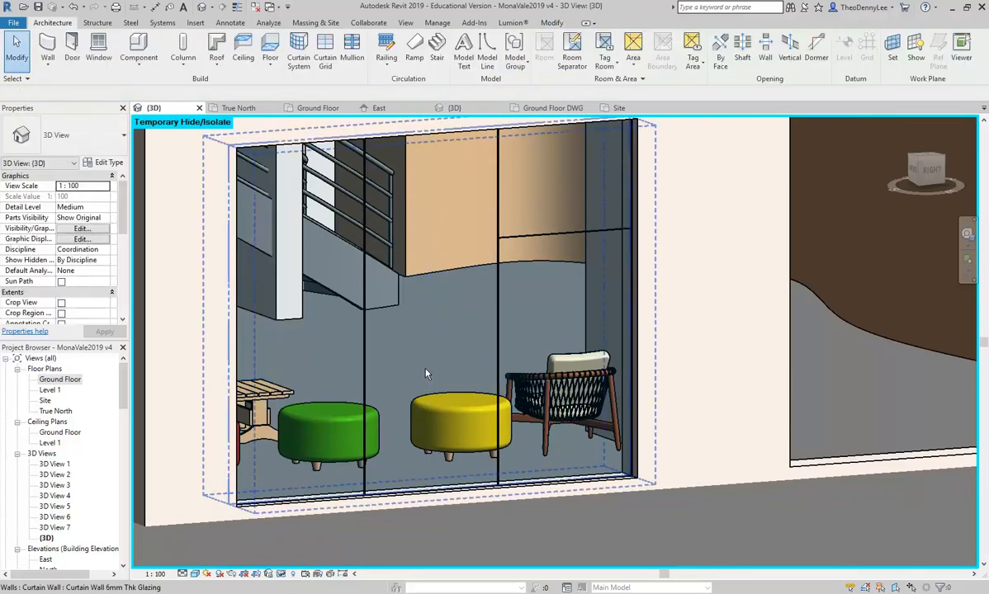
{"action": "scroll", "coordinate": [426, 373], "scroll_direction": "down", "scroll_amount": 3}
{"action": "middle_click_drag", "start_coordinate": [426, 373], "coordinate": [459, 373]}
{"action": "scroll", "coordinate": [432, 350], "scroll_direction": "up", "scroll_amount": 1}
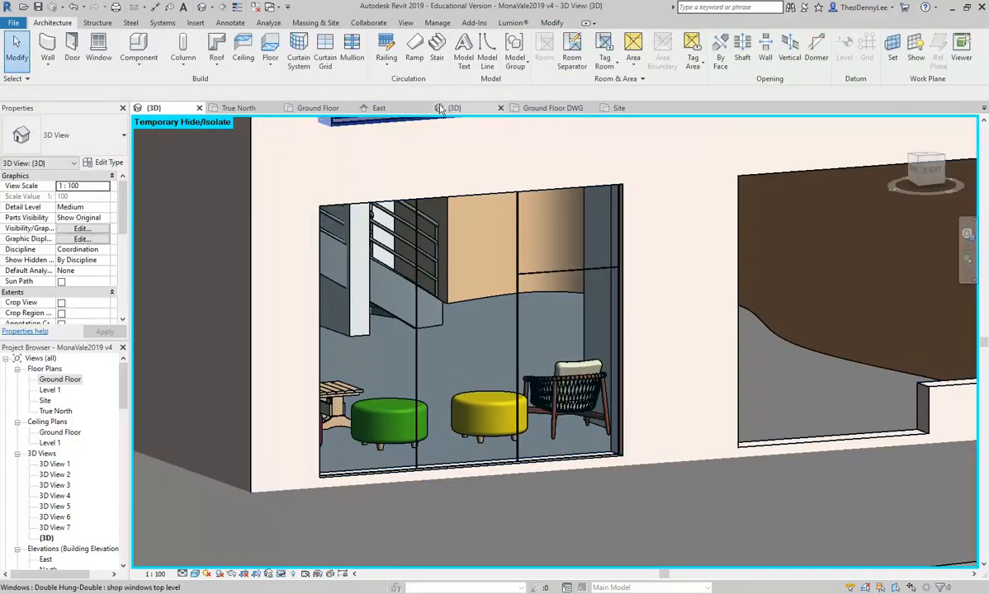
Try placing a lower horizontal curtain grid line with the All Except Picked placement option and delete that line again.
{"action": "left_click", "coordinate": [324, 50]}
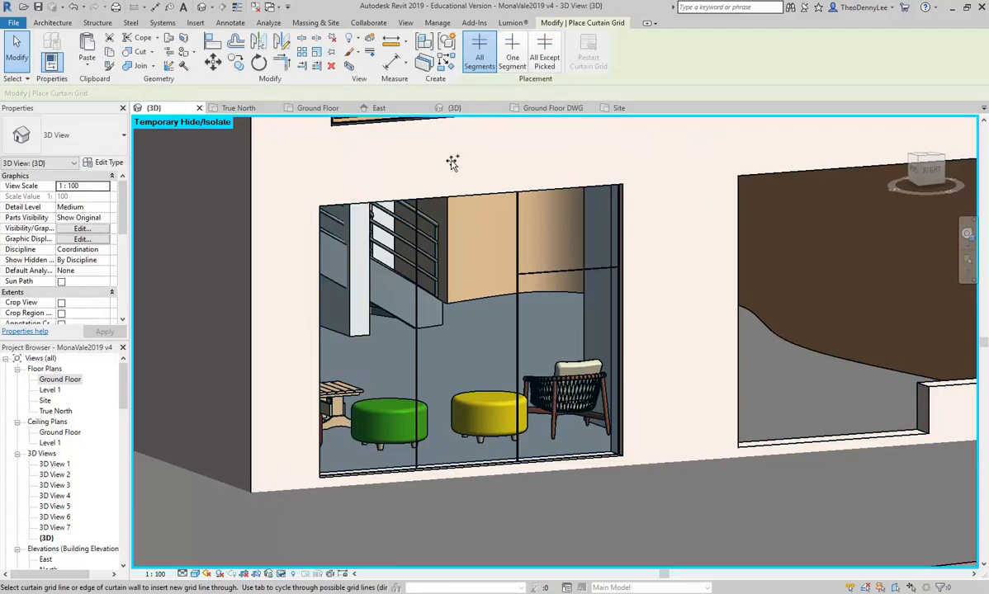
{"action": "left_click", "coordinate": [543, 58]}
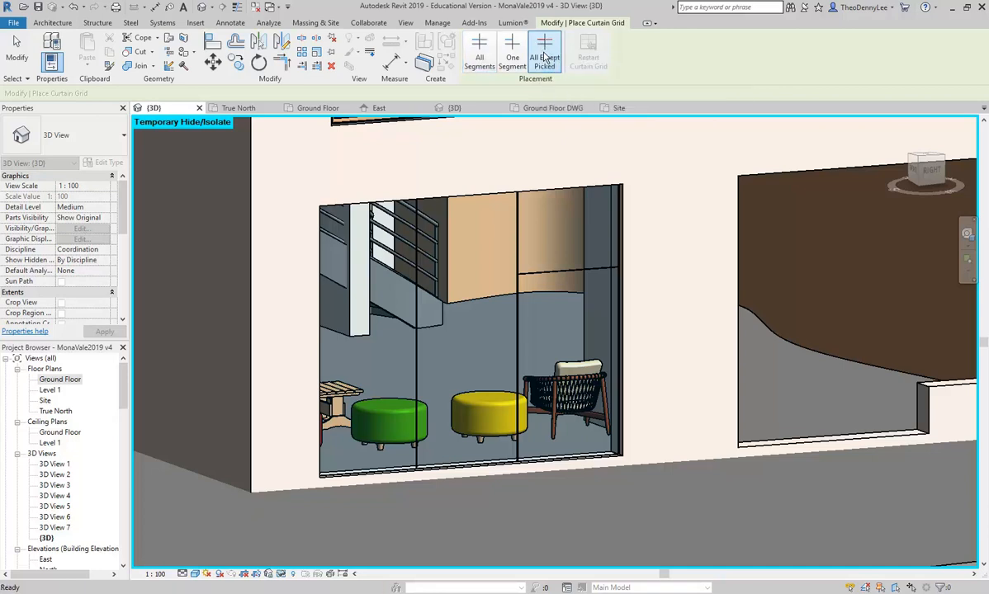
{"action": "left_click", "coordinate": [533, 368]}
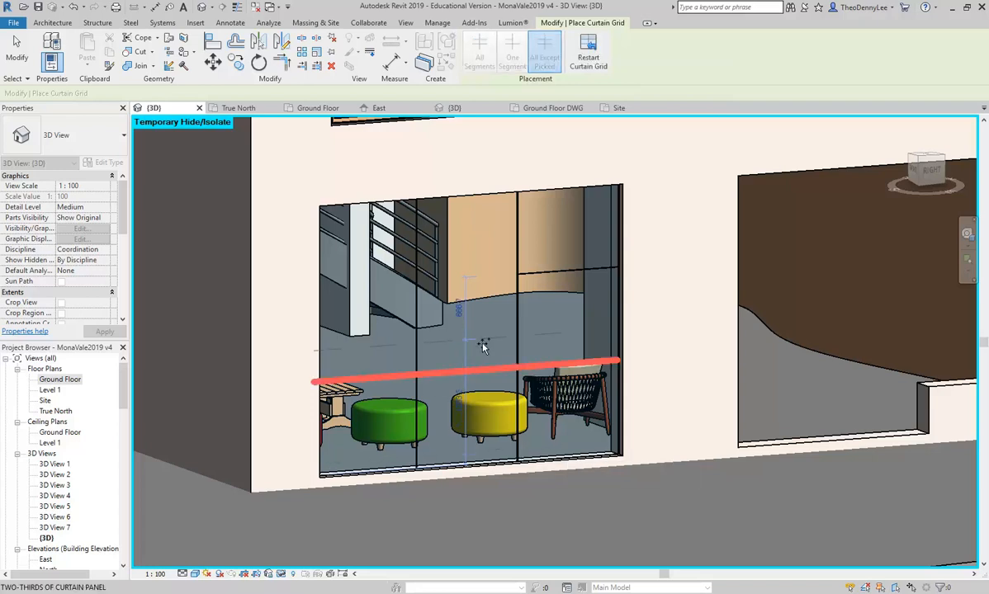
{"action": "scroll", "coordinate": [382, 378], "scroll_direction": "up", "scroll_amount": 3}
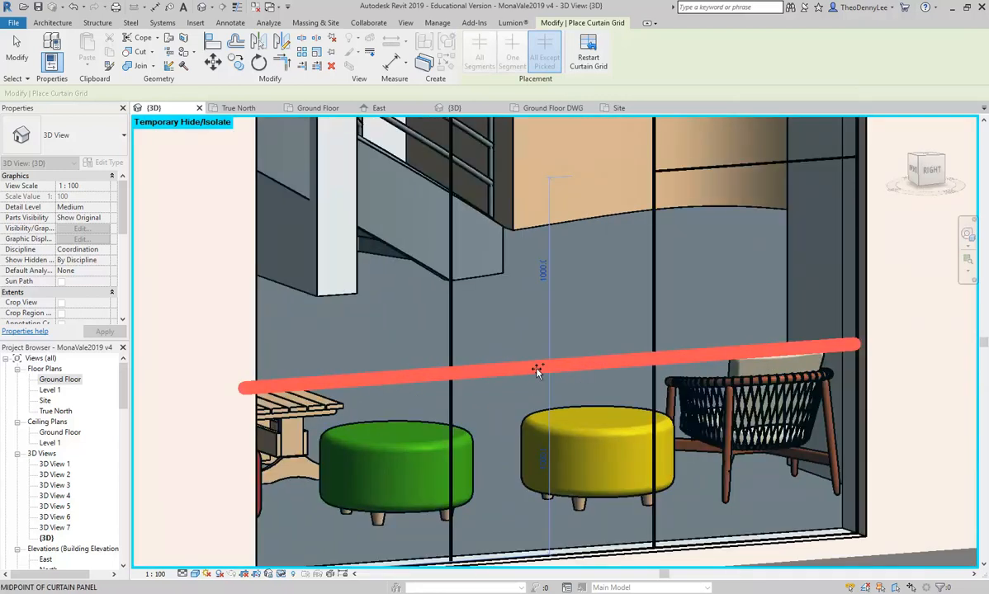
{"action": "scroll", "coordinate": [537, 370], "scroll_direction": "down", "scroll_amount": 1}
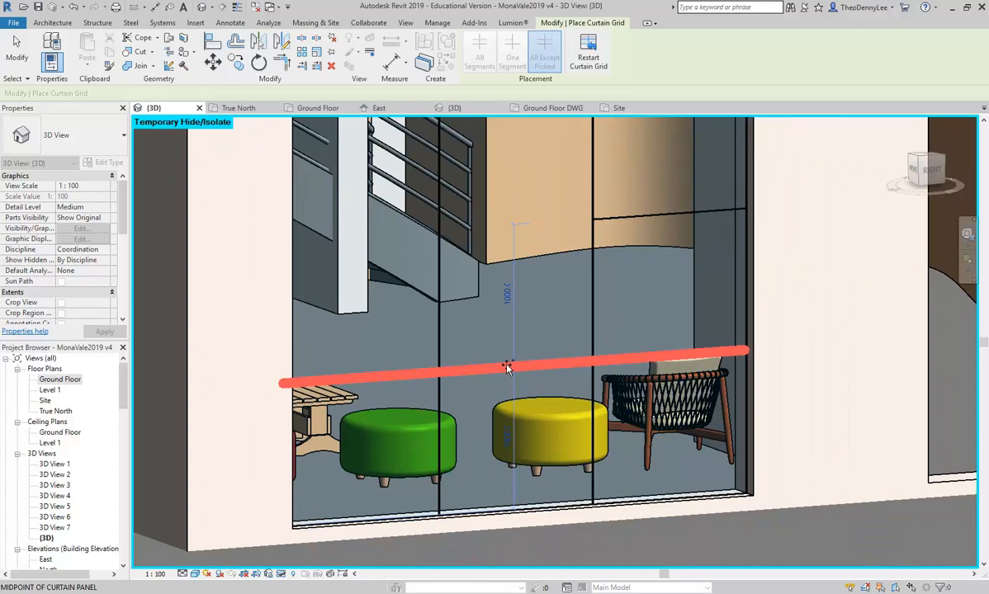
{"action": "left_click", "coordinate": [521, 376]}
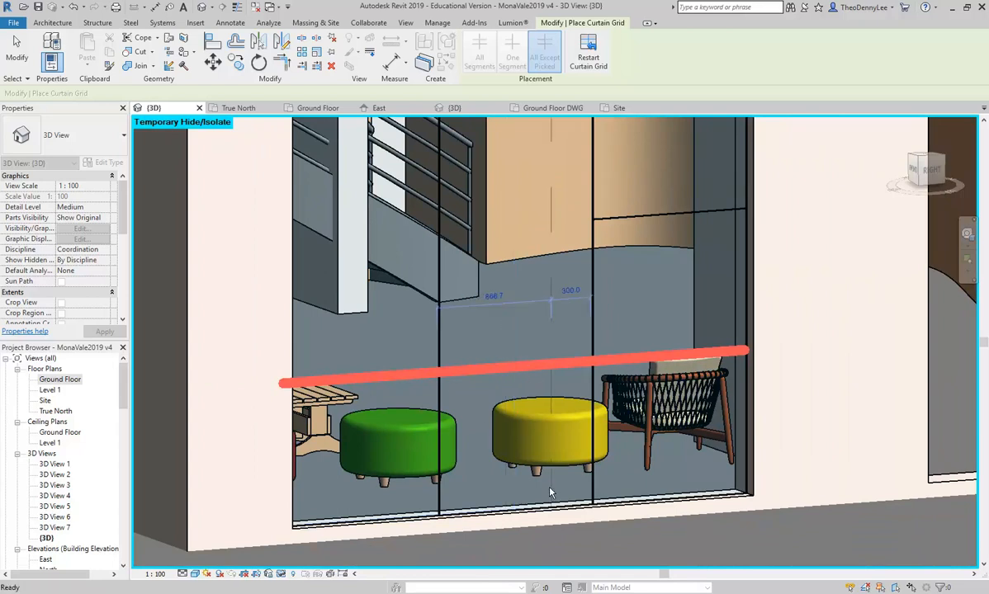
{"action": "key", "text": "Escape"}
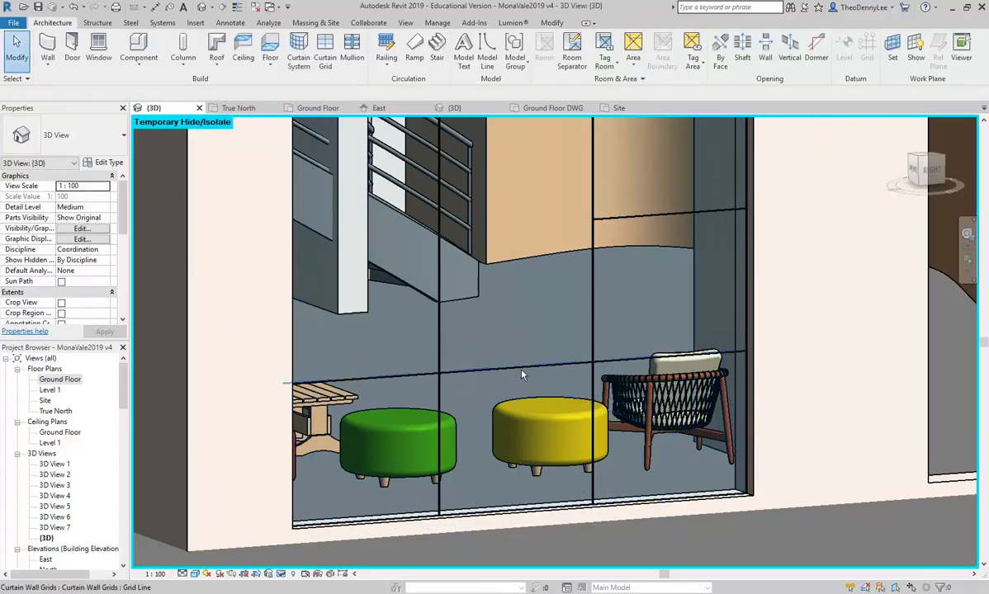
{"action": "left_click", "coordinate": [520, 375]}
{"action": "key", "text": "Delete"}
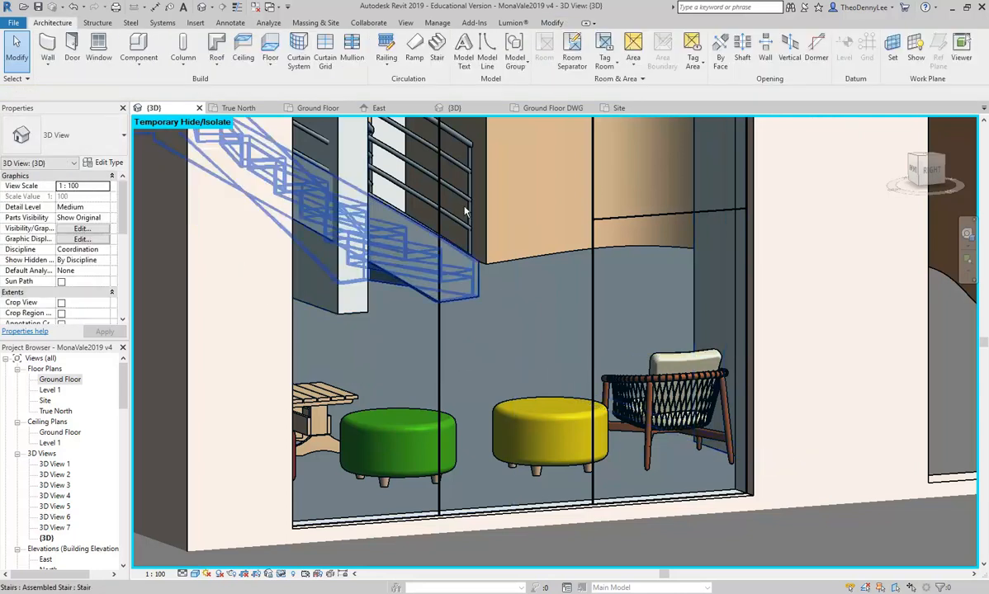
Place a lower horizontal grid line at the panel midpoint using All Except Picked, excluding its segment in the right-hand bay.
{"action": "left_click", "coordinate": [325, 54]}
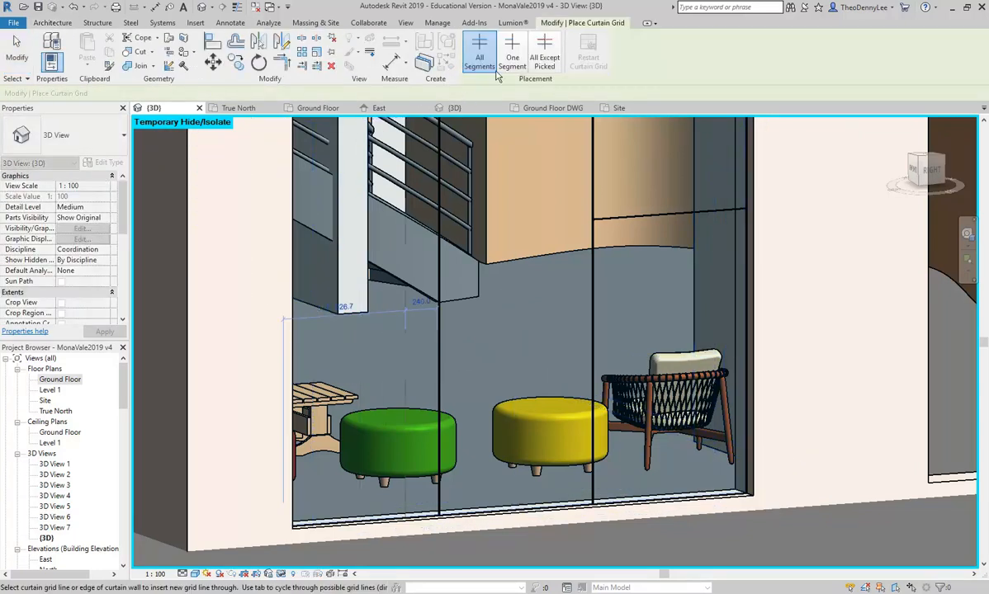
{"action": "left_click", "coordinate": [543, 64]}
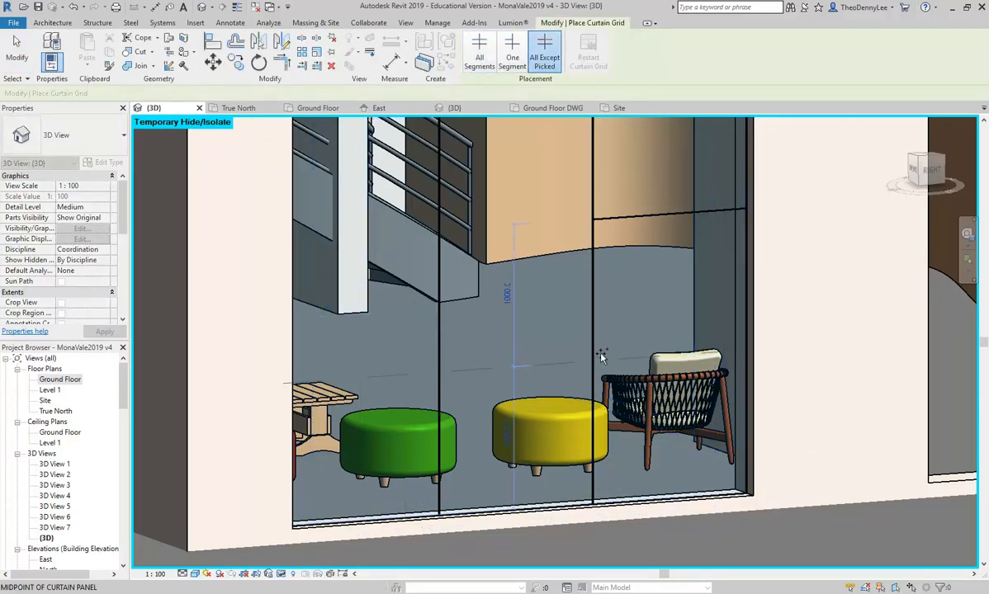
{"action": "left_click", "coordinate": [610, 361]}
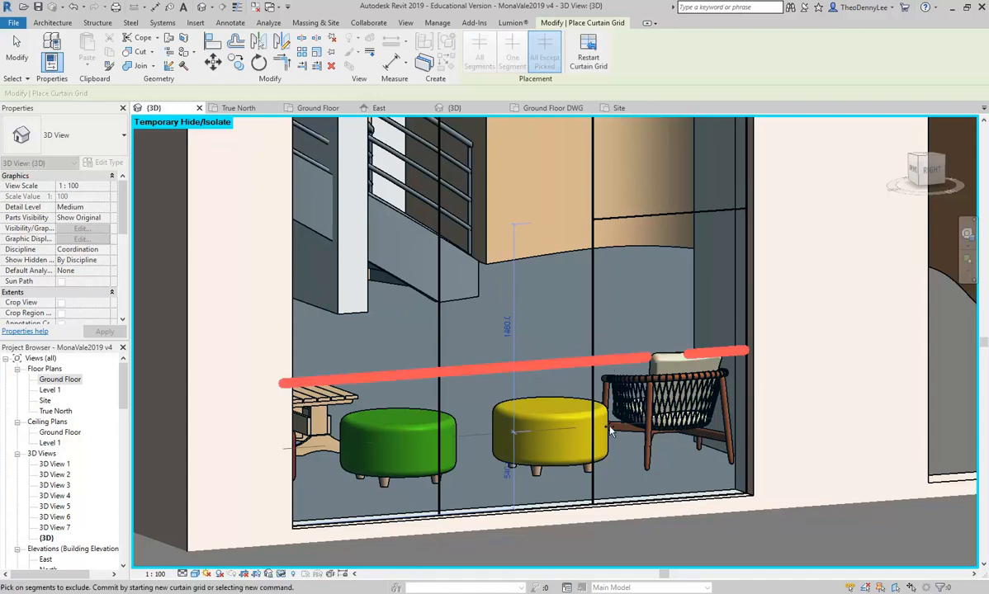
{"action": "key", "text": "Escape"}
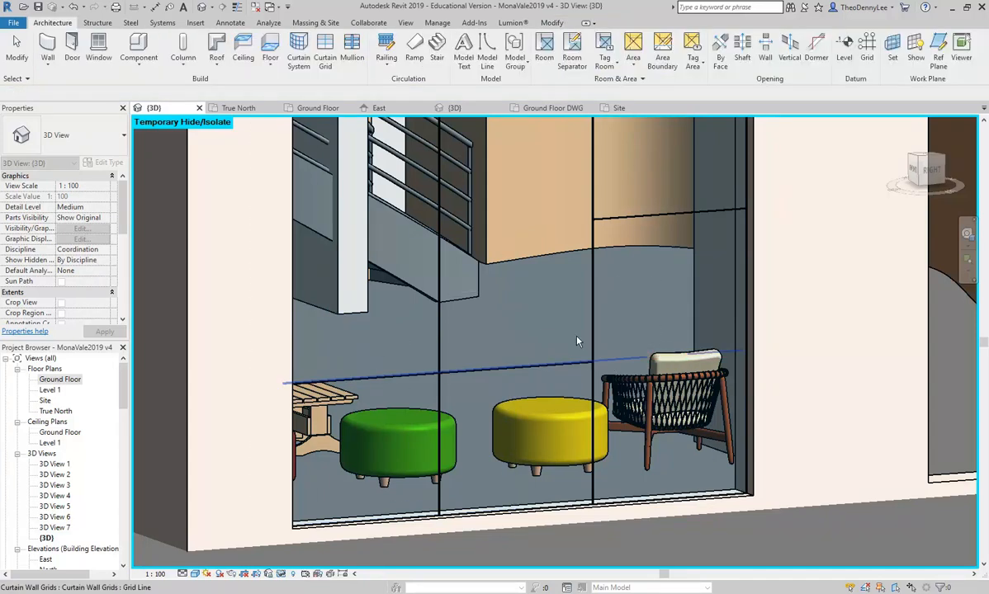
Set the lower horizontal grid line 1100 mm below the single-segment upper grid line.
{"action": "left_click", "coordinate": [521, 369]}
{"action": "scroll", "coordinate": [461, 373], "scroll_direction": "down", "scroll_amount": 3}
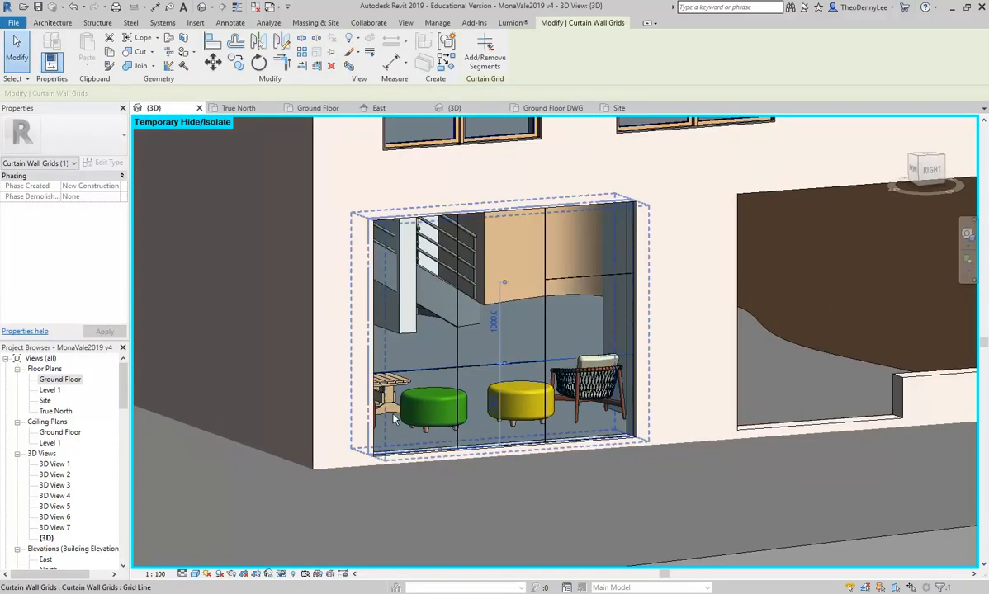
{"action": "scroll", "coordinate": [394, 427], "scroll_direction": "up", "scroll_amount": 4}
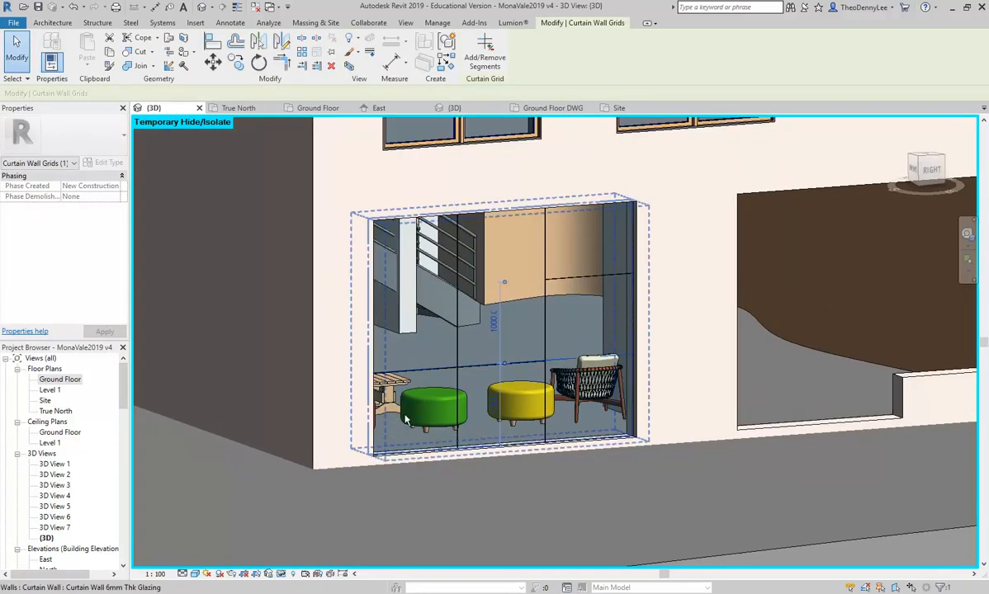
{"action": "left_click", "coordinate": [528, 399]}
{"action": "type", "text": "1100"}
{"action": "key", "text": "Return"}
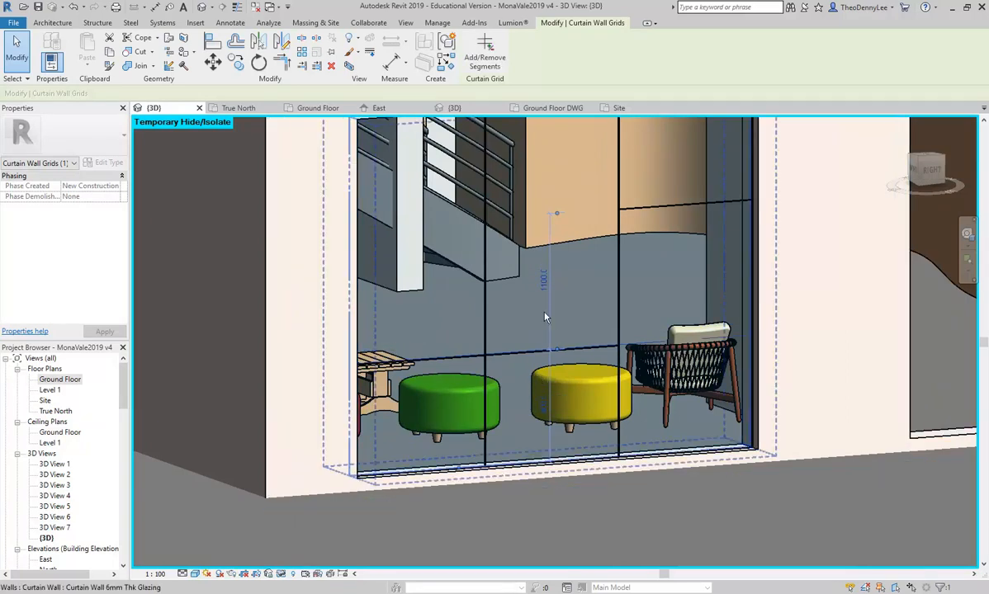
{"action": "scroll", "coordinate": [556, 337], "scroll_direction": "down", "scroll_amount": 2}
{"action": "key", "text": "Escape"}
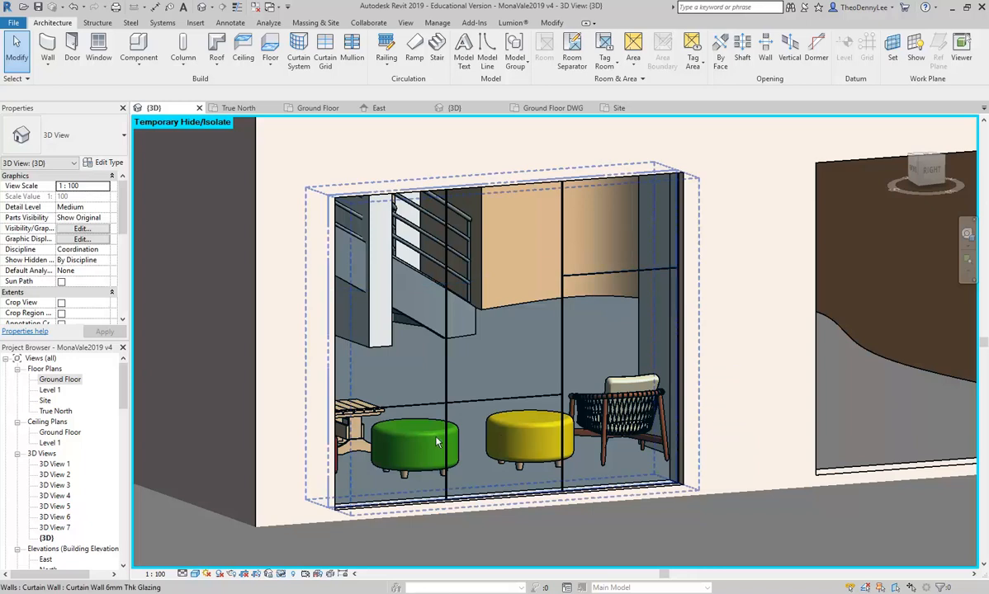
Remove the left-hand bay's segment from the lower horizontal grid line using Add/Remove Segments.
{"action": "middle_click_drag", "start_coordinate": [401, 338], "coordinate": [479, 339]}
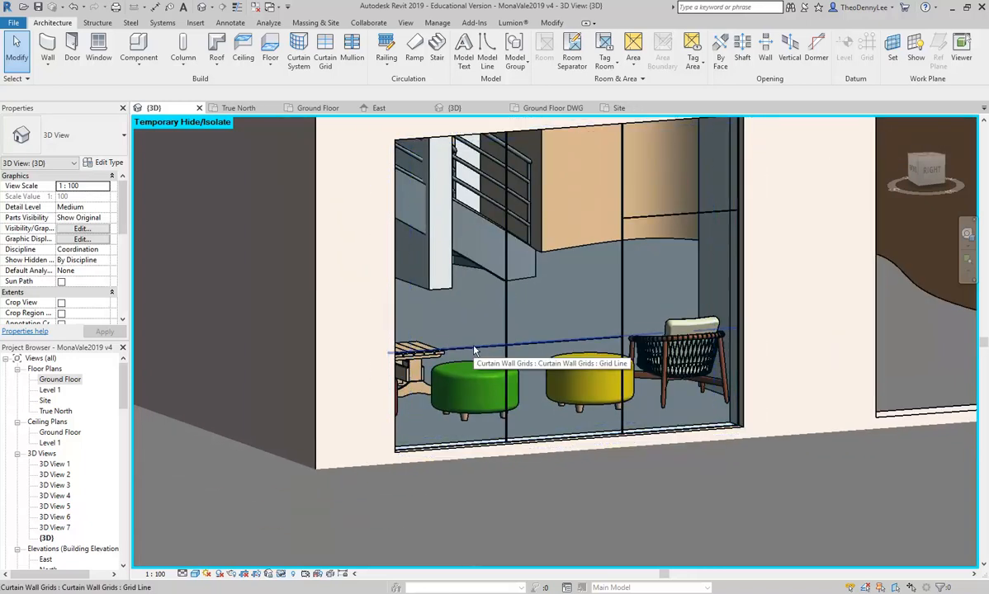
{"action": "scroll", "coordinate": [460, 375], "scroll_direction": "up", "scroll_amount": 3}
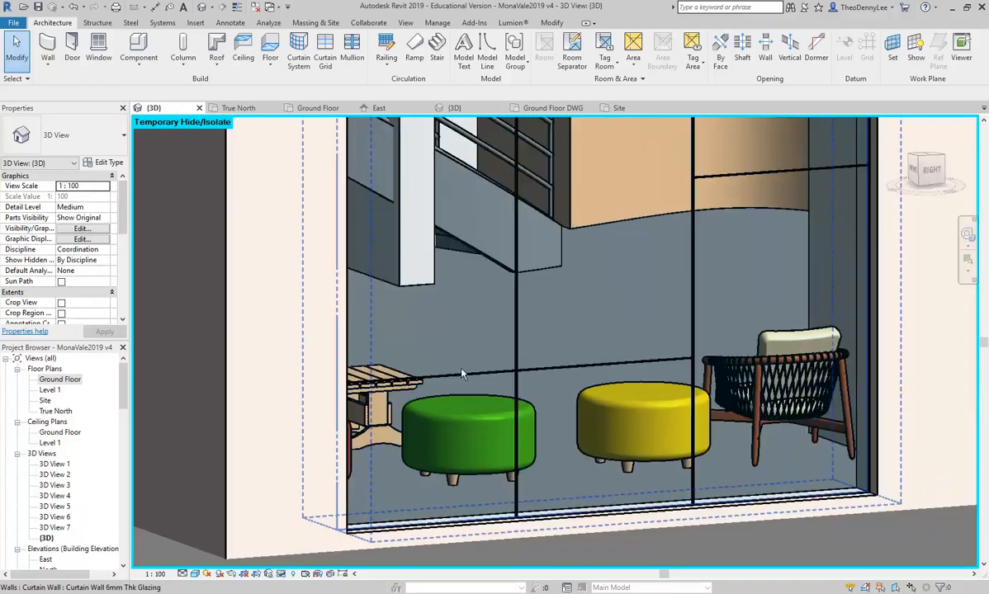
{"action": "scroll", "coordinate": [459, 381], "scroll_direction": "down", "scroll_amount": 3}
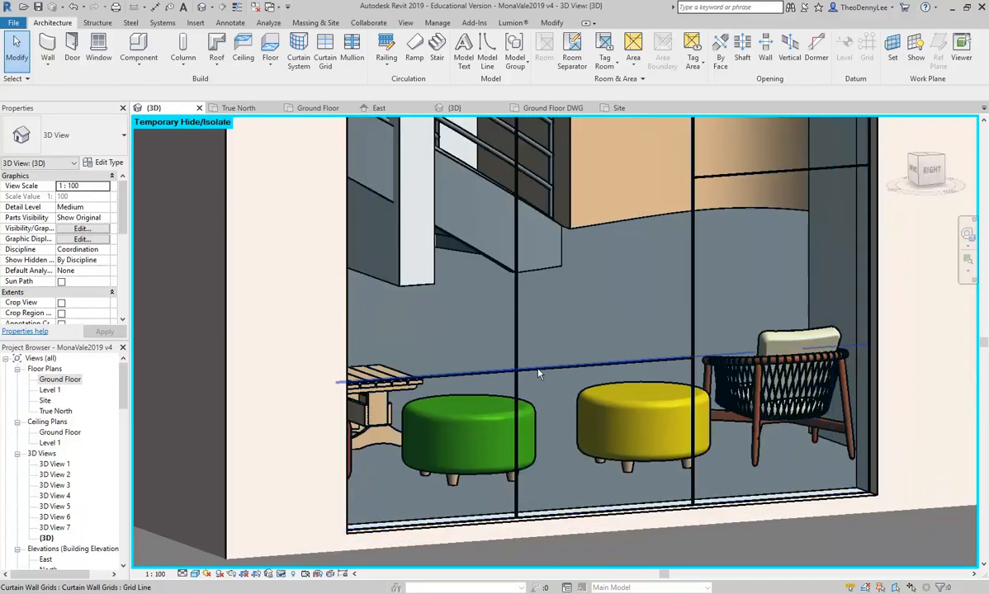
{"action": "scroll", "coordinate": [454, 376], "scroll_direction": "down", "scroll_amount": 2}
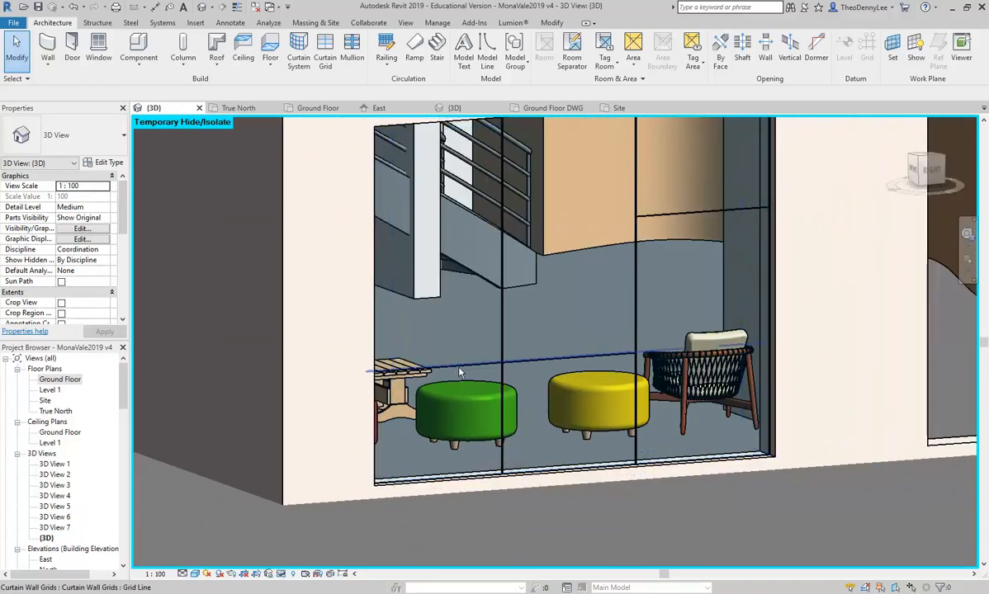
{"action": "left_click", "coordinate": [457, 368]}
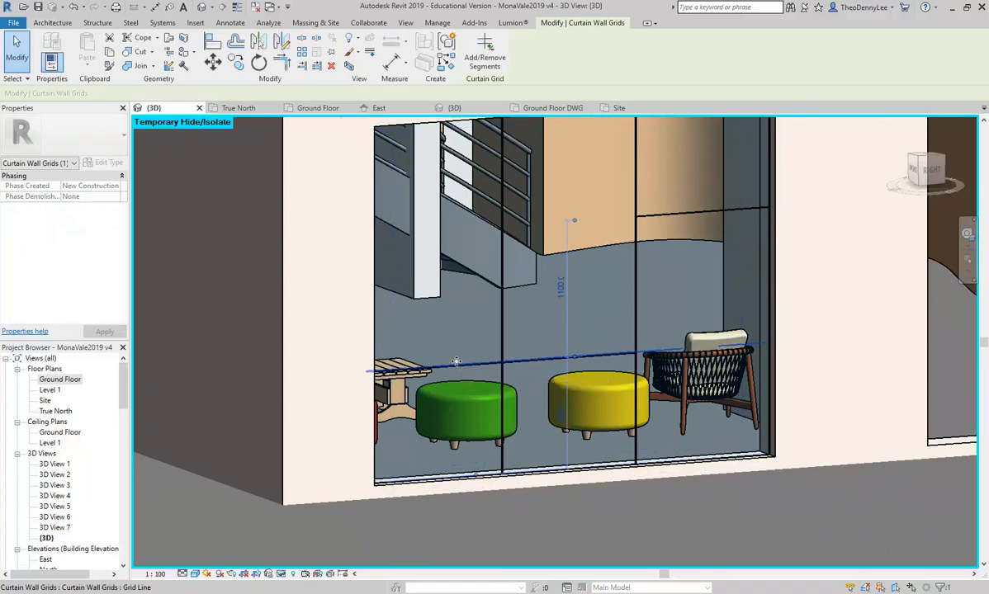
{"action": "left_click", "coordinate": [487, 58]}
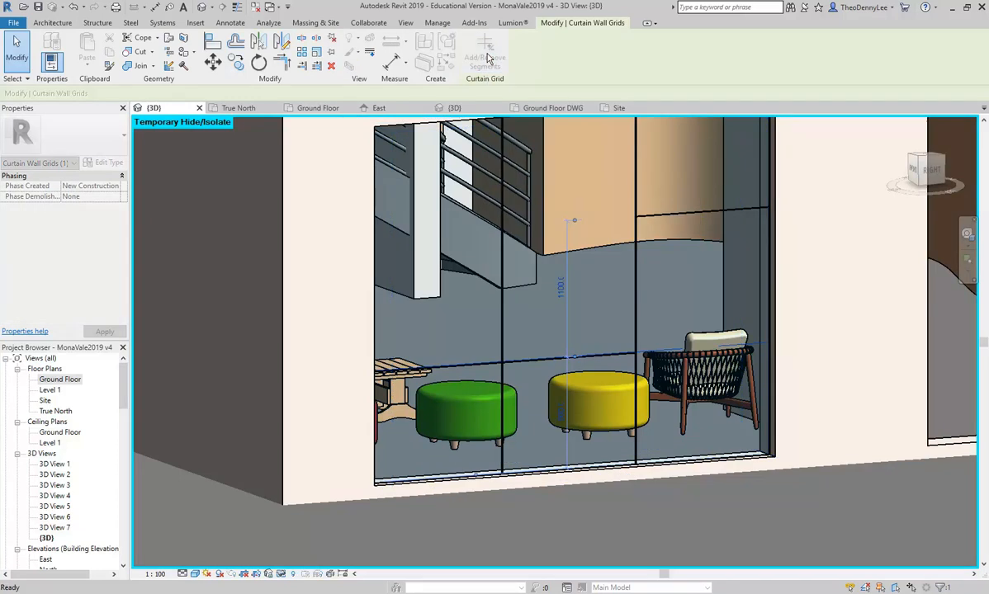
{"action": "left_click", "coordinate": [464, 369]}
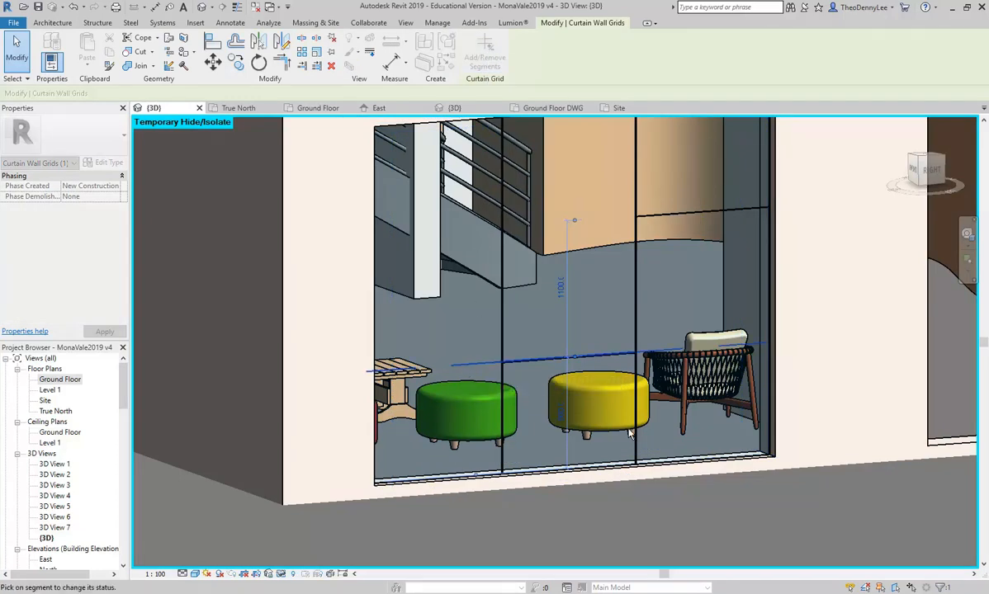
Place a horizontal curtain grid line across only the left-hand bay using the One Segment option.
{"action": "key", "text": "Escape"}
{"action": "key", "text": "Escape"}
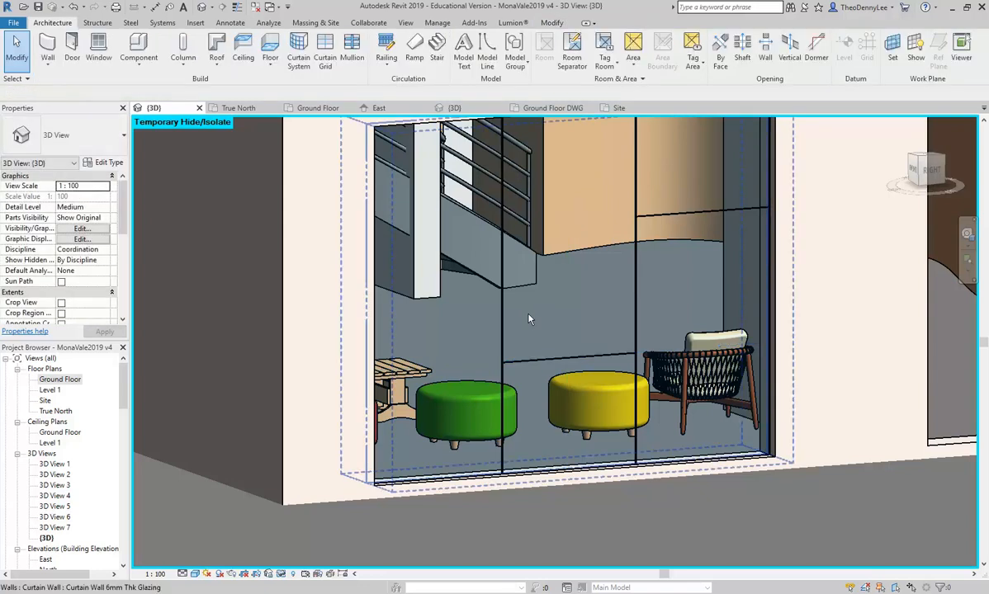
{"action": "scroll", "coordinate": [529, 347], "scroll_direction": "down", "scroll_amount": 4}
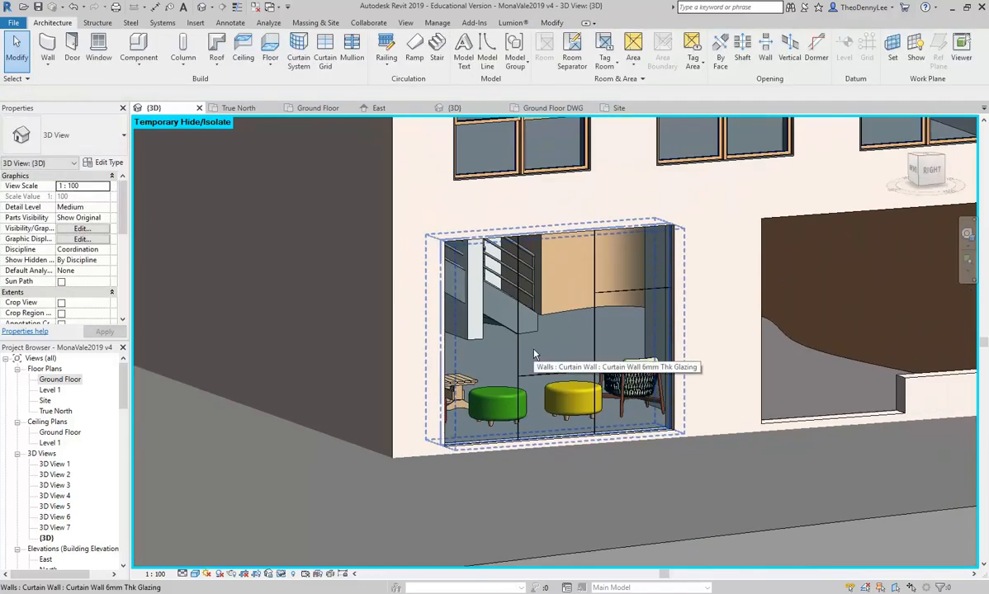
{"action": "scroll", "coordinate": [490, 341], "scroll_direction": "up", "scroll_amount": 2}
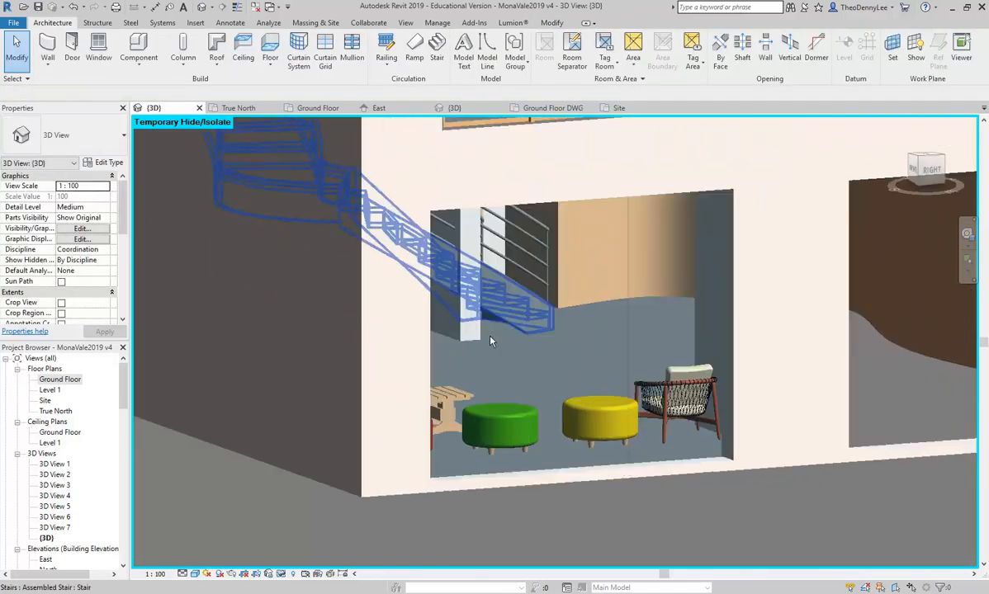
{"action": "left_click", "coordinate": [326, 51]}
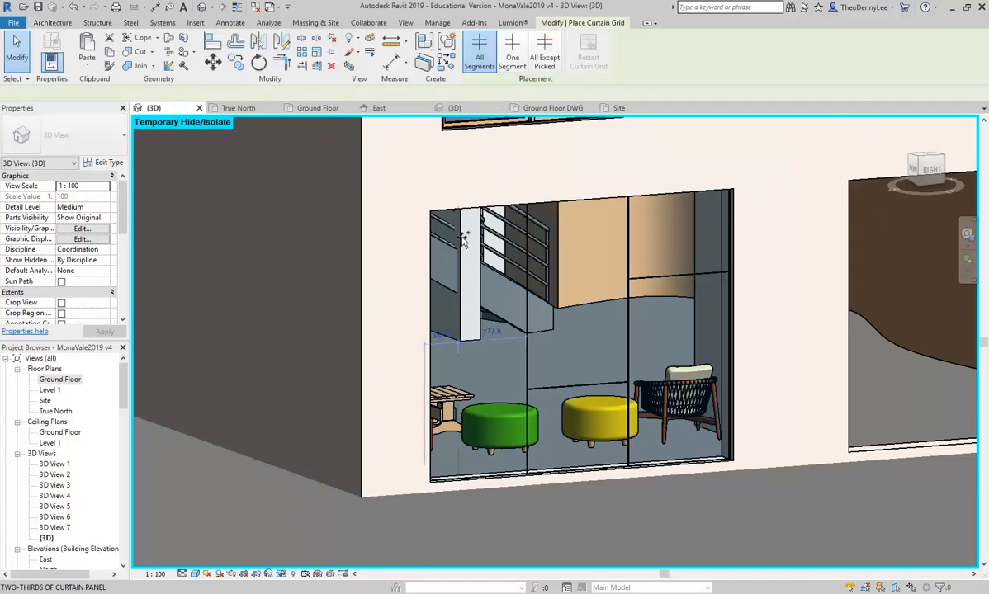
{"action": "left_click", "coordinate": [511, 52]}
{"action": "scroll", "coordinate": [498, 256], "scroll_direction": "up", "scroll_amount": 2}
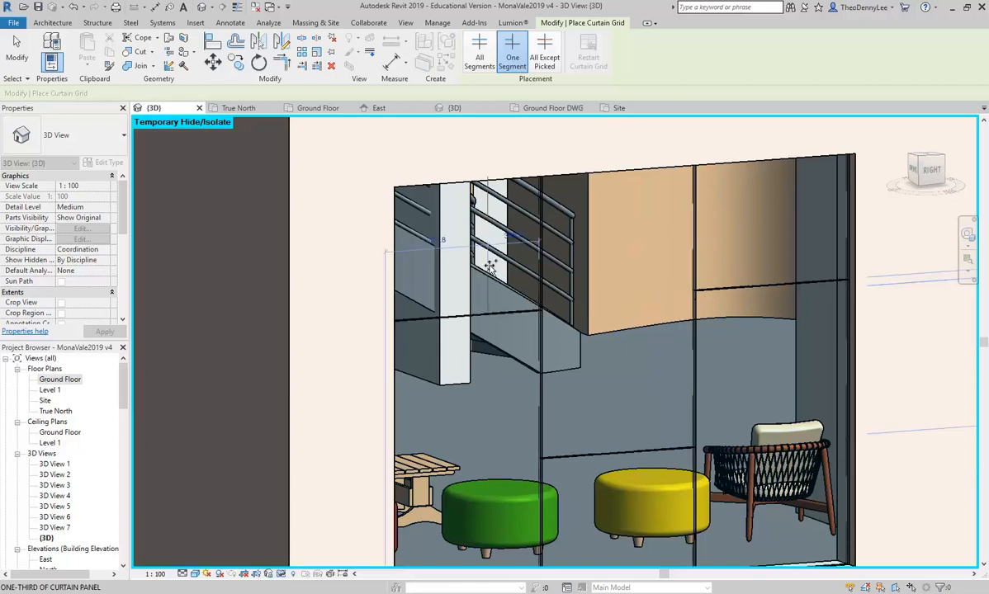
{"action": "key", "text": "Escape"}
{"action": "scroll", "coordinate": [471, 293], "scroll_direction": "down", "scroll_amount": 2}
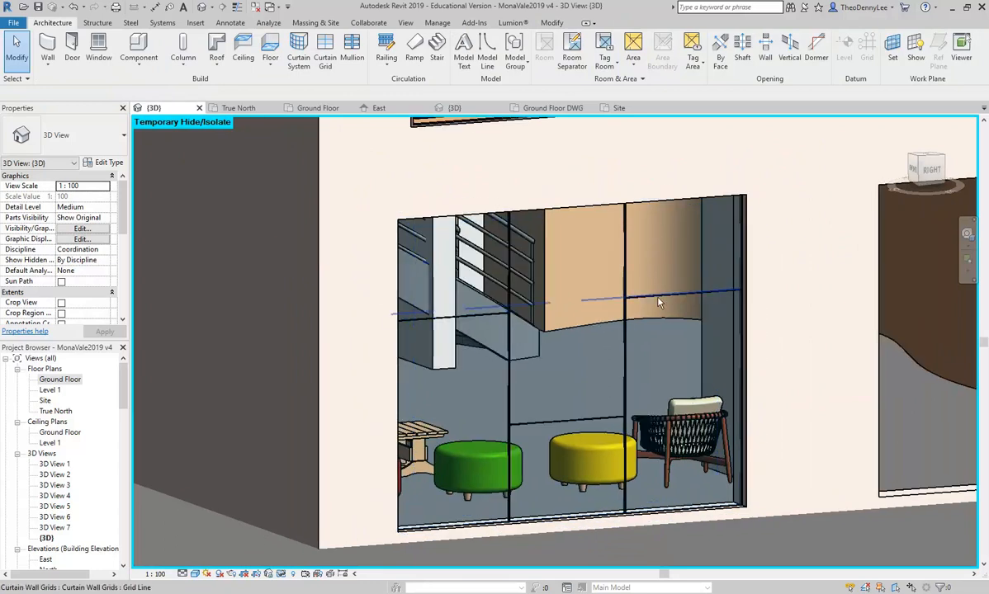
Try to bring the left-hand bay's separate grid line level with the right-hand bay's upper grid line by editing the spacing between them.
{"action": "left_click", "coordinate": [614, 279]}
{"action": "key", "text": "Escape"}
{"action": "key", "text": "Tab"}
{"action": "left_click", "coordinate": [472, 317]}
{"action": "scroll", "coordinate": [644, 285], "scroll_direction": "down", "scroll_amount": 2}
{"action": "middle_click_drag", "start_coordinate": [631, 279], "coordinate": [503, 300]}
{"action": "scroll", "coordinate": [443, 356], "scroll_direction": "up", "scroll_amount": 3}
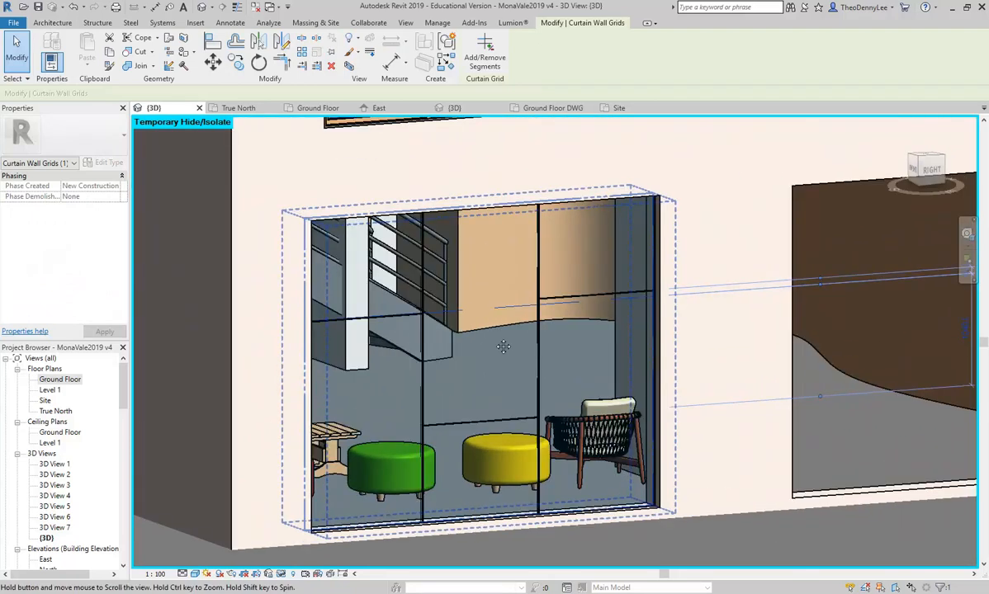
{"action": "middle_click_drag", "start_coordinate": [482, 313], "coordinate": [464, 332]}
{"action": "scroll", "coordinate": [594, 347], "scroll_direction": "down", "scroll_amount": 1}
{"action": "middle_click_drag", "start_coordinate": [607, 350], "coordinate": [476, 351]}
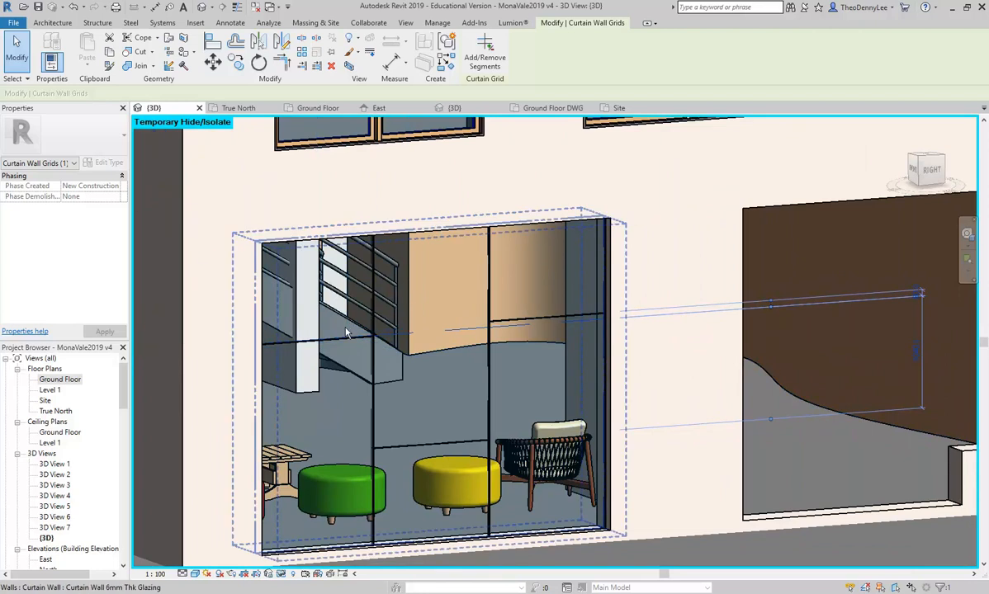
{"action": "left_click", "coordinate": [912, 294]}
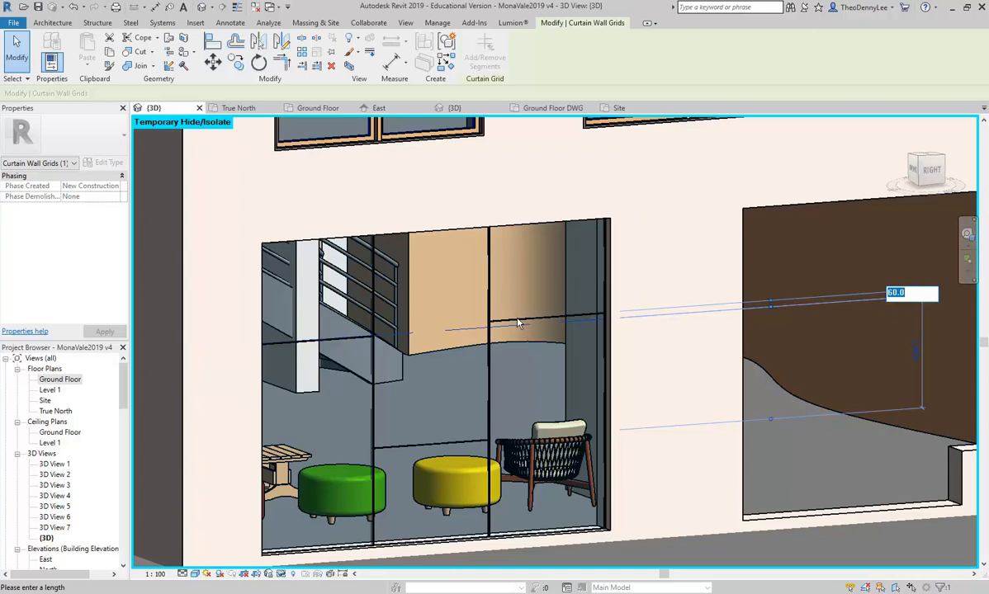
{"action": "key", "text": "Return"}
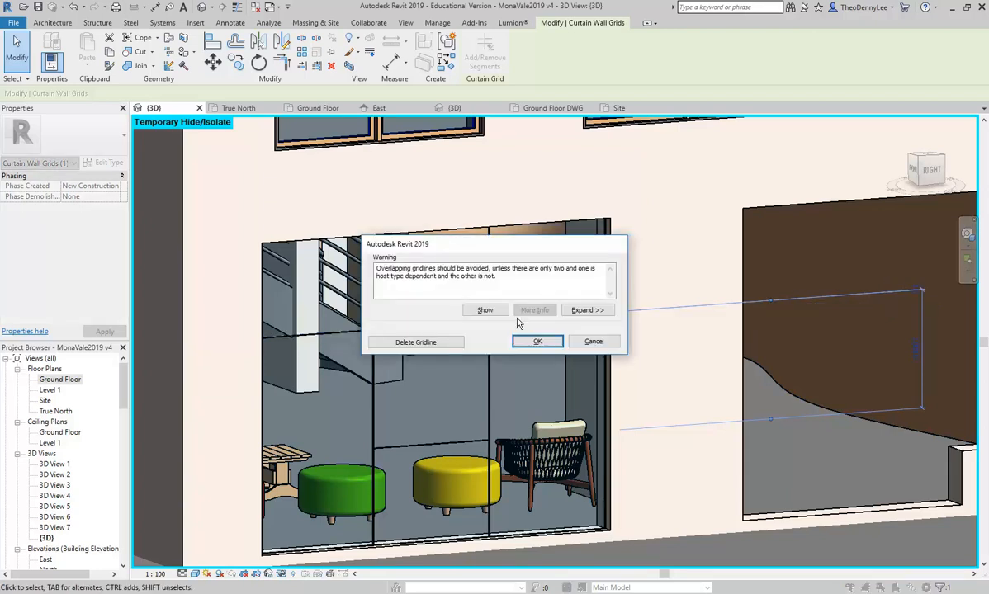
{"action": "left_click", "coordinate": [594, 343]}
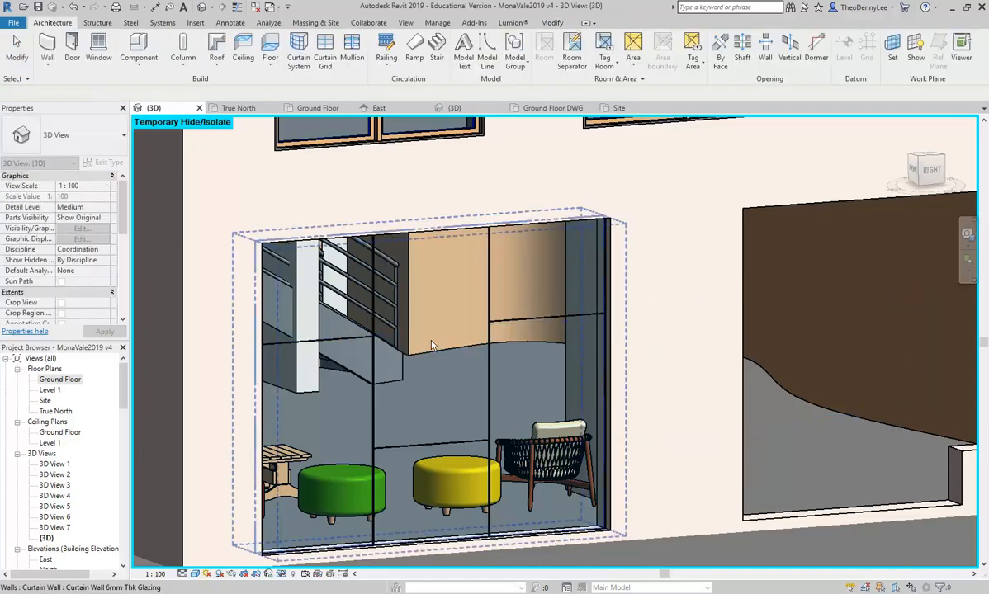
Delete the separate left-hand grid line and add the left-hand bay's segment to the upper grid line using Add/Remove Segments.
{"action": "left_click", "coordinate": [353, 343]}
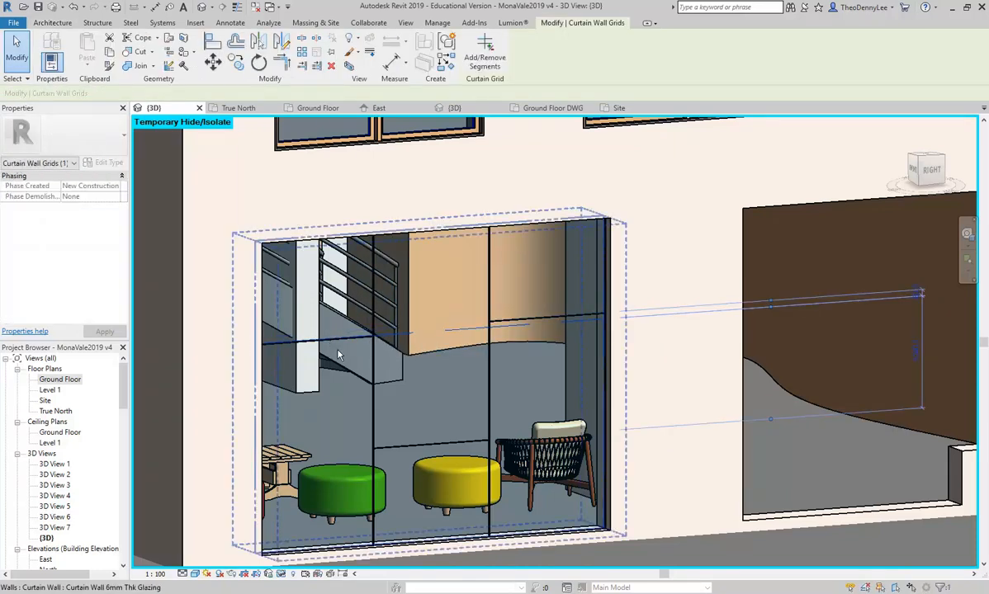
{"action": "key", "text": "Escape"}
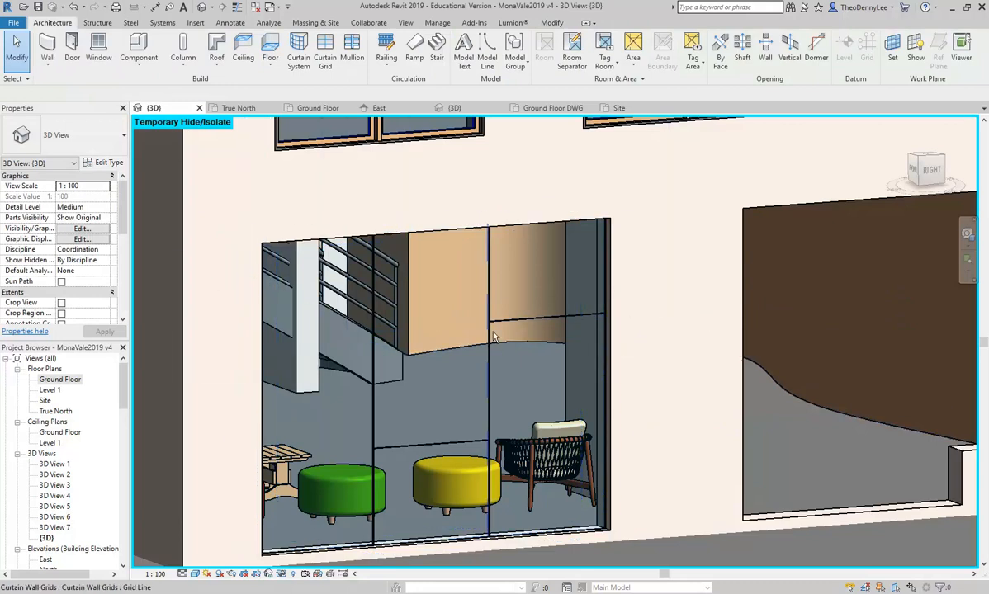
{"action": "left_click", "coordinate": [364, 331]}
{"action": "scroll", "coordinate": [430, 326], "scroll_direction": "up", "scroll_amount": 1}
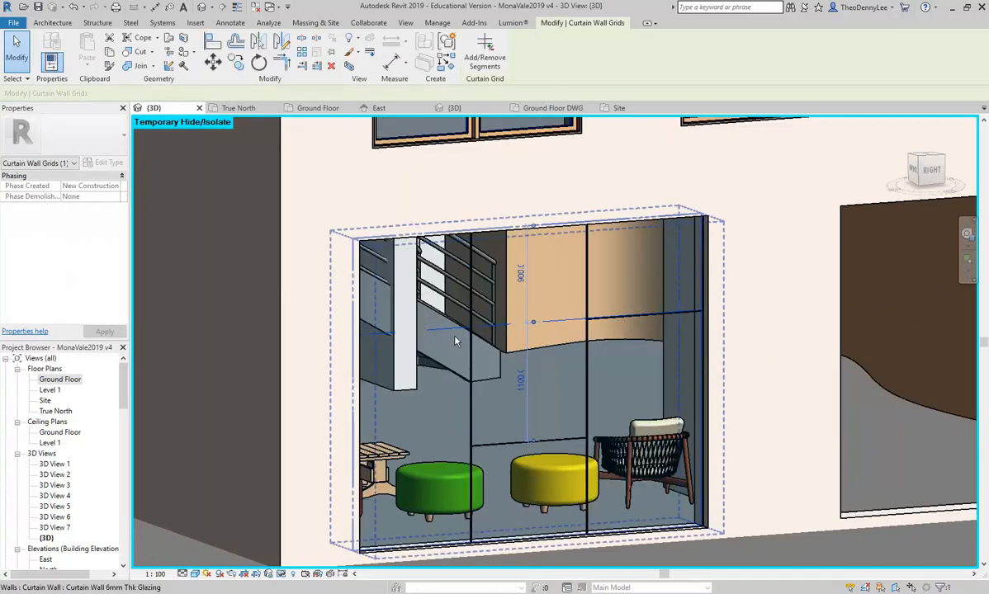
{"action": "scroll", "coordinate": [484, 330], "scroll_direction": "up", "scroll_amount": 2}
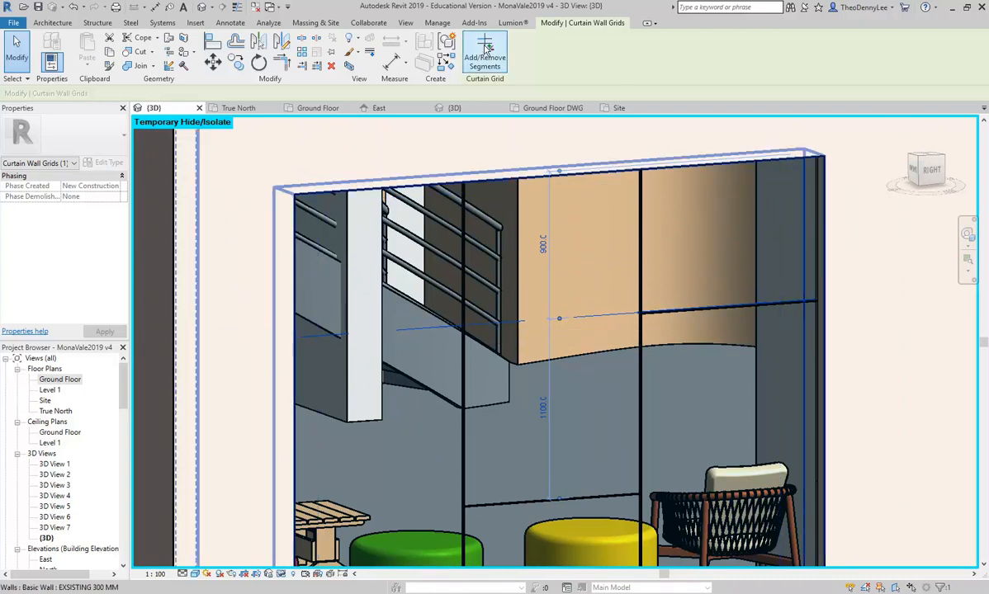
{"action": "left_click", "coordinate": [484, 56]}
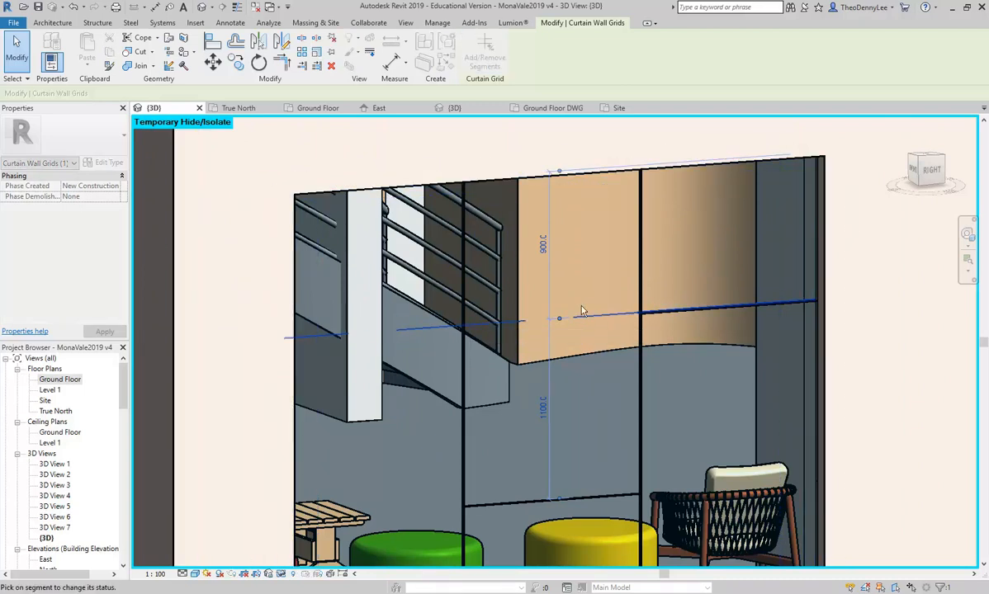
{"action": "left_click", "coordinate": [420, 332]}
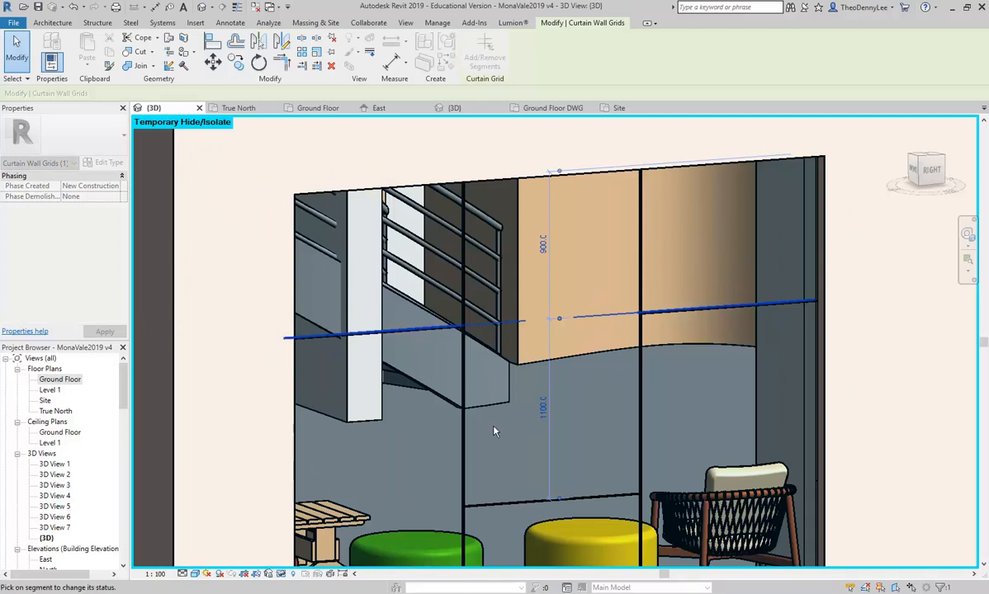
{"action": "key", "text": "Escape"}
{"action": "key", "text": "Escape"}
{"action": "scroll", "coordinate": [481, 234], "scroll_direction": "down", "scroll_amount": 2}
{"action": "scroll", "coordinate": [481, 233], "scroll_direction": "down", "scroll_amount": 2}
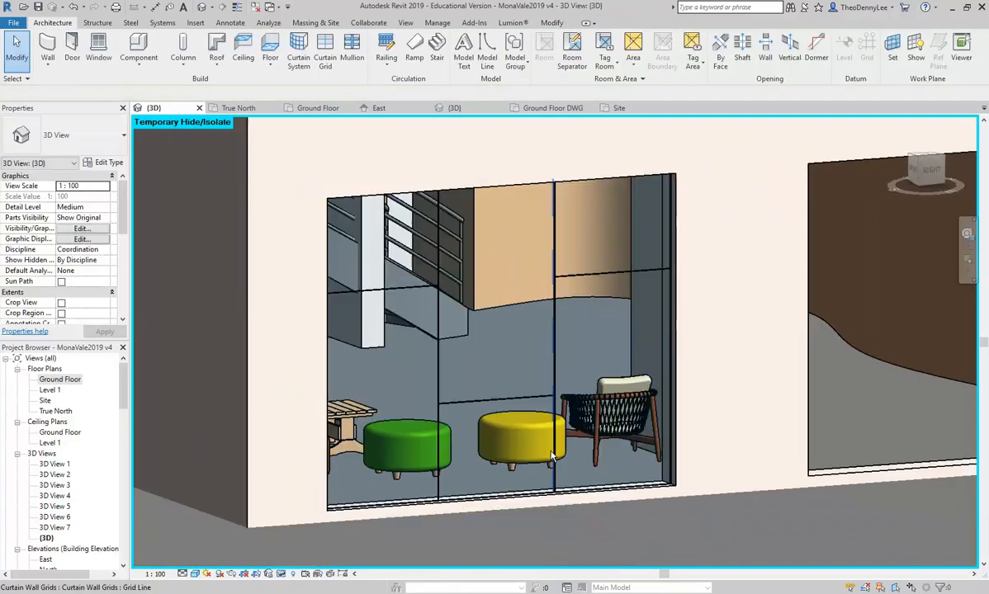
Try a 50 x 150mm rectangular mullion on the curtain wall's right-hand vertical grid line and undo its placement.
{"action": "middle_click_drag", "start_coordinate": [556, 340], "coordinate": [453, 304], "text": "shift"}
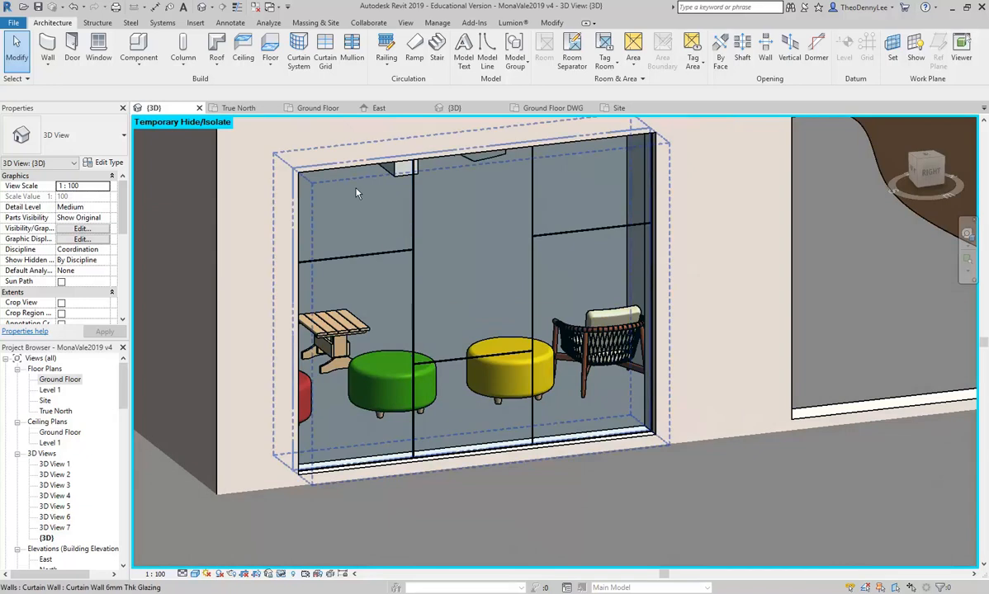
{"action": "left_click", "coordinate": [280, 153]}
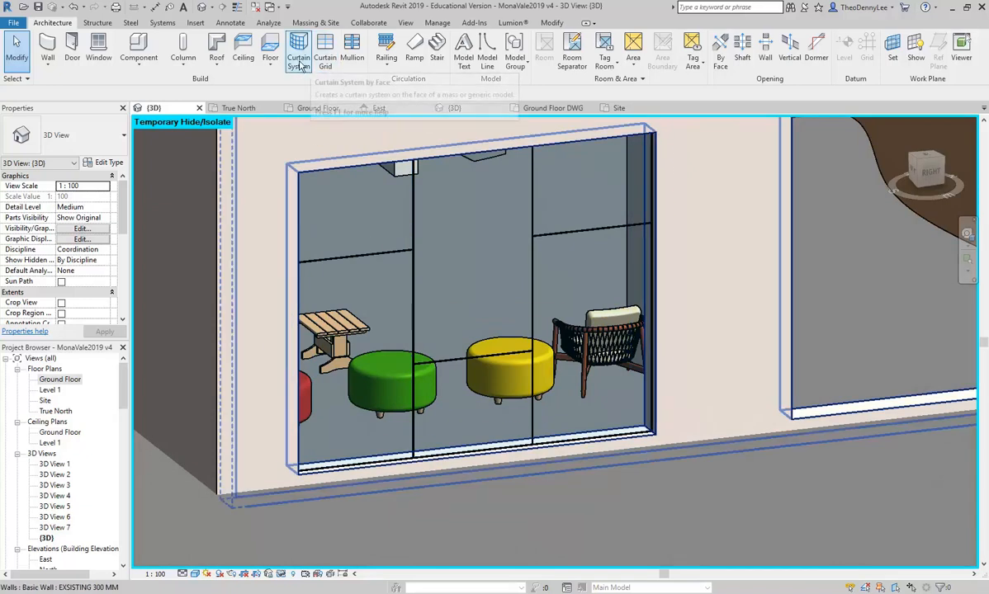
{"action": "left_click", "coordinate": [352, 57]}
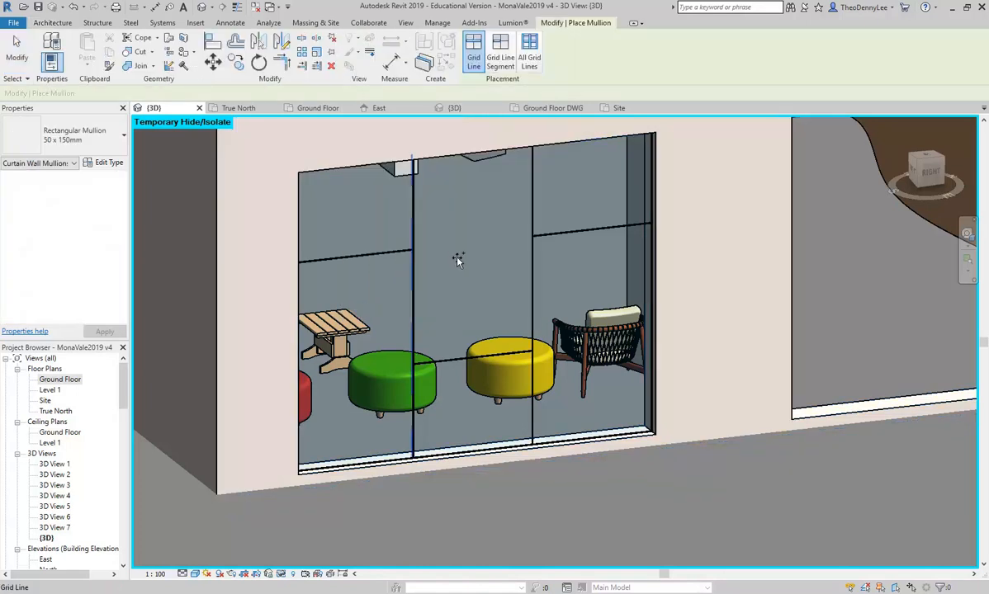
{"action": "left_click", "coordinate": [88, 145]}
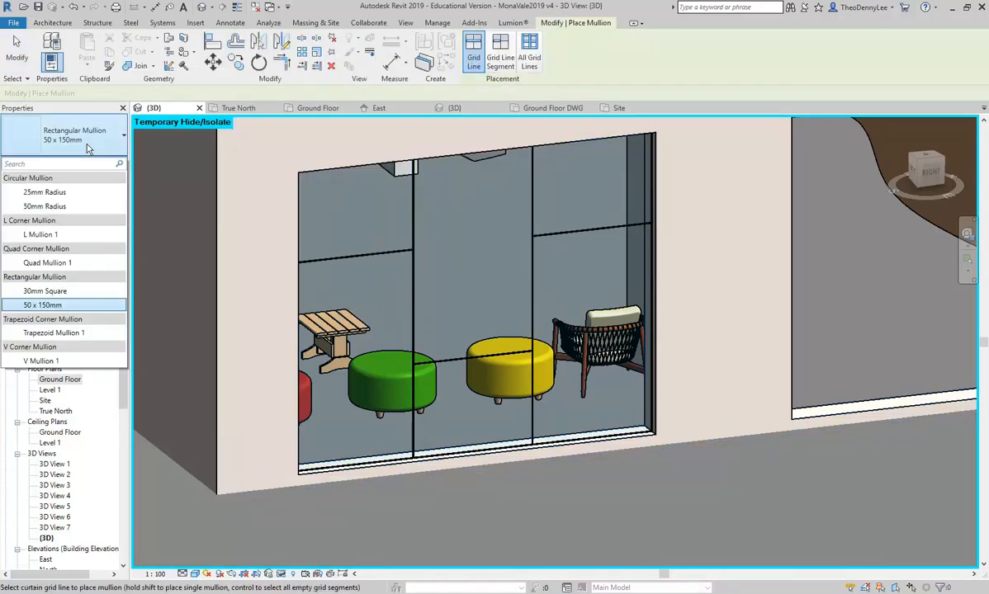
{"action": "left_click", "coordinate": [50, 306]}
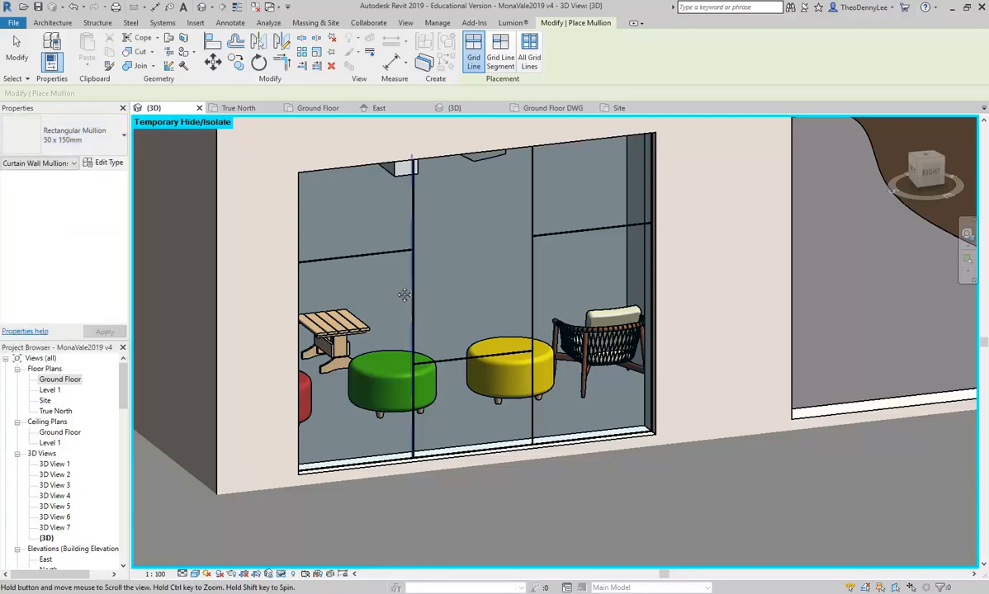
{"action": "scroll", "coordinate": [463, 259], "scroll_direction": "up", "scroll_amount": 3}
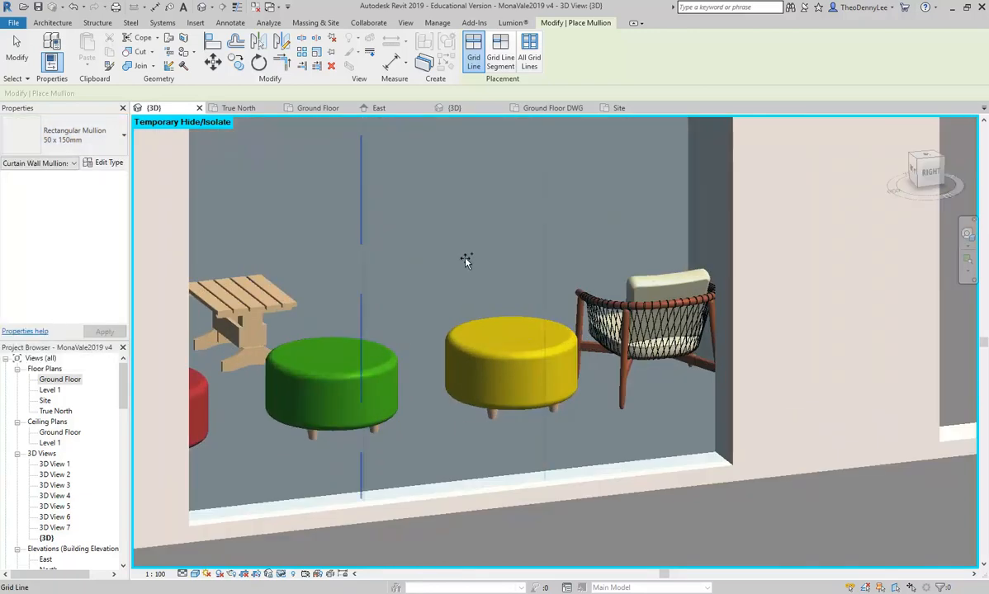
{"action": "left_click", "coordinate": [545, 272]}
{"action": "scroll", "coordinate": [551, 483], "scroll_direction": "up", "scroll_amount": 5}
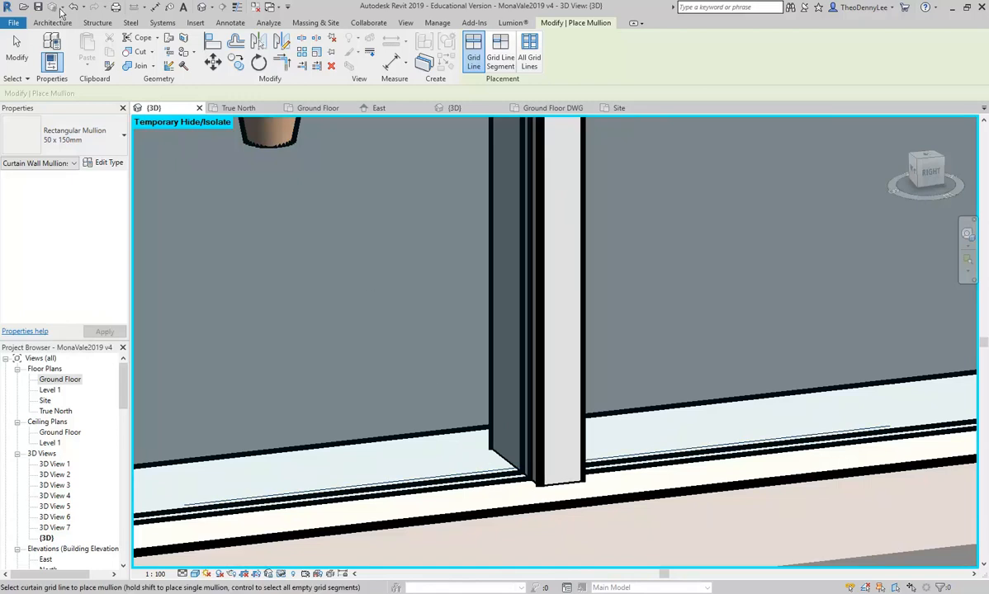
{"action": "scroll", "coordinate": [383, 309], "scroll_direction": "down", "scroll_amount": 6}
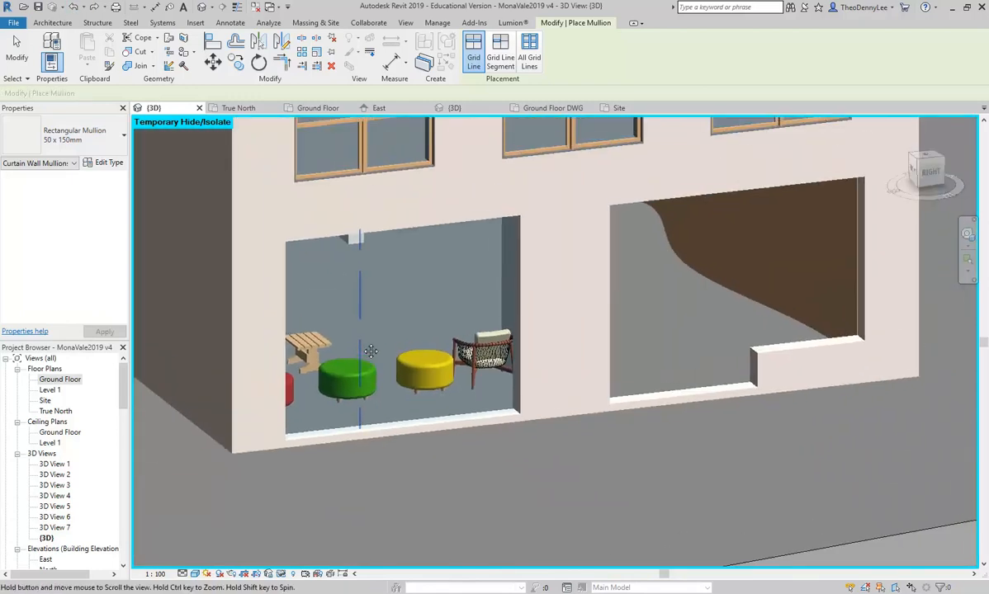
Place 30mm Square rectangular mullions along both vertical grid lines of the curtain wall.
{"action": "left_click", "coordinate": [92, 138]}
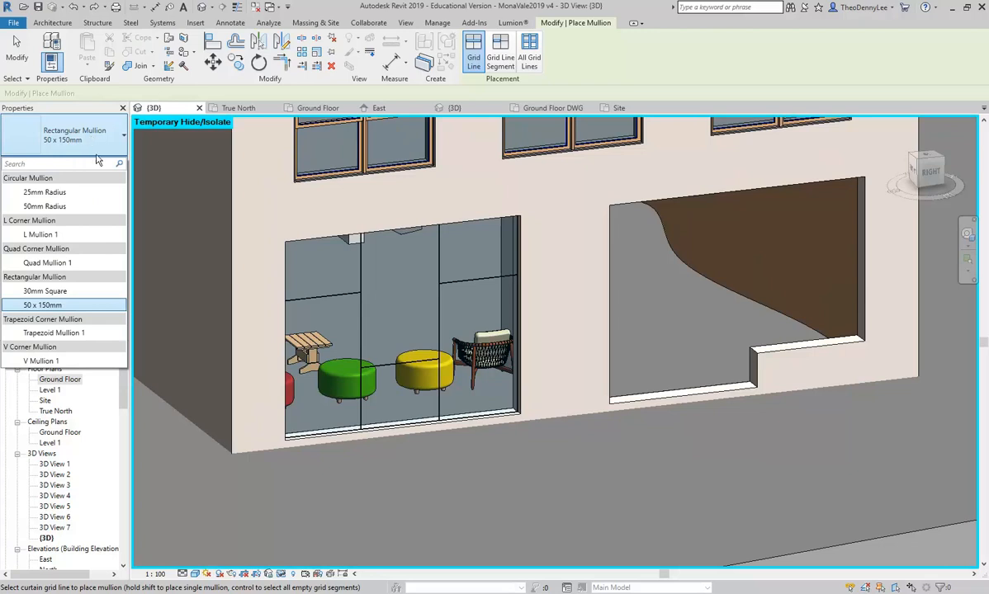
{"action": "left_click", "coordinate": [50, 291]}
{"action": "scroll", "coordinate": [442, 331], "scroll_direction": "up", "scroll_amount": 5}
{"action": "left_click", "coordinate": [436, 336]}
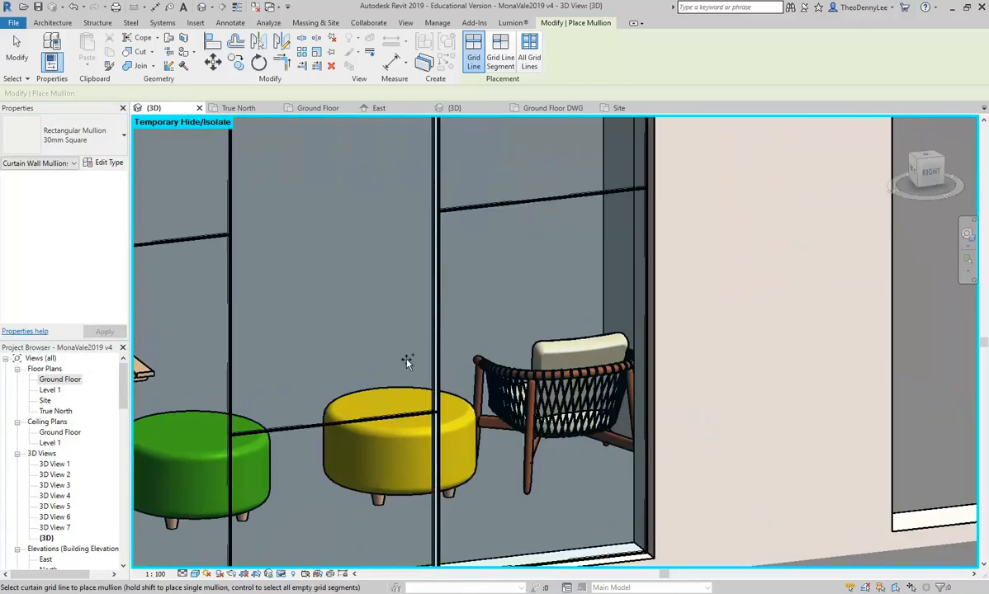
{"action": "scroll", "coordinate": [391, 303], "scroll_direction": "down", "scroll_amount": 1}
{"action": "scroll", "coordinate": [390, 304], "scroll_direction": "up", "scroll_amount": 1}
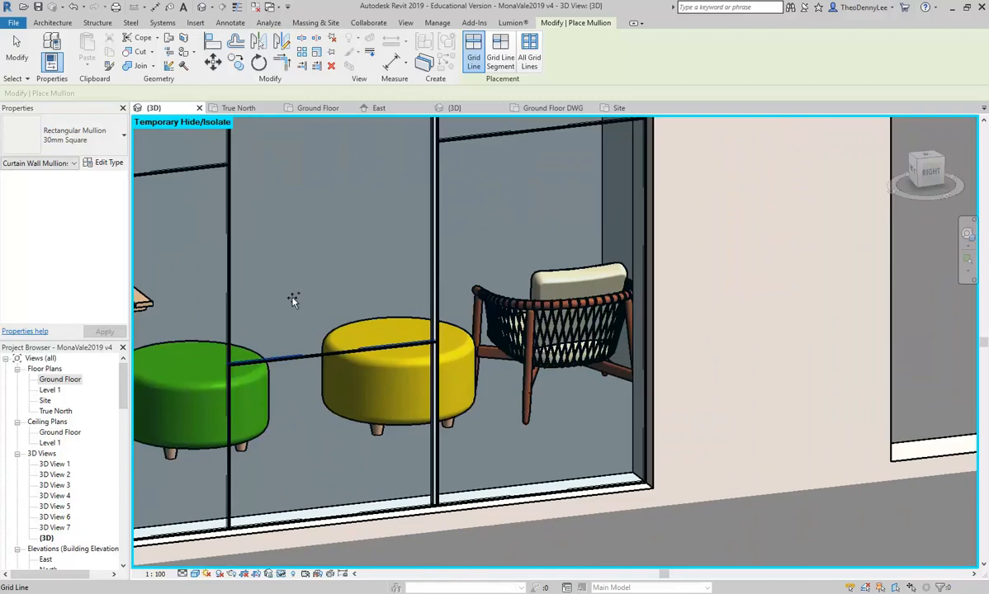
{"action": "left_click", "coordinate": [228, 316]}
{"action": "scroll", "coordinate": [249, 284], "scroll_direction": "down", "scroll_amount": 2}
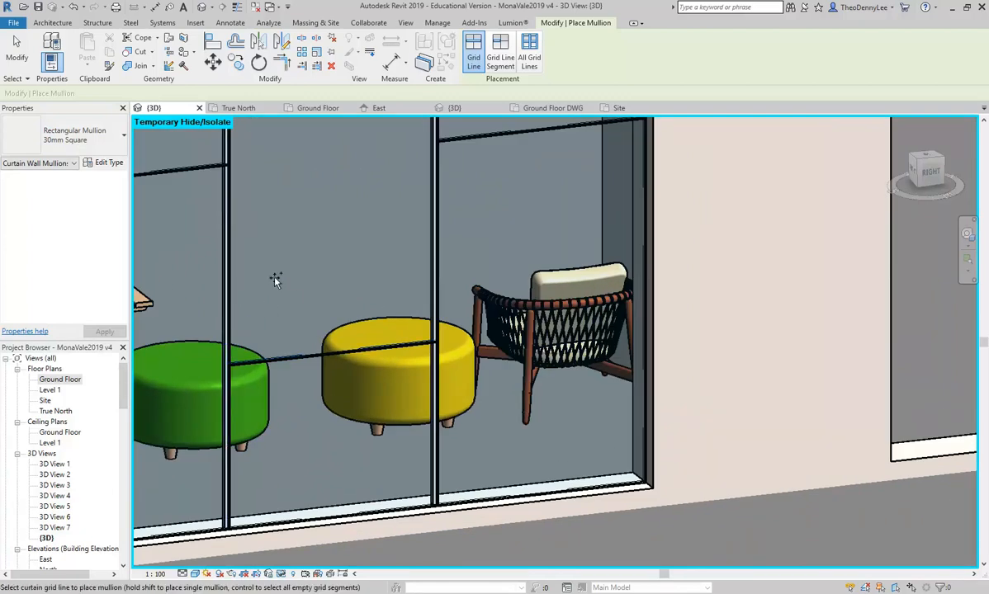
{"action": "middle_click_drag", "start_coordinate": [249, 285], "coordinate": [392, 293]}
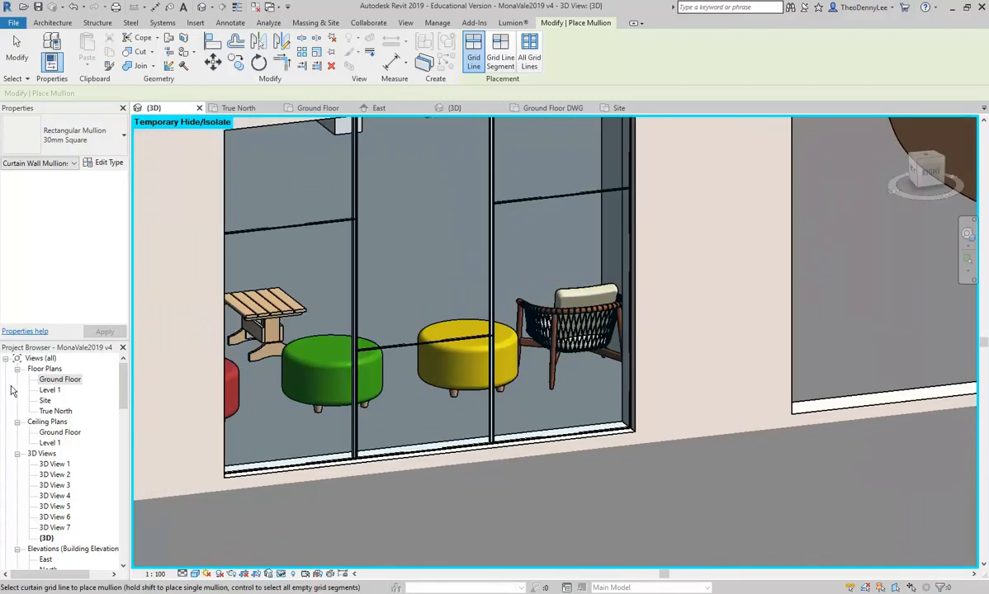
Examine the 30mm Square mullion's position relative to the curtain wall glazing in the Ground Floor plan.
{"action": "double_click", "coordinate": [58, 378]}
{"action": "scroll", "coordinate": [469, 424], "scroll_direction": "up", "scroll_amount": 5}
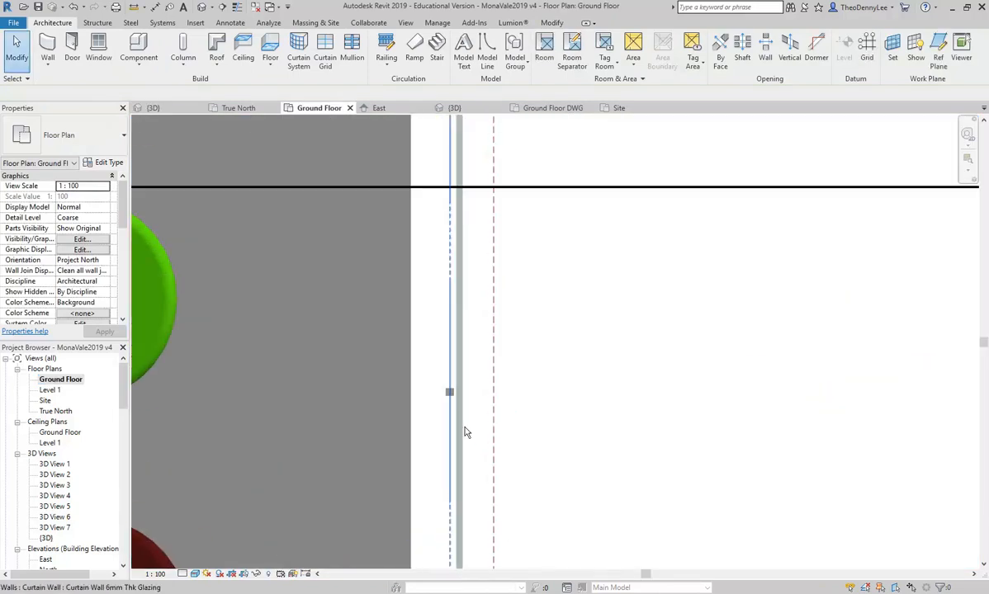
{"action": "scroll", "coordinate": [434, 379], "scroll_direction": "up", "scroll_amount": 3}
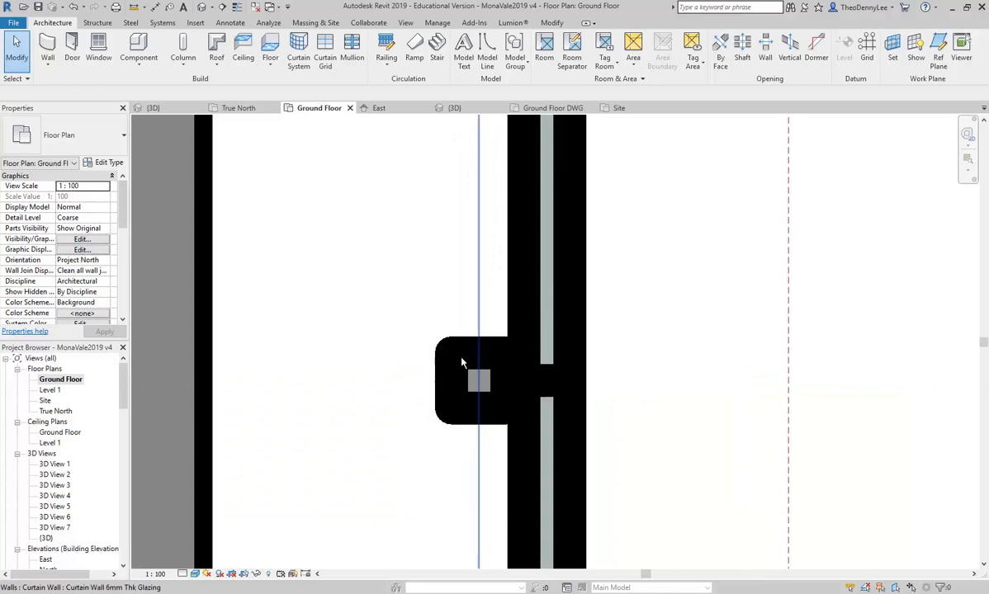
{"action": "left_click", "coordinate": [468, 358]}
{"action": "key", "text": "Escape"}
{"action": "left_click", "coordinate": [470, 371]}
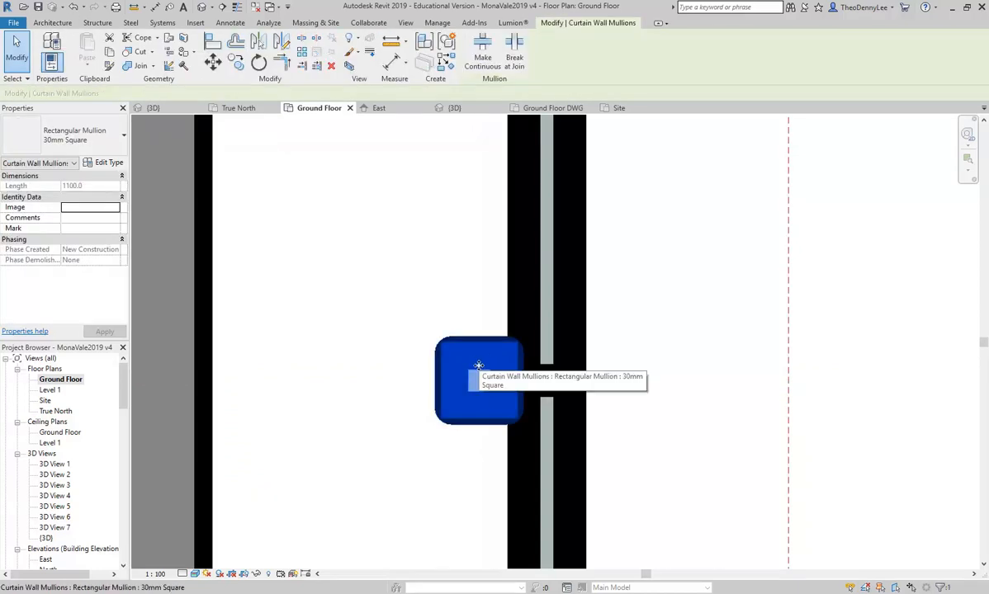
{"action": "key", "text": "Escape"}
{"action": "left_click", "coordinate": [454, 108]}
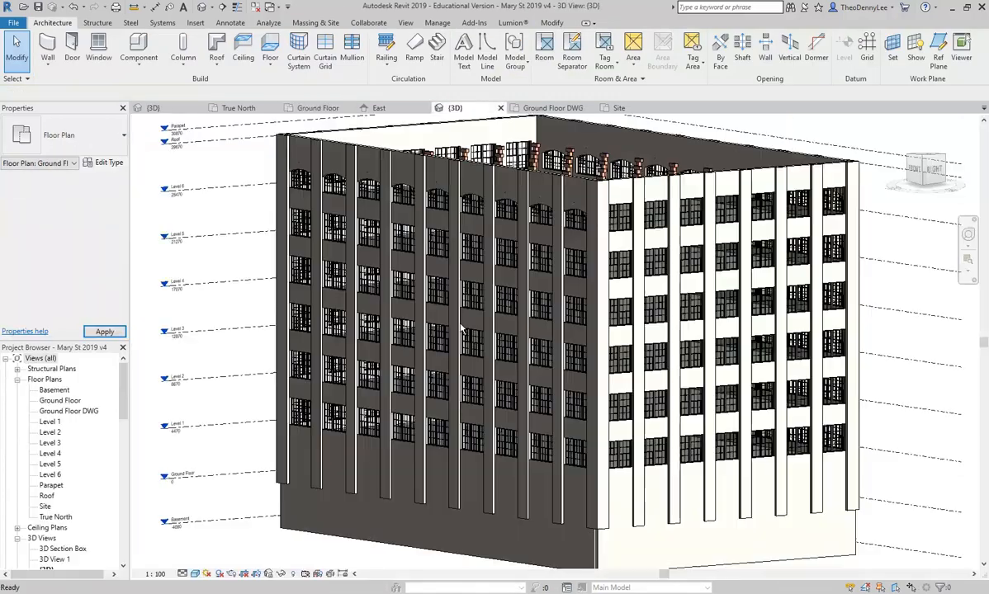
Close the other project's 3D view and examine the base of a 30mm Square mullion in this project's 3D view.
{"action": "left_click", "coordinate": [500, 108]}
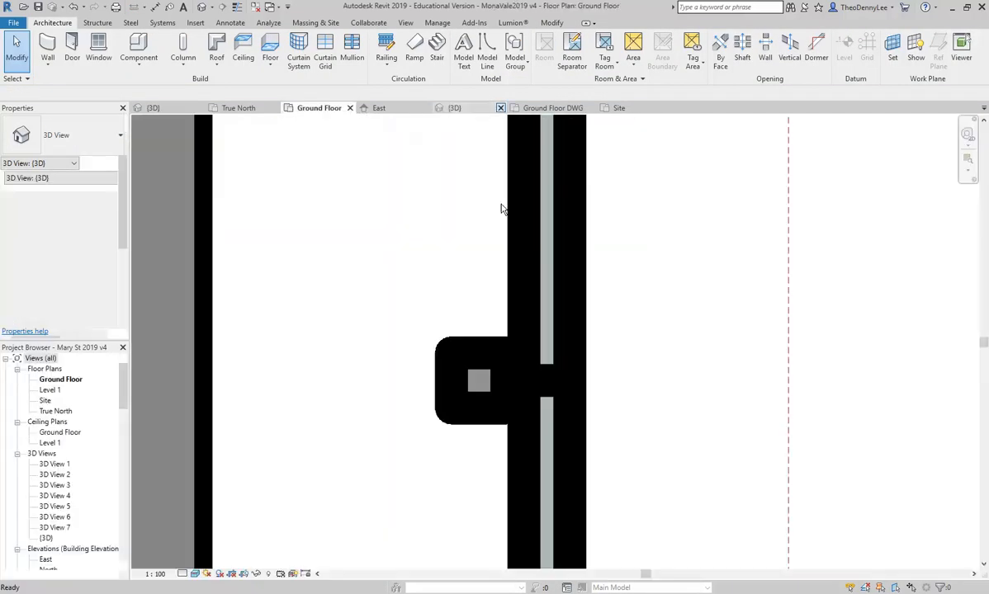
{"action": "left_click", "coordinate": [151, 107]}
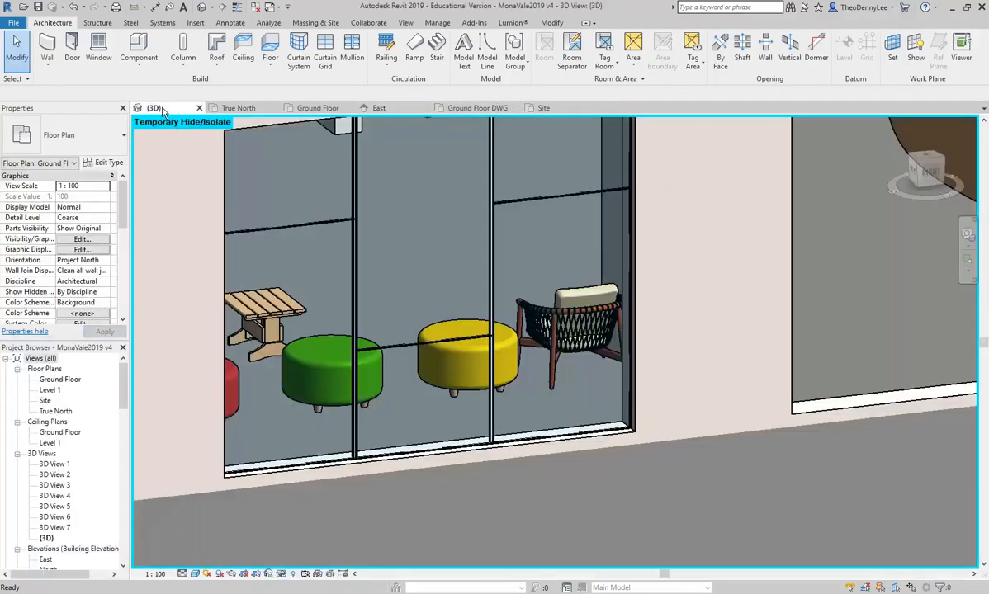
{"action": "scroll", "coordinate": [483, 355], "scroll_direction": "up", "scroll_amount": 6}
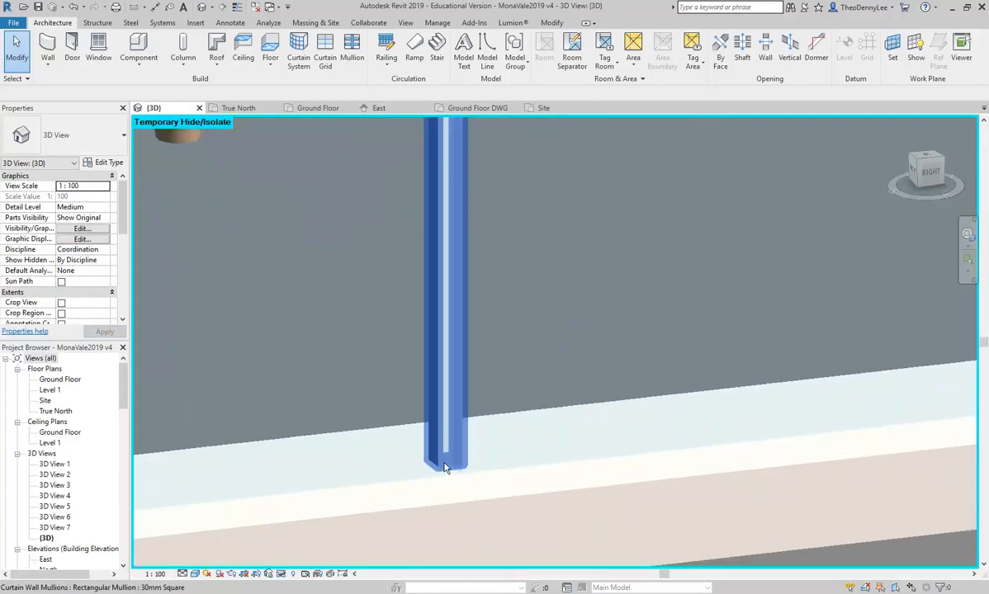
{"action": "scroll", "coordinate": [429, 469], "scroll_direction": "up", "scroll_amount": 4}
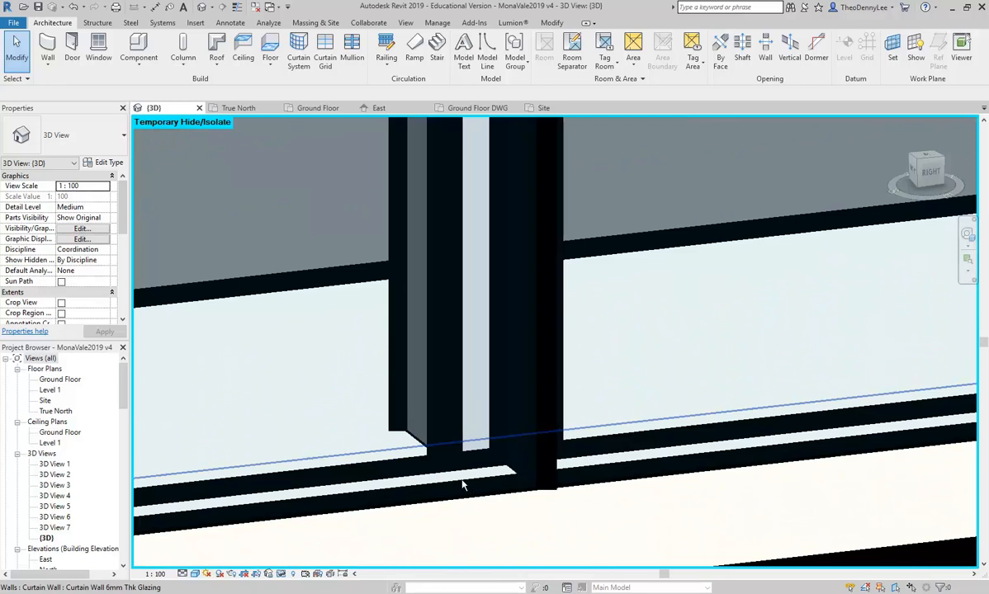
{"action": "middle_click_drag", "start_coordinate": [436, 405], "coordinate": [436, 348]}
{"action": "scroll", "coordinate": [436, 348], "scroll_direction": "down", "scroll_amount": 1}
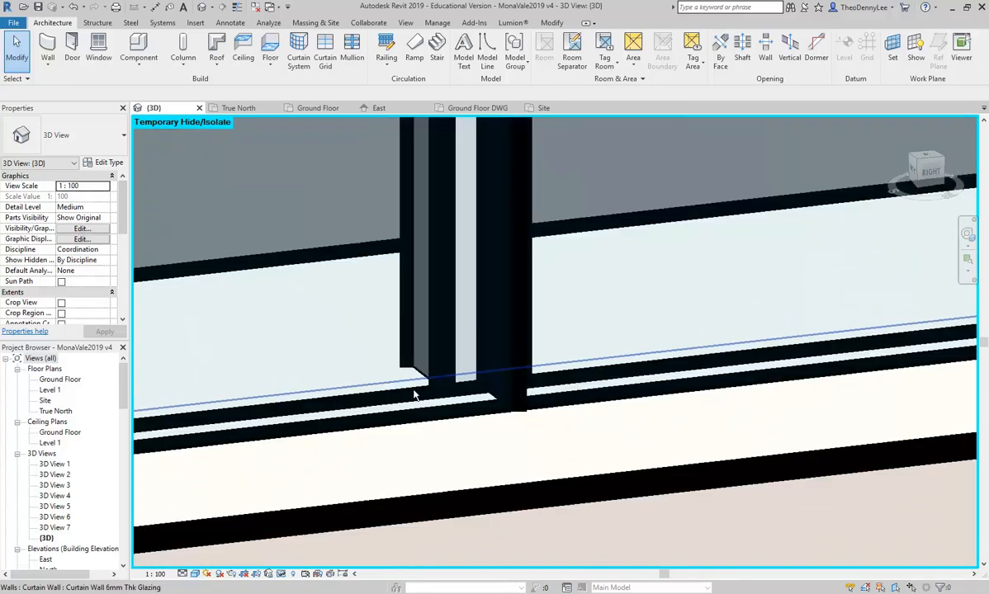
{"action": "left_click", "coordinate": [414, 314]}
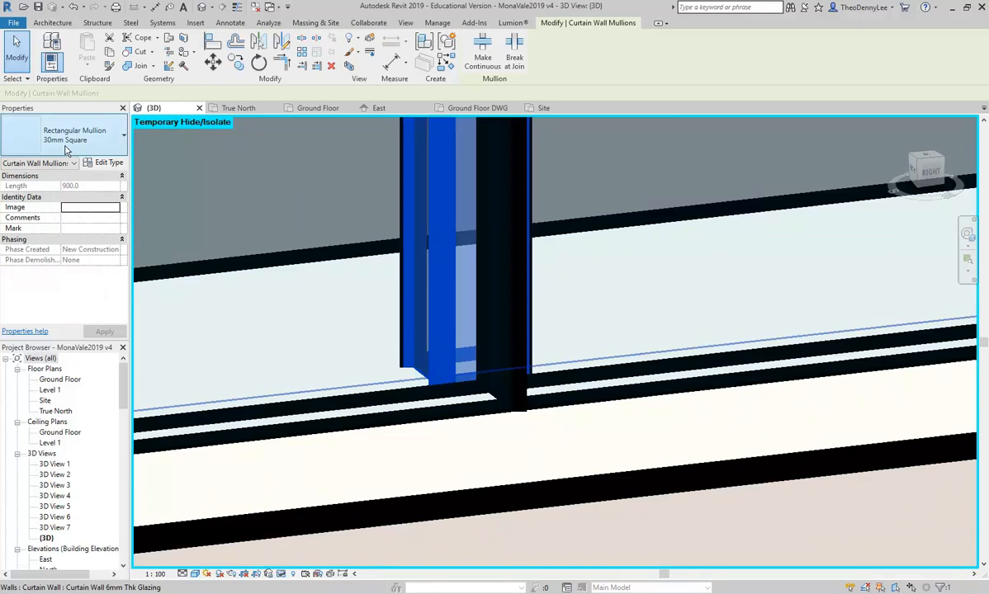
{"action": "key", "text": "Escape"}
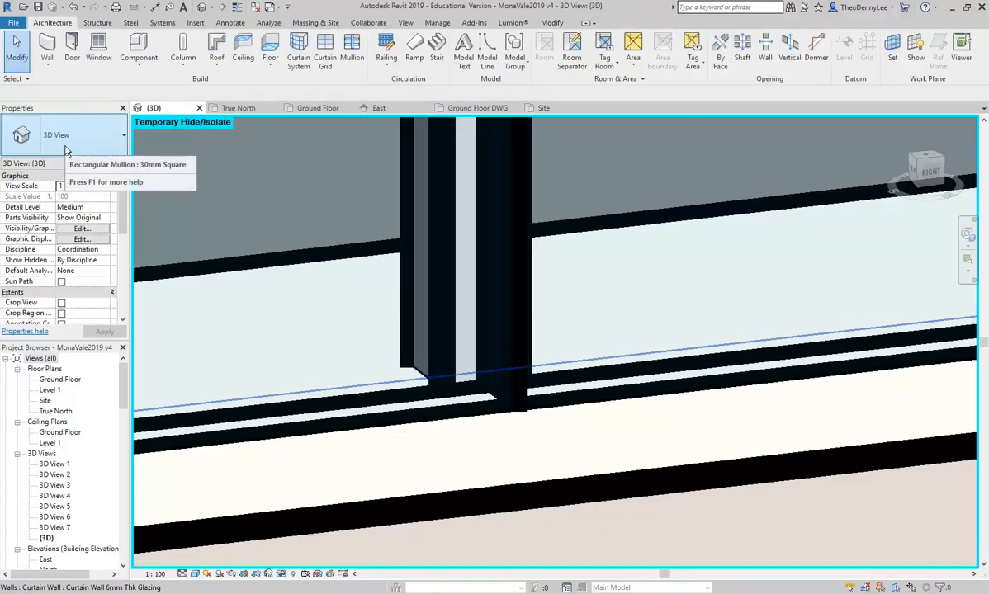
Review the offset and thickness type parameters of the Glazed system panel beside the mullion.
{"action": "left_click", "coordinate": [348, 419]}
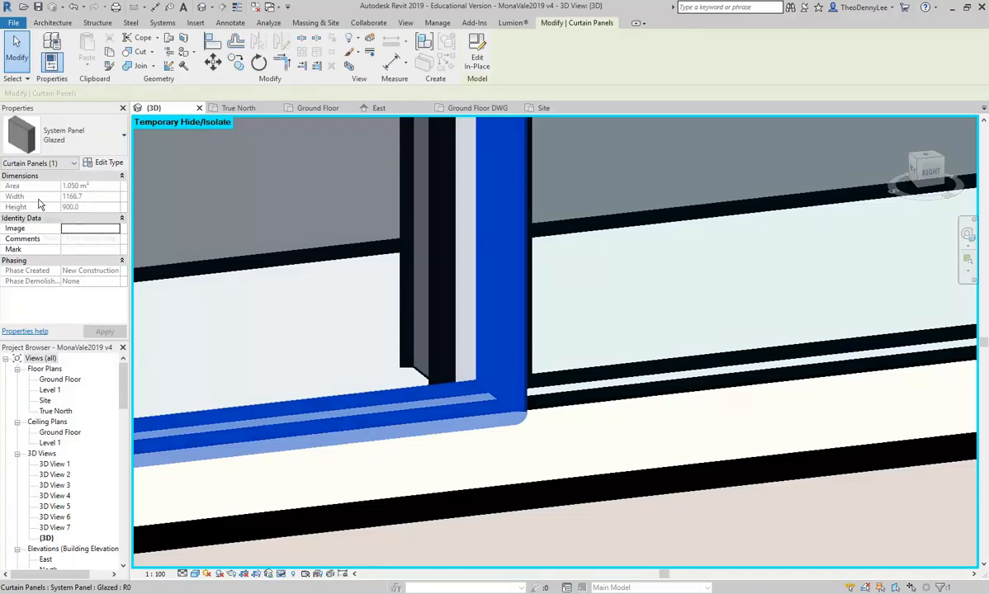
{"action": "left_click", "coordinate": [108, 167]}
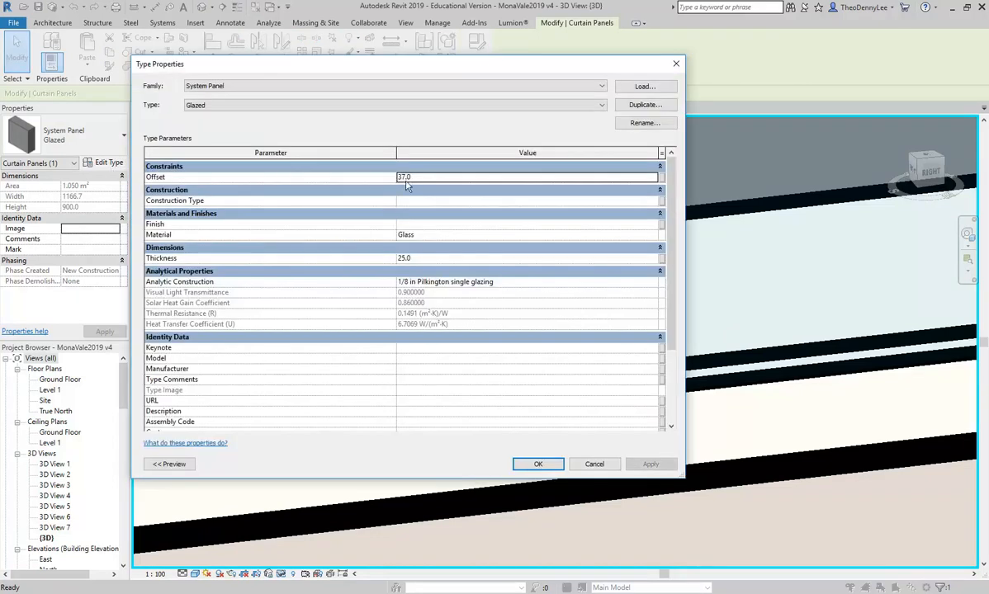
{"action": "left_click", "coordinate": [440, 259]}
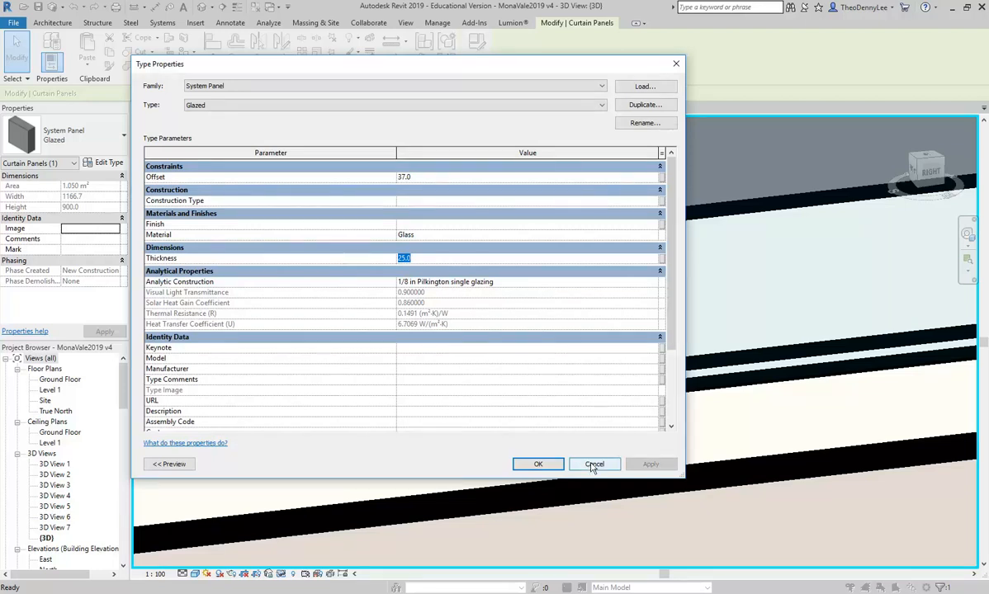
{"action": "left_click", "coordinate": [594, 464]}
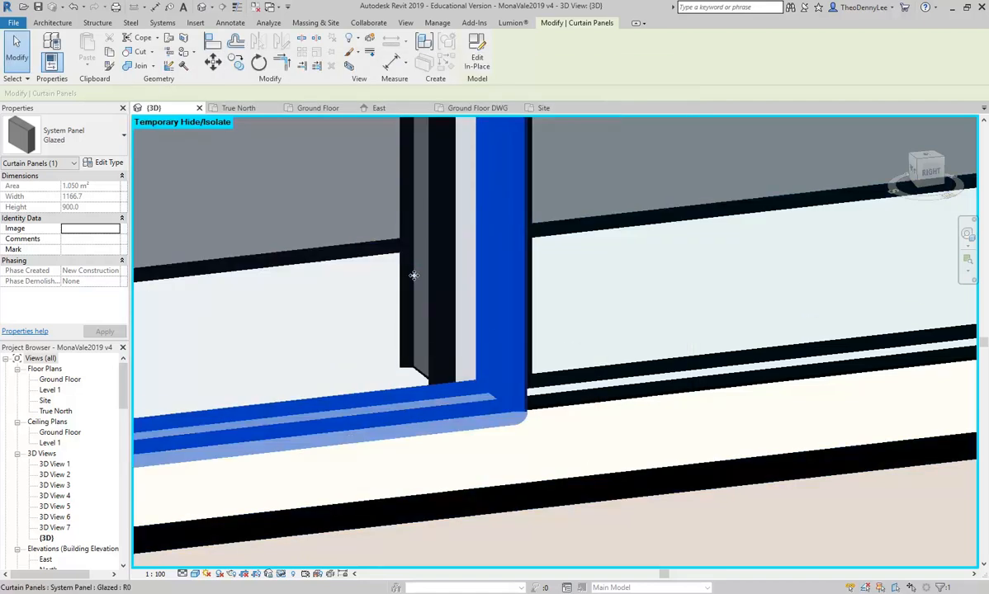
{"action": "key", "text": "Escape"}
Inspect the bottom corner of the curtain wall's right-hand bay and check the thickness parameter of its Glazed panel.
{"action": "scroll", "coordinate": [415, 281], "scroll_direction": "down", "scroll_amount": 2}
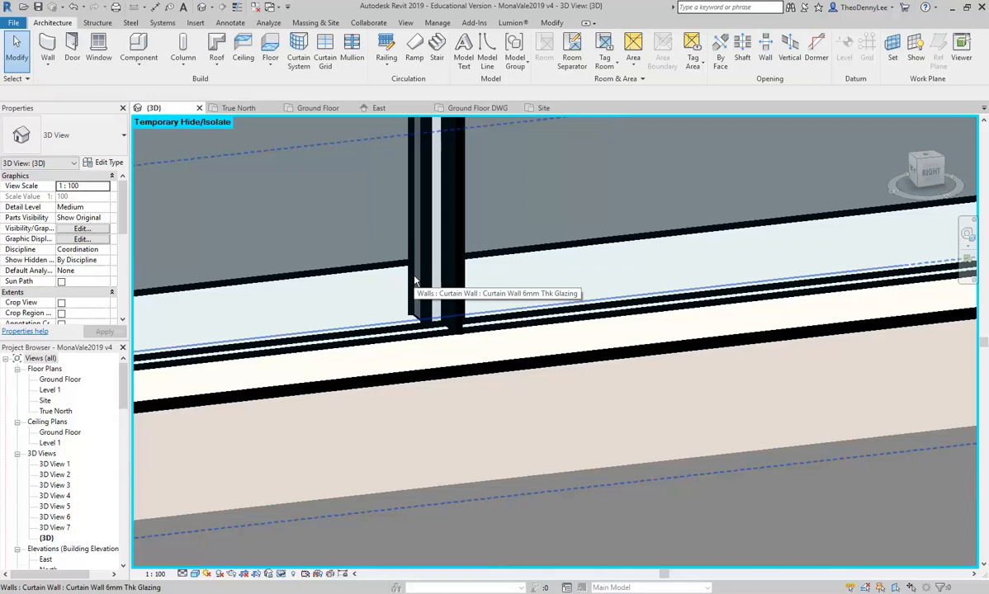
{"action": "scroll", "coordinate": [421, 314], "scroll_direction": "down", "scroll_amount": 3}
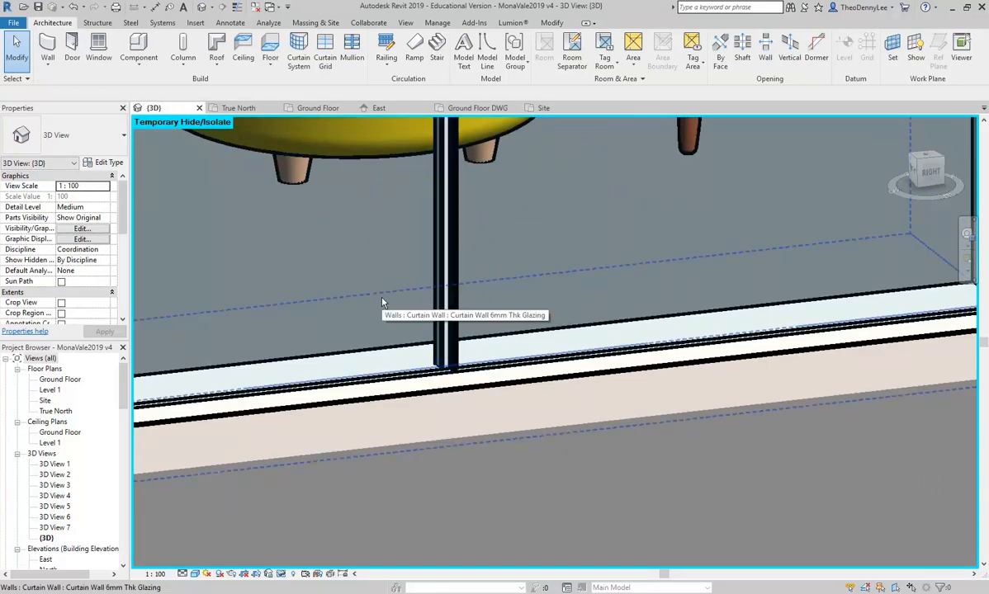
{"action": "middle_click_drag", "start_coordinate": [382, 303], "coordinate": [397, 344]}
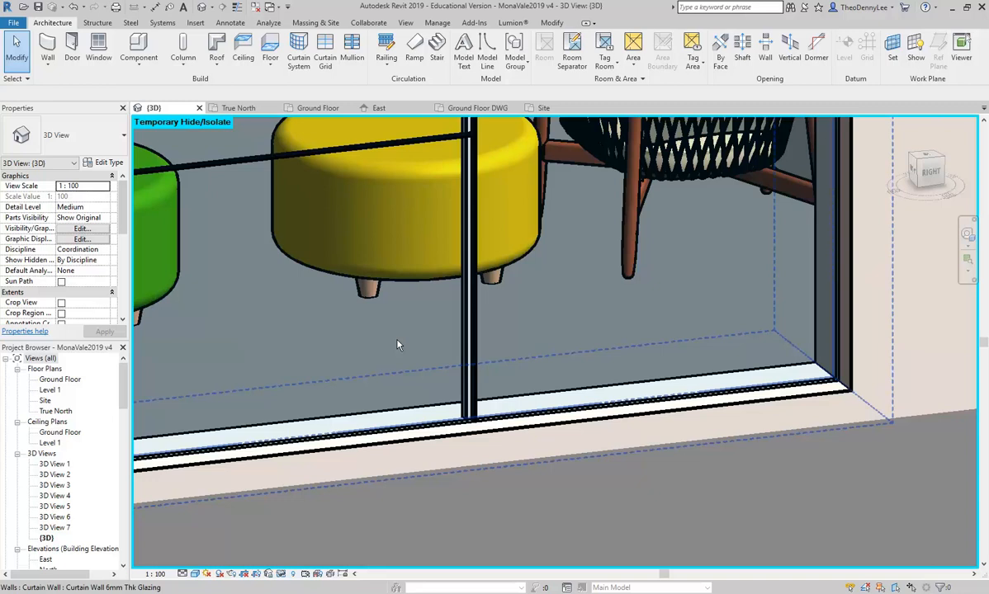
{"action": "scroll", "coordinate": [396, 344], "scroll_direction": "down", "scroll_amount": 4}
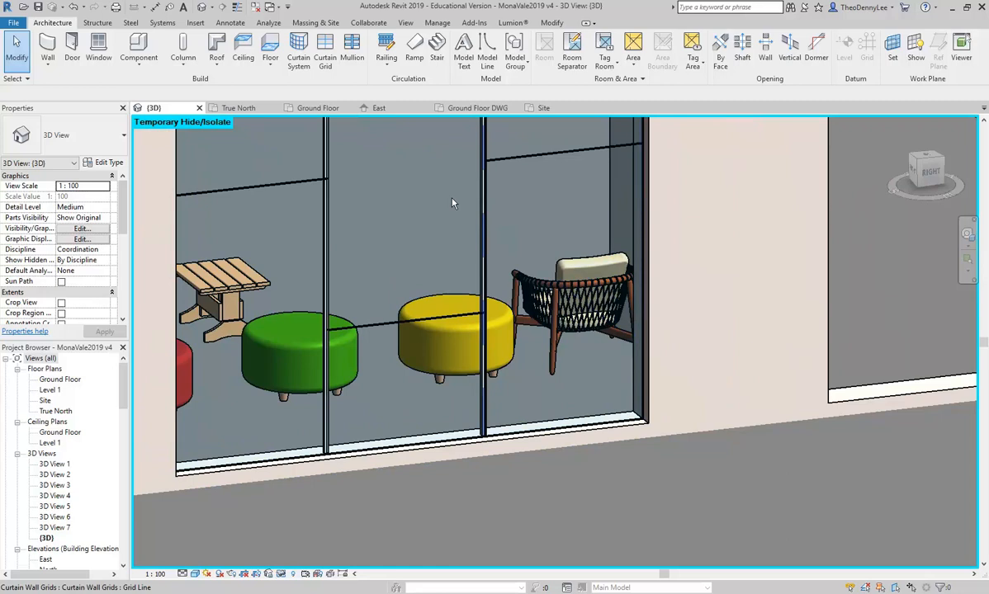
{"action": "scroll", "coordinate": [553, 371], "scroll_direction": "up", "scroll_amount": 4}
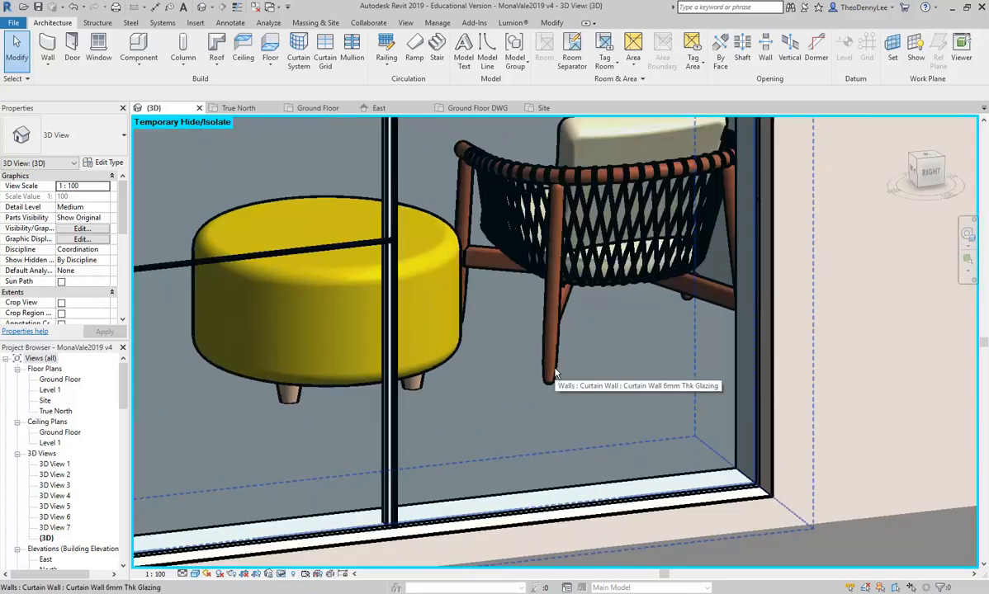
{"action": "middle_click_drag", "start_coordinate": [554, 373], "coordinate": [537, 255]}
{"action": "scroll", "coordinate": [550, 387], "scroll_direction": "up", "scroll_amount": 3}
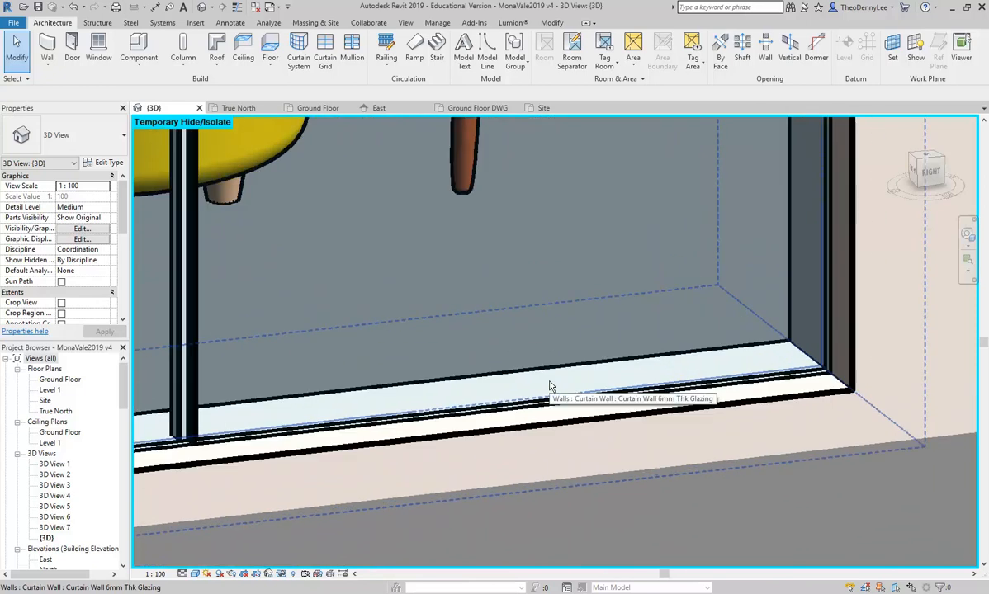
{"action": "middle_click_drag", "start_coordinate": [550, 386], "coordinate": [680, 383], "text": "shift"}
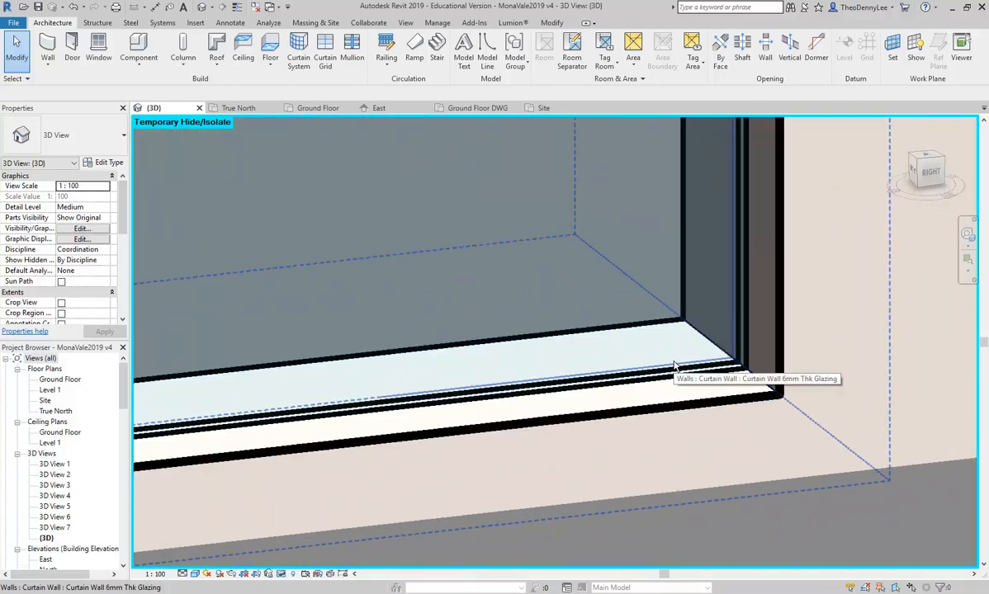
{"action": "left_click", "coordinate": [678, 379]}
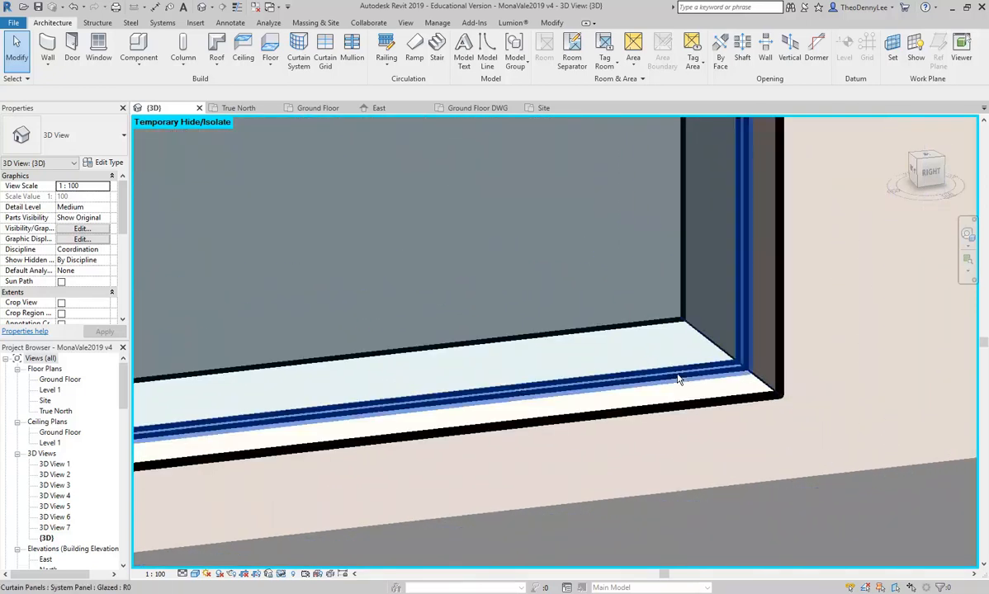
{"action": "left_click", "coordinate": [108, 163]}
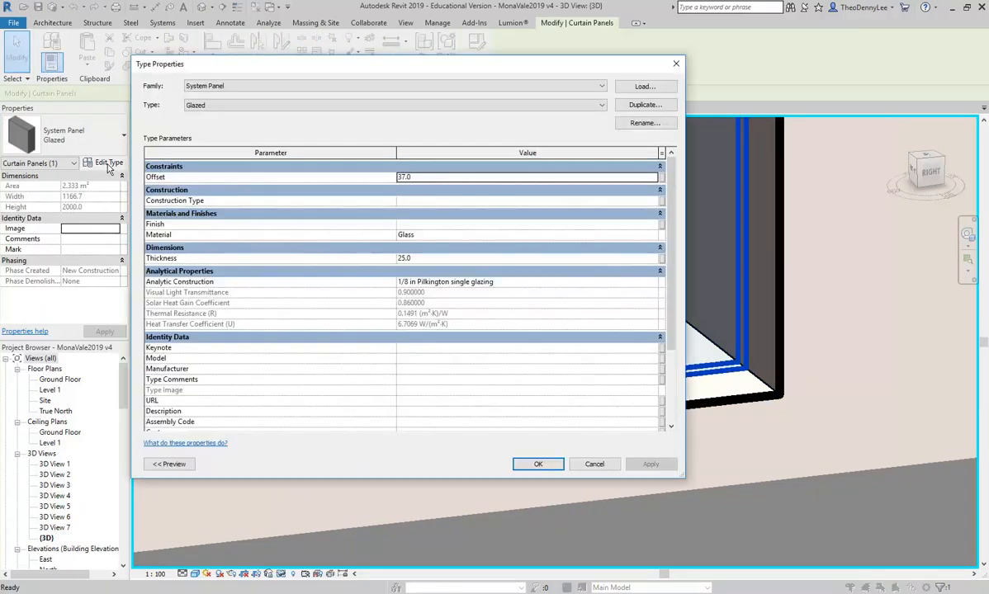
{"action": "left_click", "coordinate": [428, 259]}
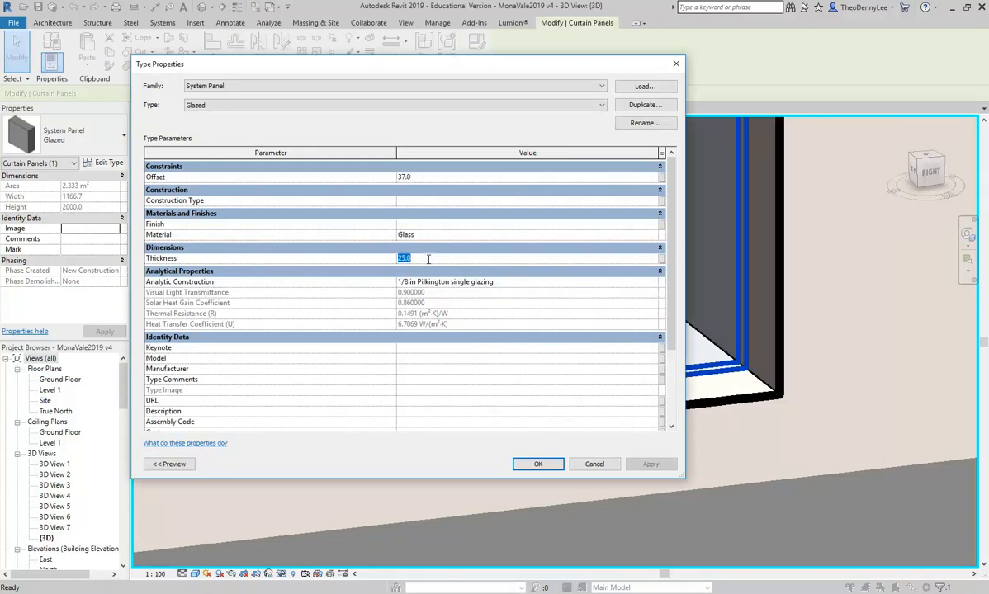
{"action": "left_click", "coordinate": [594, 464]}
{"action": "scroll", "coordinate": [472, 382], "scroll_direction": "up", "scroll_amount": 5}
{"action": "key", "text": "Escape"}
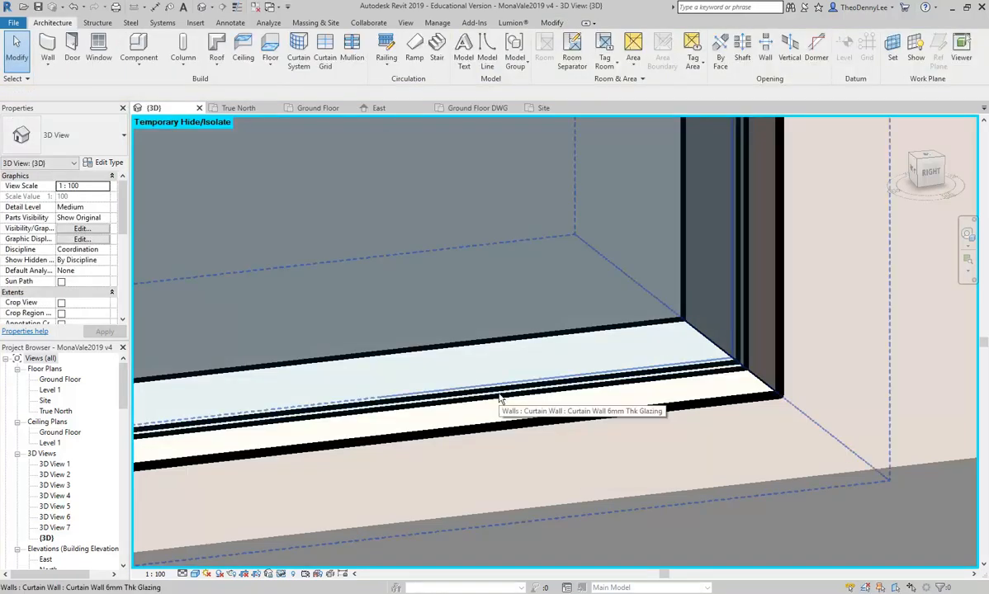
Set the thickness of the Glazed system panel type to 10 mm through the right-hand bay's panel.
{"action": "scroll", "coordinate": [499, 401], "scroll_direction": "down", "scroll_amount": 4}
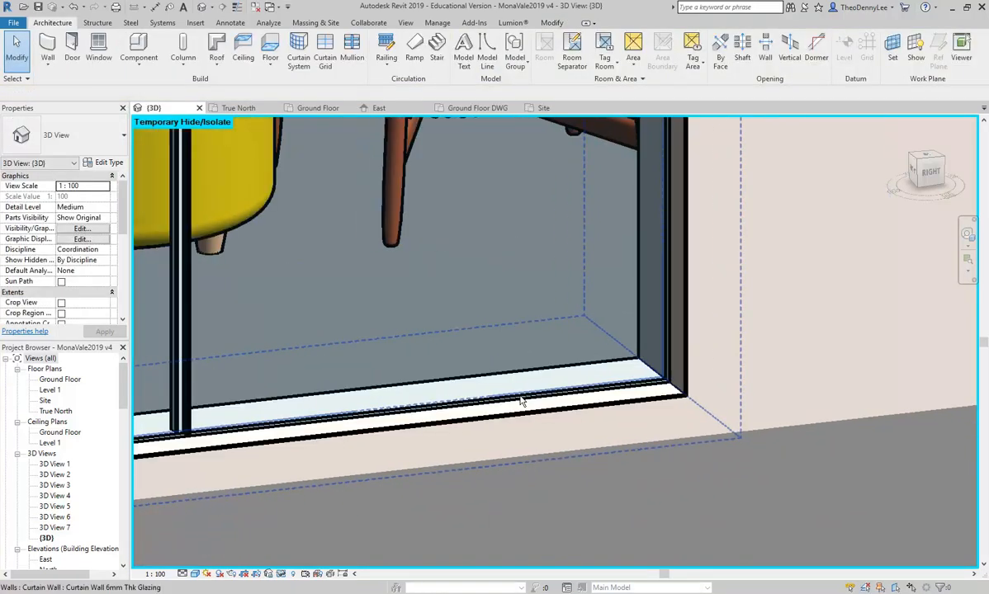
{"action": "scroll", "coordinate": [520, 400], "scroll_direction": "up", "scroll_amount": 2}
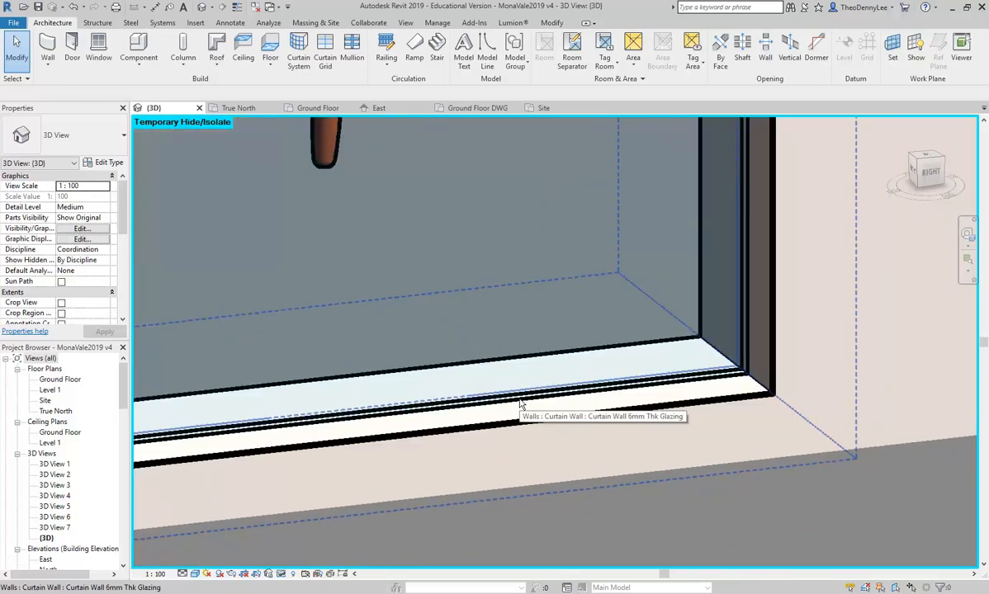
{"action": "key", "text": "Tab"}
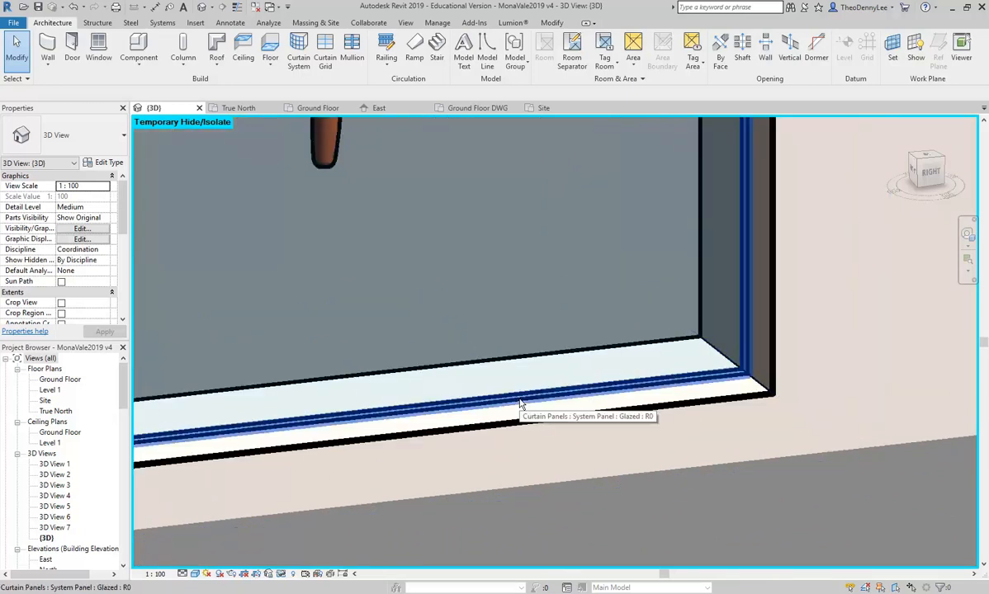
{"action": "left_click", "coordinate": [520, 403]}
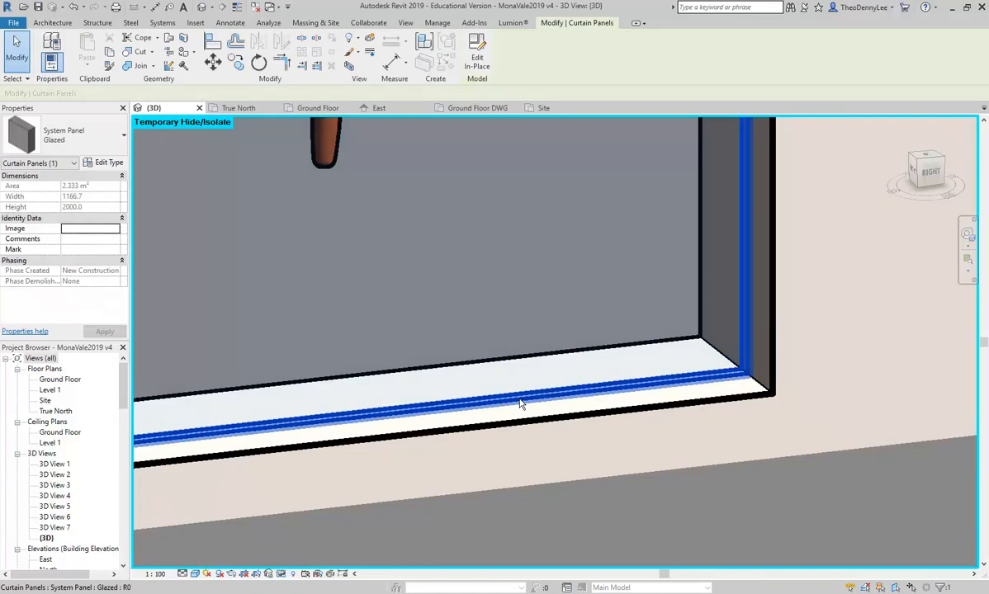
{"action": "left_click", "coordinate": [104, 163]}
{"action": "left_click", "coordinate": [443, 177]}
{"action": "left_click", "coordinate": [441, 260]}
{"action": "type", "text": "10"}
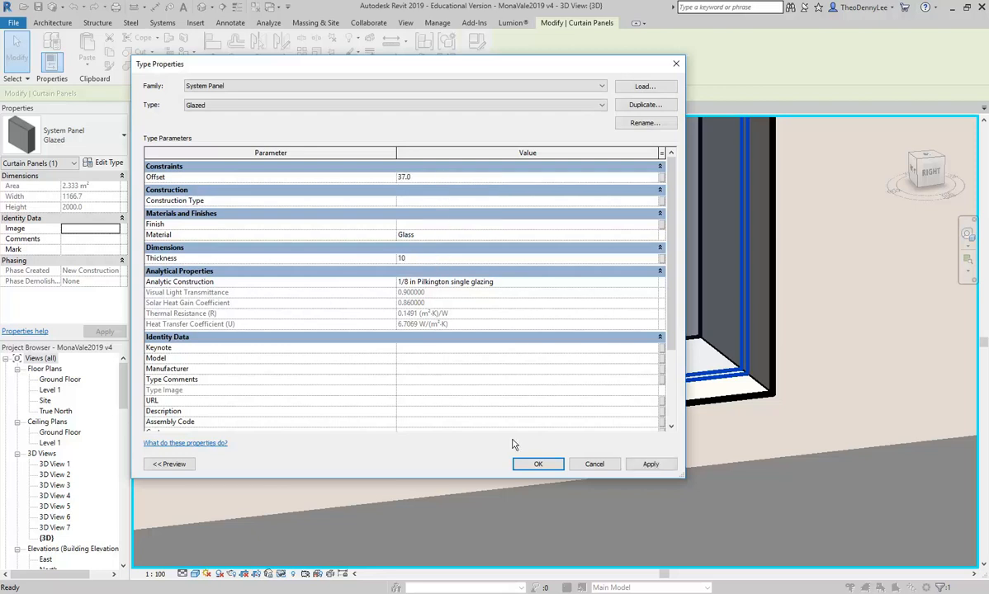
{"action": "left_click", "coordinate": [538, 464]}
{"action": "key", "text": "Escape"}
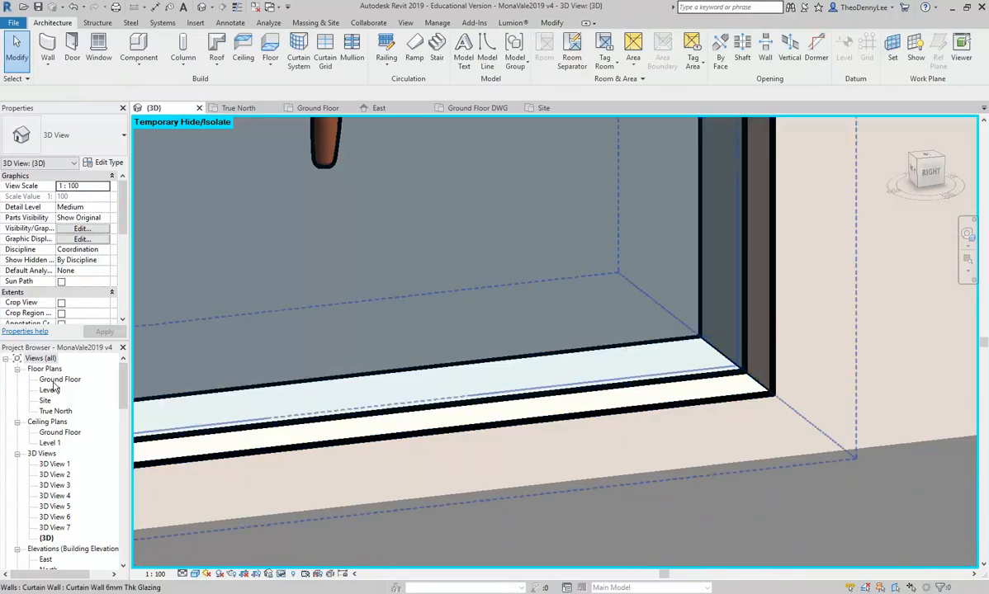
Examine the curtain wall glazing where it meets the end of the existing wall in the Ground Floor plan.
{"action": "scroll", "coordinate": [775, 387], "scroll_direction": "up", "scroll_amount": 2}
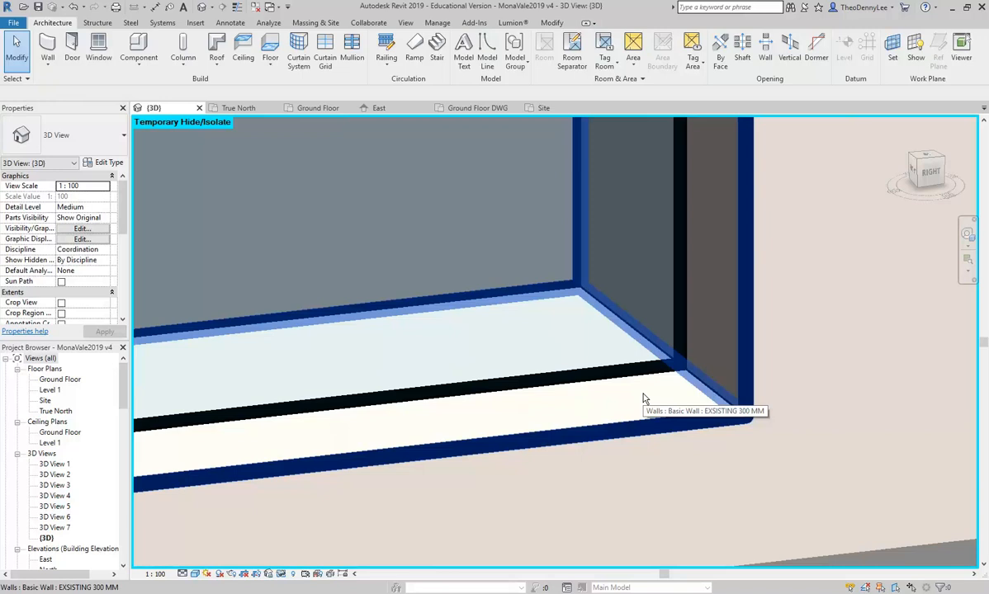
{"action": "double_click", "coordinate": [60, 379]}
{"action": "scroll", "coordinate": [444, 378], "scroll_direction": "down", "scroll_amount": 4}
{"action": "middle_click_drag", "start_coordinate": [505, 278], "coordinate": [505, 452]}
{"action": "scroll", "coordinate": [472, 293], "scroll_direction": "down", "scroll_amount": 1}
{"action": "mouse_move", "coordinate": [472, 288]}
{"action": "middle_mouse_down"}
{"action": "mouse_move", "coordinate": [479, 454]}
{"action": "mouse_move", "coordinate": [466, 429]}
{"action": "middle_mouse_up"}
{"action": "mouse_move", "coordinate": [458, 255]}
{"action": "middle_mouse_down"}
{"action": "mouse_move", "coordinate": [462, 438]}
{"action": "mouse_move", "coordinate": [439, 441]}
{"action": "middle_mouse_up"}
{"action": "middle_click_drag", "start_coordinate": [426, 220], "coordinate": [430, 450]}
{"action": "scroll", "coordinate": [456, 335], "scroll_direction": "up", "scroll_amount": 3}
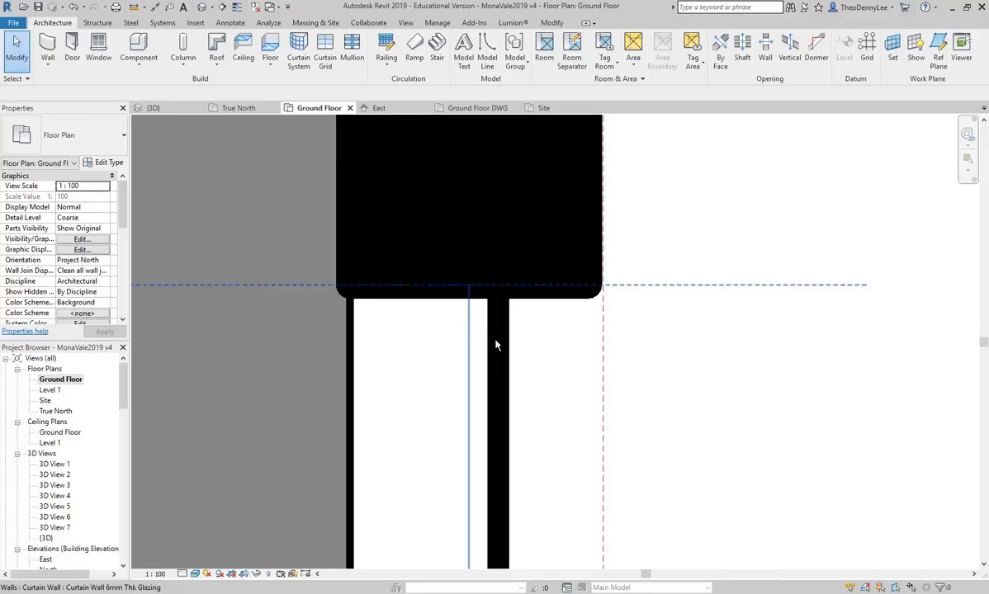
{"action": "left_click", "coordinate": [499, 343]}
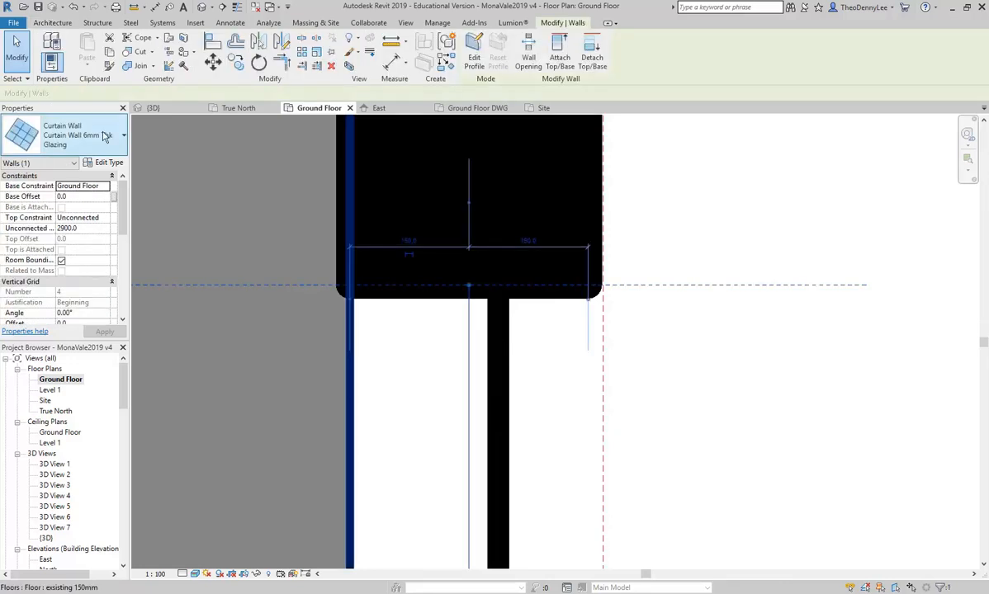
{"action": "left_click", "coordinate": [556, 381]}
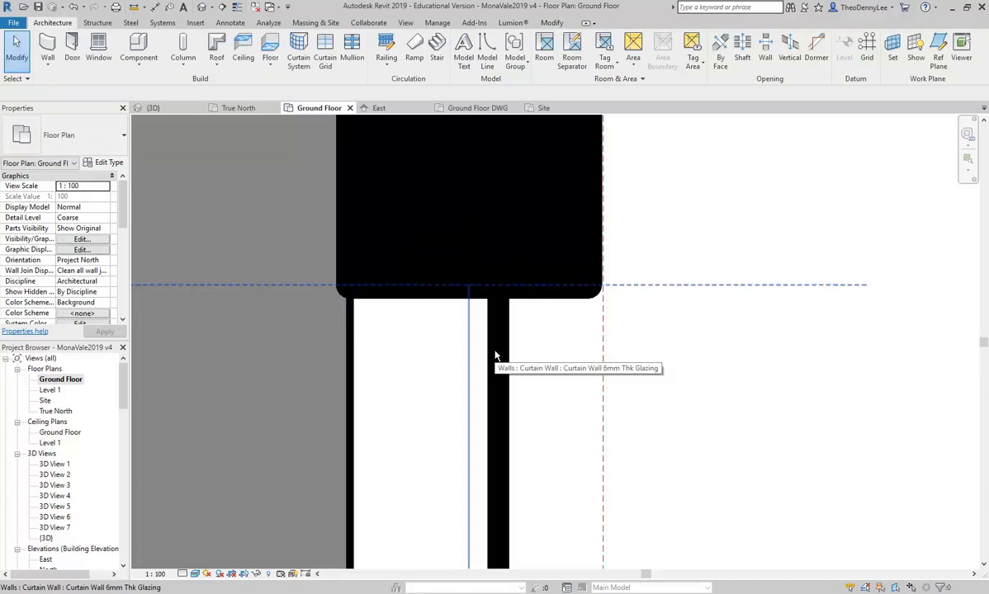
Set the Ground Floor plan's view scale to 1:50.
{"action": "scroll", "coordinate": [495, 357], "scroll_direction": "up", "scroll_amount": 4}
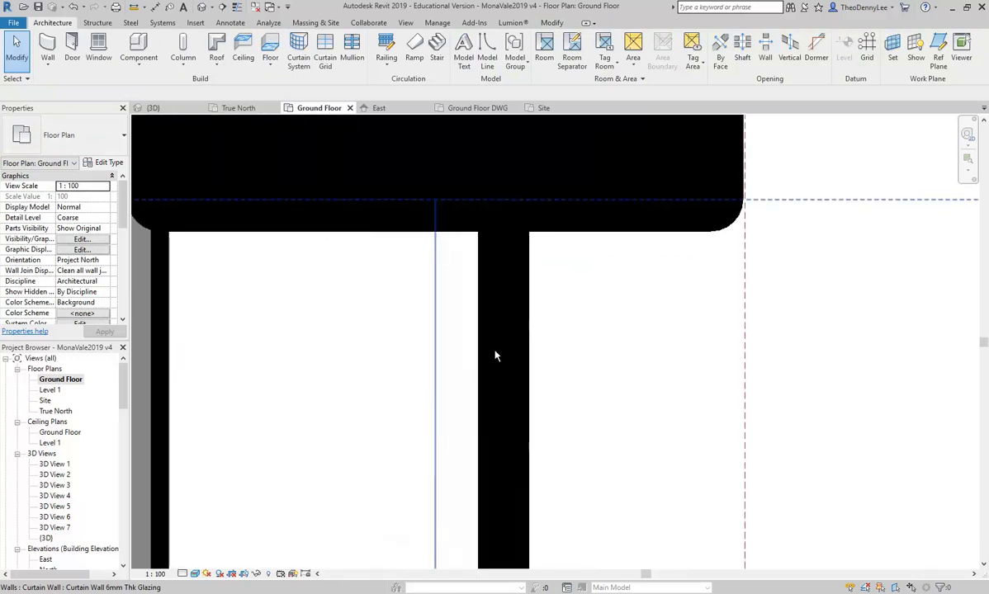
{"action": "left_click", "coordinate": [157, 573]}
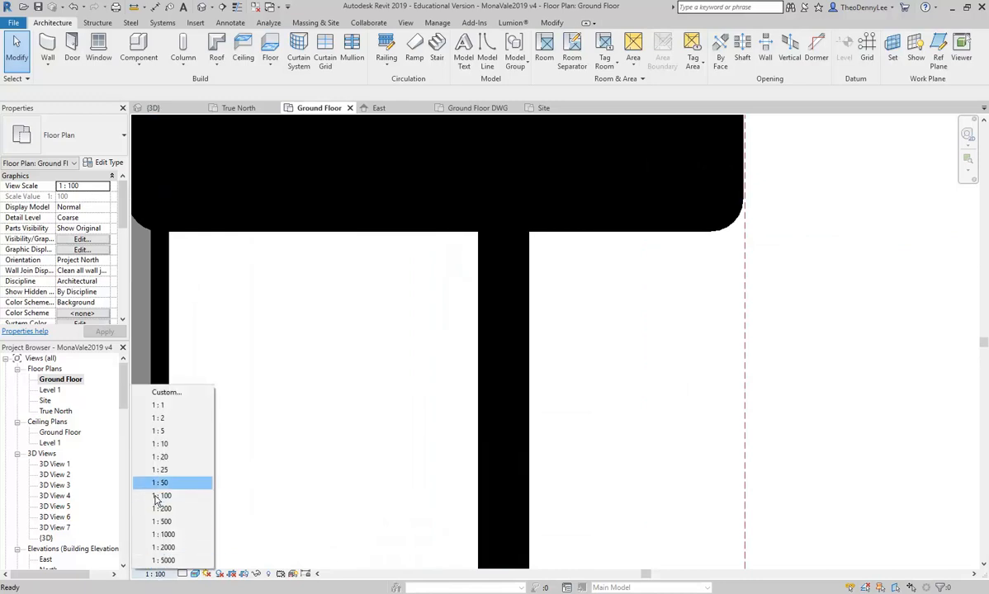
{"action": "left_click", "coordinate": [149, 467]}
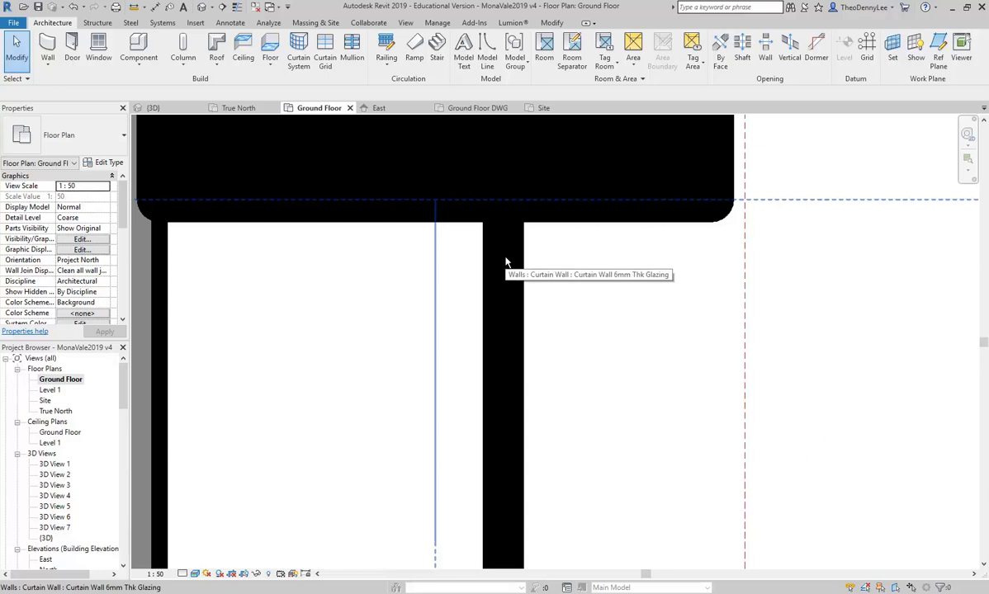
Set the thickness of the Glazed system panel type to 25 mm through the curtain wall panel beside the existing wall end.
{"action": "key", "text": "Tab"}
{"action": "left_click", "coordinate": [499, 260]}
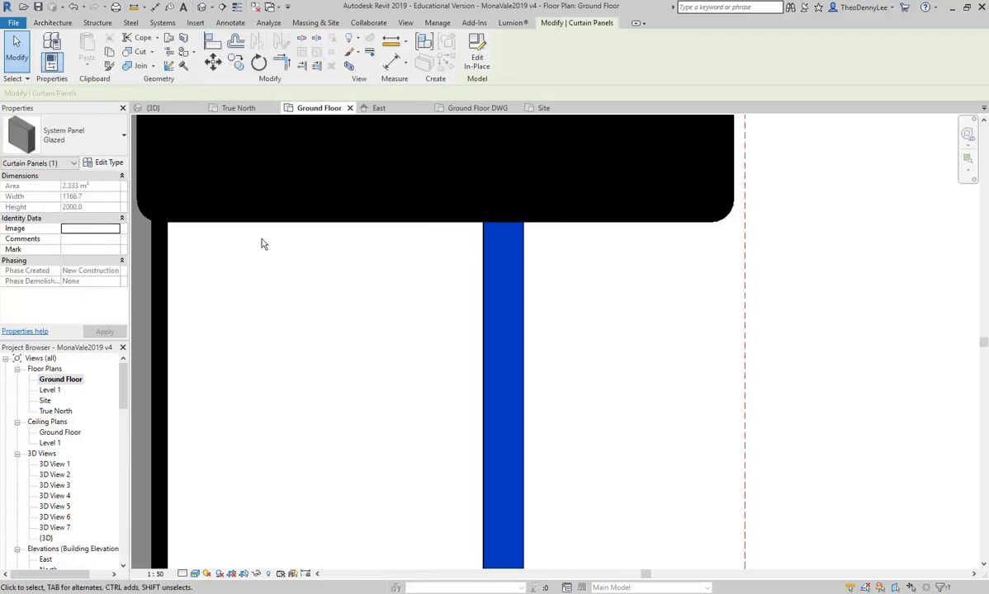
{"action": "left_click", "coordinate": [104, 163]}
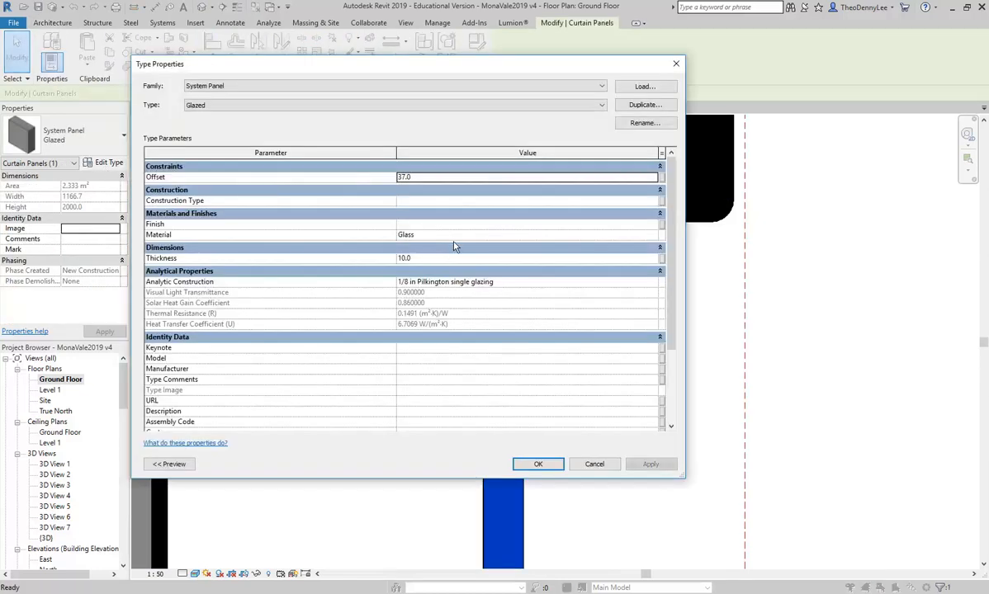
{"action": "left_click", "coordinate": [447, 258]}
{"action": "type", "text": "25"}
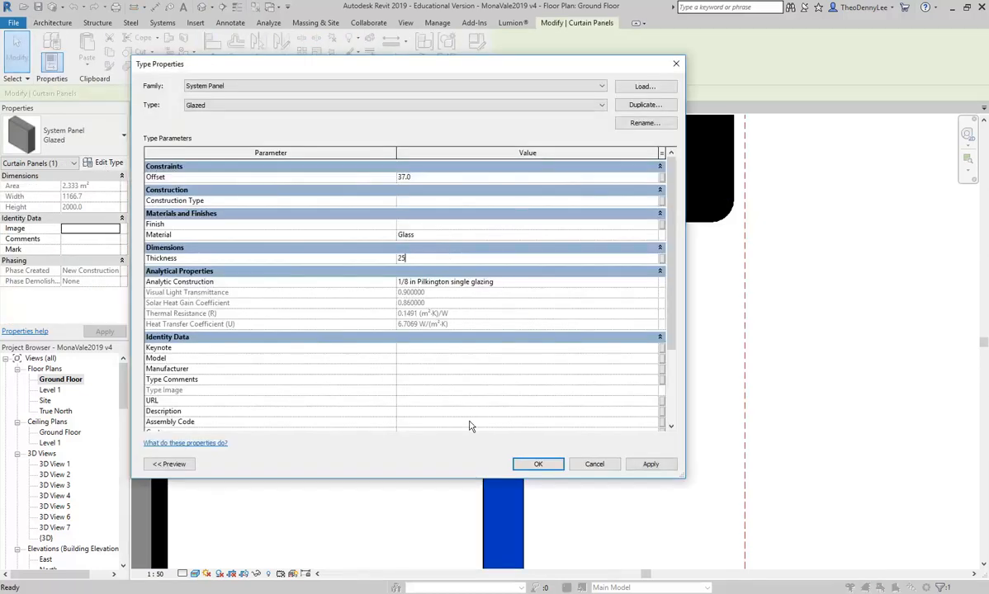
{"action": "left_click", "coordinate": [537, 464]}
{"action": "left_click", "coordinate": [430, 322]}
{"action": "scroll", "coordinate": [448, 281], "scroll_direction": "down", "scroll_amount": 3}
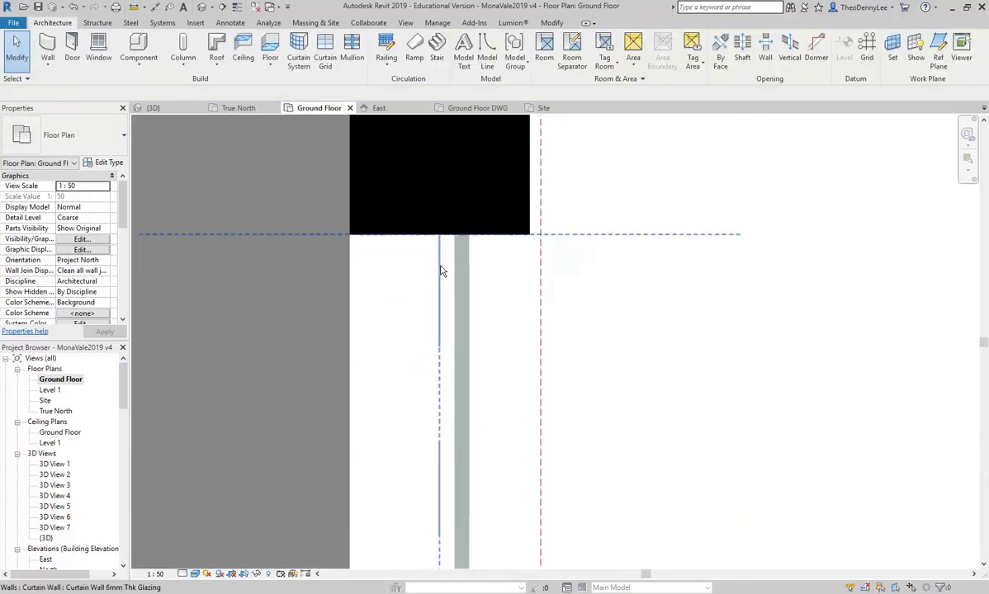
{"action": "scroll", "coordinate": [452, 264], "scroll_direction": "up", "scroll_amount": 3}
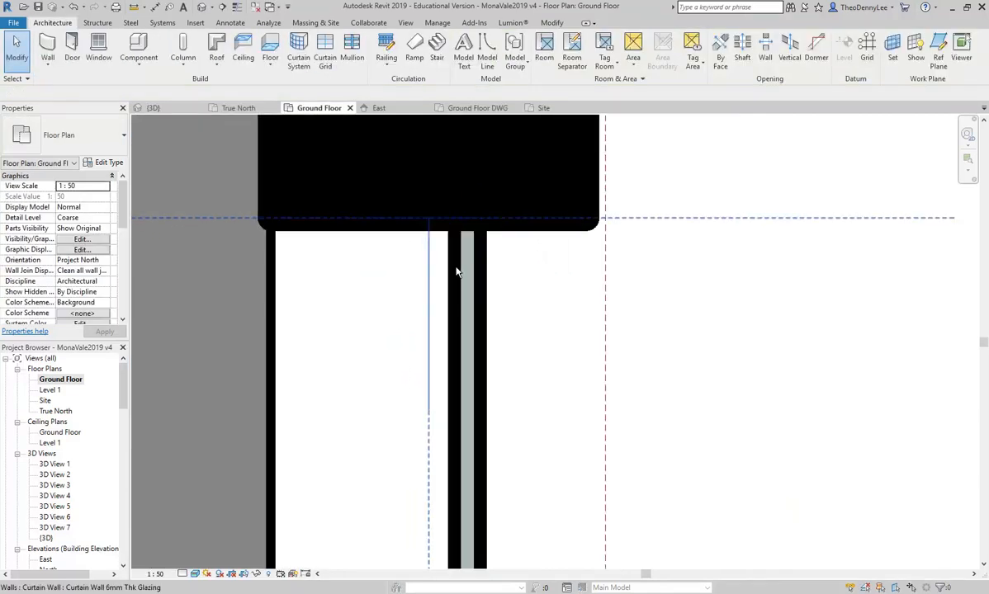
{"action": "scroll", "coordinate": [458, 273], "scroll_direction": "up", "scroll_amount": 2}
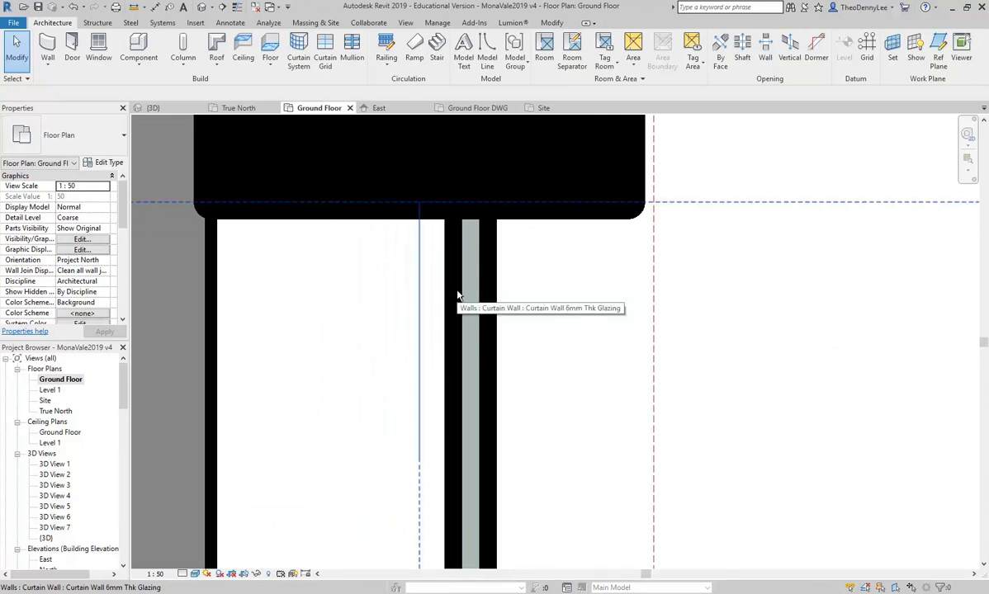
Reduce the Glazed system panel type's thickness to 15 mm through the same curtain panel.
{"action": "key", "text": "Tab"}
{"action": "left_click", "coordinate": [459, 295]}
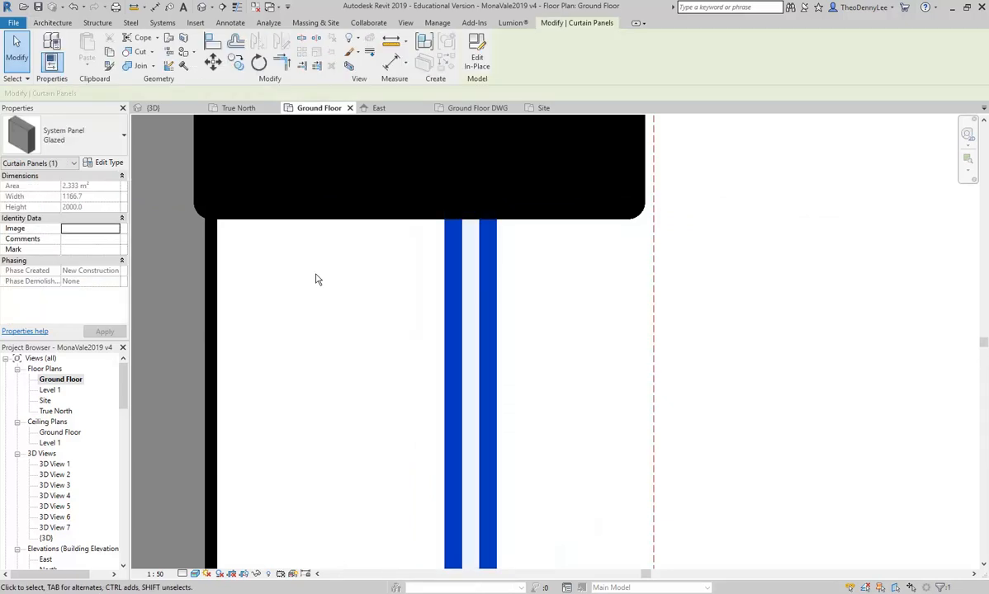
{"action": "left_click", "coordinate": [109, 164]}
{"action": "left_click", "coordinate": [461, 259]}
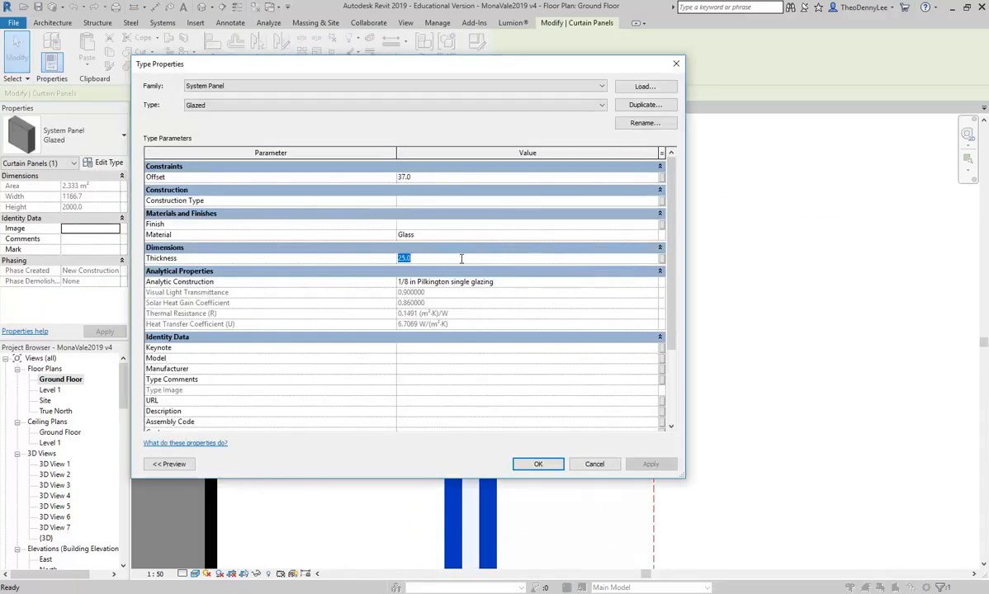
{"action": "type", "text": "15"}
{"action": "left_click", "coordinate": [536, 465]}
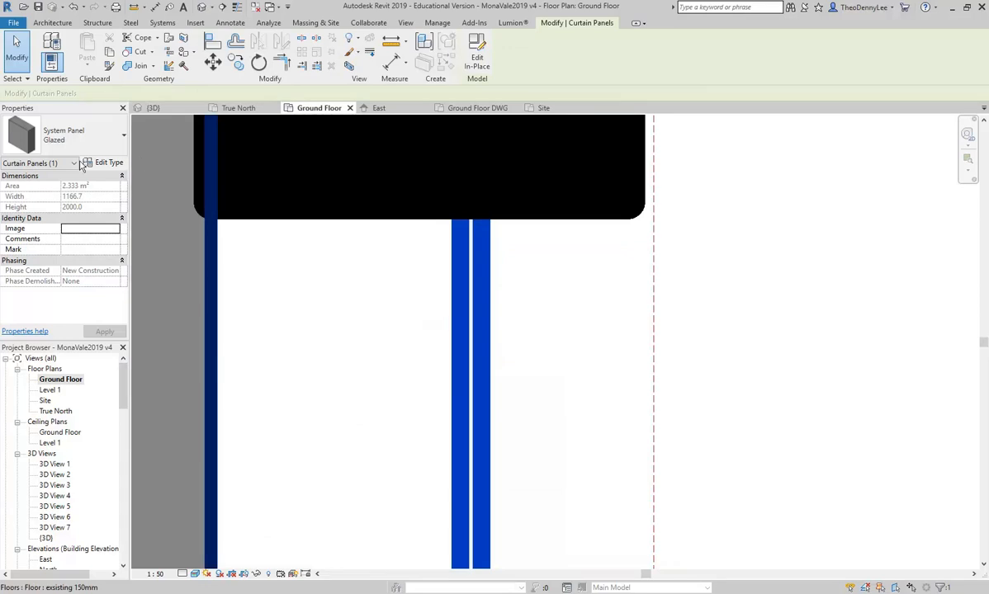
Set the Glazed system panel type's thickness to 20 mm and clear the selection.
{"action": "left_click", "coordinate": [107, 163]}
{"action": "left_click", "coordinate": [444, 259]}
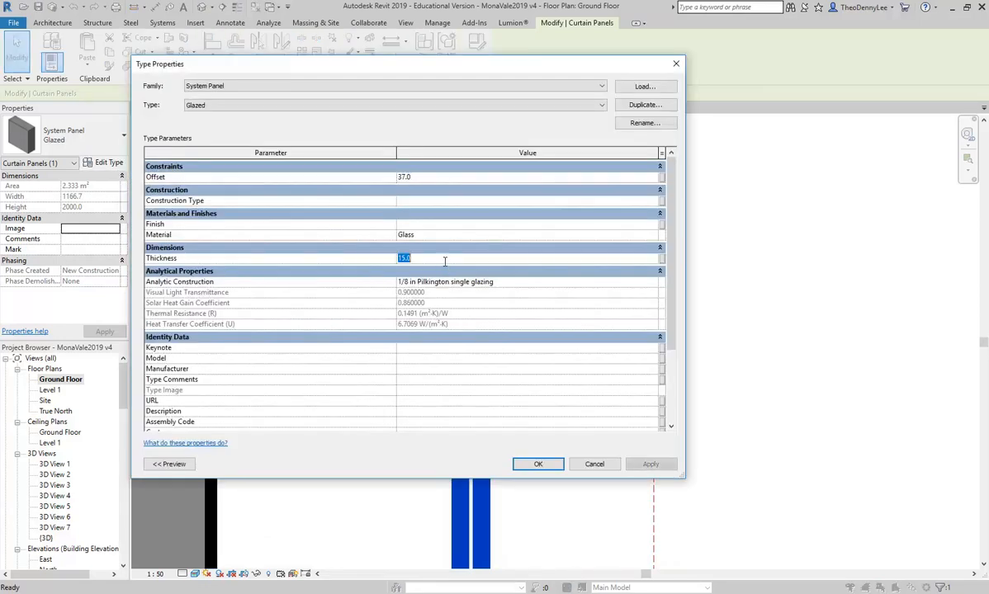
{"action": "type", "text": "20"}
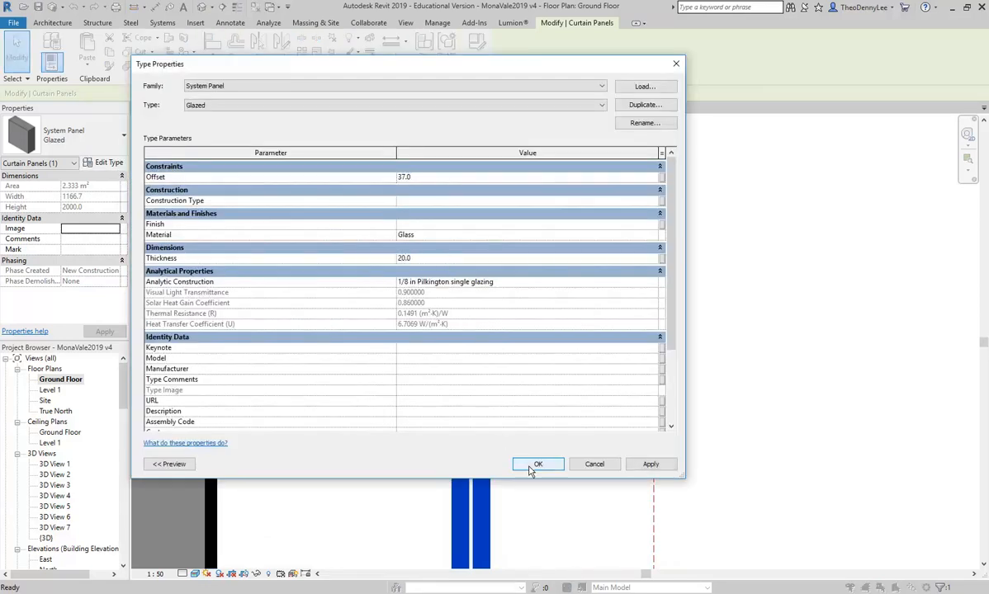
{"action": "left_click", "coordinate": [537, 464]}
{"action": "key", "text": "Escape"}
Examine the glazing along the curtain wall and its position relative to the square mullion in the Ground Floor plan.
{"action": "scroll", "coordinate": [416, 291], "scroll_direction": "down", "scroll_amount": 2}
{"action": "middle_click_drag", "start_coordinate": [430, 293], "coordinate": [453, 252]}
{"action": "scroll", "coordinate": [410, 262], "scroll_direction": "down", "scroll_amount": 1}
{"action": "middle_click_drag", "start_coordinate": [447, 404], "coordinate": [459, 252]}
{"action": "scroll", "coordinate": [462, 413], "scroll_direction": "down", "scroll_amount": 1}
{"action": "middle_click_drag", "start_coordinate": [459, 433], "coordinate": [455, 379]}
{"action": "middle_click_drag", "start_coordinate": [455, 470], "coordinate": [454, 306]}
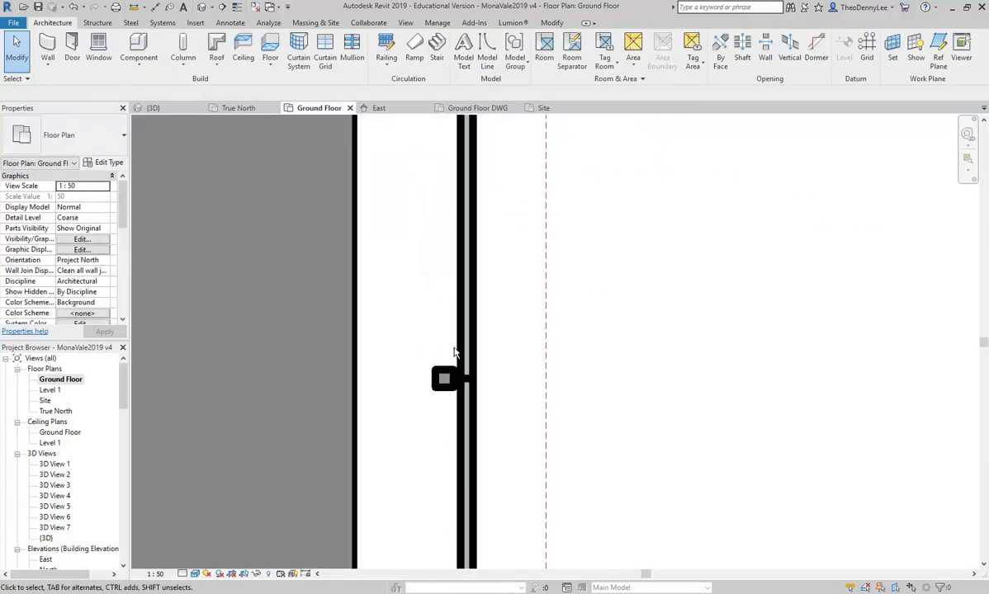
{"action": "scroll", "coordinate": [456, 379], "scroll_direction": "up", "scroll_amount": 2}
{"action": "scroll", "coordinate": [388, 345], "scroll_direction": "up", "scroll_amount": 2}
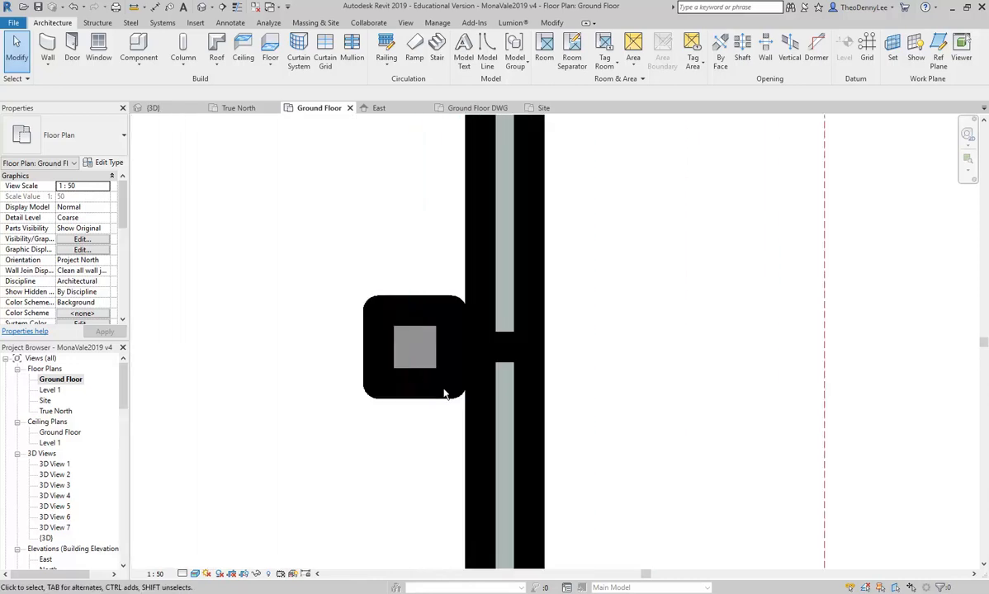
{"action": "scroll", "coordinate": [437, 318], "scroll_direction": "down", "scroll_amount": 1}
{"action": "middle_click_drag", "start_coordinate": [442, 320], "coordinate": [439, 451]}
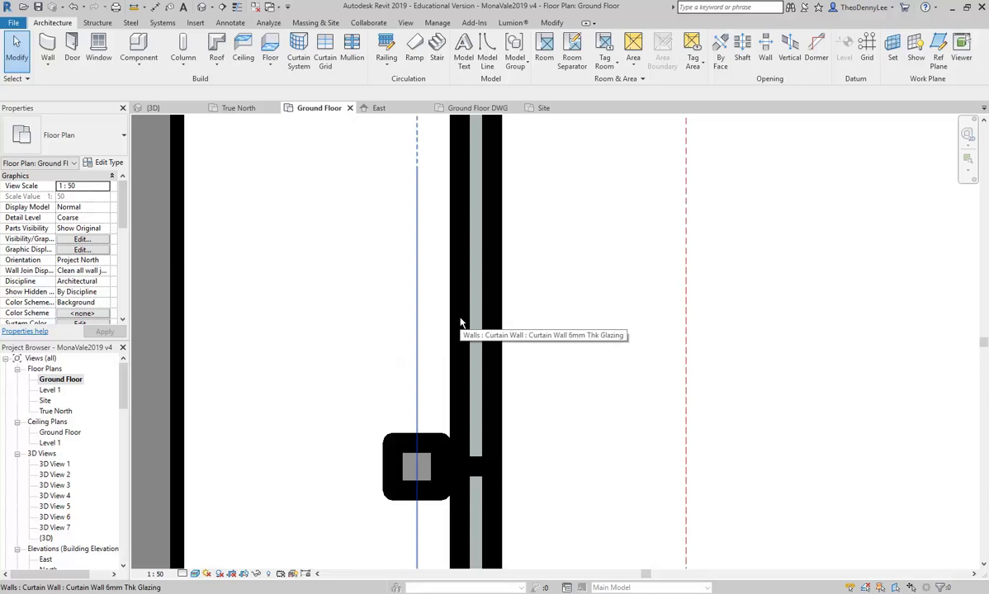
Set the Glazed system panel type's offset to 0 through the curtain panel above the mullion.
{"action": "key", "text": "Tab"}
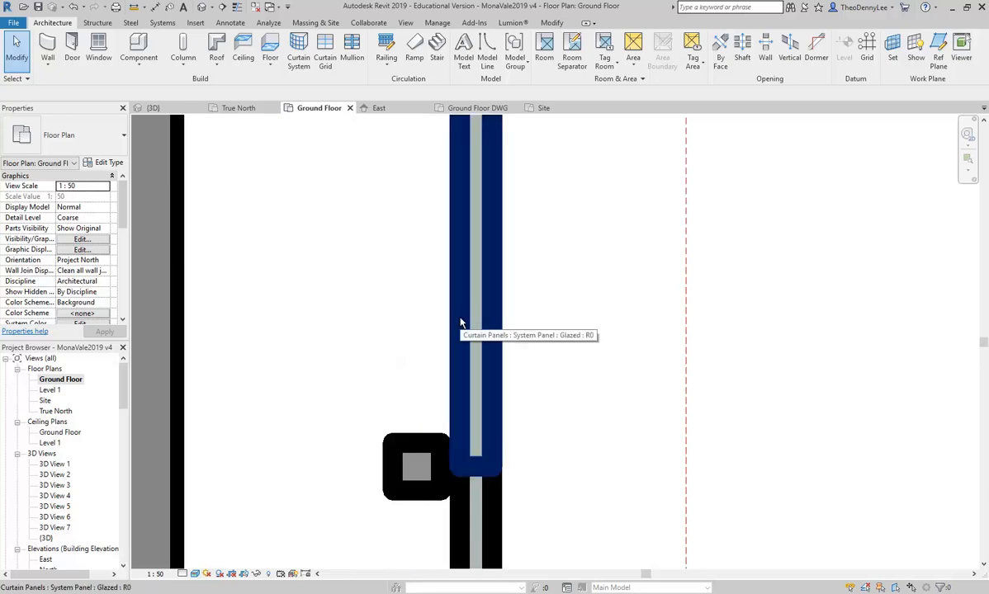
{"action": "left_click", "coordinate": [460, 322]}
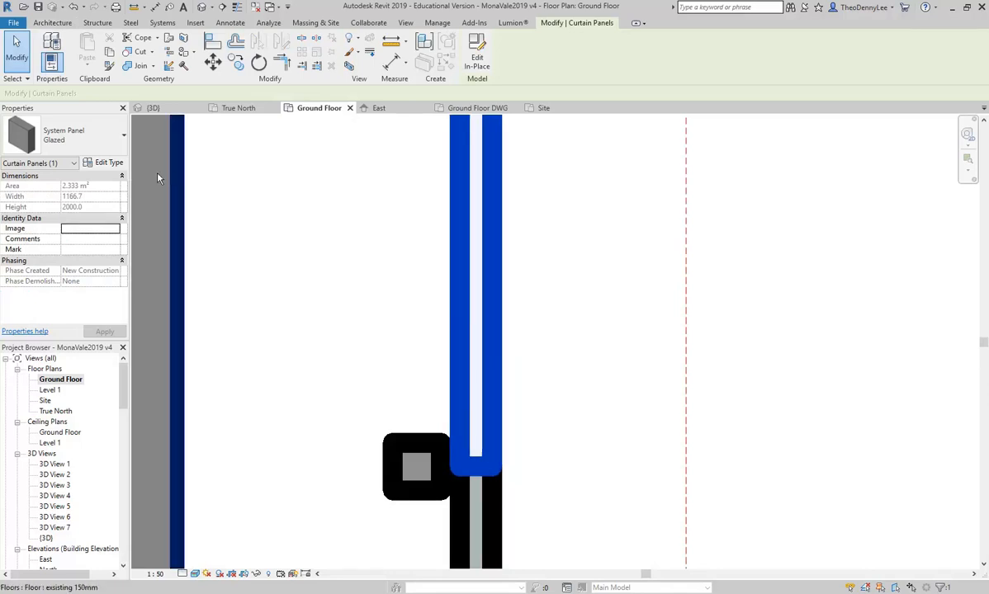
{"action": "left_click", "coordinate": [103, 162]}
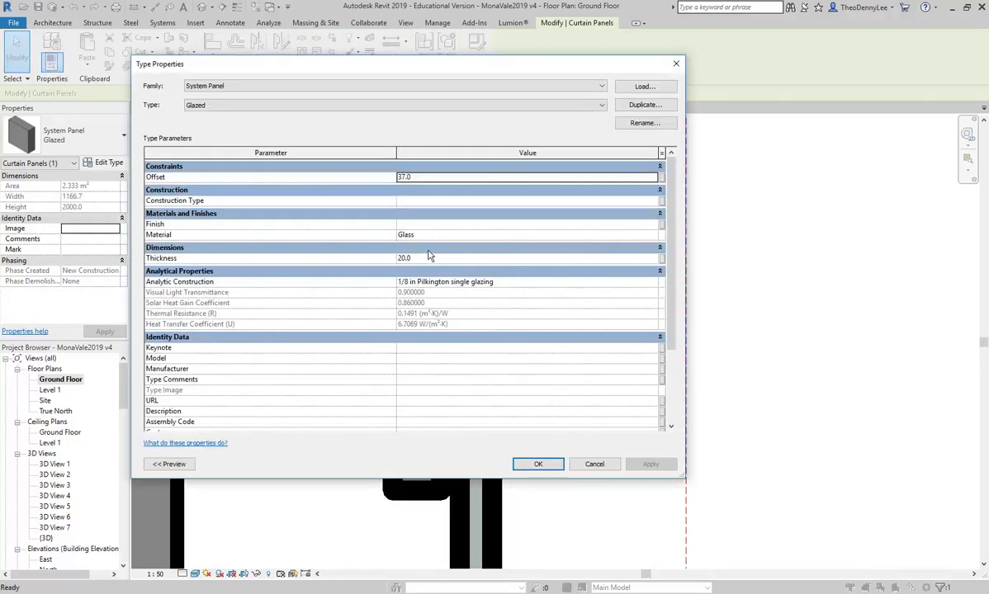
{"action": "double_click", "coordinate": [447, 259]}
{"action": "left_click", "coordinate": [436, 179]}
{"action": "double_click", "coordinate": [436, 178]}
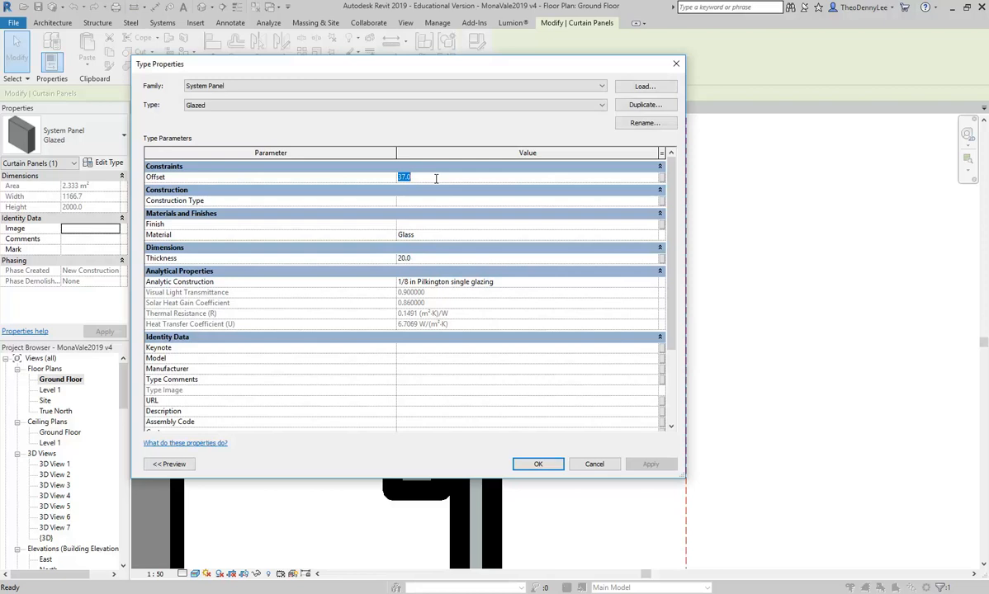
{"action": "key", "text": "Return"}
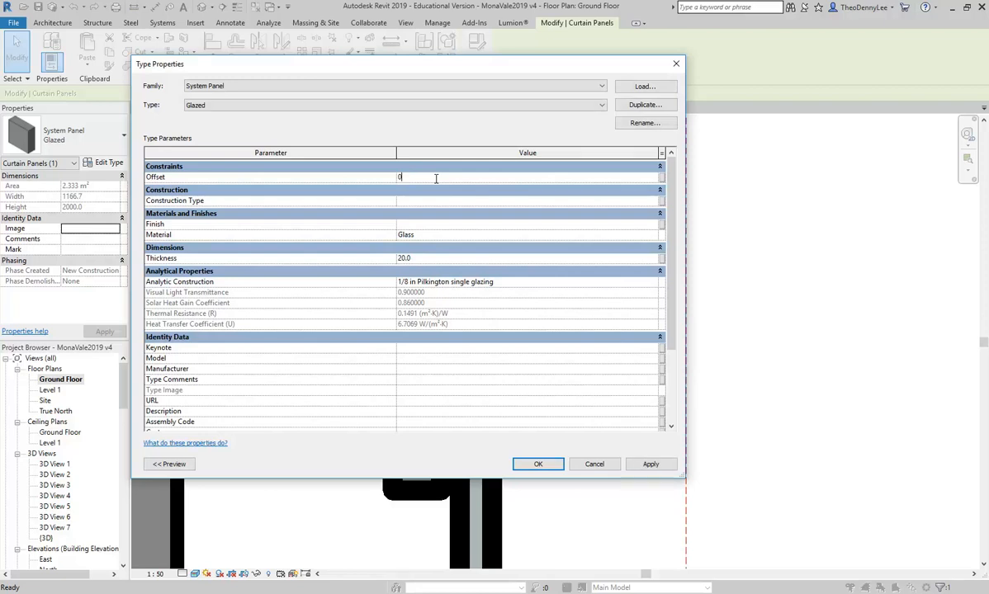
{"action": "left_click", "coordinate": [547, 468]}
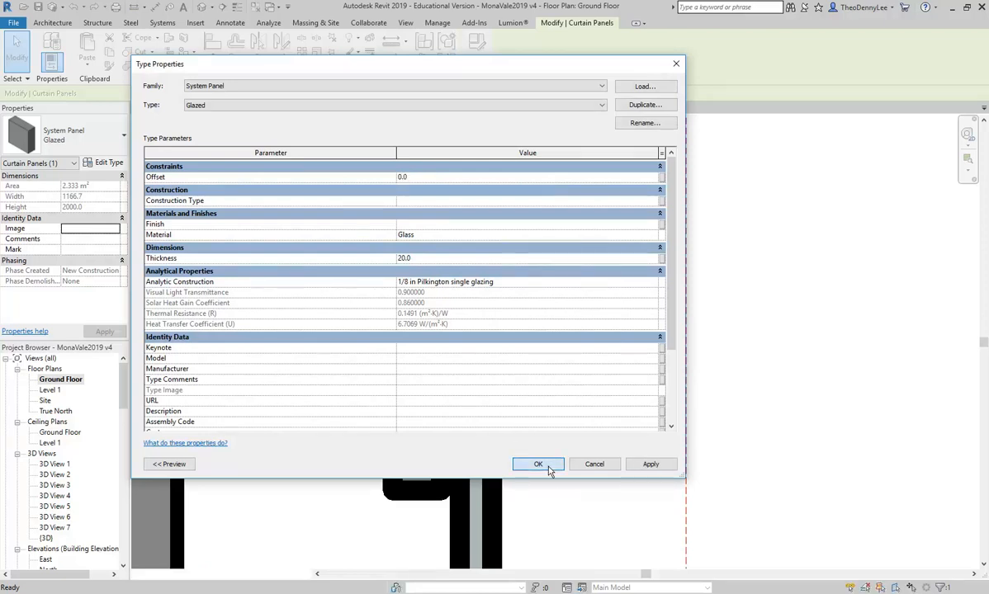
{"action": "scroll", "coordinate": [412, 487], "scroll_direction": "up", "scroll_amount": 2}
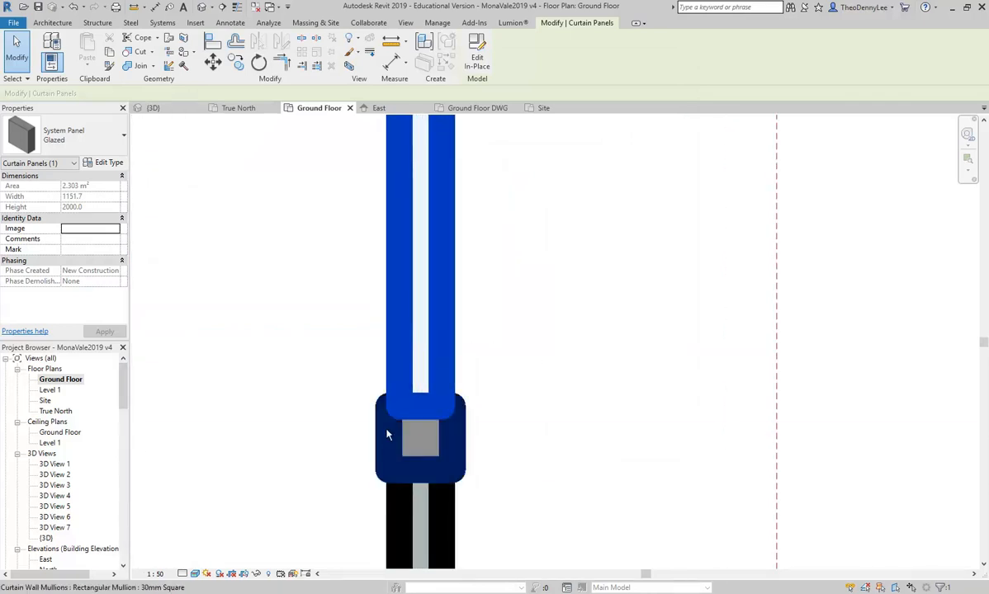
{"action": "key", "text": "Escape"}
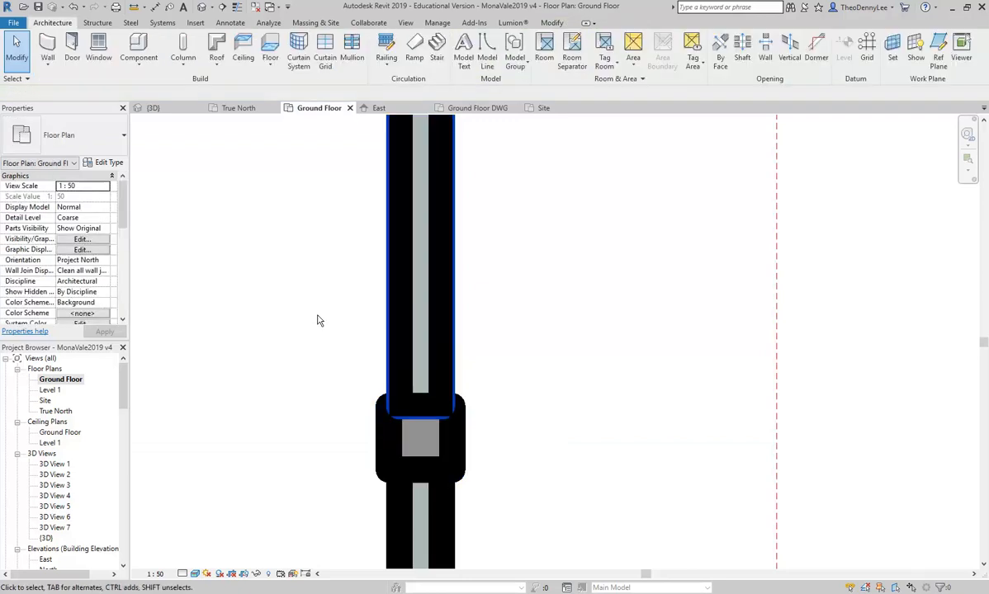
Inspect the glazed curtain wall in the front wall opening in the 3D view.
{"action": "left_click", "coordinate": [175, 109]}
{"action": "scroll", "coordinate": [335, 265], "scroll_direction": "down", "scroll_amount": 3}
{"action": "middle_click_drag", "start_coordinate": [340, 266], "coordinate": [529, 288]}
{"action": "scroll", "coordinate": [429, 289], "scroll_direction": "down", "scroll_amount": 1}
{"action": "middle_click_drag", "start_coordinate": [419, 287], "coordinate": [638, 292]}
{"action": "scroll", "coordinate": [363, 401], "scroll_direction": "down", "scroll_amount": 4}
{"action": "middle_click_drag", "start_coordinate": [367, 342], "coordinate": [539, 383]}
{"action": "scroll", "coordinate": [539, 383], "scroll_direction": "down", "scroll_amount": 2}
{"action": "scroll", "coordinate": [409, 305], "scroll_direction": "down", "scroll_amount": 1}
{"action": "middle_click_drag", "start_coordinate": [409, 305], "coordinate": [420, 360]}
{"action": "middle_click_drag", "start_coordinate": [472, 460], "coordinate": [471, 438]}
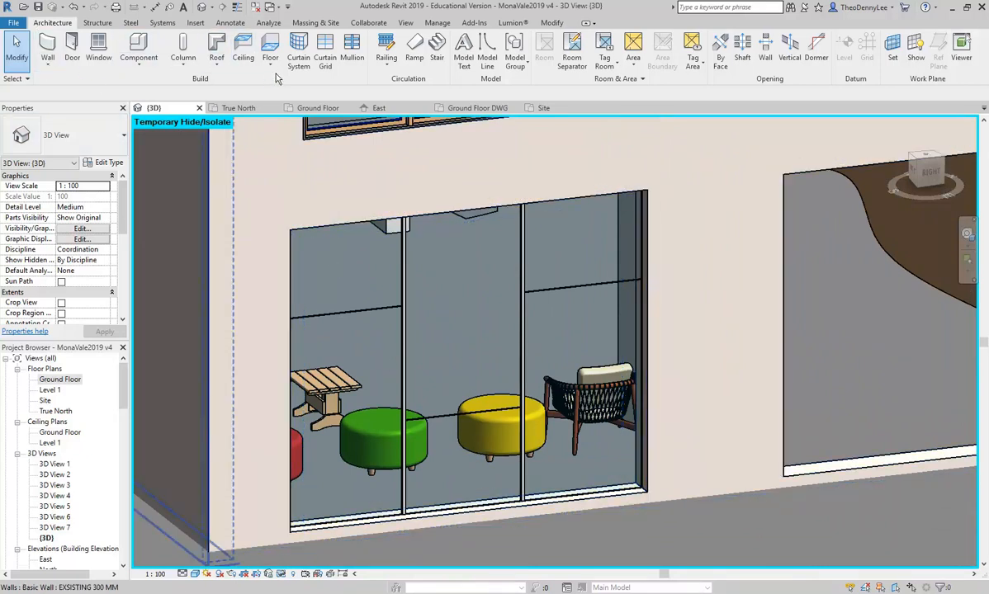
Try a 25mm Radius circular mullion on the right-hand bay's horizontal grid line and undo it.
{"action": "left_click", "coordinate": [347, 49]}
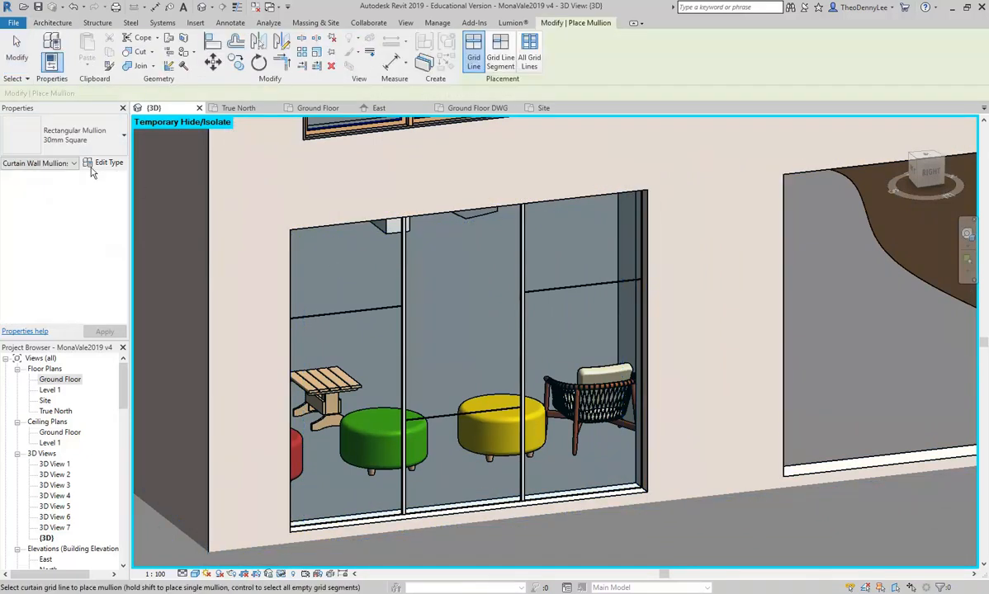
{"action": "left_click", "coordinate": [73, 134]}
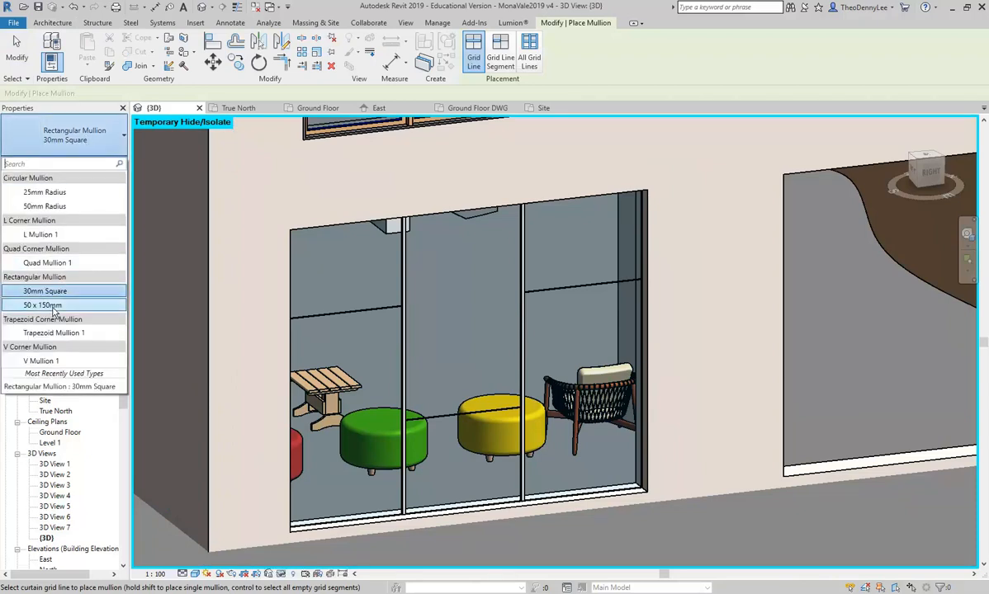
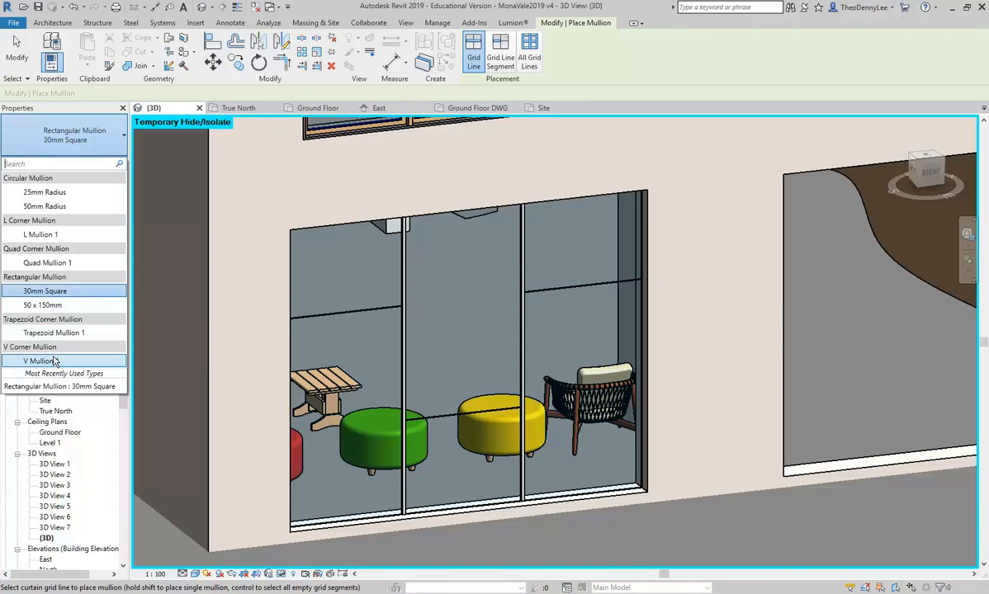
{"action": "left_click", "coordinate": [46, 193]}
{"action": "scroll", "coordinate": [565, 290], "scroll_direction": "up", "scroll_amount": 5}
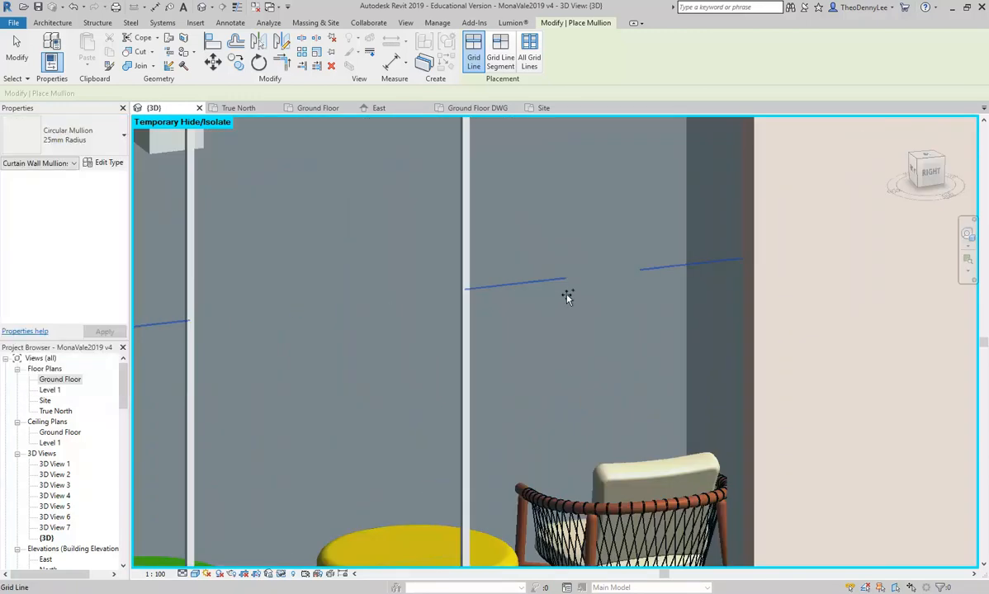
{"action": "left_click", "coordinate": [556, 279]}
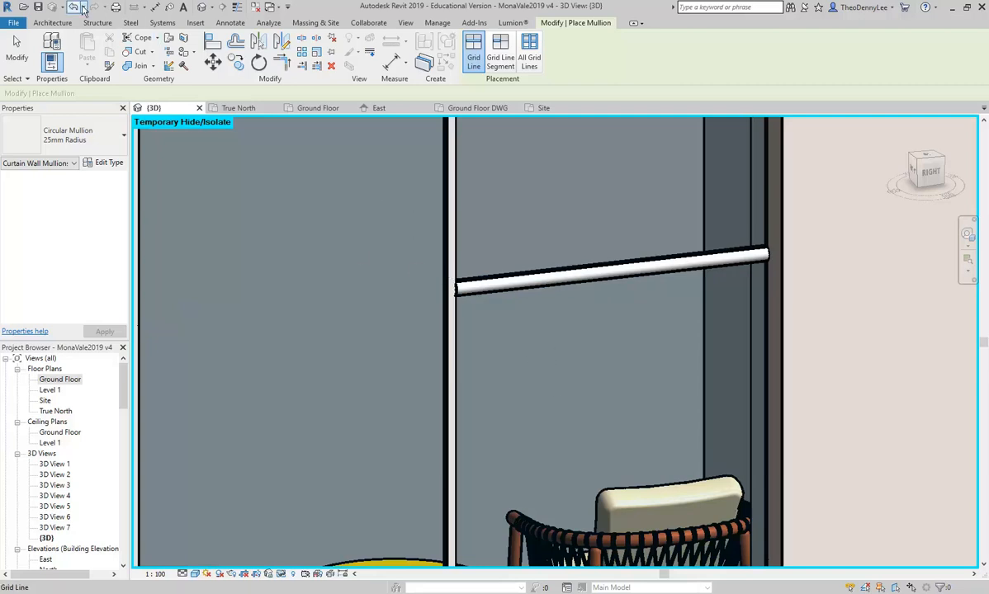
{"action": "key", "text": "ctrl+z"}
Try a 50mm Radius circular mullion on the same horizontal grid line and undo it.
{"action": "left_click", "coordinate": [68, 135]}
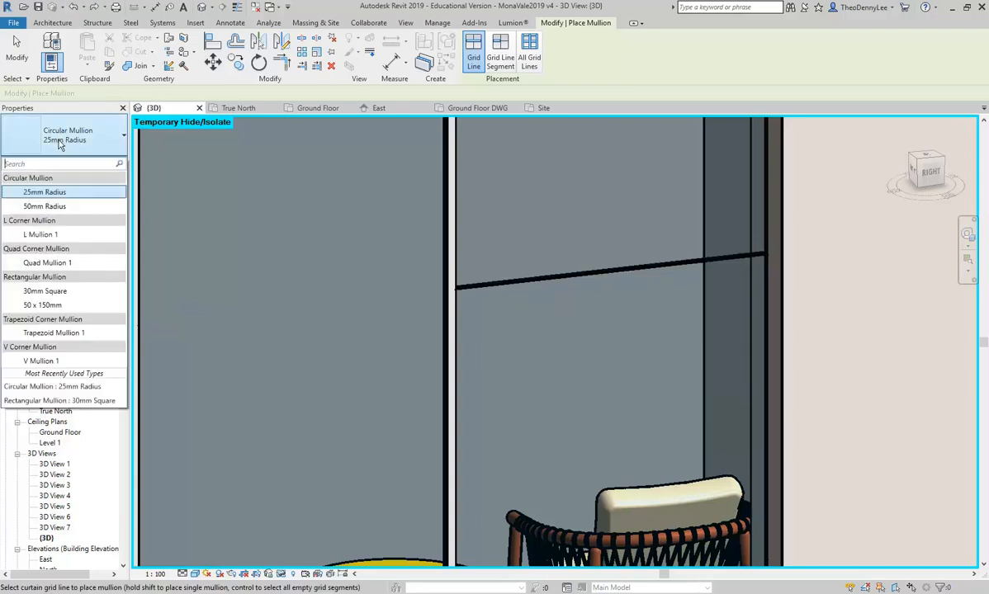
{"action": "left_click", "coordinate": [56, 202]}
{"action": "left_click", "coordinate": [600, 272]}
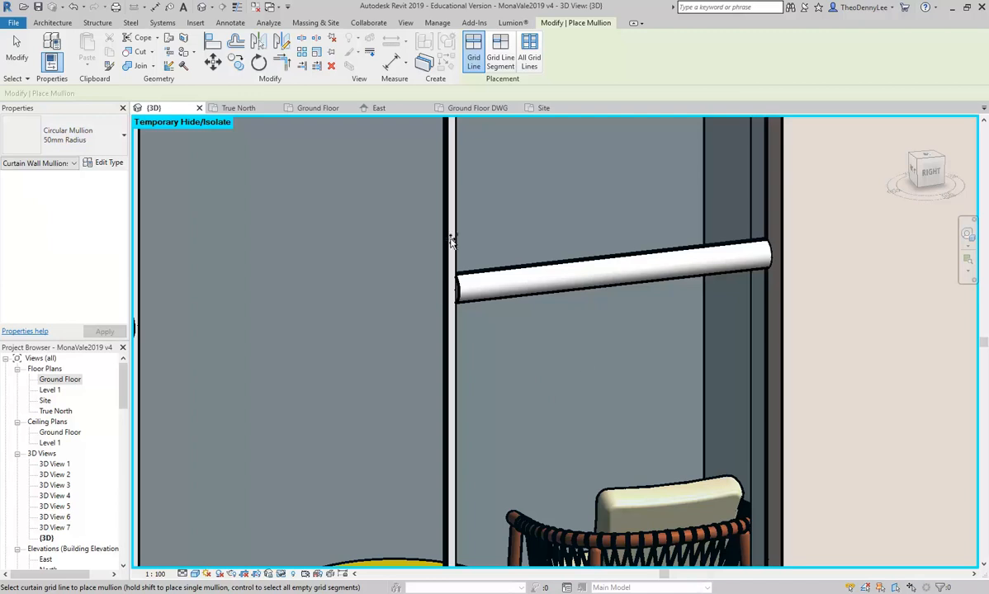
{"action": "left_click", "coordinate": [74, 7]}
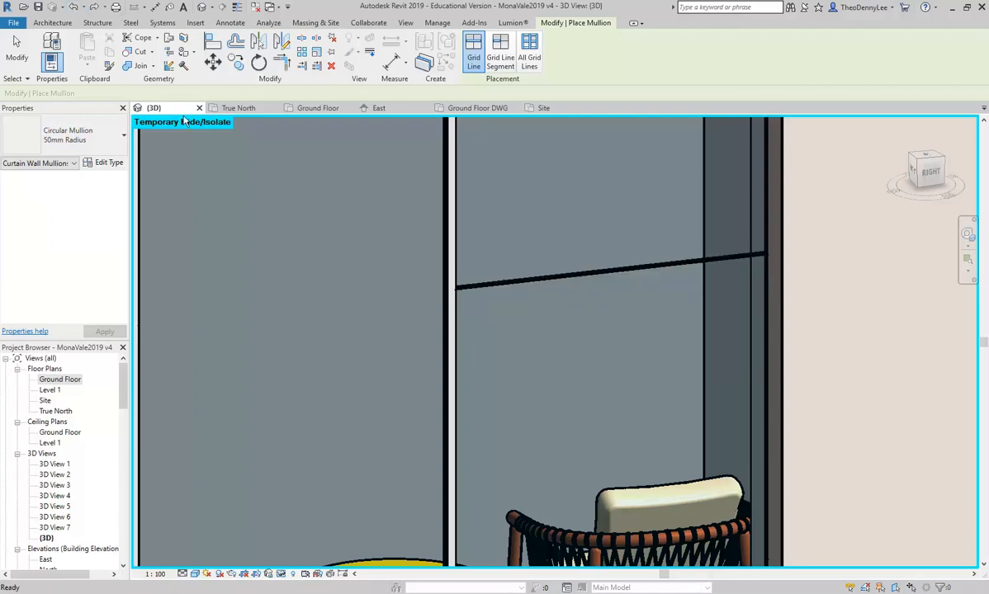
Place 30mm Square rectangular mullions on the horizontal grid lines of the curtain wall's three bays.
{"action": "scroll", "coordinate": [395, 324], "scroll_direction": "down", "scroll_amount": 3}
{"action": "left_click", "coordinate": [97, 132]}
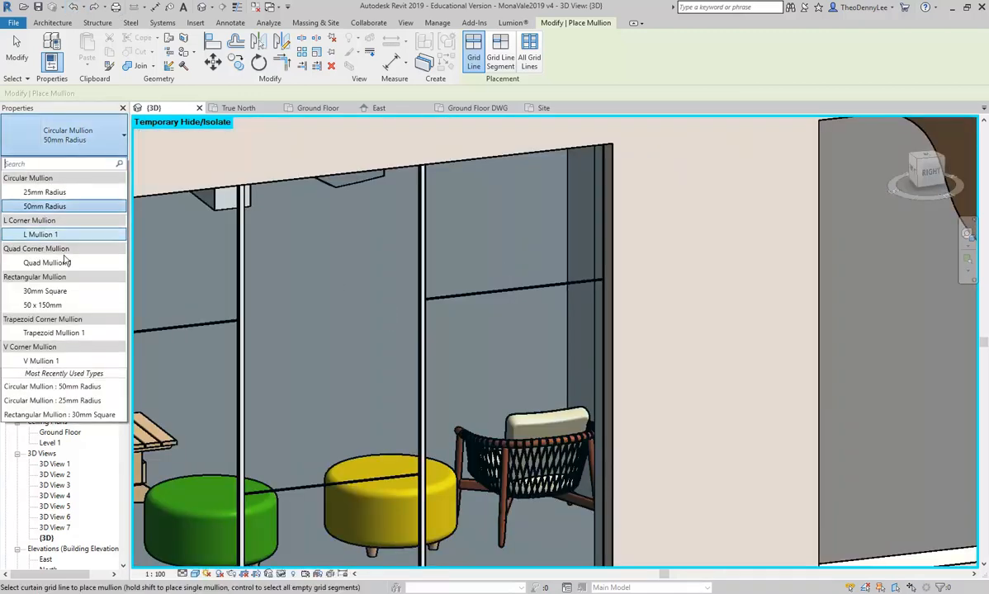
{"action": "left_click", "coordinate": [45, 291]}
{"action": "scroll", "coordinate": [466, 294], "scroll_direction": "up", "scroll_amount": 5}
{"action": "scroll", "coordinate": [383, 326], "scroll_direction": "down", "scroll_amount": 3}
{"action": "scroll", "coordinate": [335, 331], "scroll_direction": "down", "scroll_amount": 2}
{"action": "scroll", "coordinate": [404, 347], "scroll_direction": "up", "scroll_amount": 2}
{"action": "scroll", "coordinate": [415, 328], "scroll_direction": "up", "scroll_amount": 1}
{"action": "left_click", "coordinate": [450, 332]}
{"action": "scroll", "coordinate": [421, 317], "scroll_direction": "down", "scroll_amount": 3}
{"action": "key", "text": "Escape"}
{"action": "key", "text": "Escape"}
{"action": "scroll", "coordinate": [422, 317], "scroll_direction": "down", "scroll_amount": 1}
{"action": "middle_click_drag", "start_coordinate": [422, 282], "coordinate": [502, 397], "text": "shift"}
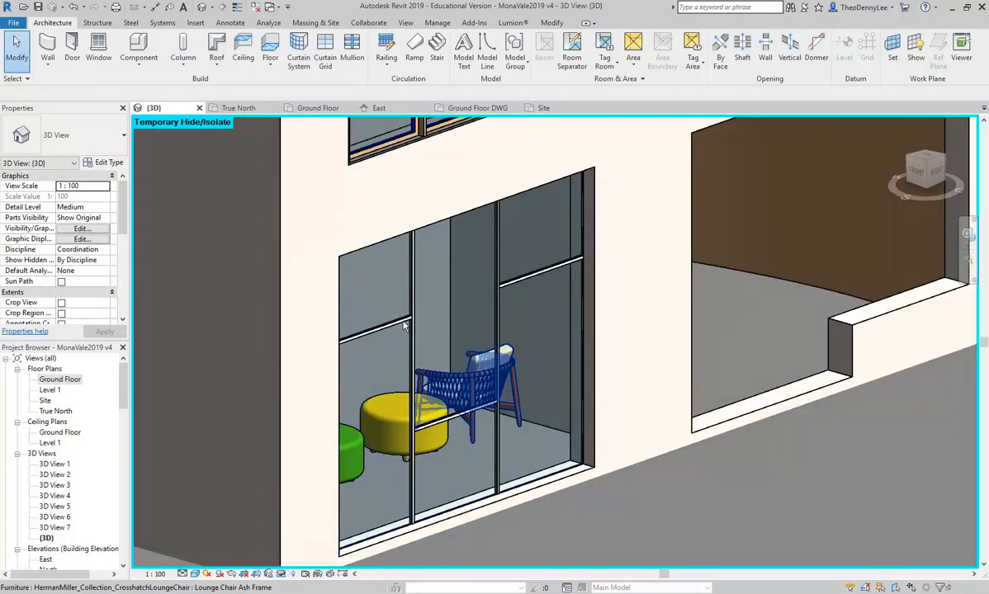
{"action": "left_click", "coordinate": [328, 56]}
{"action": "scroll", "coordinate": [552, 364], "scroll_direction": "up", "scroll_amount": 5}
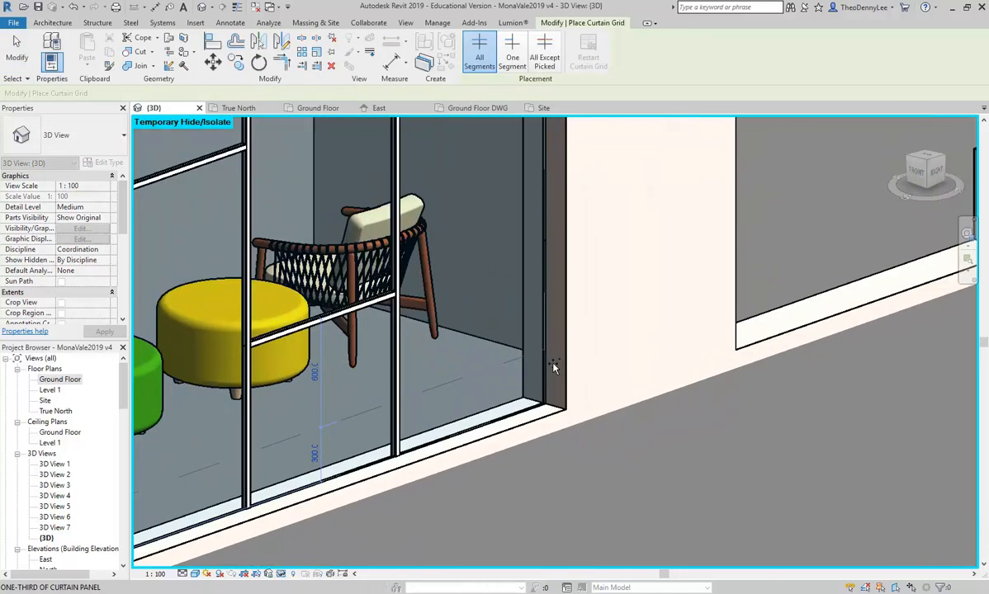
{"action": "middle_click_drag", "start_coordinate": [532, 311], "coordinate": [528, 360]}
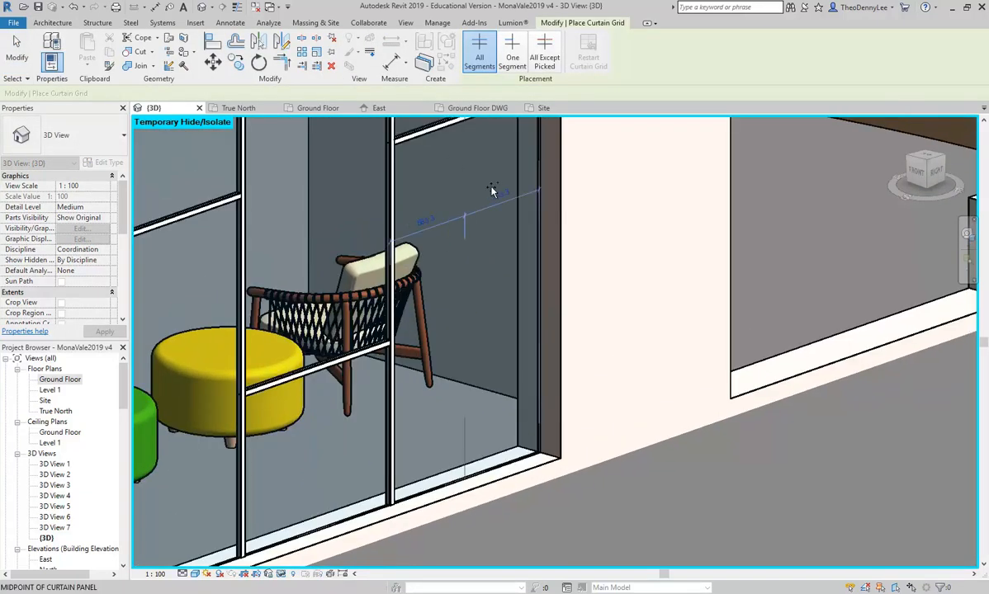
{"action": "key", "text": "Escape"}
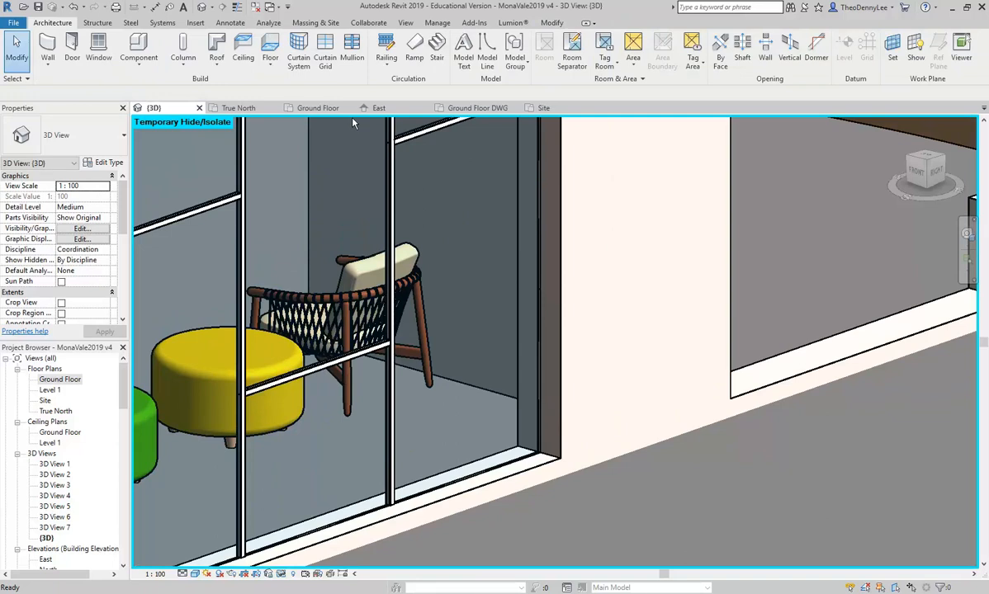
Place 30mm Square rectangular mullions along the curtain wall's right-hand vertical edge and its bottom edge.
{"action": "left_click", "coordinate": [352, 58]}
{"action": "scroll", "coordinate": [577, 408], "scroll_direction": "down", "scroll_amount": 1}
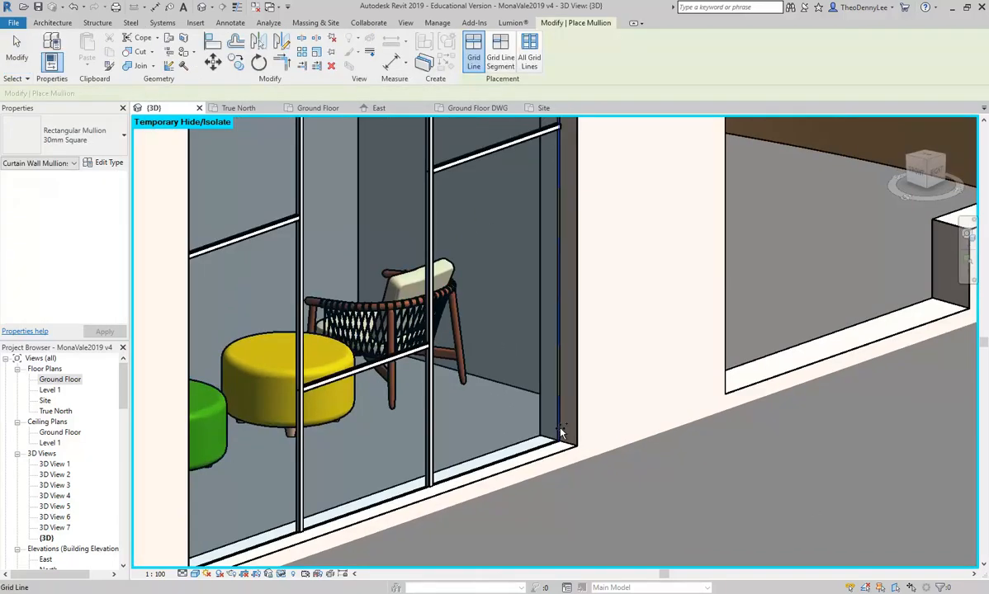
{"action": "scroll", "coordinate": [560, 432], "scroll_direction": "up", "scroll_amount": 4}
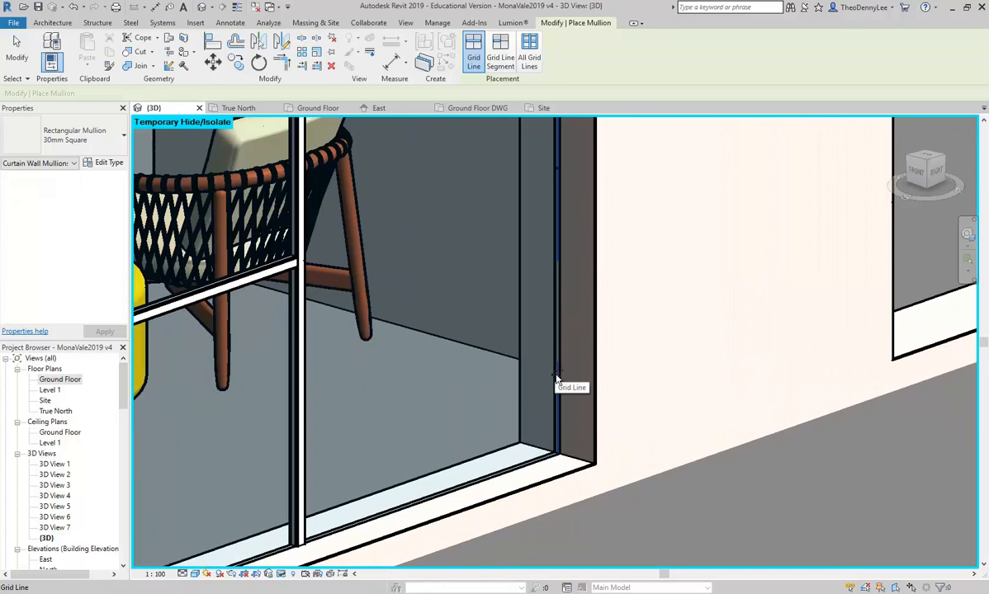
{"action": "scroll", "coordinate": [554, 378], "scroll_direction": "up", "scroll_amount": 2}
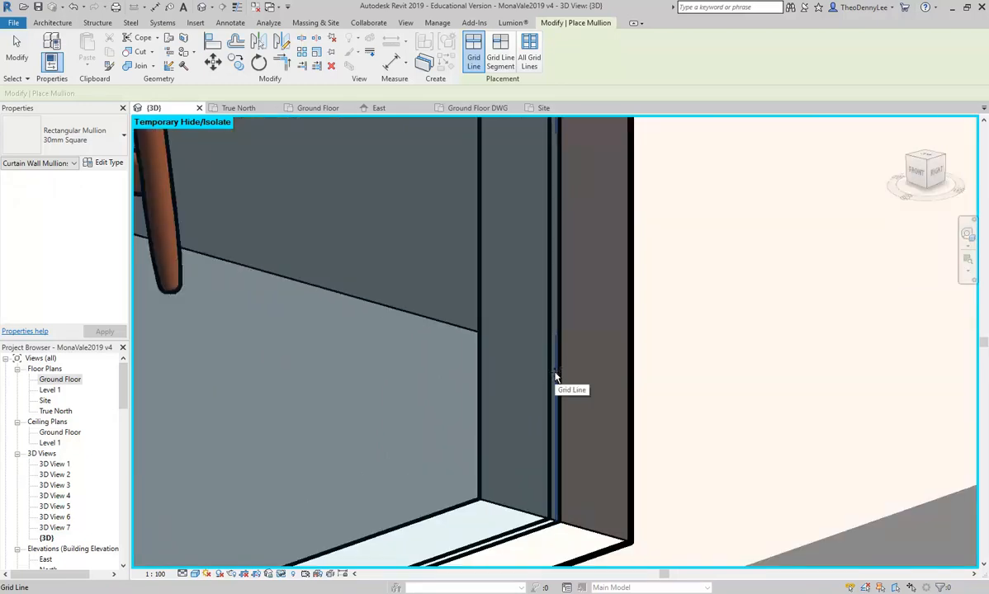
{"action": "left_click", "coordinate": [555, 377]}
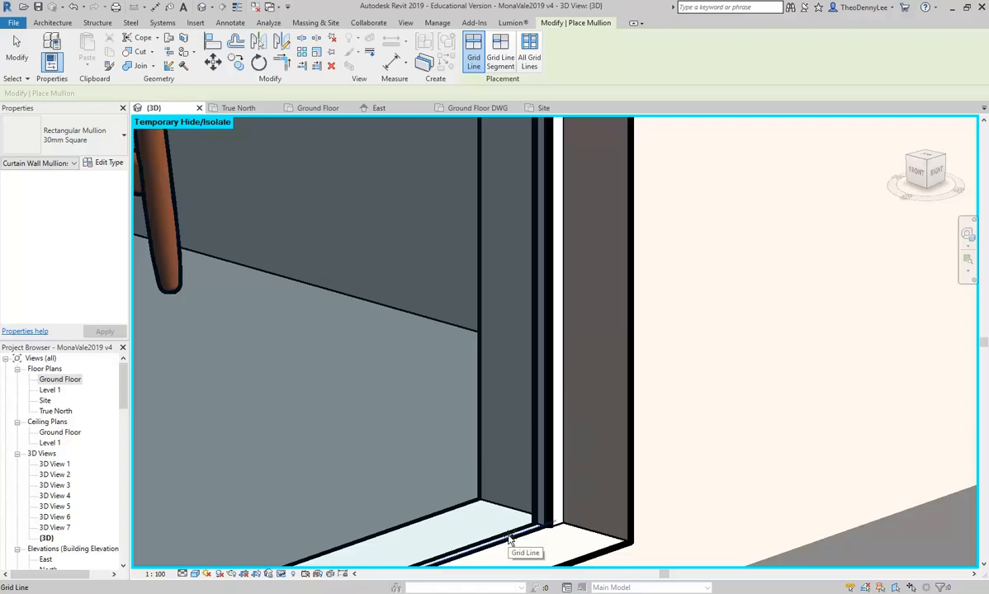
{"action": "scroll", "coordinate": [388, 396], "scroll_direction": "down", "scroll_amount": 5}
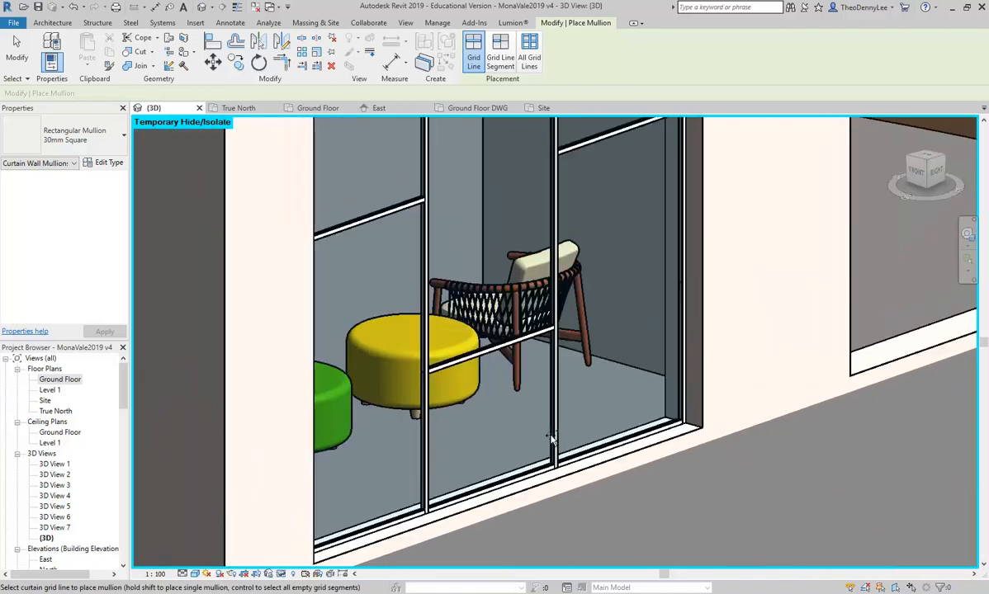
Place 30mm Square rectangular mullions on the remaining border grid lines of the curtain wall and end mullion placement.
{"action": "key", "text": "shift"}
{"action": "middle_click_drag", "start_coordinate": [577, 443], "coordinate": [376, 435], "text": "shift"}
{"action": "scroll", "coordinate": [430, 318], "scroll_direction": "up", "scroll_amount": 4}
{"action": "scroll", "coordinate": [430, 318], "scroll_direction": "down", "scroll_amount": 2}
{"action": "middle_click_drag", "start_coordinate": [448, 309], "coordinate": [331, 439], "text": "shift"}
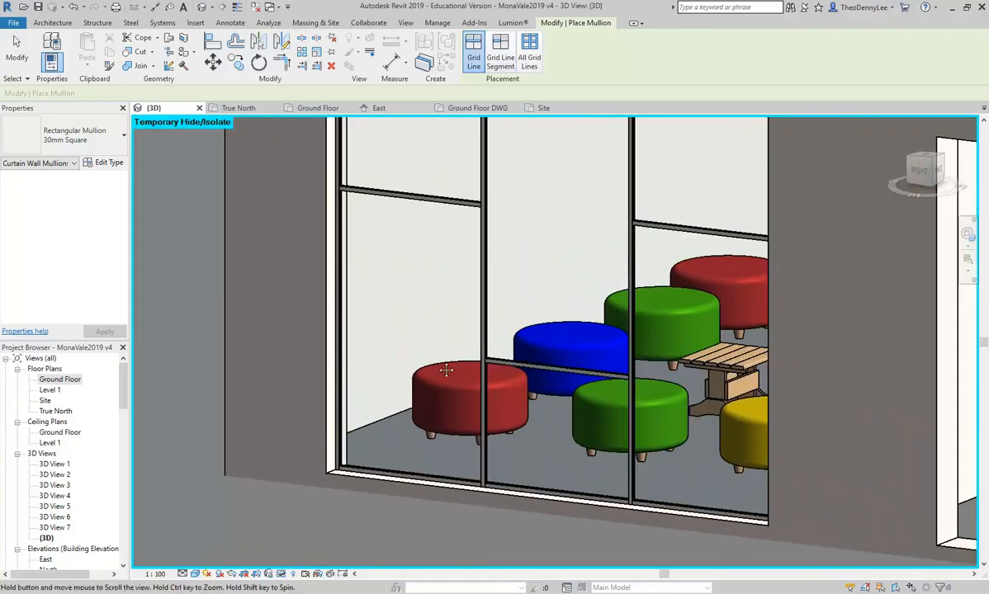
{"action": "scroll", "coordinate": [472, 398], "scroll_direction": "up", "scroll_amount": 3}
{"action": "middle_click_drag", "start_coordinate": [472, 399], "coordinate": [461, 338], "text": "shift"}
{"action": "scroll", "coordinate": [456, 312], "scroll_direction": "up", "scroll_amount": 4}
{"action": "scroll", "coordinate": [702, 312], "scroll_direction": "down", "scroll_amount": 1}
{"action": "middle_click_drag", "start_coordinate": [681, 315], "coordinate": [613, 392]}
{"action": "scroll", "coordinate": [498, 327], "scroll_direction": "down", "scroll_amount": 1}
{"action": "scroll", "coordinate": [618, 318], "scroll_direction": "up", "scroll_amount": 2}
{"action": "left_click", "coordinate": [616, 319]}
{"action": "scroll", "coordinate": [520, 301], "scroll_direction": "down", "scroll_amount": 4}
{"action": "scroll", "coordinate": [523, 422], "scroll_direction": "up", "scroll_amount": 1}
{"action": "middle_click_drag", "start_coordinate": [523, 422], "coordinate": [612, 370], "text": "shift"}
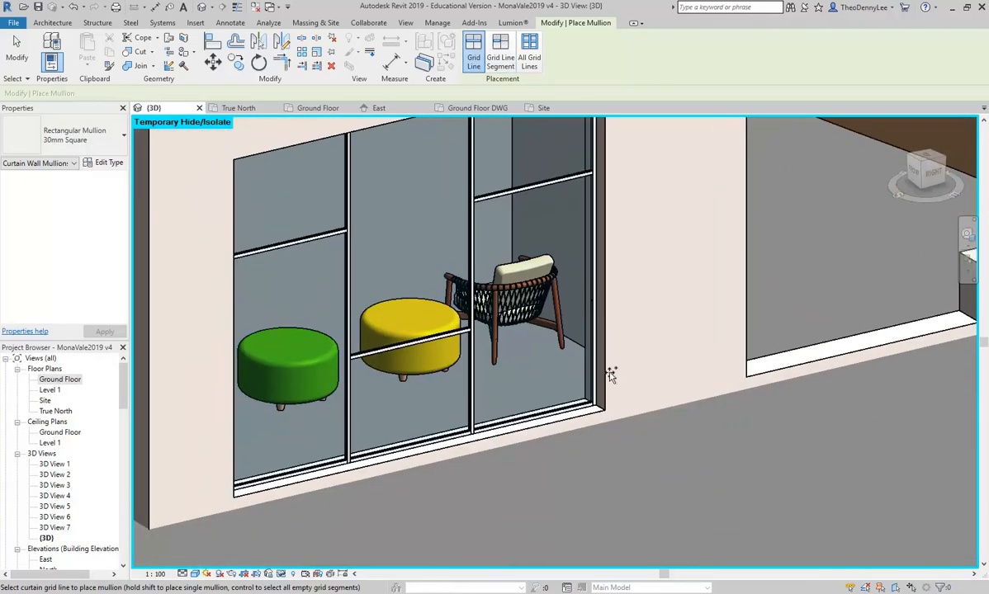
{"action": "scroll", "coordinate": [530, 358], "scroll_direction": "up", "scroll_amount": 2}
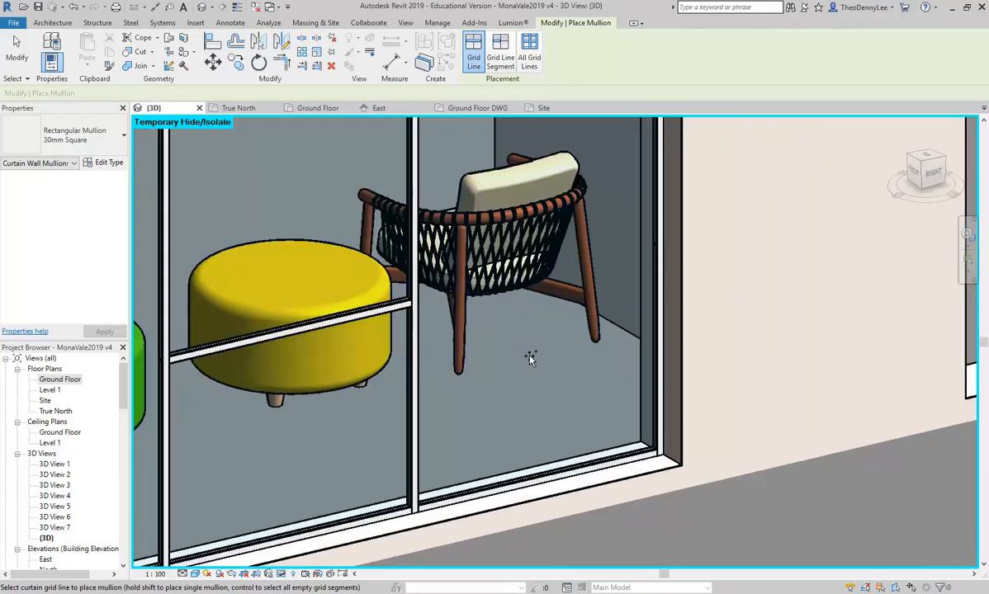
{"action": "key", "text": "Escape"}
{"action": "key", "text": "Escape"}
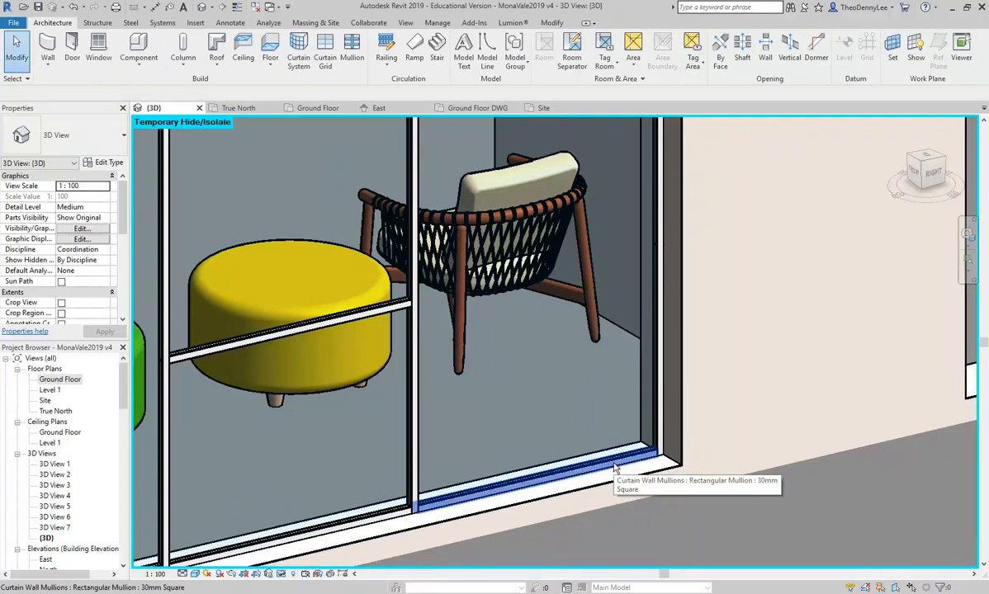
Open the grid layout configuration of the front wall's curtain wall and its horizontal grid angle for editing.
{"action": "scroll", "coordinate": [614, 468], "scroll_direction": "down", "scroll_amount": 4}
{"action": "middle_click_drag", "start_coordinate": [545, 286], "coordinate": [505, 372], "text": "shift"}
{"action": "scroll", "coordinate": [505, 372], "scroll_direction": "up", "scroll_amount": 3}
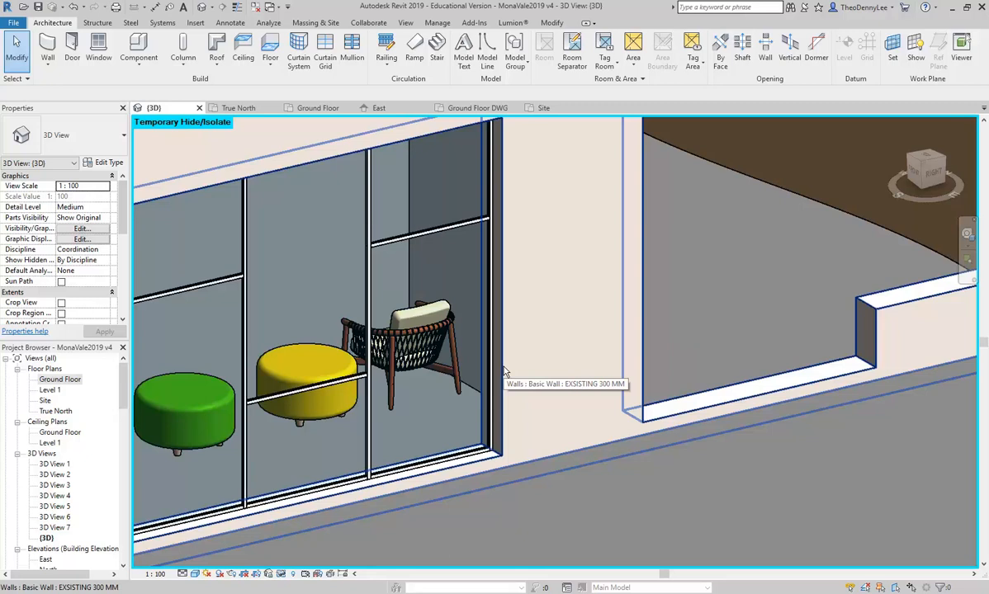
{"action": "middle_click_drag", "start_coordinate": [505, 372], "coordinate": [420, 349], "text": "shift"}
{"action": "left_click", "coordinate": [418, 351]}
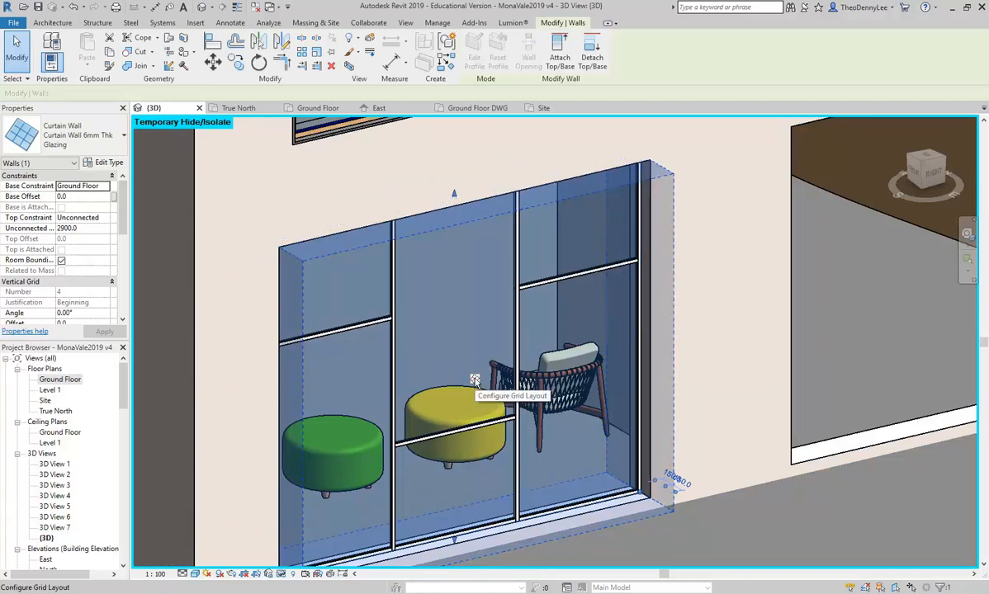
{"action": "scroll", "coordinate": [474, 379], "scroll_direction": "down", "scroll_amount": 2}
{"action": "middle_click_drag", "start_coordinate": [474, 380], "coordinate": [447, 327]}
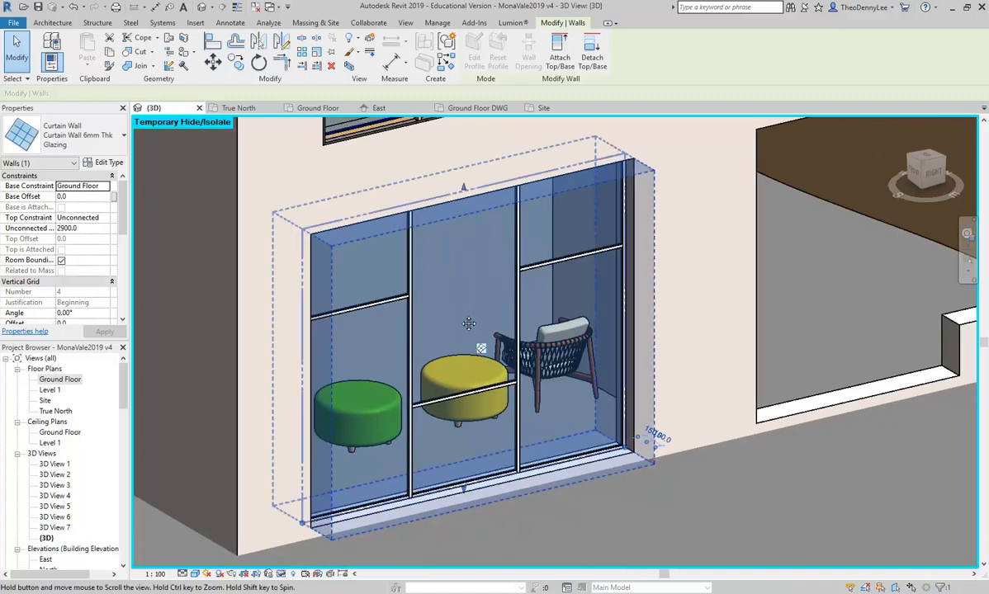
{"action": "left_click", "coordinate": [490, 349]}
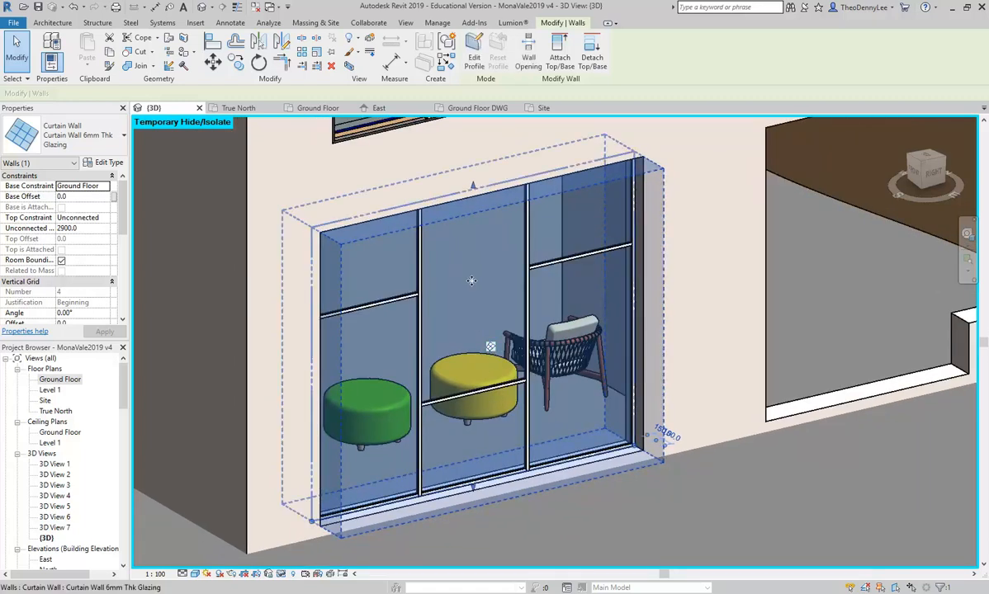
{"action": "key", "text": "Escape"}
{"action": "left_click", "coordinate": [472, 269]}
{"action": "left_click", "coordinate": [491, 347]}
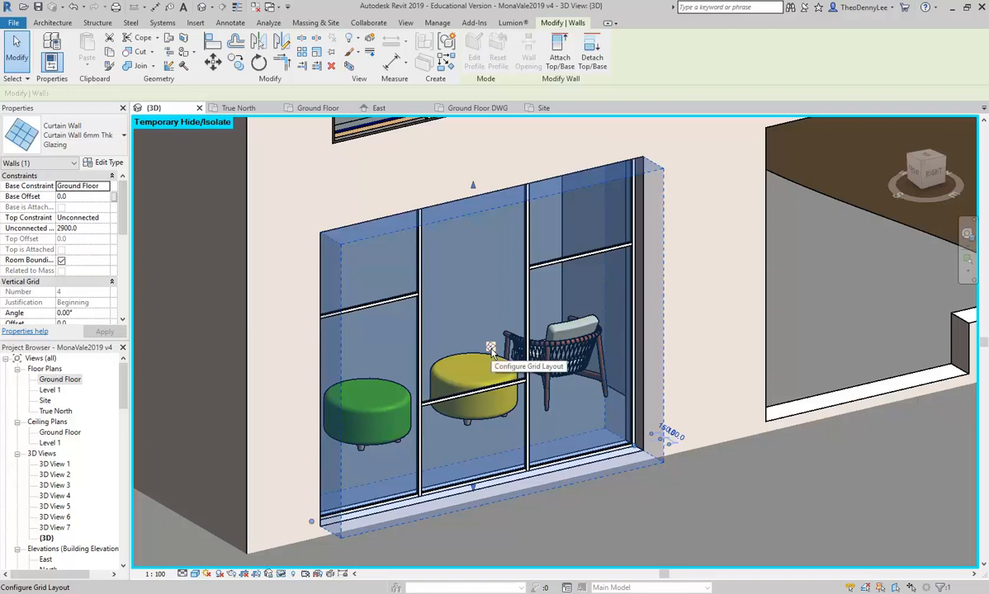
{"action": "left_click", "coordinate": [491, 347]}
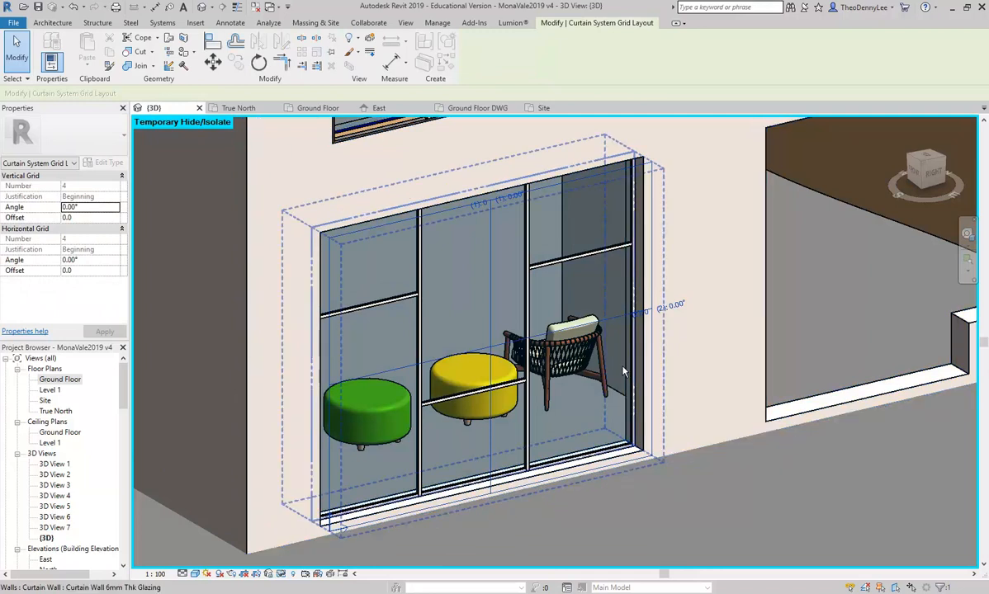
{"action": "left_click", "coordinate": [678, 307]}
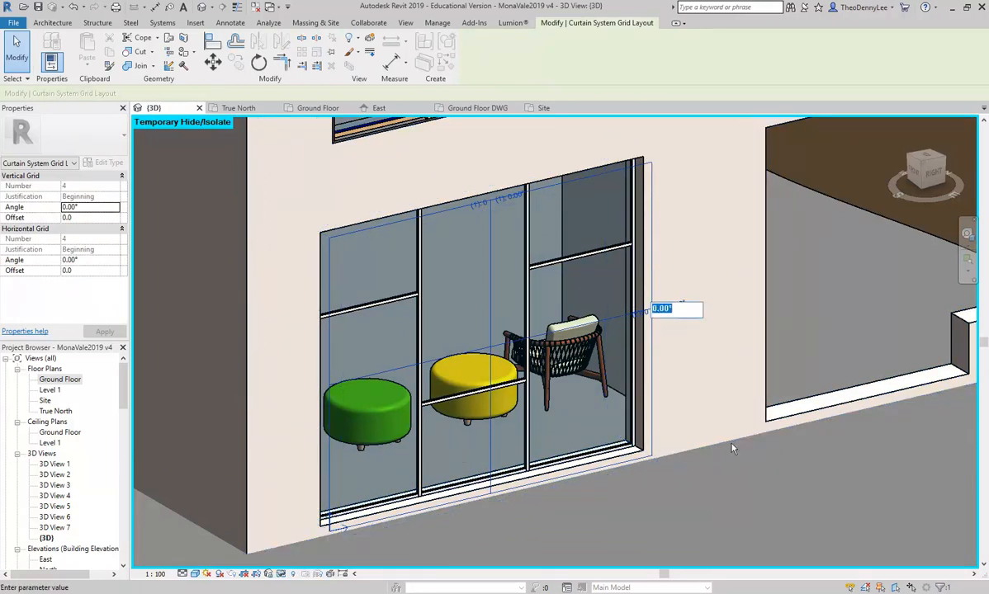
Try a 30° horizontal grid angle on the curtain wall, deleting the conflicting mullion elements, and undo the change.
{"action": "left_click", "coordinate": [707, 247]}
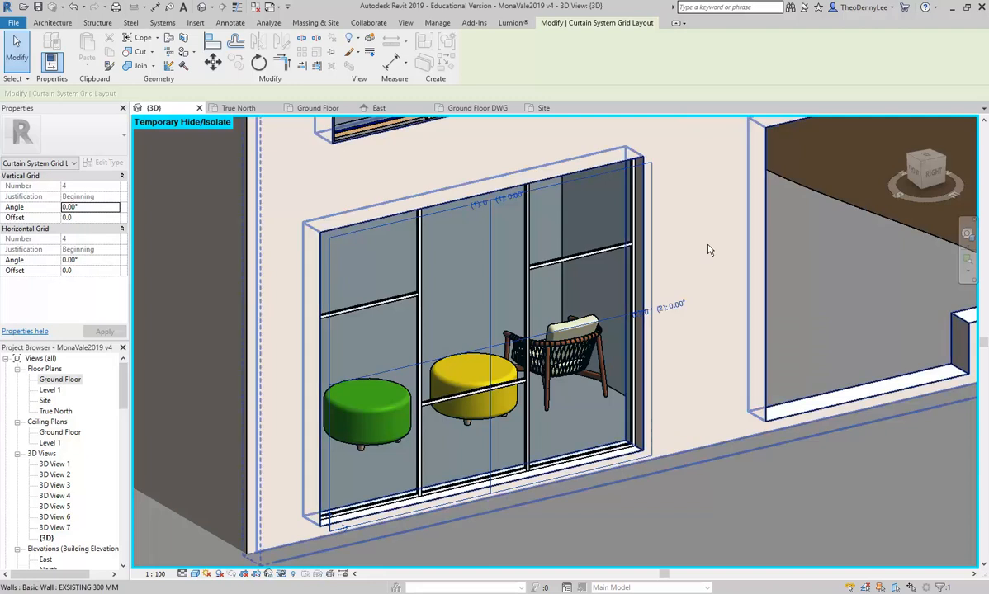
{"action": "left_click", "coordinate": [511, 201]}
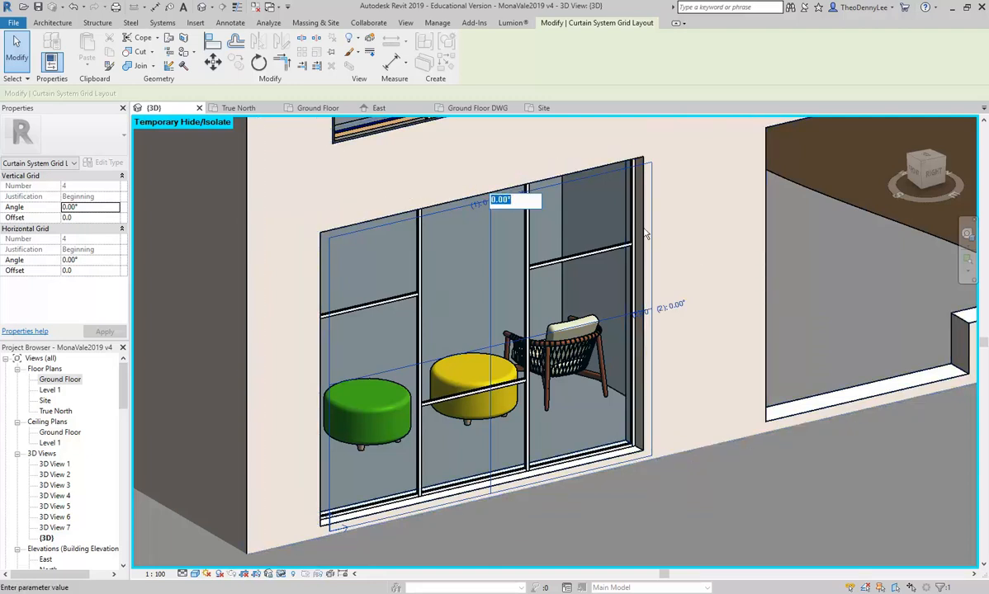
{"action": "left_click", "coordinate": [672, 307]}
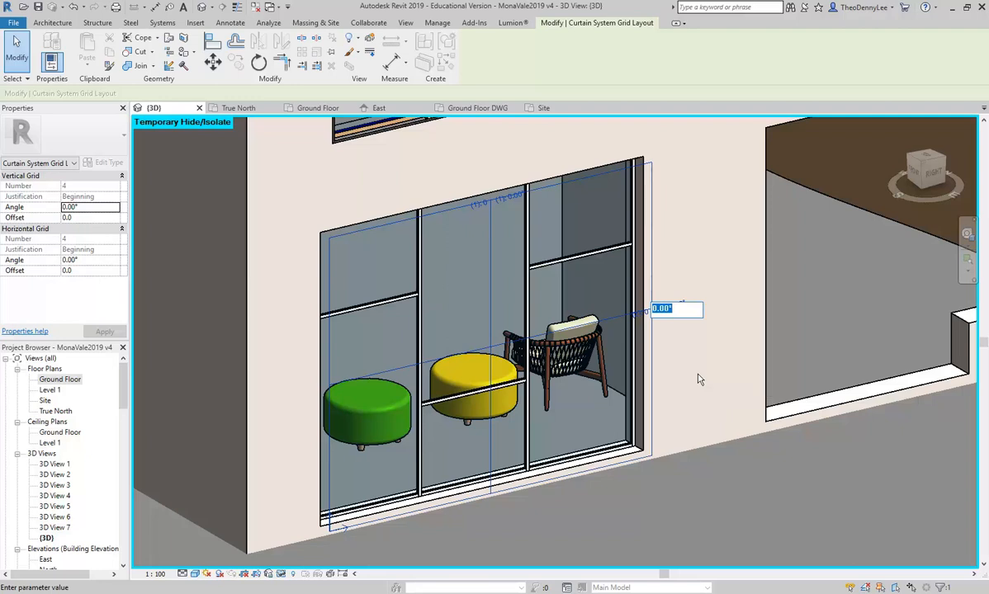
{"action": "type", "text": "30"}
{"action": "key", "text": "Return"}
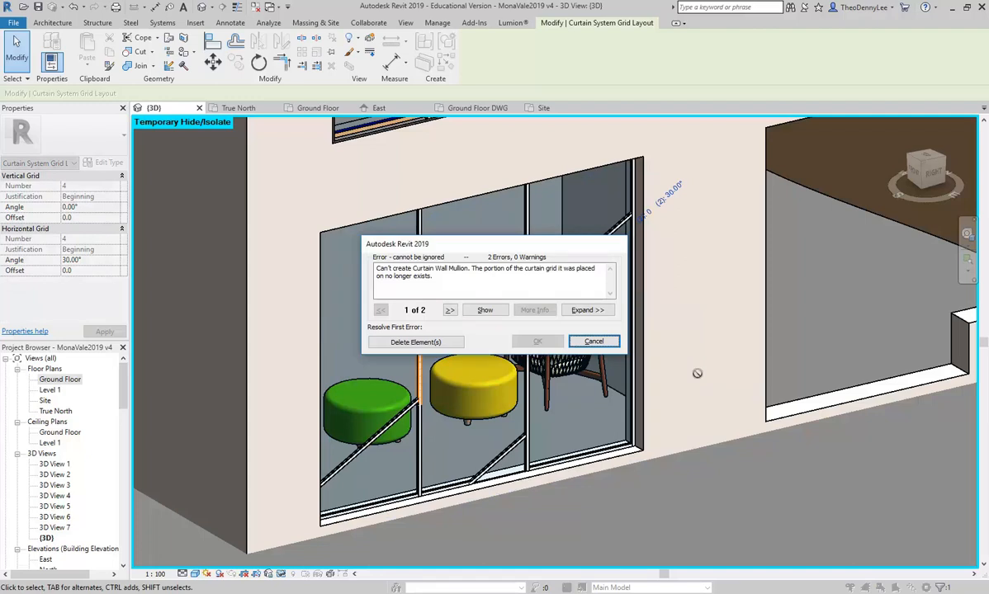
{"action": "left_click_drag", "start_coordinate": [484, 251], "coordinate": [449, 130]}
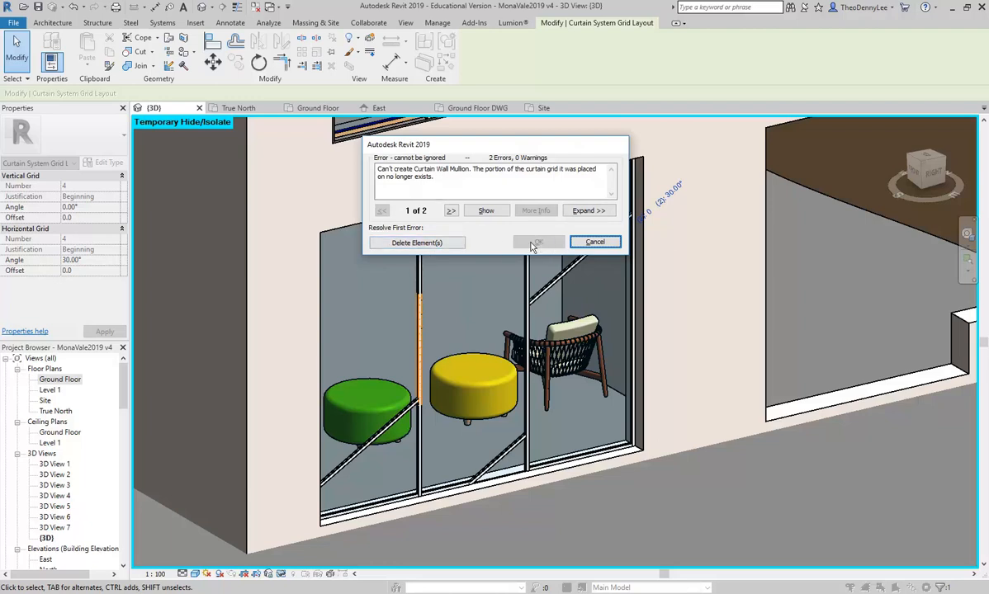
{"action": "left_click", "coordinate": [424, 243]}
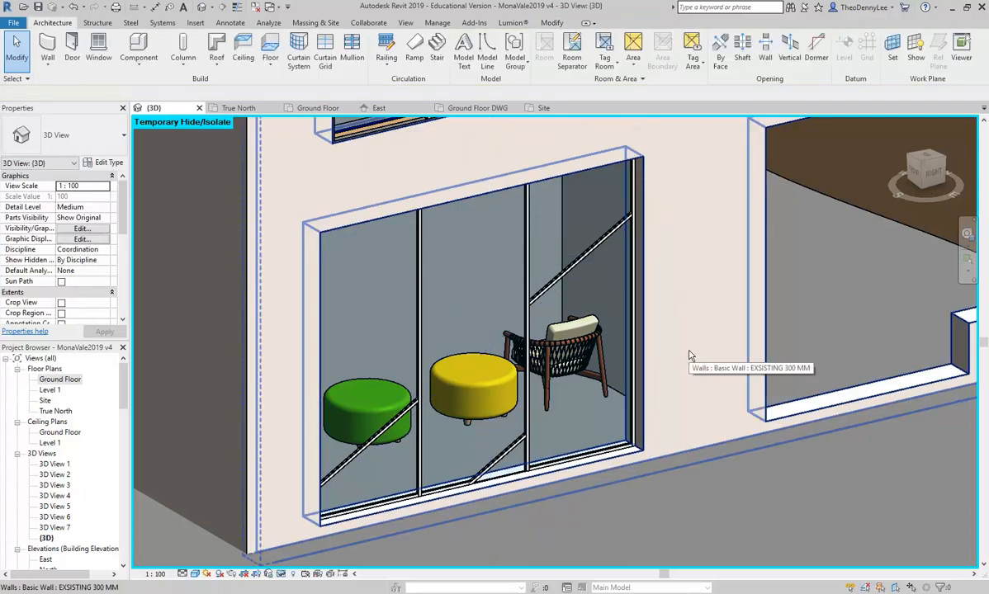
{"action": "left_click", "coordinate": [73, 8]}
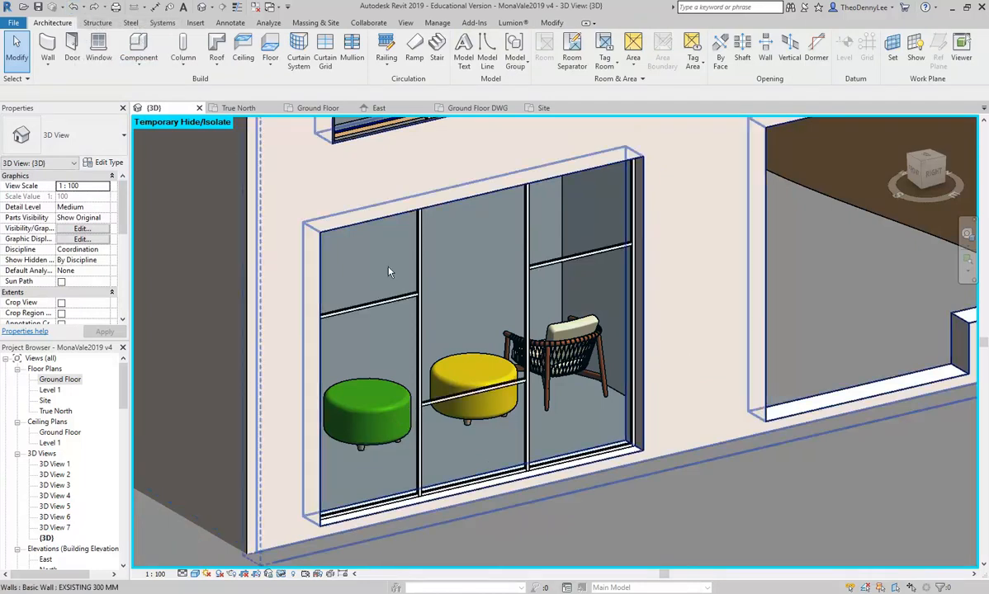
Try a 5° horizontal grid angle in the curtain wall's grid layout and leave the layout editing.
{"action": "left_click", "coordinate": [490, 264]}
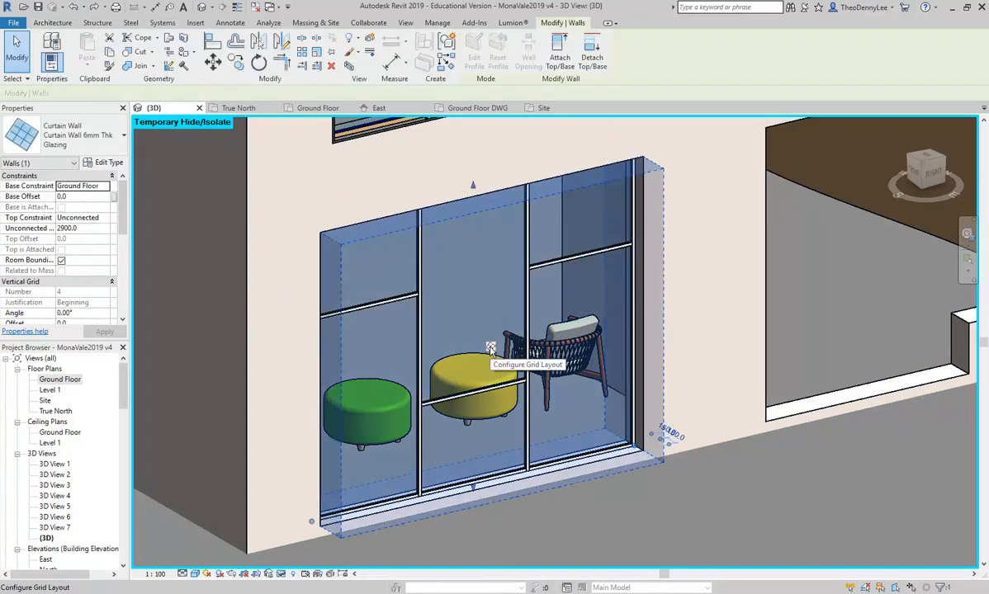
{"action": "left_click", "coordinate": [490, 347]}
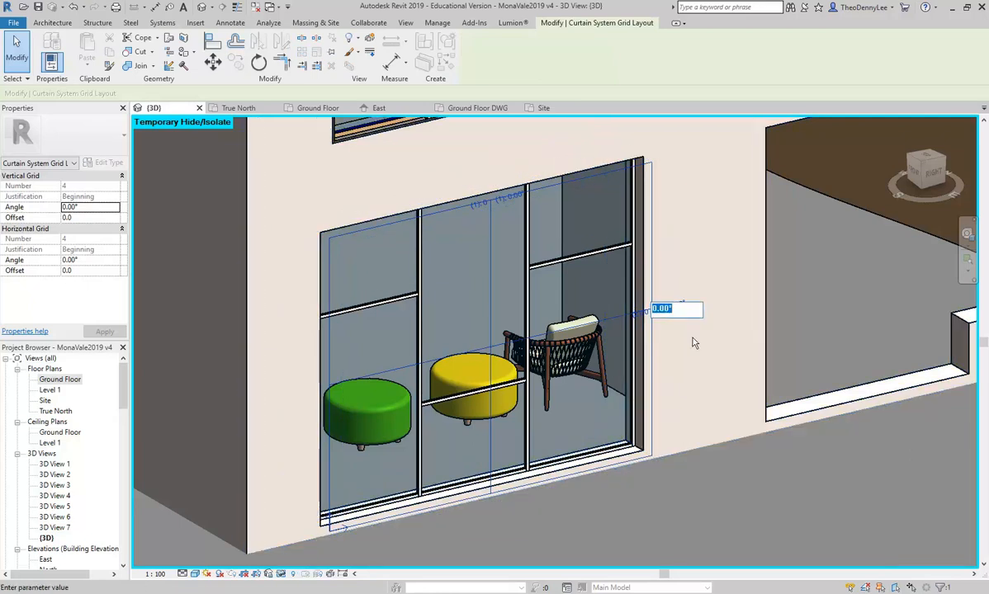
{"action": "type", "text": "5"}
{"action": "key", "text": "Return"}
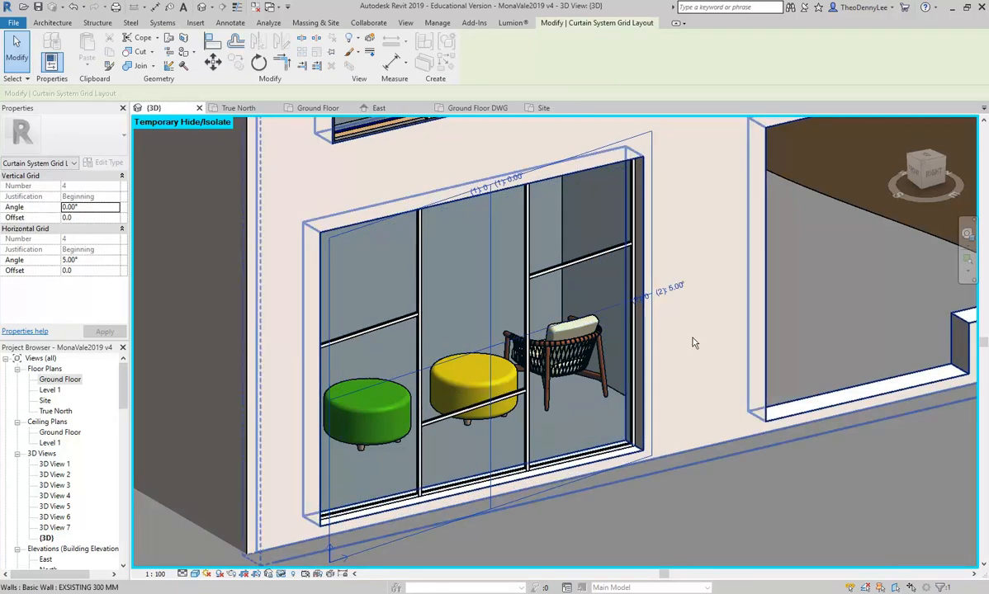
{"action": "key", "text": "Escape"}
{"action": "key", "text": "Escape"}
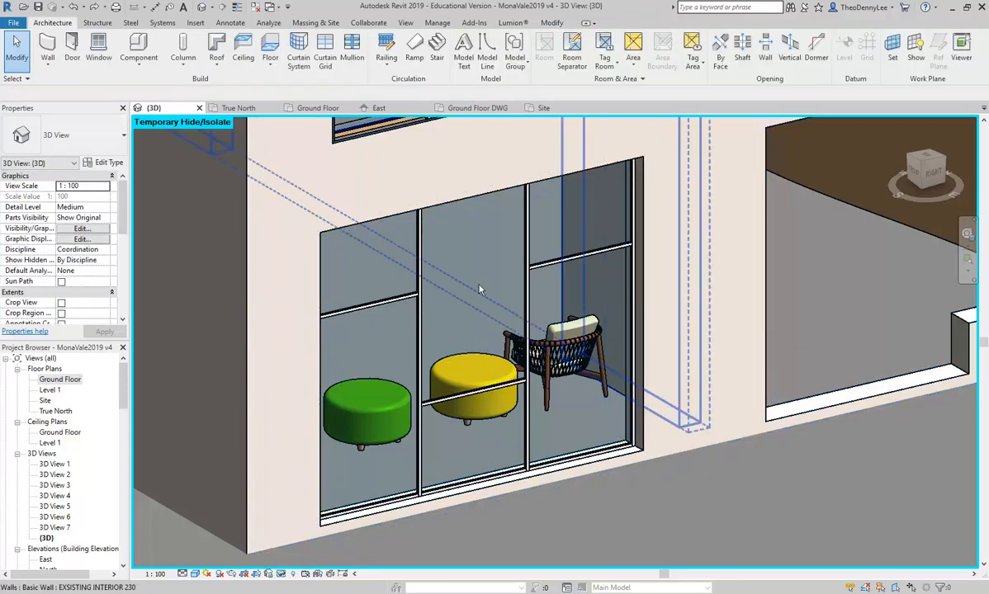
Set the curtain wall's vertical grid angle to 10° and remove the conflicting dimension reference.
{"action": "left_click", "coordinate": [483, 254]}
{"action": "left_click", "coordinate": [495, 343]}
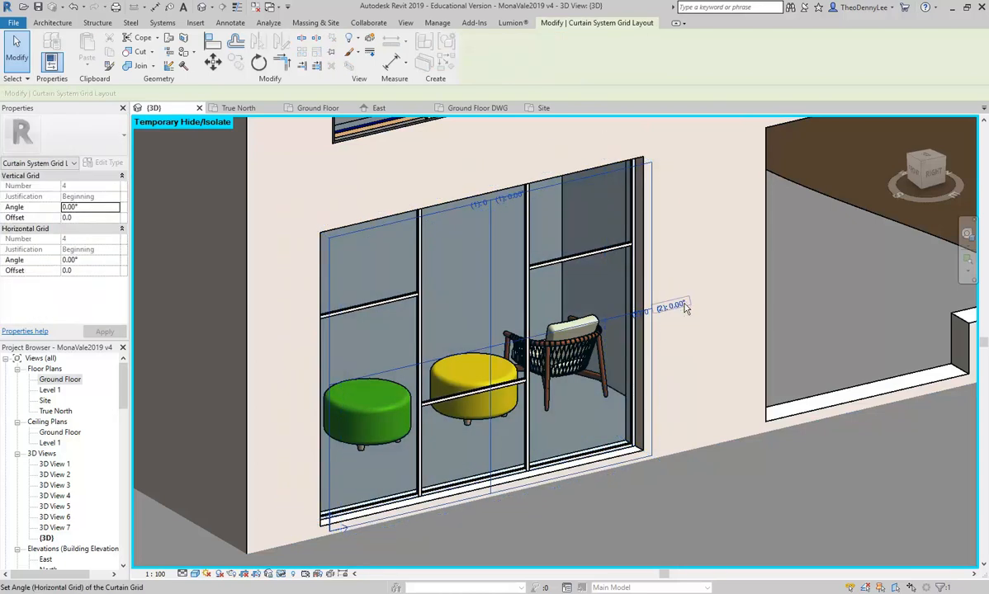
{"action": "left_click", "coordinate": [510, 201]}
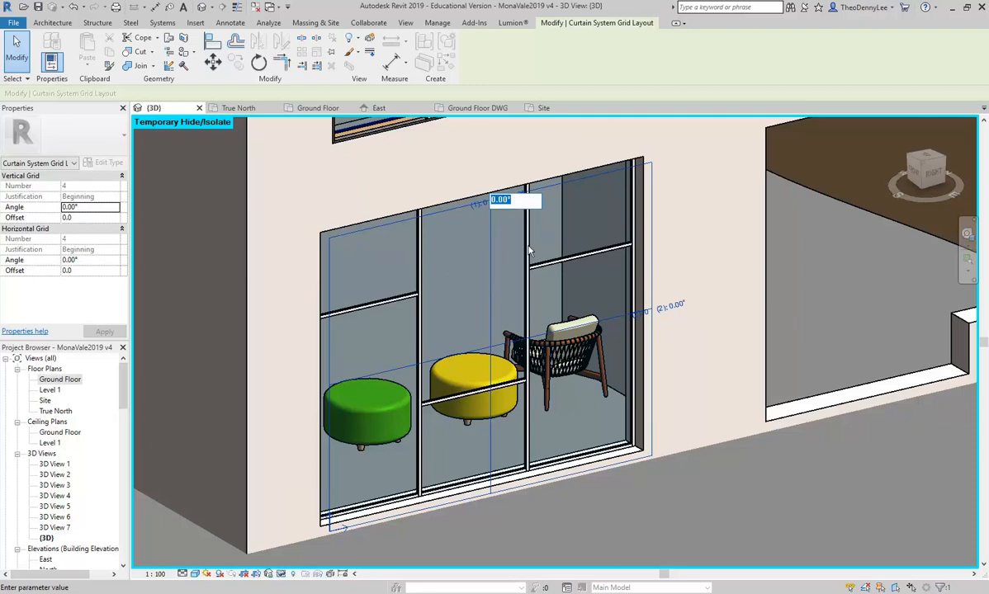
{"action": "type", "text": "10"}
{"action": "key", "text": "Return"}
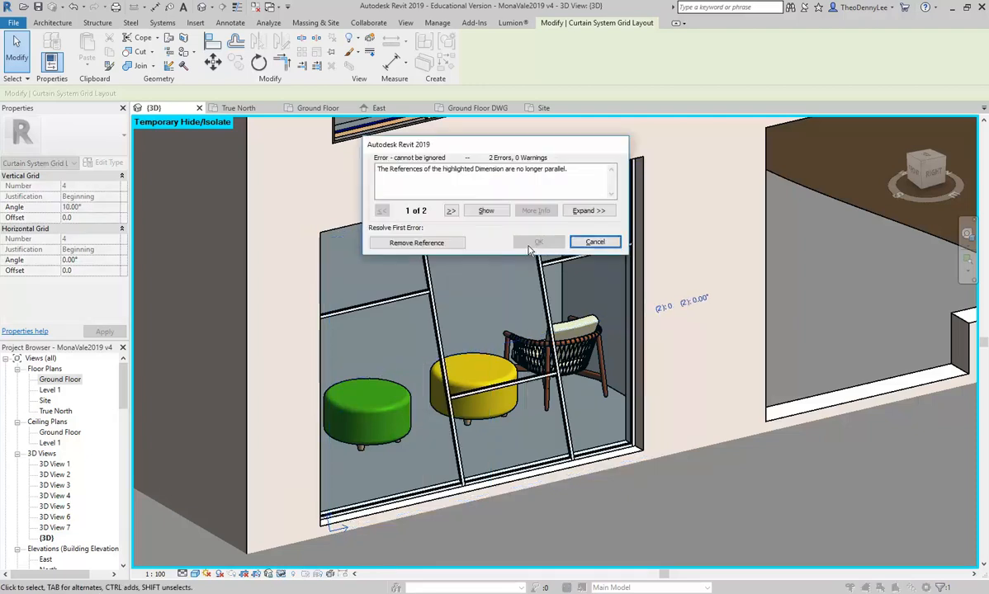
{"action": "left_click", "coordinate": [438, 247]}
{"action": "key", "text": "Escape"}
{"action": "middle_click_drag", "start_coordinate": [610, 431], "coordinate": [397, 437], "text": "shift"}
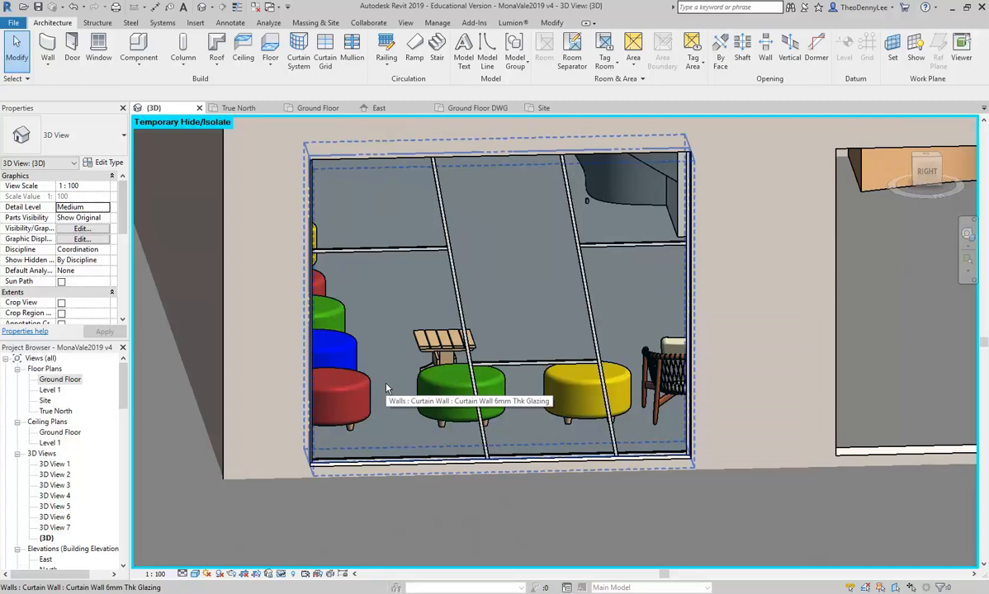
Add a slanted curtain grid line about 1095 mm from the left slanted mullion, deleting the mullion elements that conflict.
{"action": "left_click", "coordinate": [327, 54]}
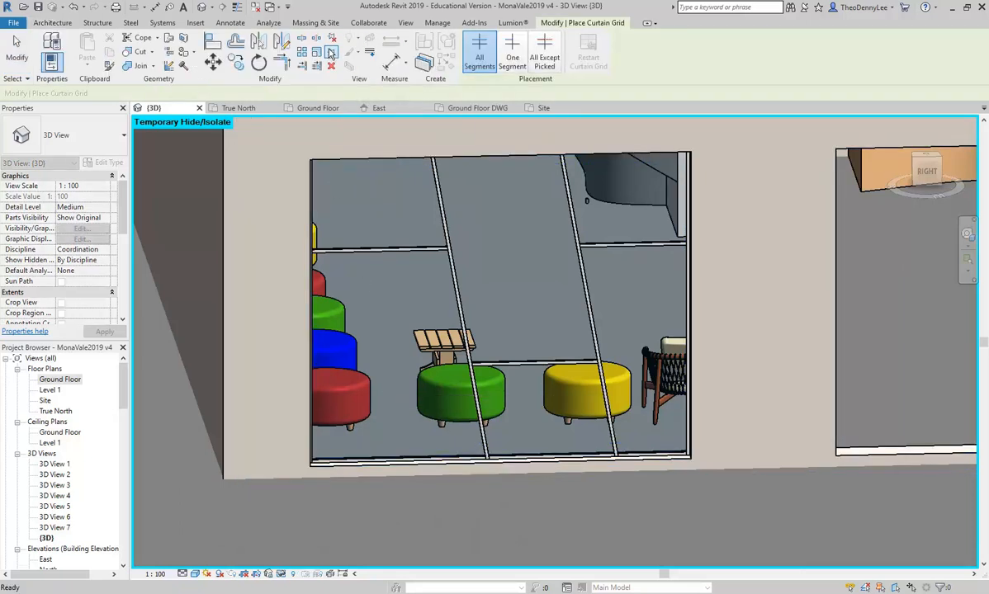
{"action": "left_click", "coordinate": [326, 257]}
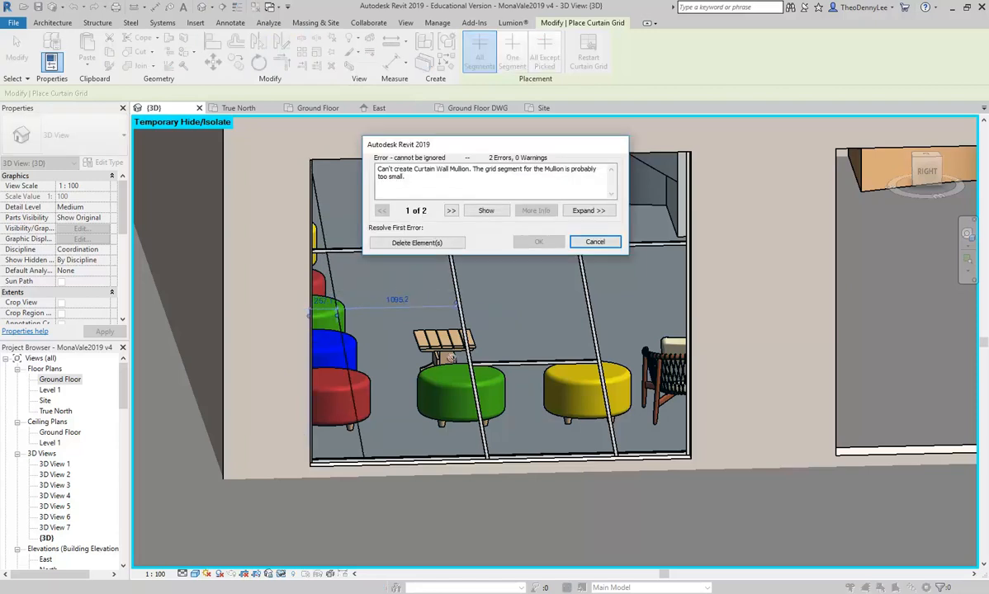
{"action": "left_click", "coordinate": [417, 243]}
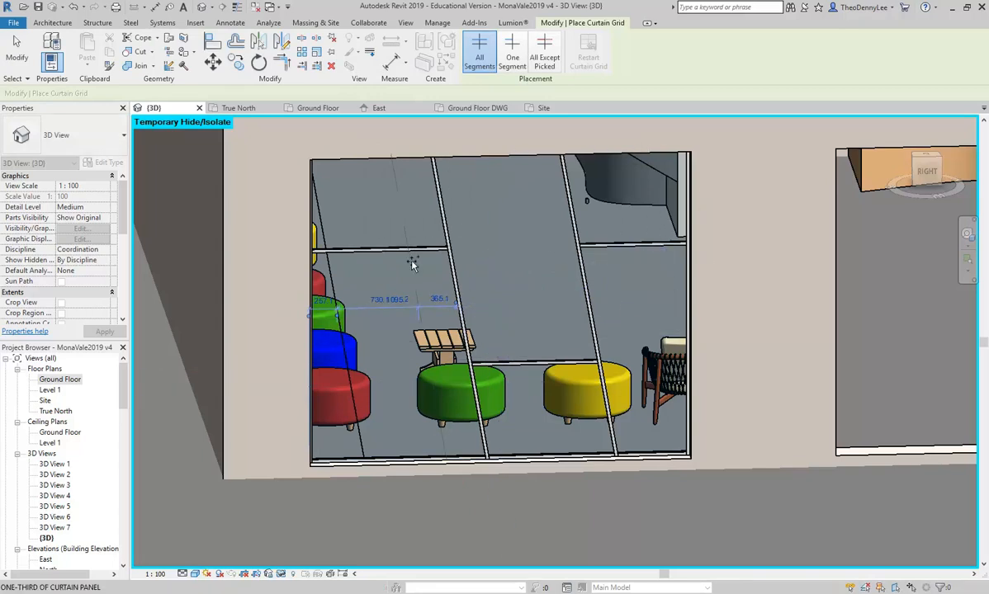
{"action": "right_click", "coordinate": [187, 185]}
{"action": "left_click", "coordinate": [213, 191]}
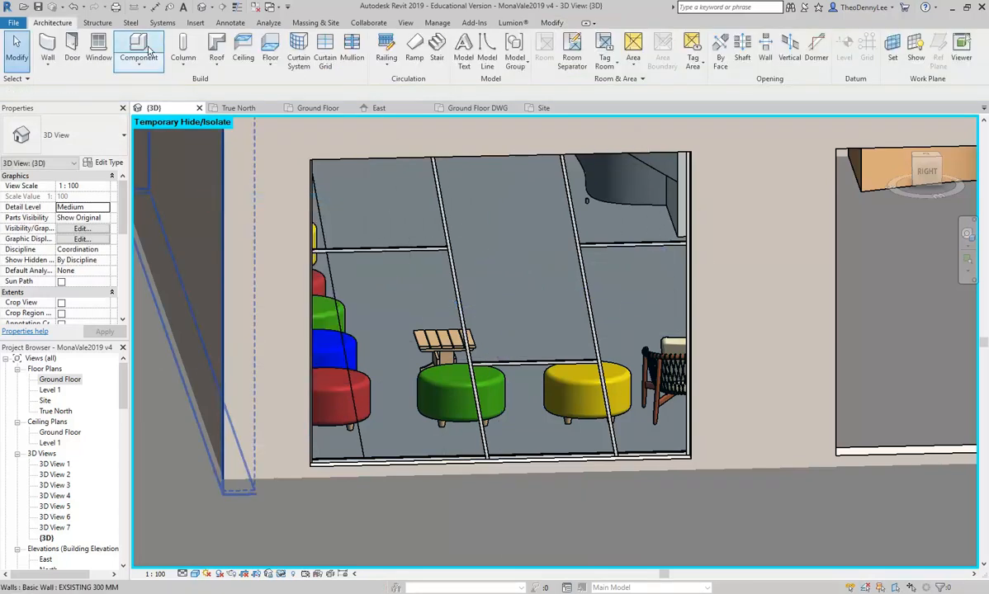
Try placing a 30mm Square mullion on the new slanted grid line, and undo back to the upright grid layout.
{"action": "left_click", "coordinate": [351, 51]}
{"action": "left_click", "coordinate": [328, 286]}
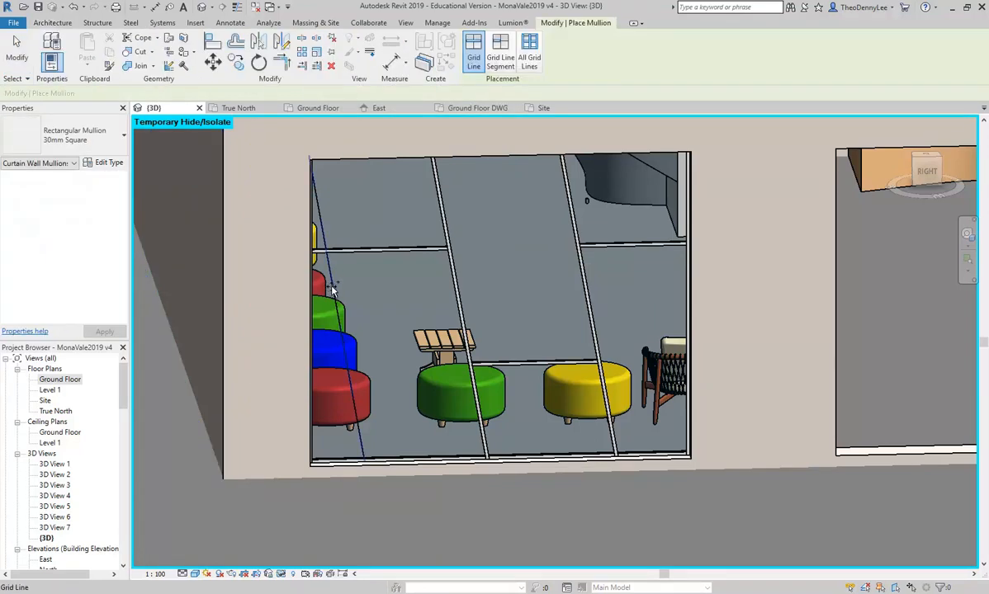
{"action": "right_click", "coordinate": [345, 199]}
{"action": "left_click", "coordinate": [363, 206]}
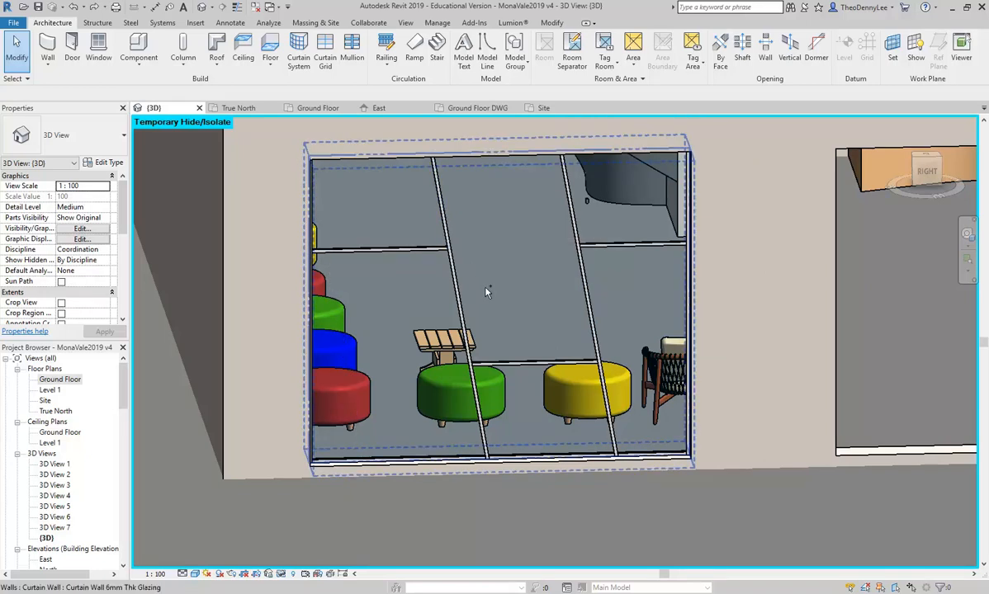
{"action": "key", "text": "ctrl+z"}
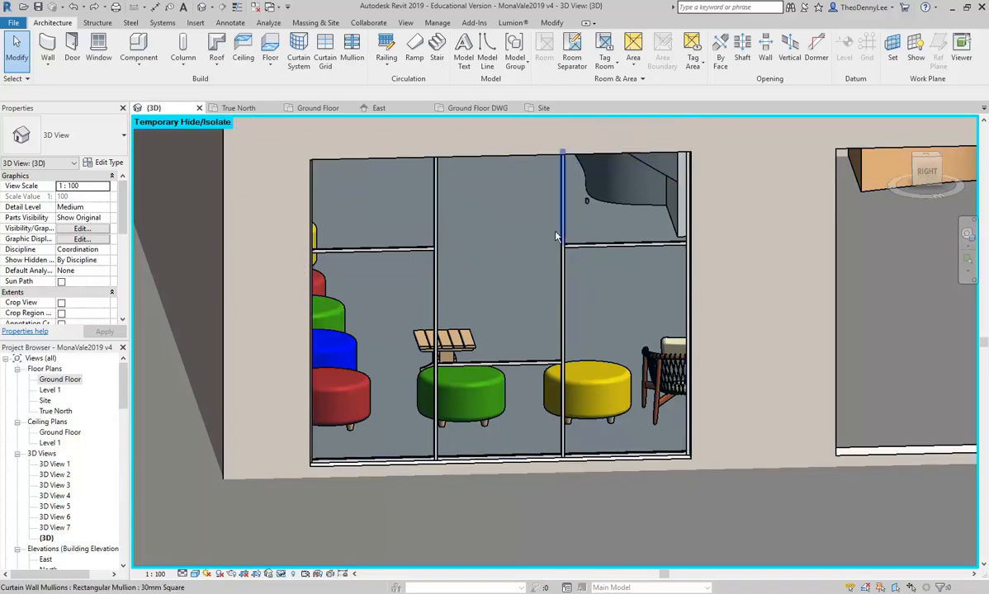
Try to rotate the curtain wall's right-hand vertical grid line with the Rotate tool, and deselect it.
{"action": "left_click", "coordinate": [564, 284]}
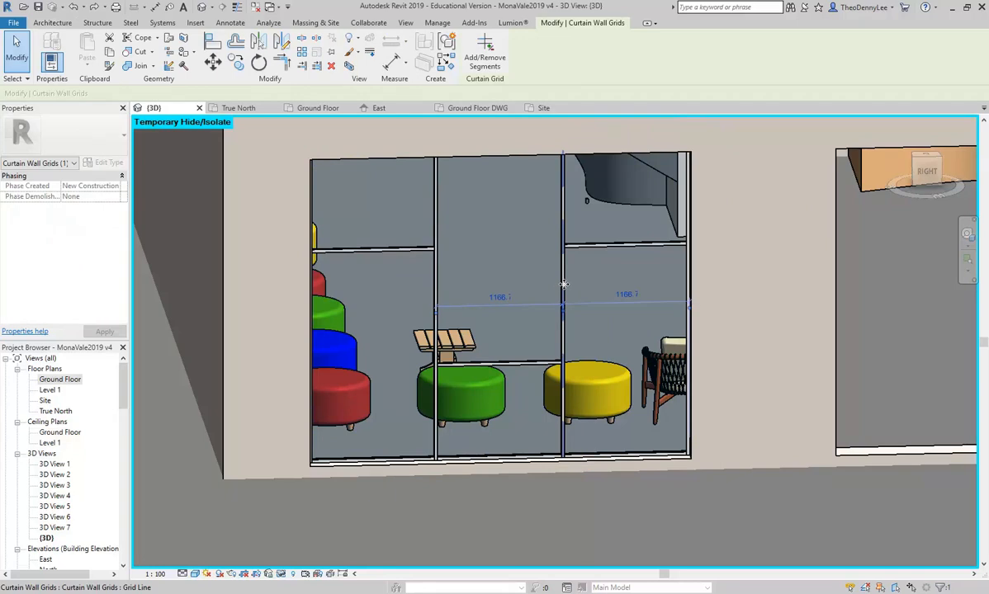
{"action": "left_click", "coordinate": [258, 61]}
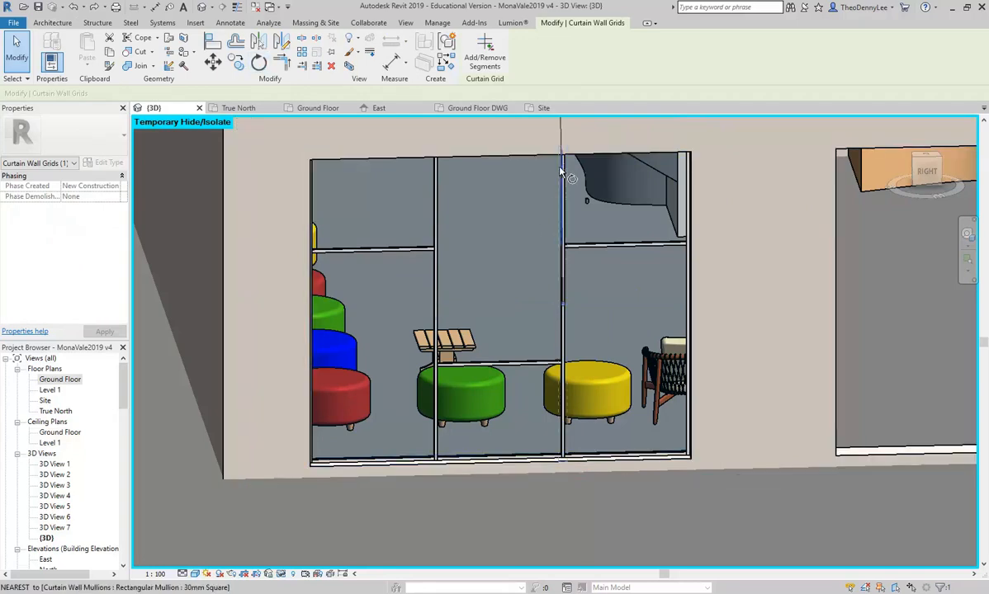
{"action": "left_click", "coordinate": [561, 161]}
{"action": "left_click", "coordinate": [608, 178]}
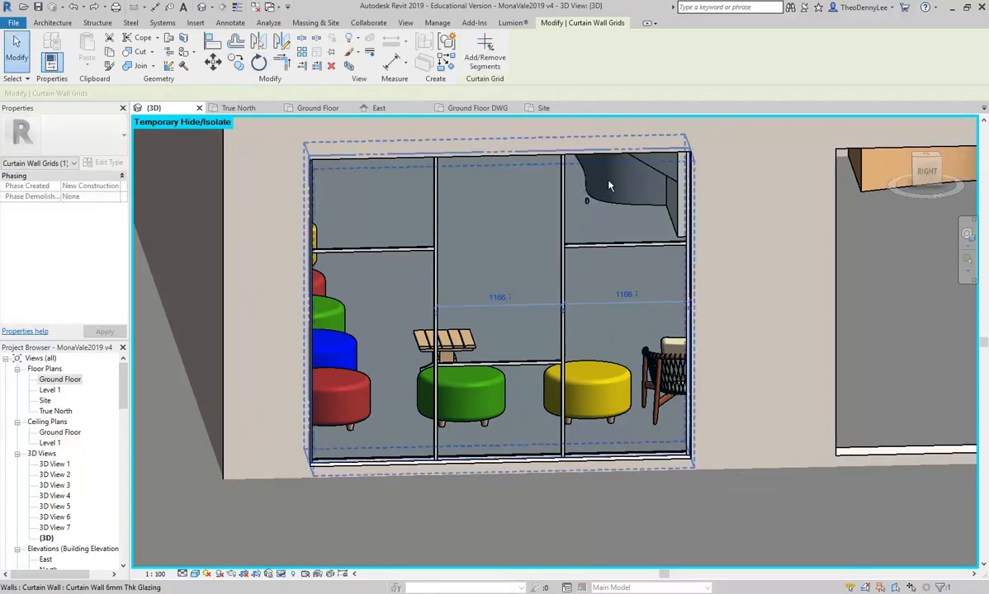
{"action": "key", "text": "r"}
{"action": "key", "text": "o"}
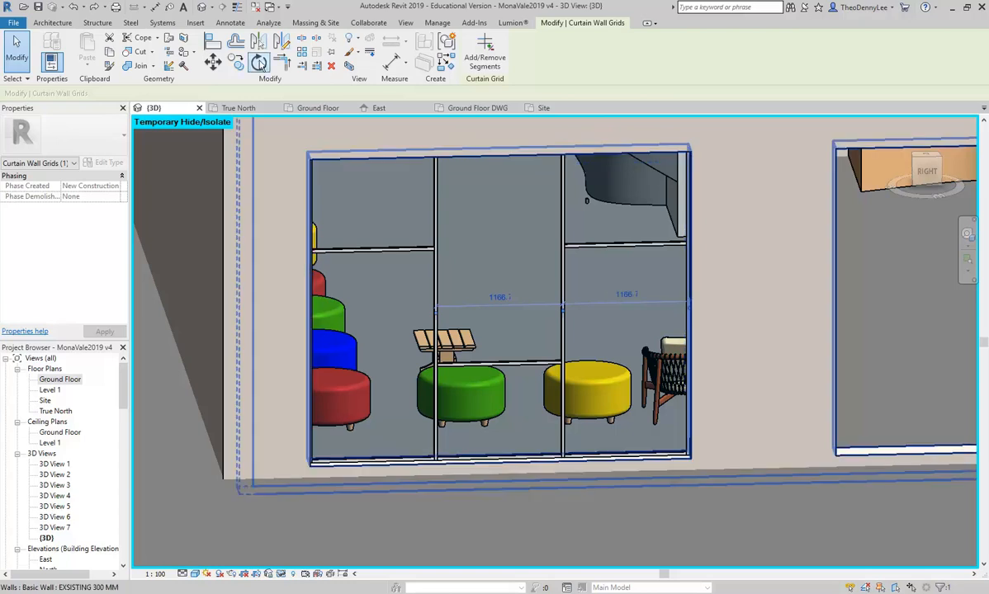
{"action": "left_click", "coordinate": [564, 173]}
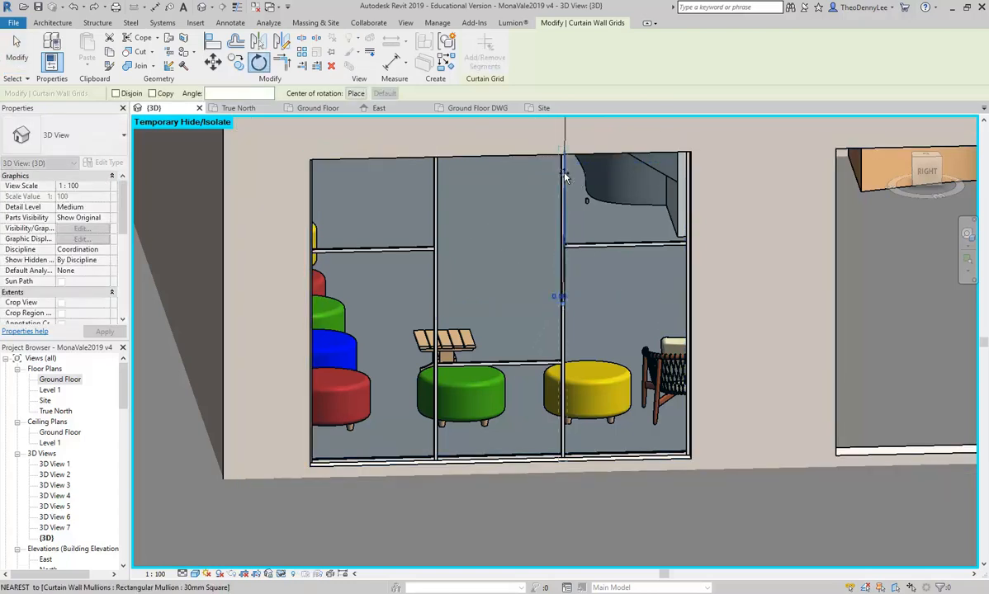
{"action": "left_click", "coordinate": [635, 200]}
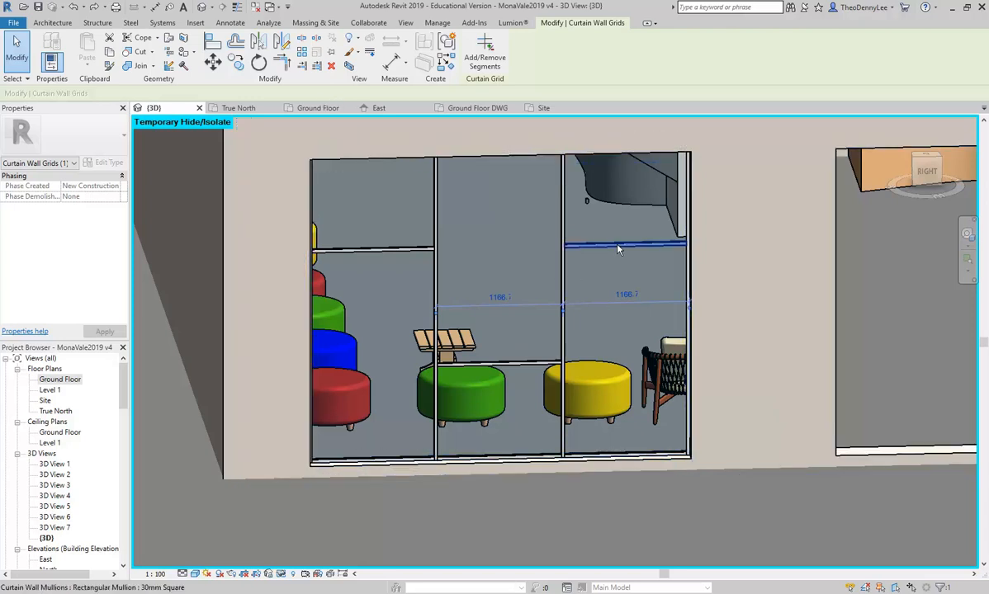
{"action": "key", "text": "Escape"}
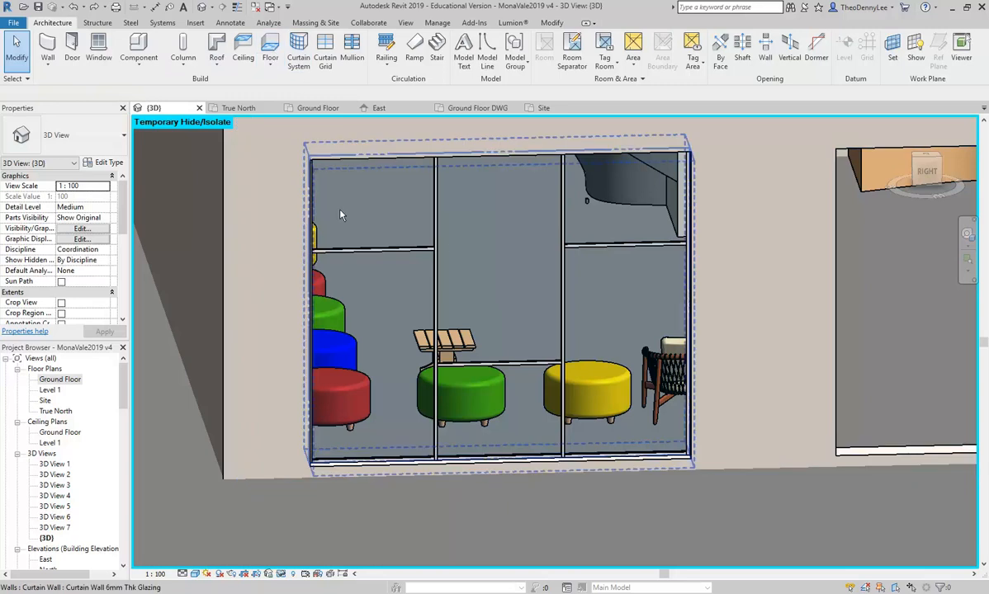
Open the Ground Floor plan and bring the stepped opening beside the curved wall into view.
{"action": "middle_click_drag", "start_coordinate": [659, 223], "coordinate": [455, 361]}
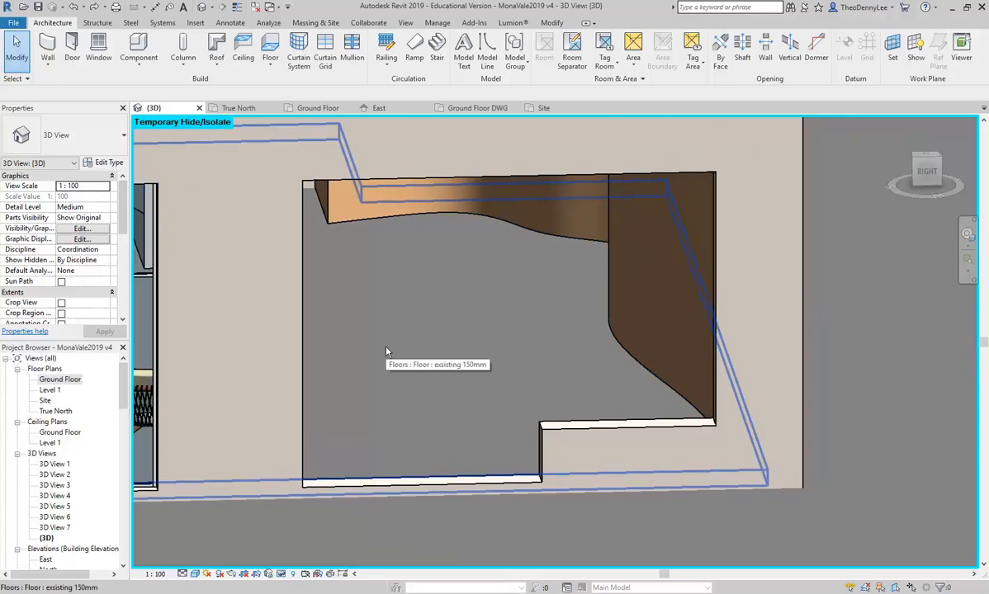
{"action": "middle_click_drag", "start_coordinate": [386, 352], "coordinate": [640, 357]}
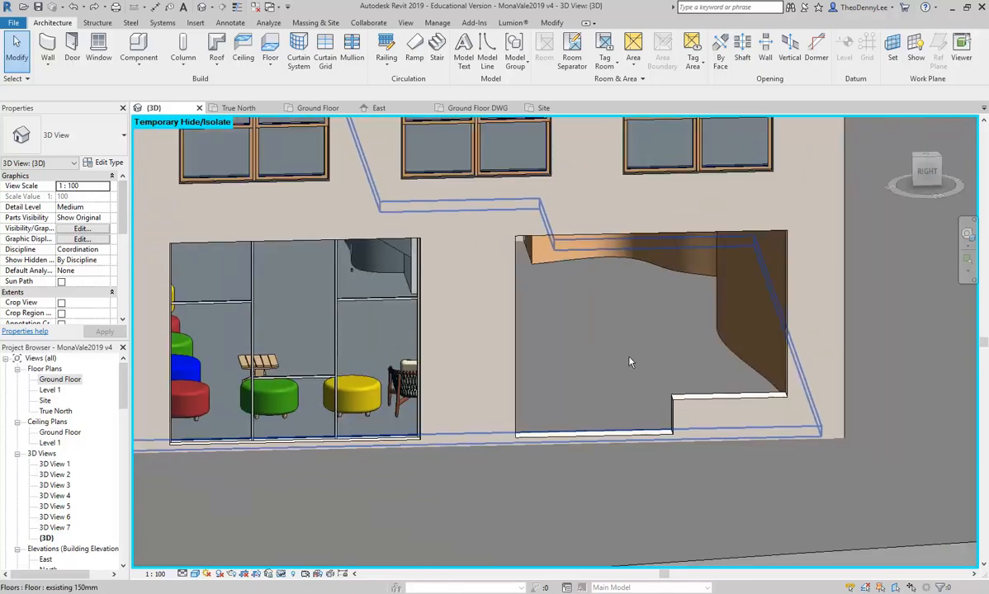
{"action": "double_click", "coordinate": [52, 382]}
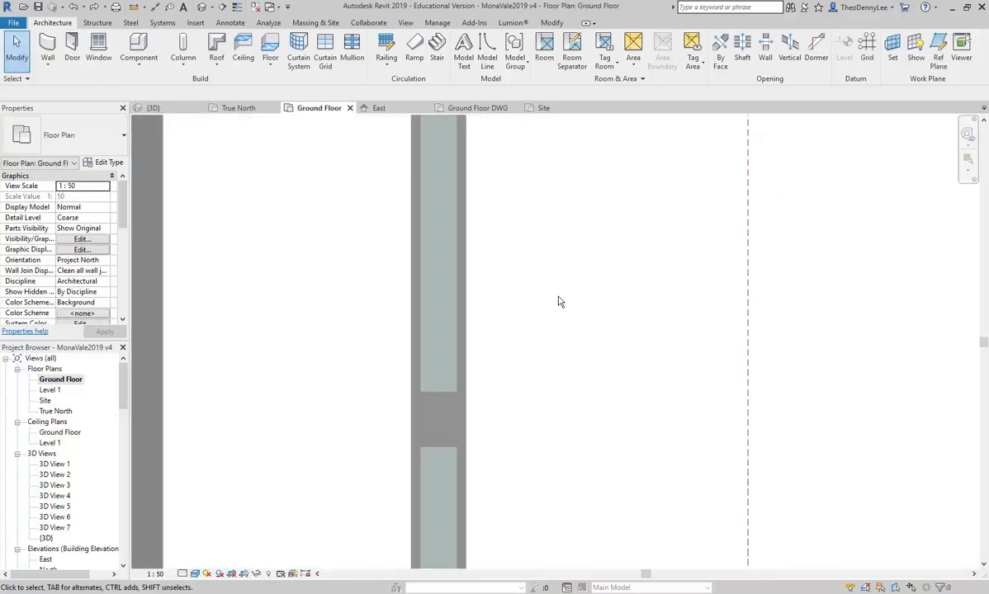
{"action": "left_click", "coordinate": [507, 383]}
{"action": "scroll", "coordinate": [481, 404], "scroll_direction": "up", "scroll_amount": 5}
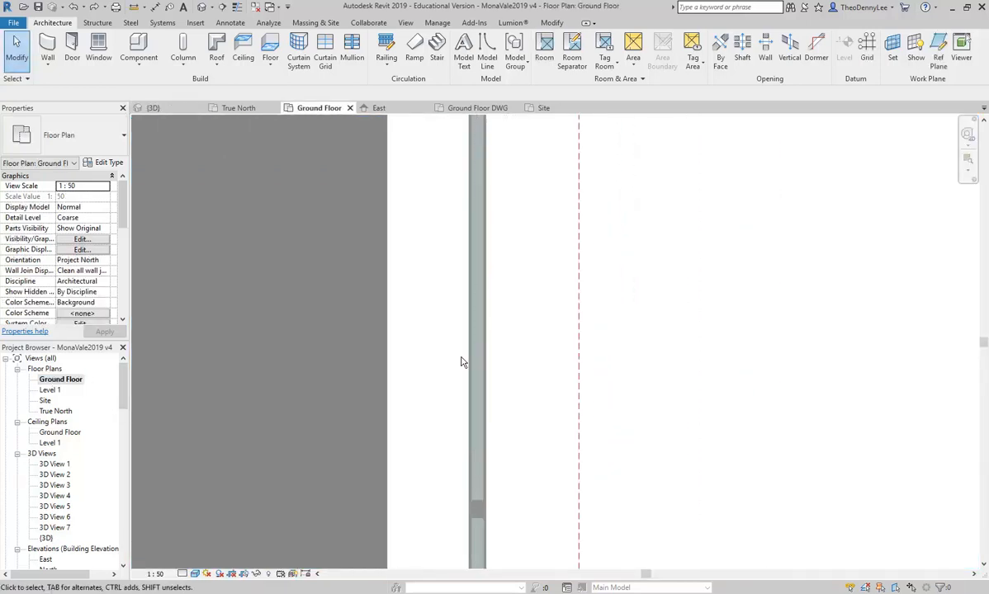
{"action": "scroll", "coordinate": [477, 400], "scroll_direction": "down", "scroll_amount": 1}
{"action": "middle_click_drag", "start_coordinate": [462, 284], "coordinate": [458, 480]}
{"action": "middle_click_drag", "start_coordinate": [445, 311], "coordinate": [446, 444]}
{"action": "middle_click_drag", "start_coordinate": [433, 331], "coordinate": [405, 320]}
Draw a Curtain Wall 6mm Thk Glazing, 2900 high, along the wall centreline between the two ends of the stepped opening.
{"action": "left_click", "coordinate": [47, 45]}
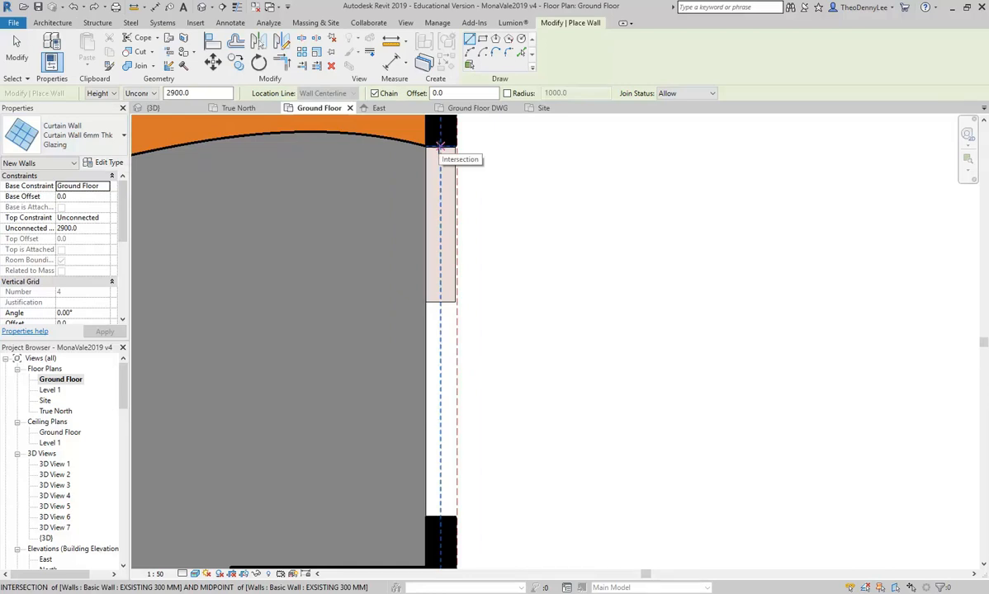
{"action": "left_click", "coordinate": [440, 147]}
{"action": "middle_click_drag", "start_coordinate": [448, 284], "coordinate": [456, 179]}
{"action": "scroll", "coordinate": [458, 376], "scroll_direction": "up", "scroll_amount": 5}
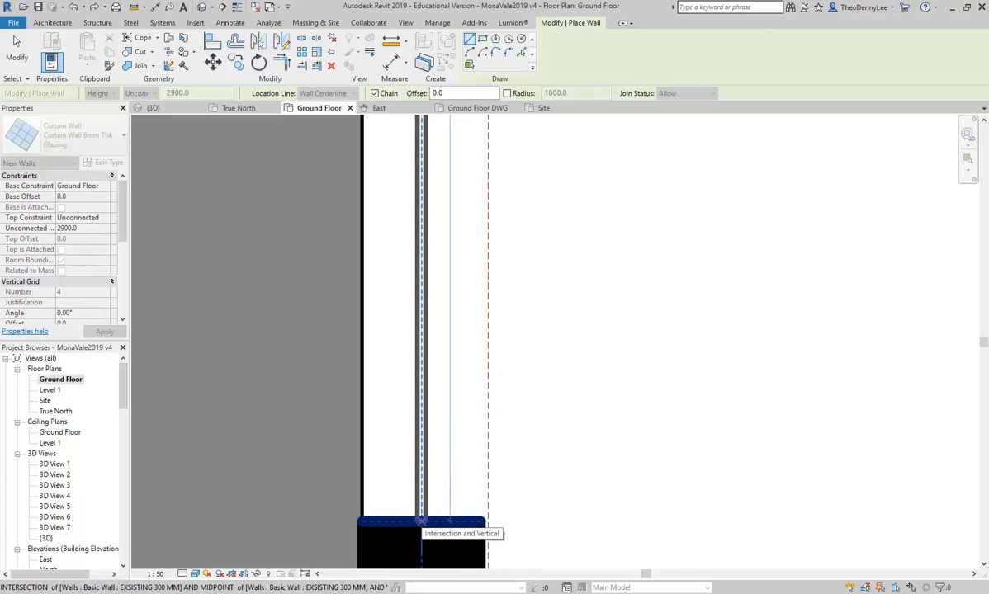
{"action": "left_click", "coordinate": [421, 522]}
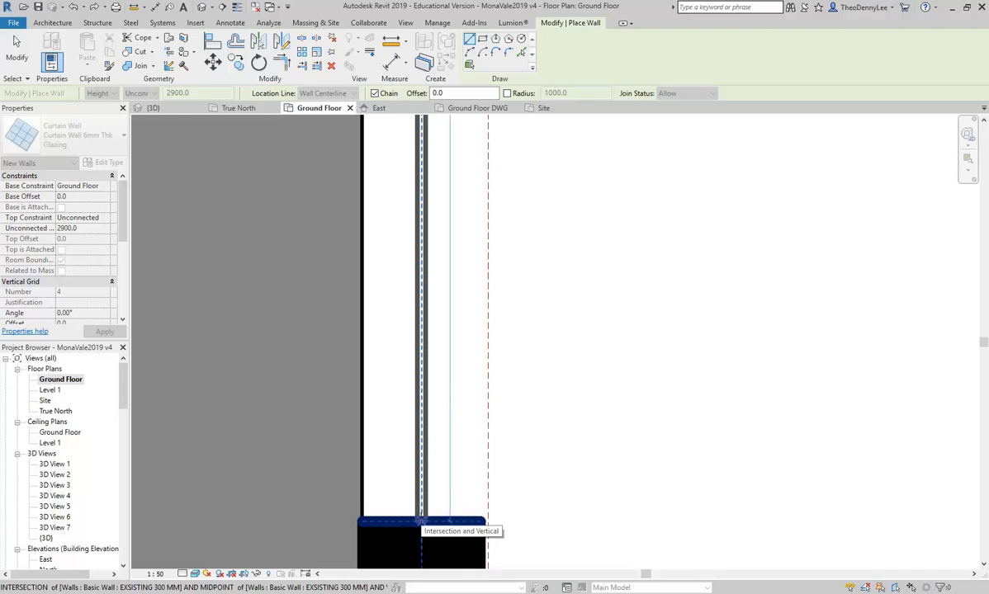
{"action": "left_click", "coordinate": [421, 522]}
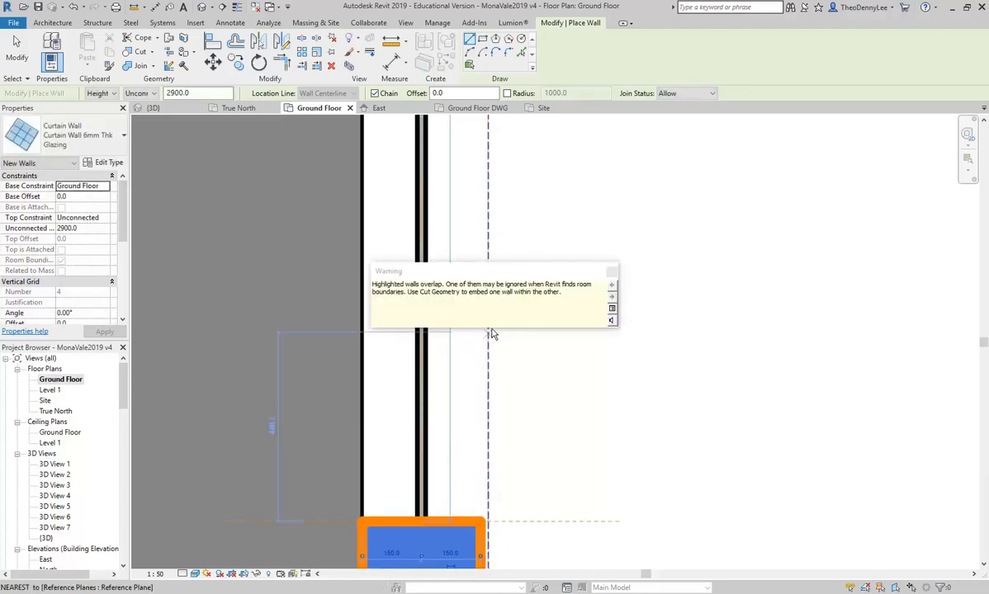
{"action": "right_click", "coordinate": [577, 232]}
{"action": "left_click", "coordinate": [587, 237]}
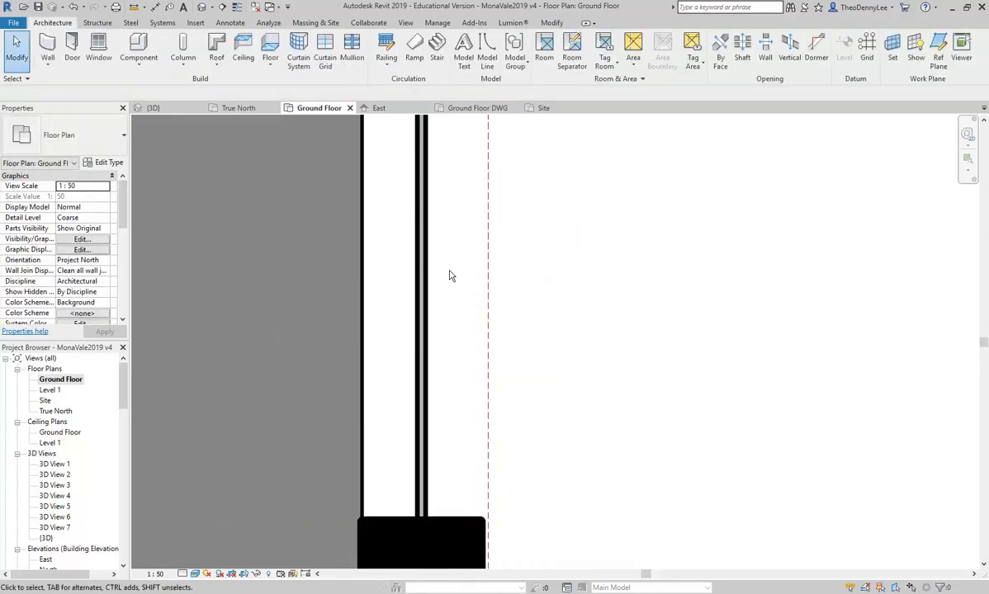
Select the new curtain wall and bring it into close view at the stepped opening in the {3D} view.
{"action": "left_click", "coordinate": [422, 284]}
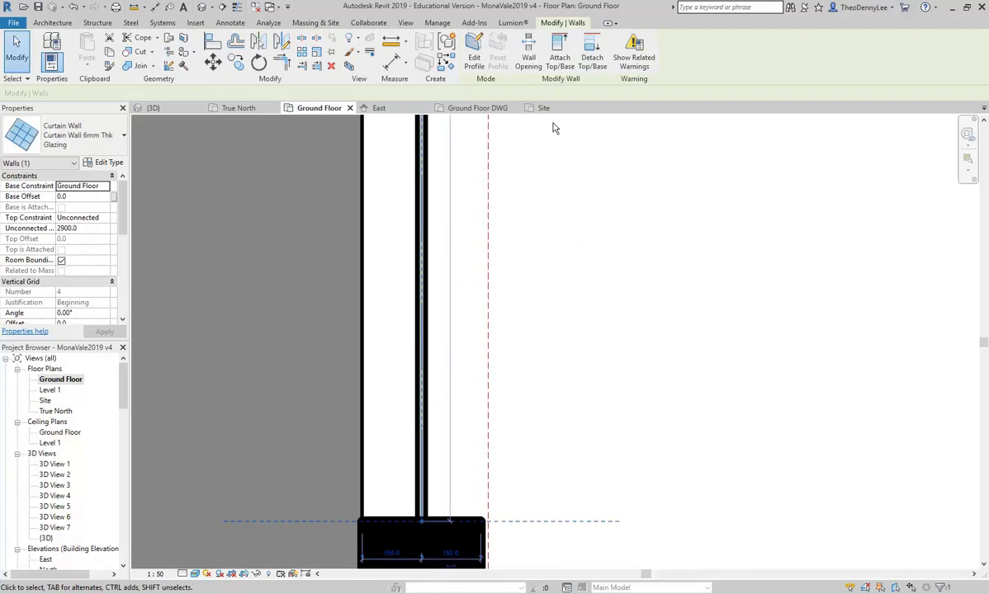
{"action": "left_click", "coordinate": [172, 108]}
{"action": "scroll", "coordinate": [452, 265], "scroll_direction": "down", "scroll_amount": 3}
{"action": "scroll", "coordinate": [546, 271], "scroll_direction": "up", "scroll_amount": 3}
{"action": "middle_click_drag", "start_coordinate": [552, 273], "coordinate": [653, 279], "text": "shift"}
{"action": "scroll", "coordinate": [611, 414], "scroll_direction": "up", "scroll_amount": 5}
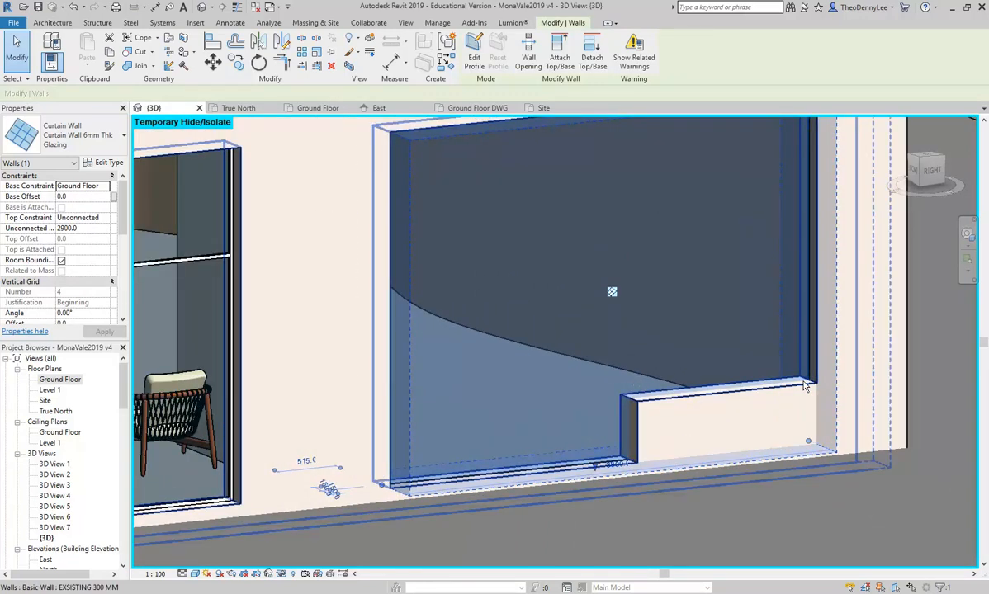
{"action": "scroll", "coordinate": [626, 288], "scroll_direction": "down", "scroll_amount": 2}
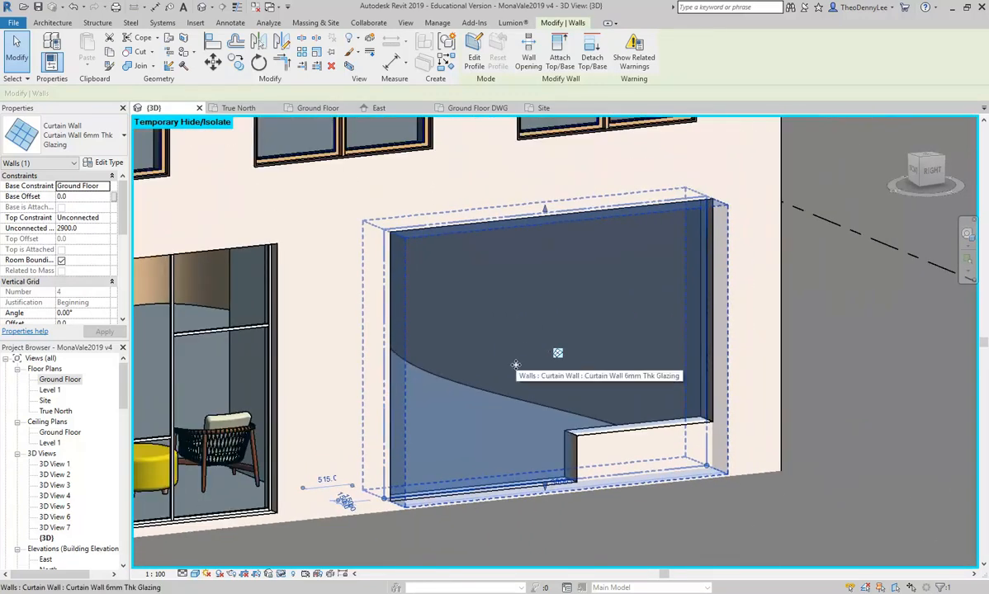
{"action": "middle_click_drag", "start_coordinate": [559, 361], "coordinate": [547, 335], "text": "shift"}
{"action": "scroll", "coordinate": [548, 346], "scroll_direction": "up", "scroll_amount": 2}
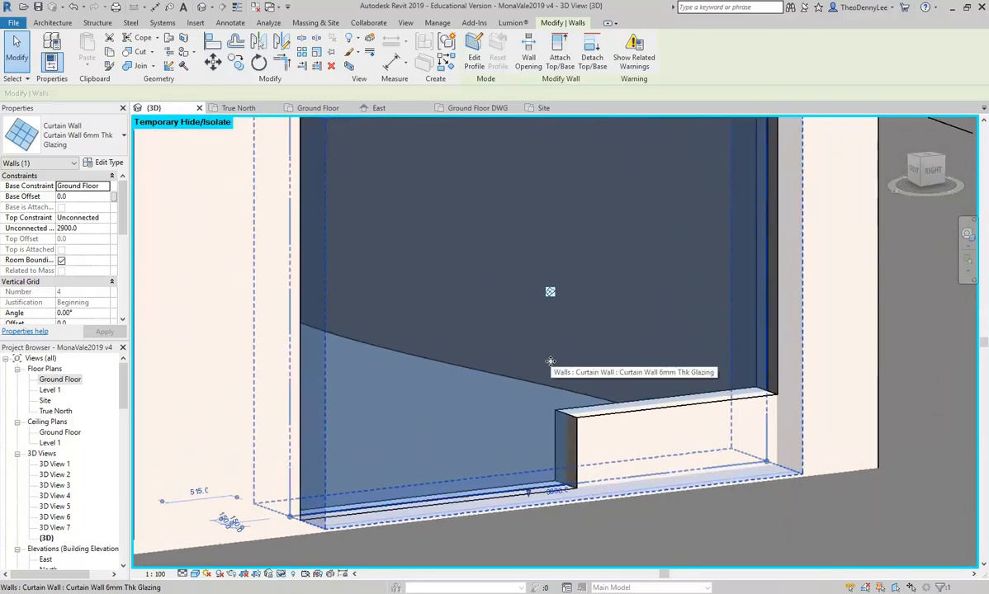
Edit the curtain wall's profile and add sketch lines picked from the low wall's top edge and the vertical step edge.
{"action": "left_click", "coordinate": [474, 57]}
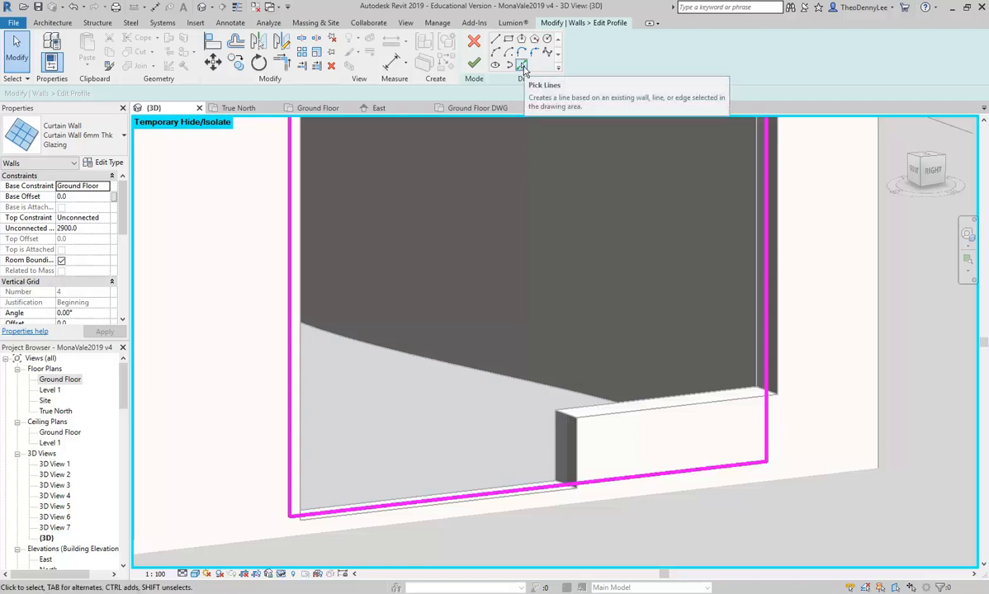
{"action": "left_click", "coordinate": [522, 66]}
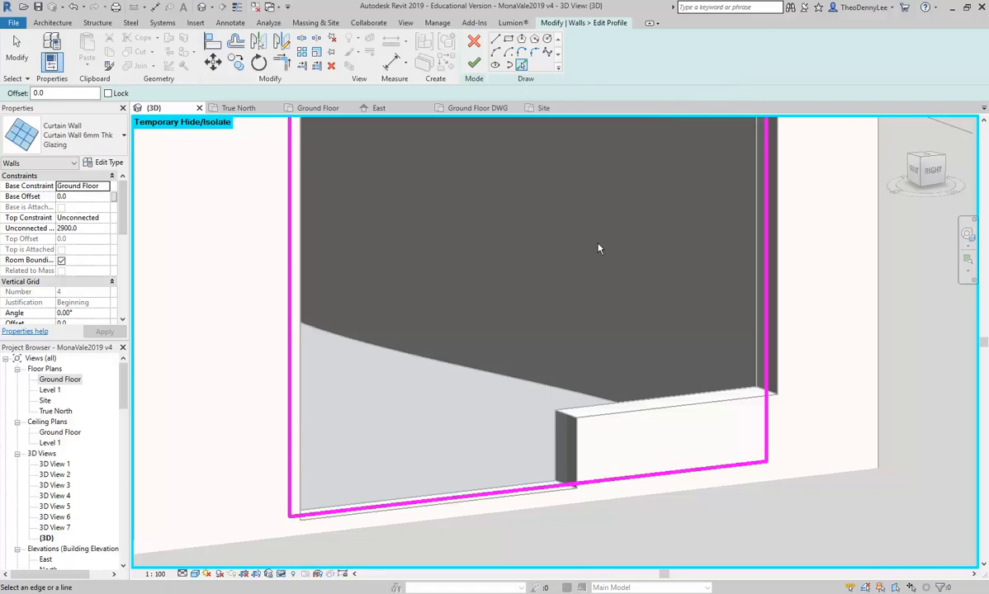
{"action": "left_click", "coordinate": [664, 407]}
{"action": "left_click", "coordinate": [570, 437]}
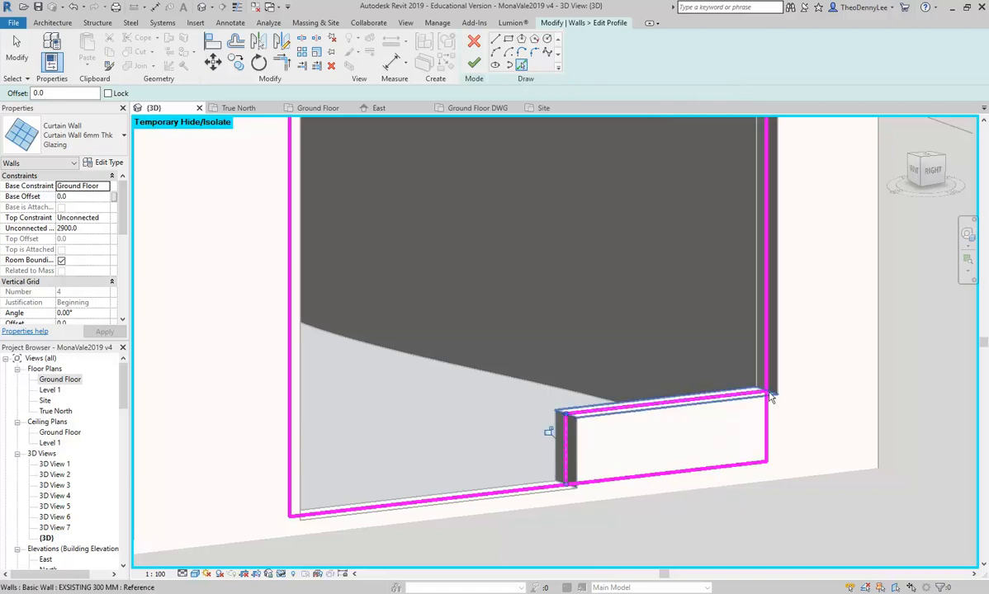
Trim the profile lines into a closed outline that follows the low wall's step, and finish the profile edit.
{"action": "left_click", "coordinate": [277, 66]}
{"action": "left_click", "coordinate": [543, 489]}
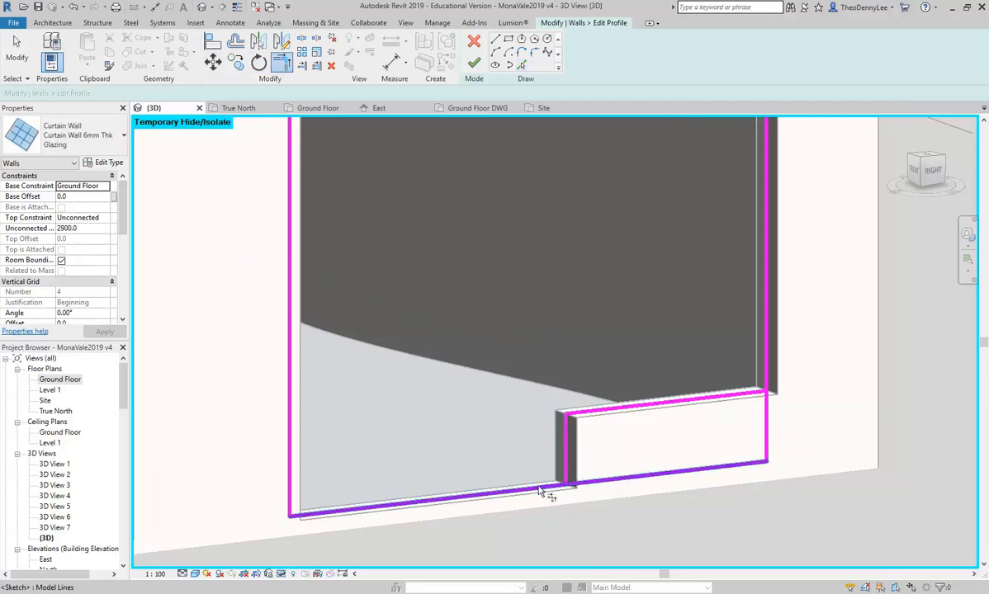
{"action": "left_click", "coordinate": [567, 463]}
{"action": "left_click", "coordinate": [766, 365]}
{"action": "left_click", "coordinate": [766, 366]}
{"action": "left_click", "coordinate": [750, 392]}
{"action": "scroll", "coordinate": [565, 294], "scroll_direction": "down", "scroll_amount": 1}
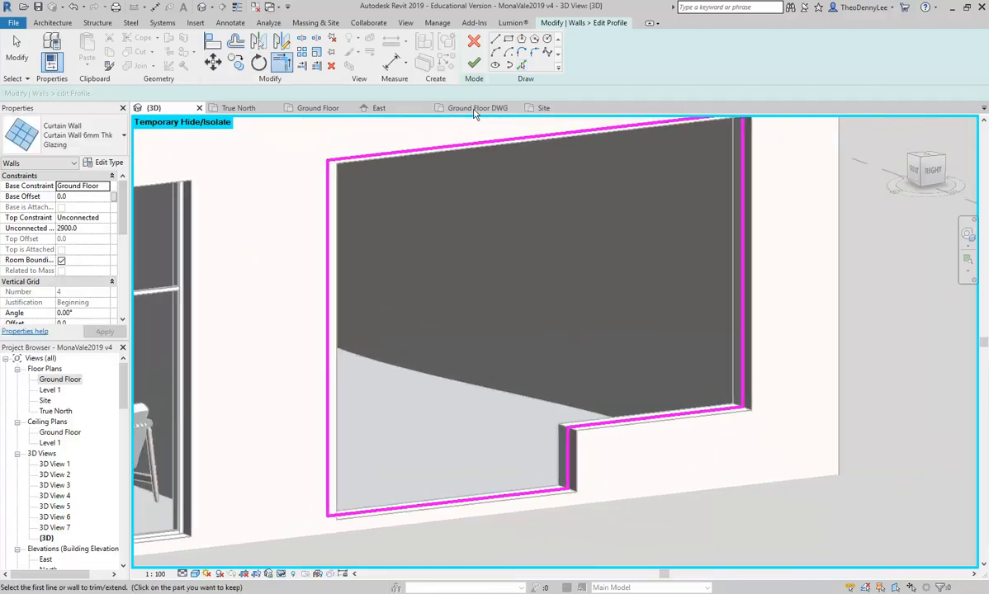
{"action": "left_click", "coordinate": [474, 62]}
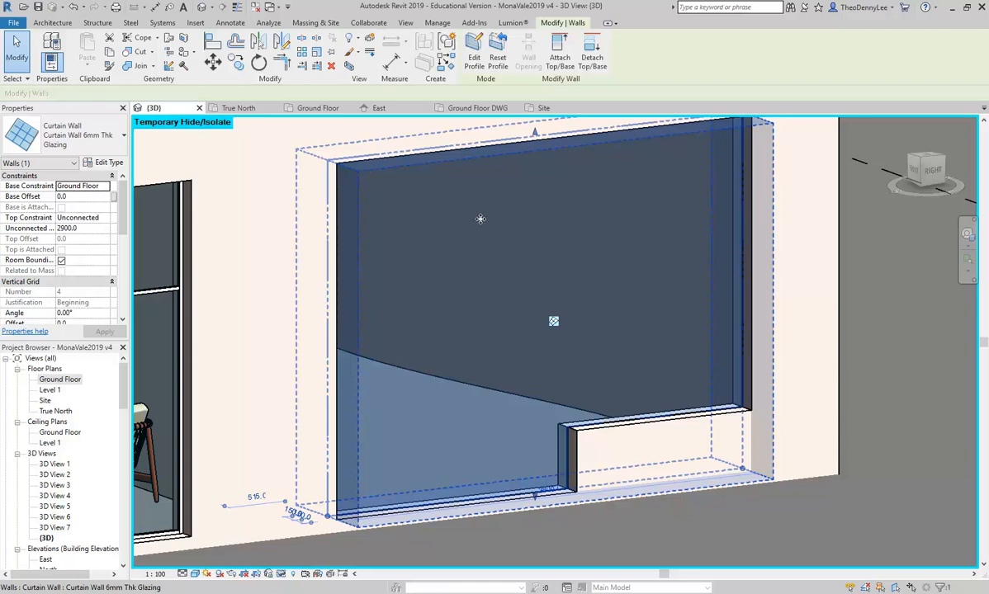
Try reshaping the curtain wall's profile with an arc about 560 mm wide at the step corner, trimming the base line to it.
{"action": "middle_click_drag", "start_coordinate": [568, 392], "coordinate": [481, 350]}
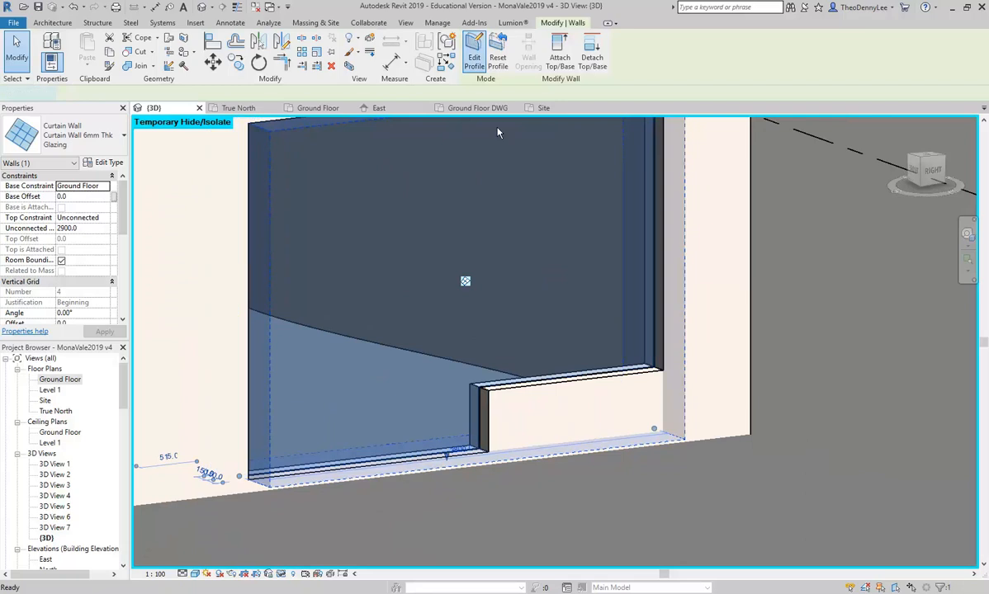
{"action": "left_click", "coordinate": [473, 51]}
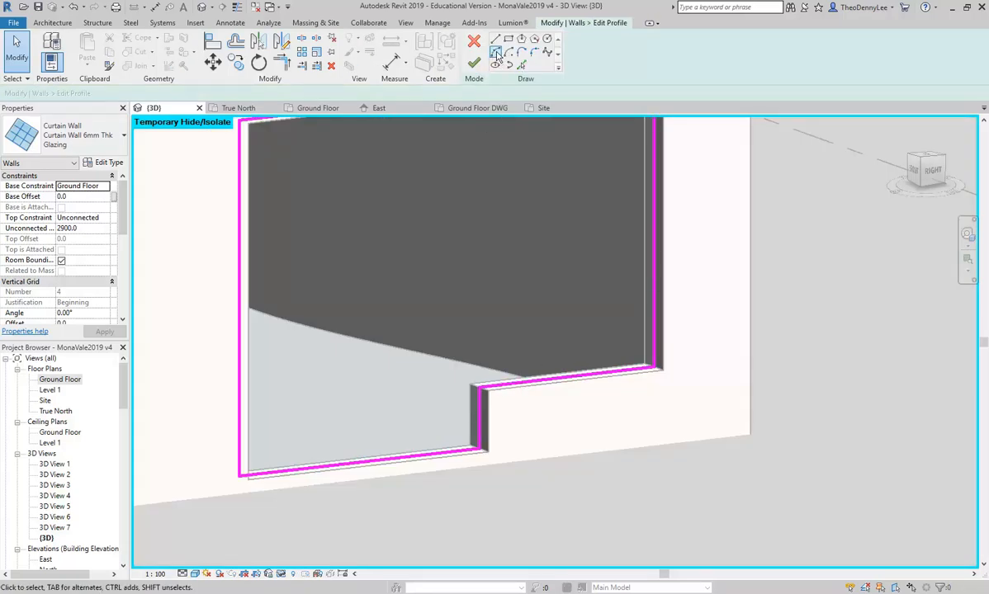
{"action": "left_click", "coordinate": [496, 52]}
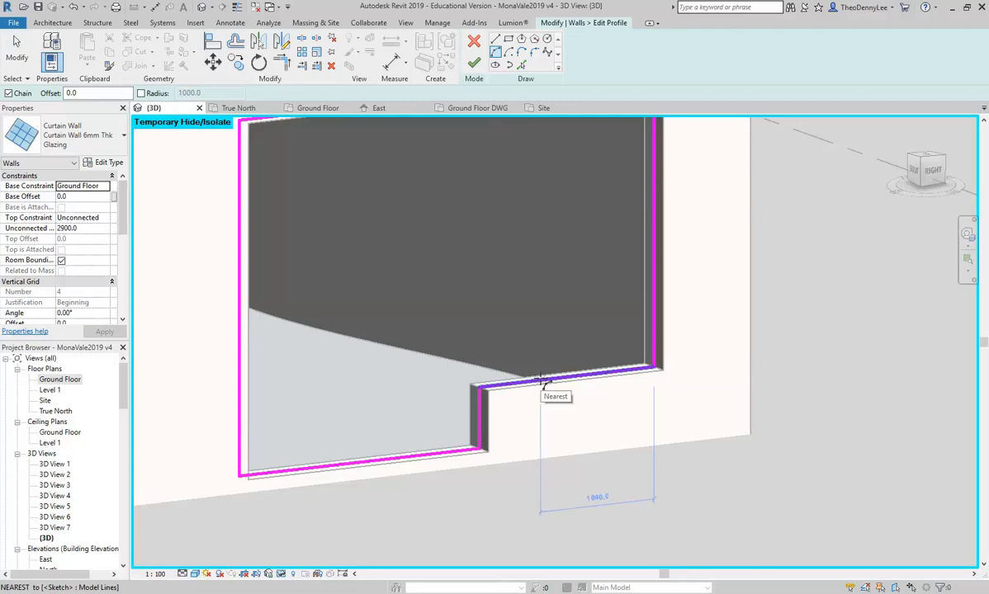
{"action": "left_click", "coordinate": [543, 381]}
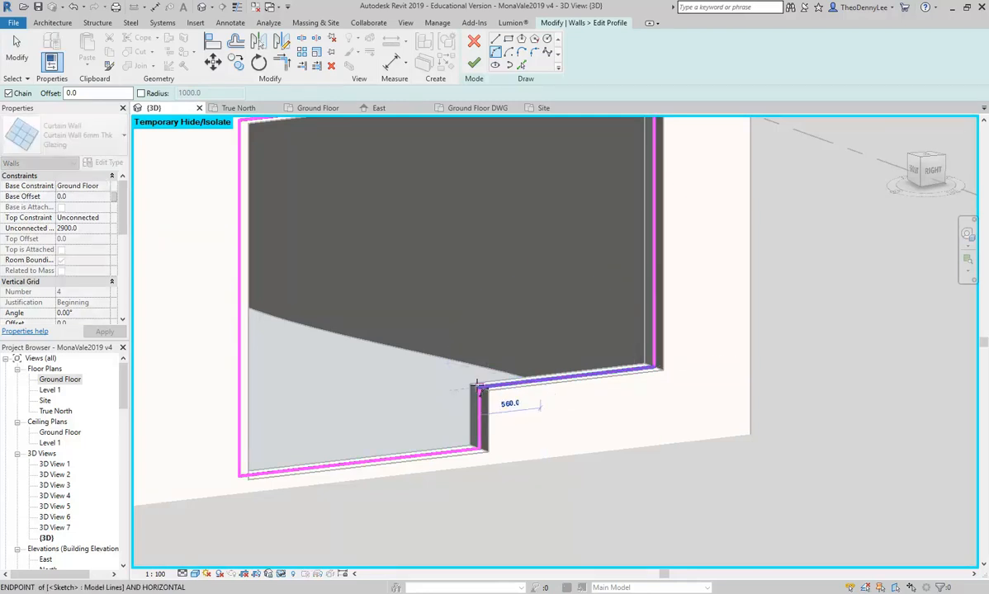
{"action": "left_click", "coordinate": [478, 388]}
{"action": "left_click", "coordinate": [523, 294]}
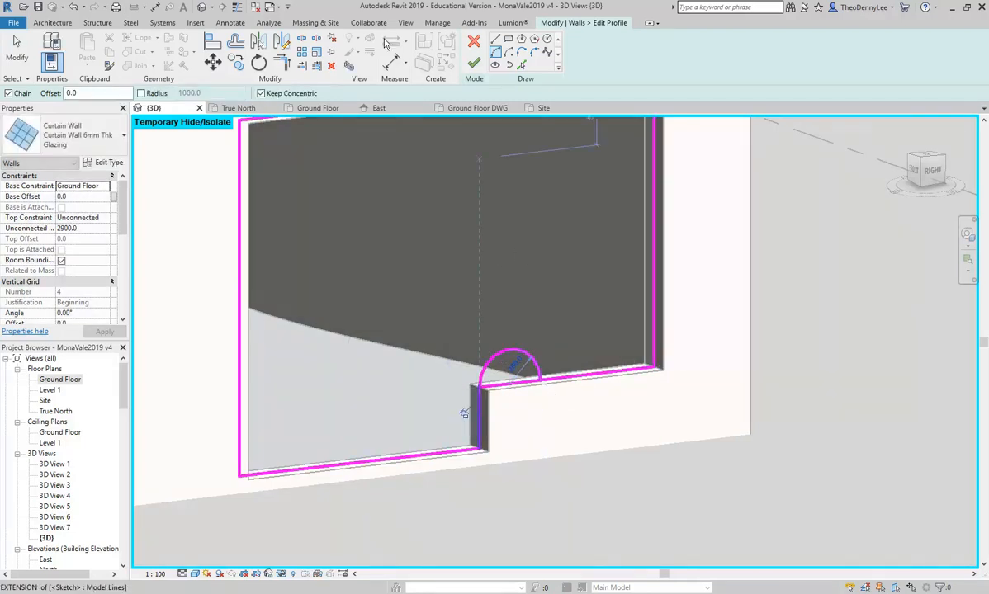
{"action": "left_click", "coordinate": [281, 63]}
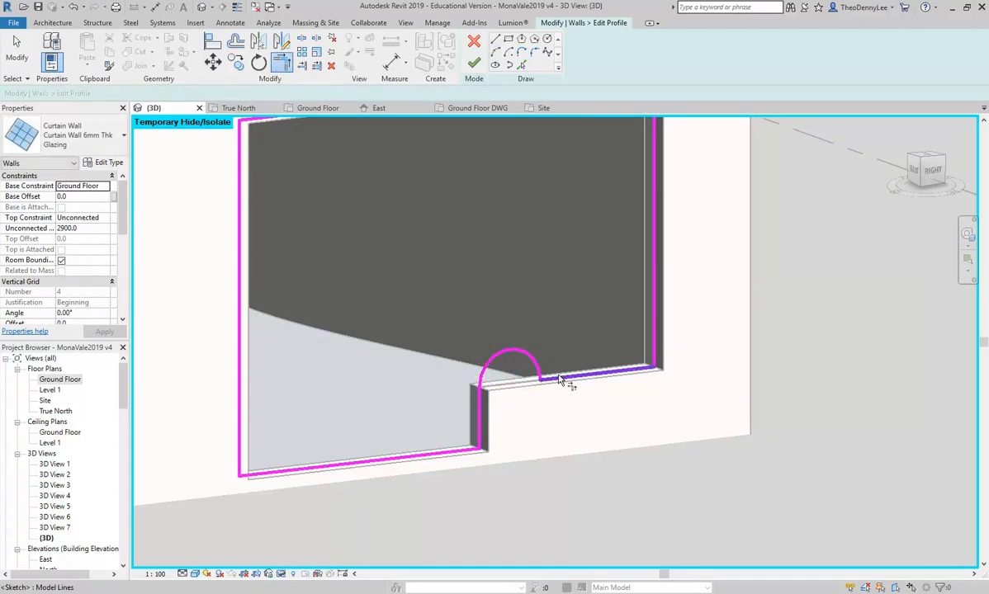
{"action": "left_click", "coordinate": [474, 64]}
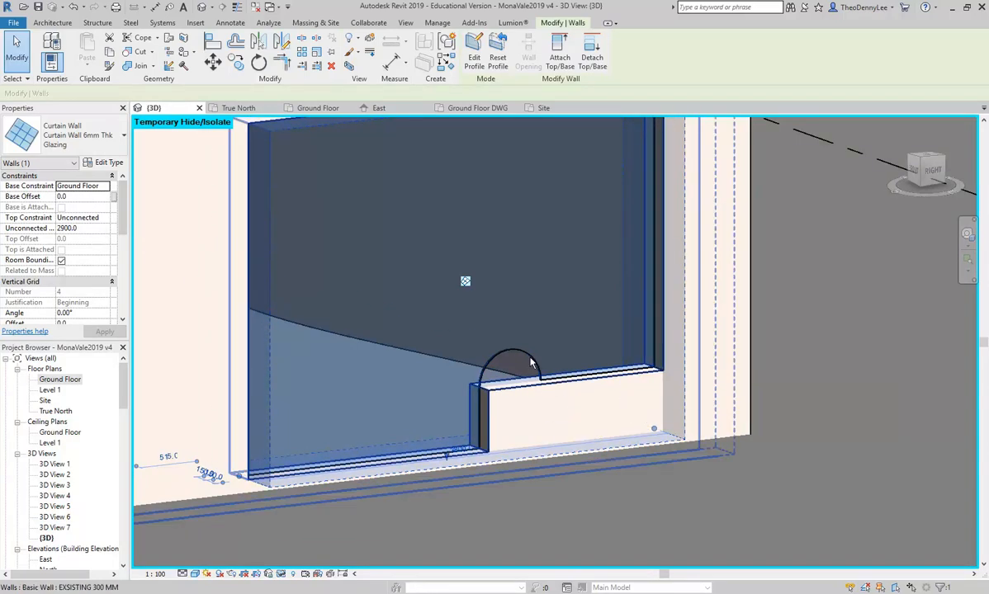
Undo the arc edit, finish the profile with the plain stepped outline, and deselect the curtain wall.
{"action": "left_click", "coordinate": [75, 7]}
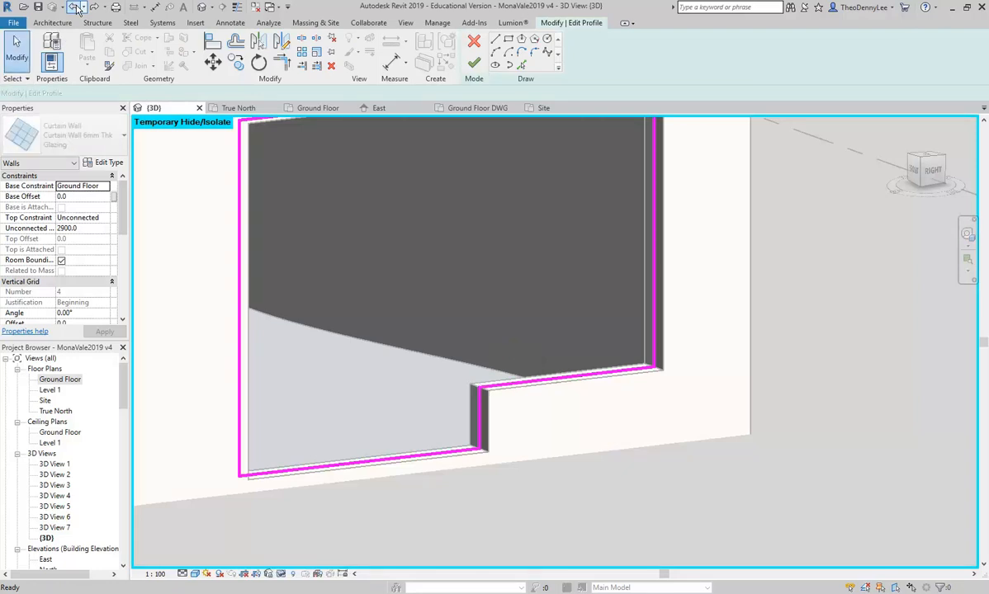
{"action": "left_click", "coordinate": [474, 63]}
{"action": "left_click", "coordinate": [528, 289]}
{"action": "scroll", "coordinate": [527, 290], "scroll_direction": "down", "scroll_amount": 2}
{"action": "key", "text": "Escape"}
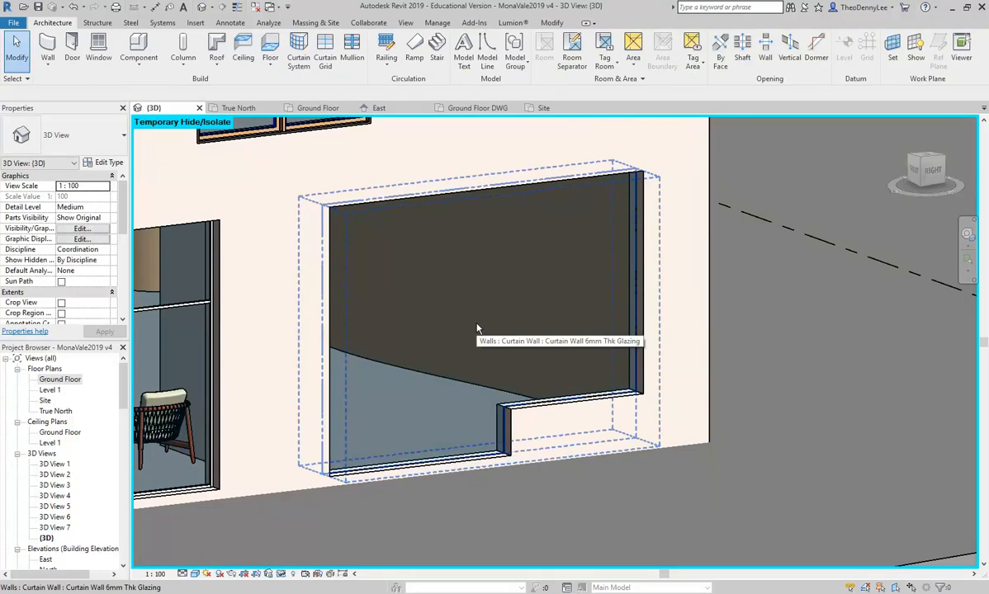
Examine how the stepped curtain wall fits the opening in the surrounding existing wall, selecting each wall in turn.
{"action": "left_click", "coordinate": [556, 426]}
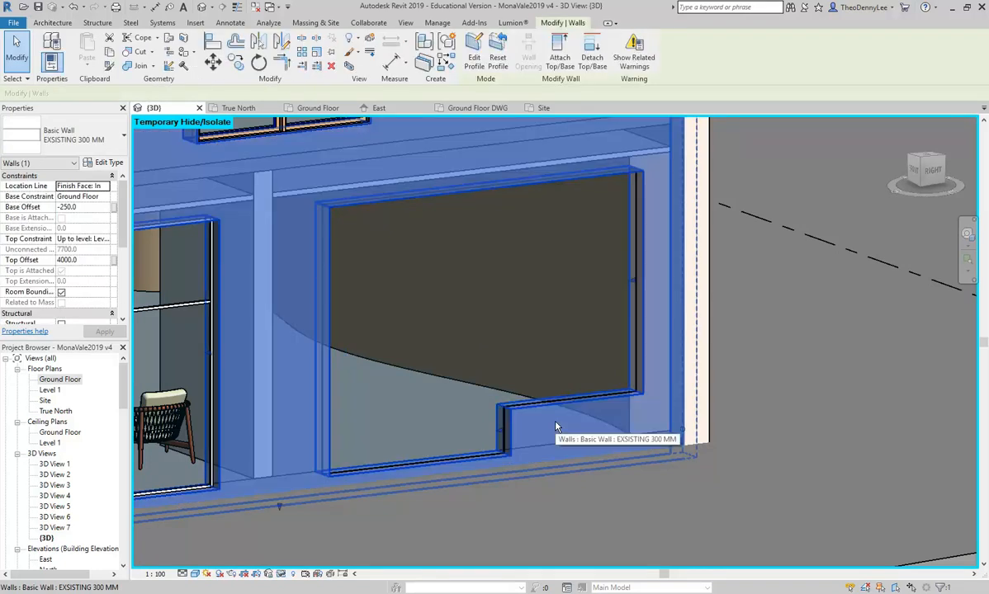
{"action": "scroll", "coordinate": [554, 422], "scroll_direction": "up", "scroll_amount": 2}
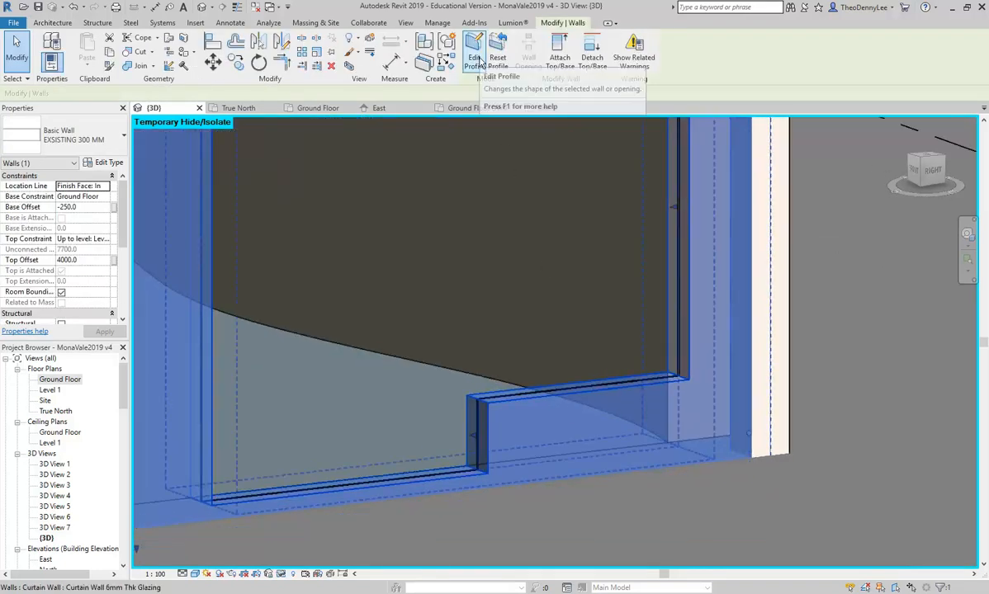
{"action": "left_click", "coordinate": [503, 282]}
{"action": "scroll", "coordinate": [504, 280], "scroll_direction": "down", "scroll_amount": 3}
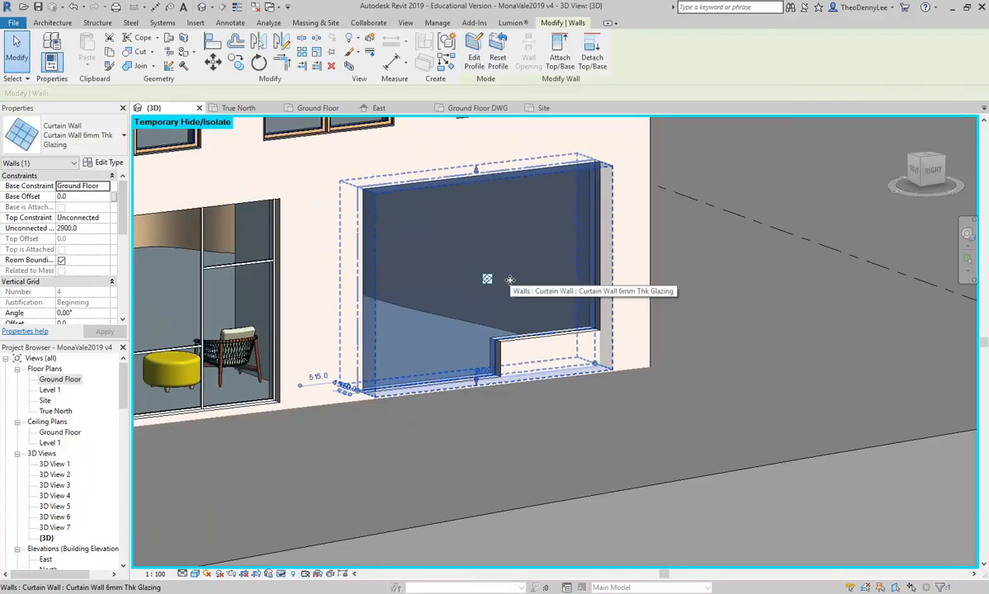
{"action": "scroll", "coordinate": [552, 281], "scroll_direction": "up", "scroll_amount": 2}
{"action": "key", "text": "Escape"}
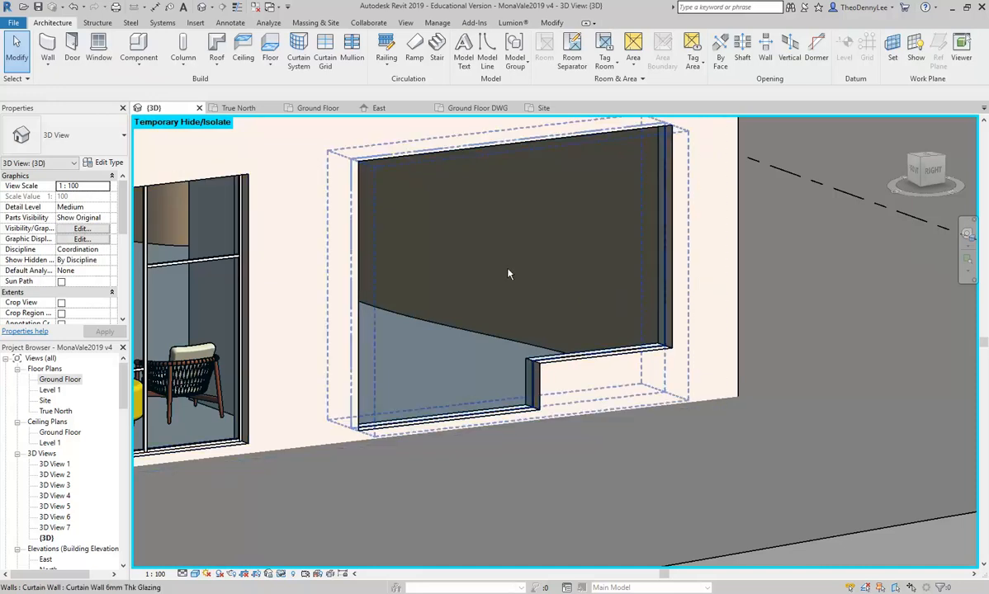
{"action": "middle_click_drag", "start_coordinate": [508, 282], "coordinate": [510, 312]}
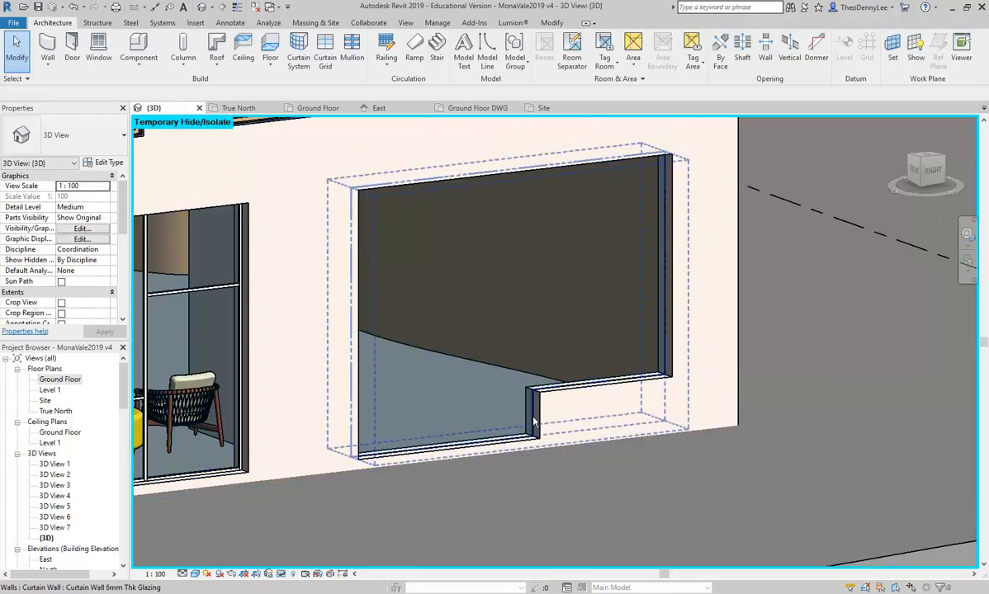
{"action": "scroll", "coordinate": [493, 294], "scroll_direction": "down", "scroll_amount": 2}
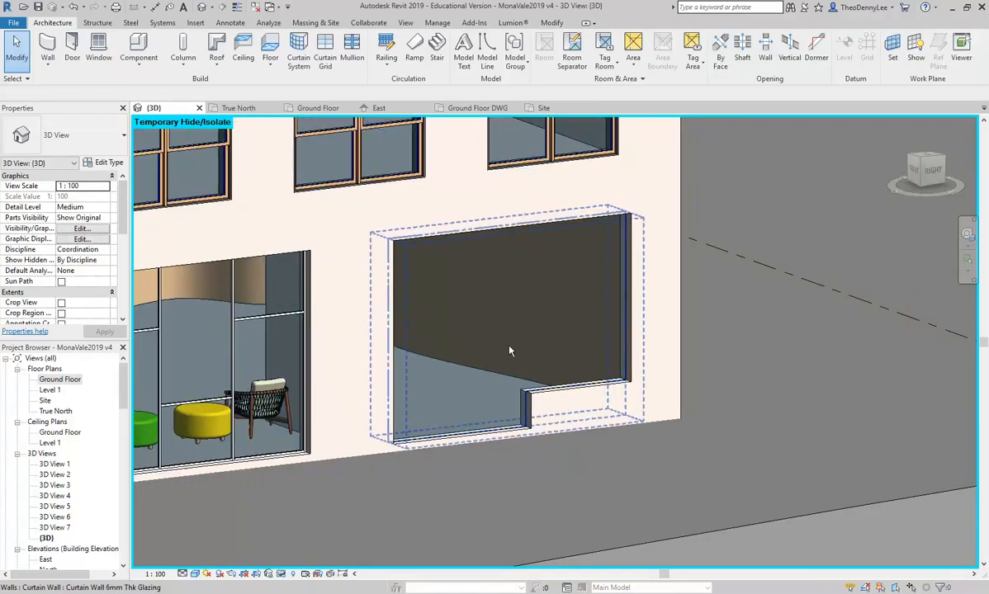
{"action": "scroll", "coordinate": [509, 350], "scroll_direction": "up", "scroll_amount": 2}
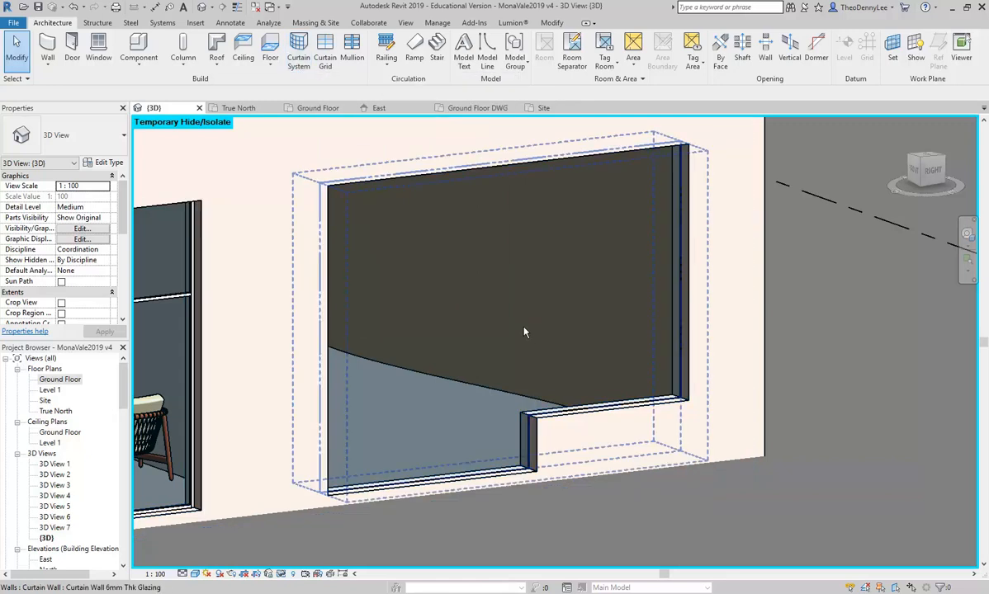
{"action": "left_click", "coordinate": [477, 302]}
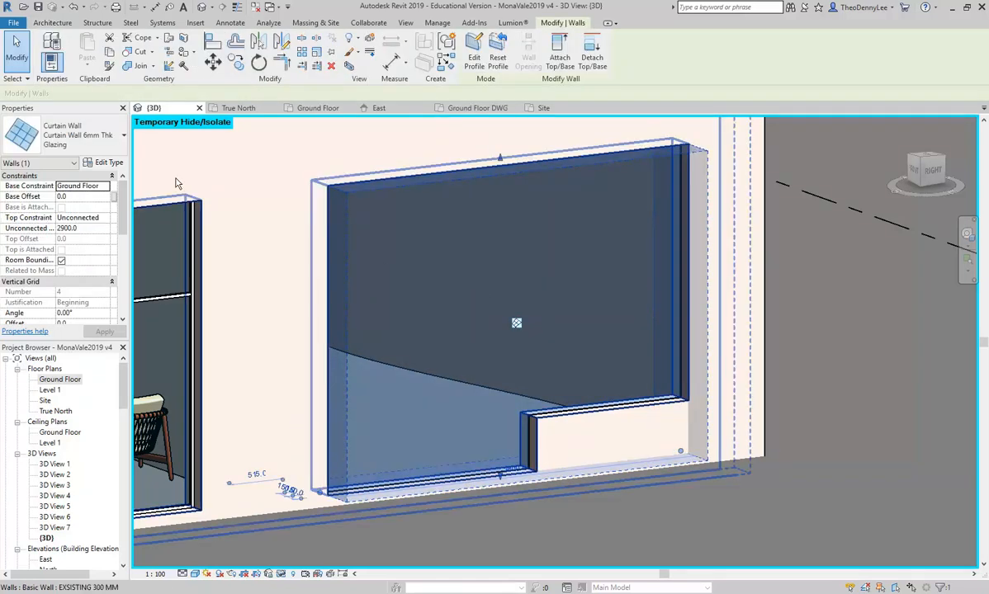
{"action": "key", "text": "Escape"}
{"action": "scroll", "coordinate": [471, 241], "scroll_direction": "down", "scroll_amount": 3}
{"action": "middle_click_drag", "start_coordinate": [472, 241], "coordinate": [501, 282]}
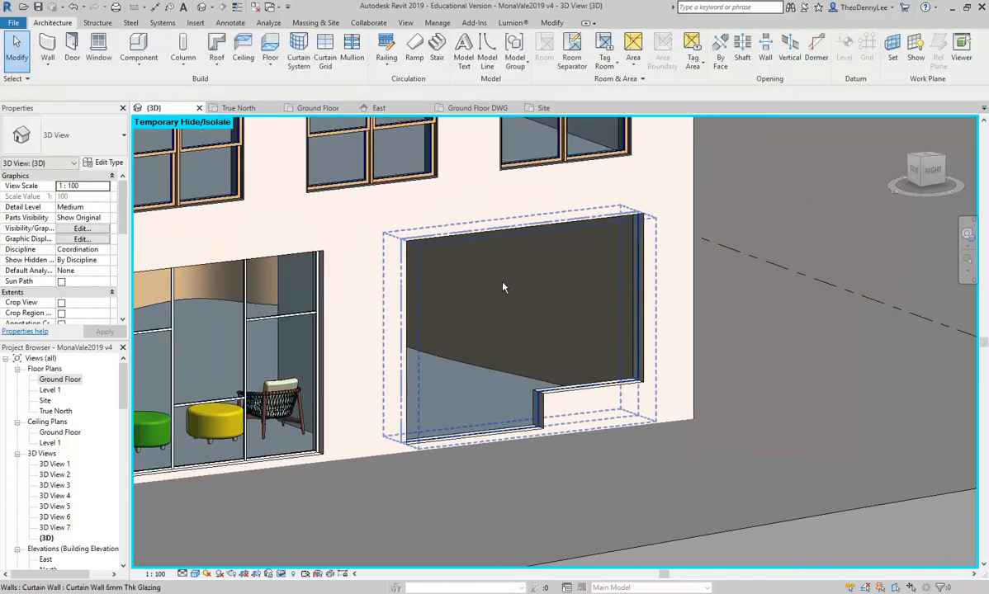
{"action": "scroll", "coordinate": [501, 281], "scroll_direction": "up", "scroll_amount": 2}
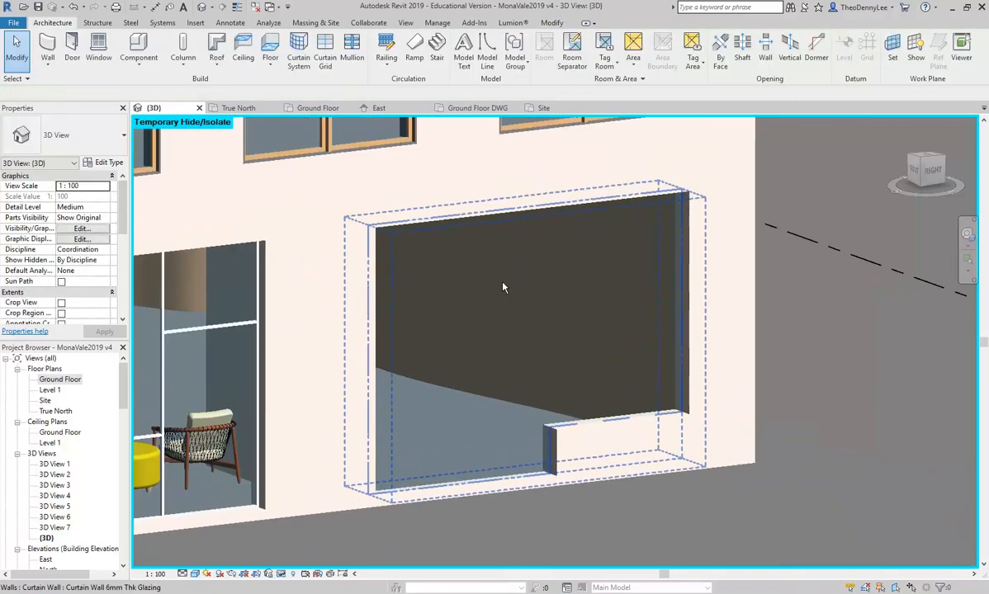
Browse the files to open and go to the Metric Library's Curtain Panel By Pattern folder.
{"action": "left_click", "coordinate": [15, 22]}
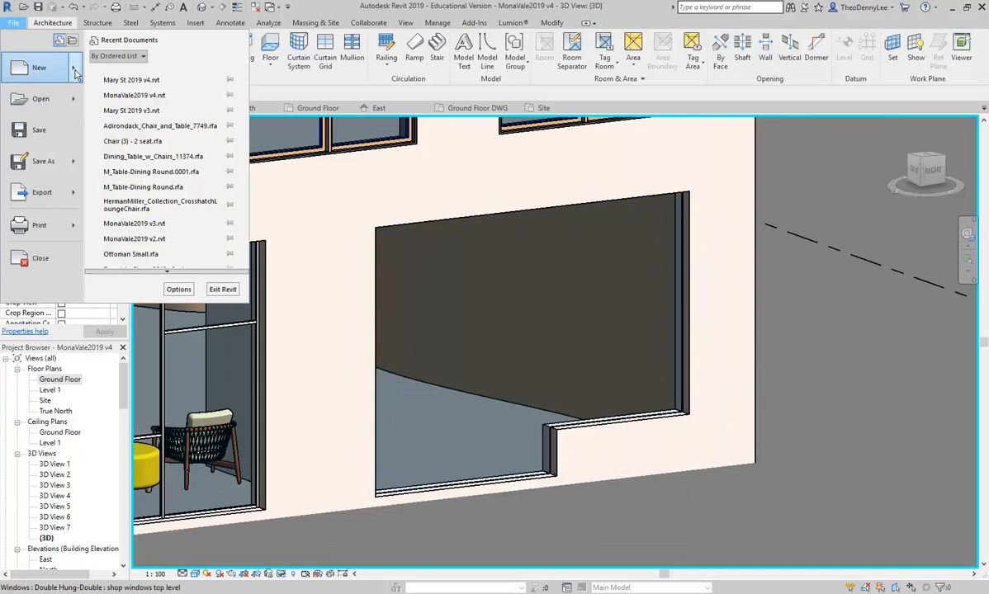
{"action": "mouse_move", "coordinate": [75, 73]}
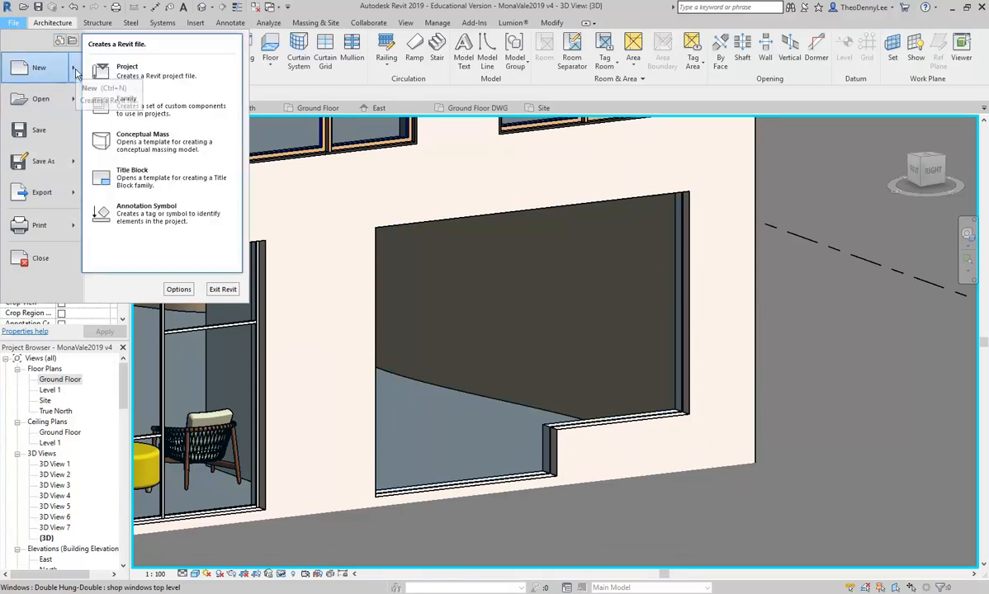
{"action": "left_click", "coordinate": [31, 98]}
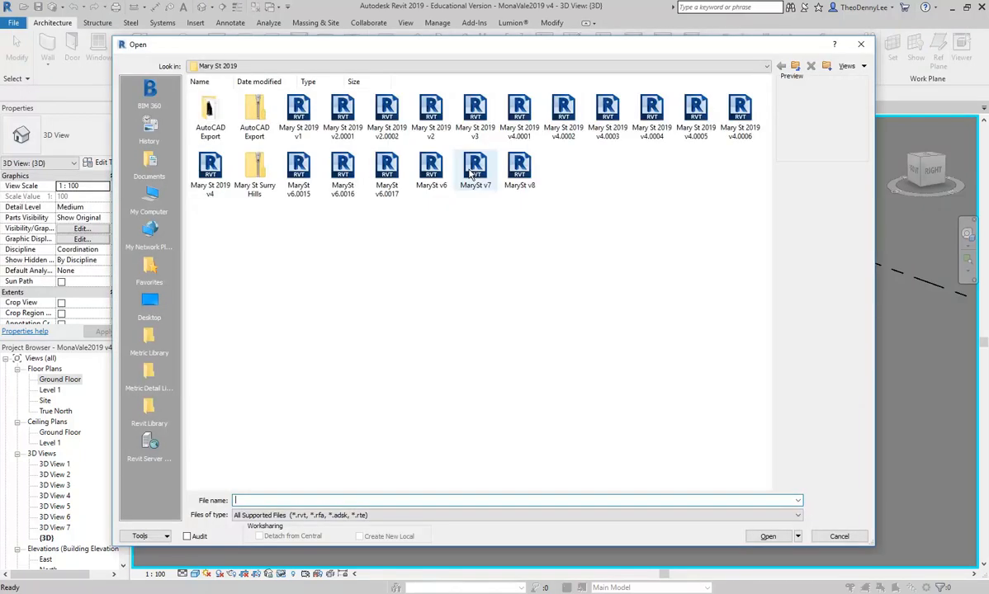
{"action": "left_click", "coordinate": [796, 68]}
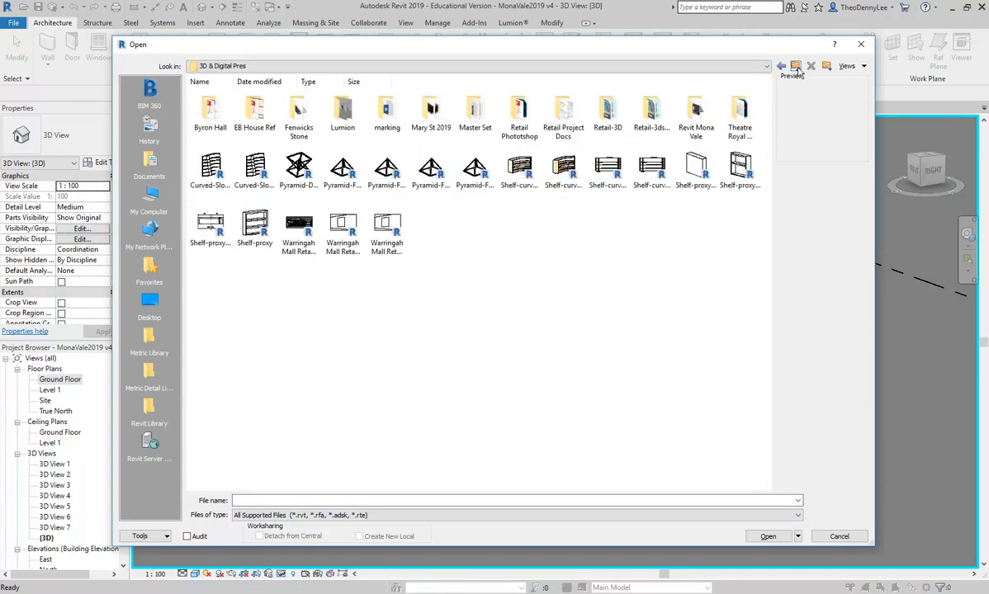
{"action": "left_click", "coordinate": [150, 338]}
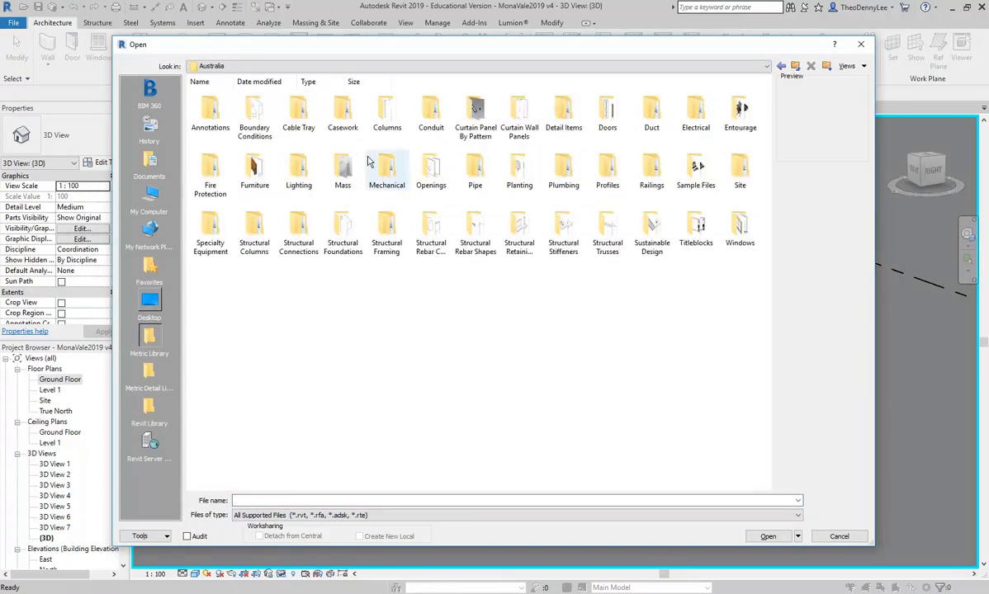
{"action": "double_click", "coordinate": [477, 113]}
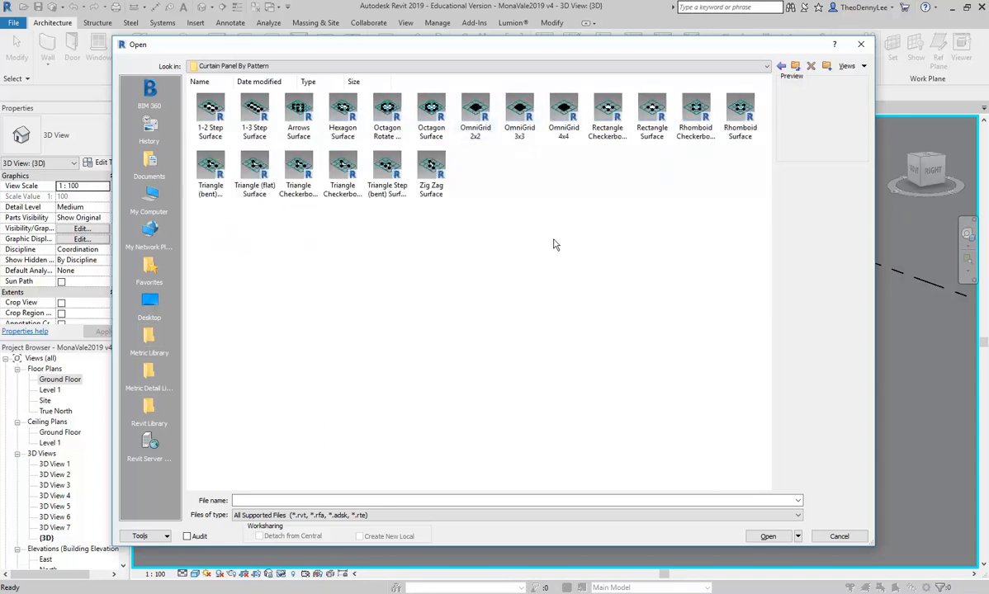
Show the curtain panel families as extra large icons and look through the available surface patterns.
{"action": "right_click", "coordinate": [510, 167]}
{"action": "mouse_move", "coordinate": [578, 173]}
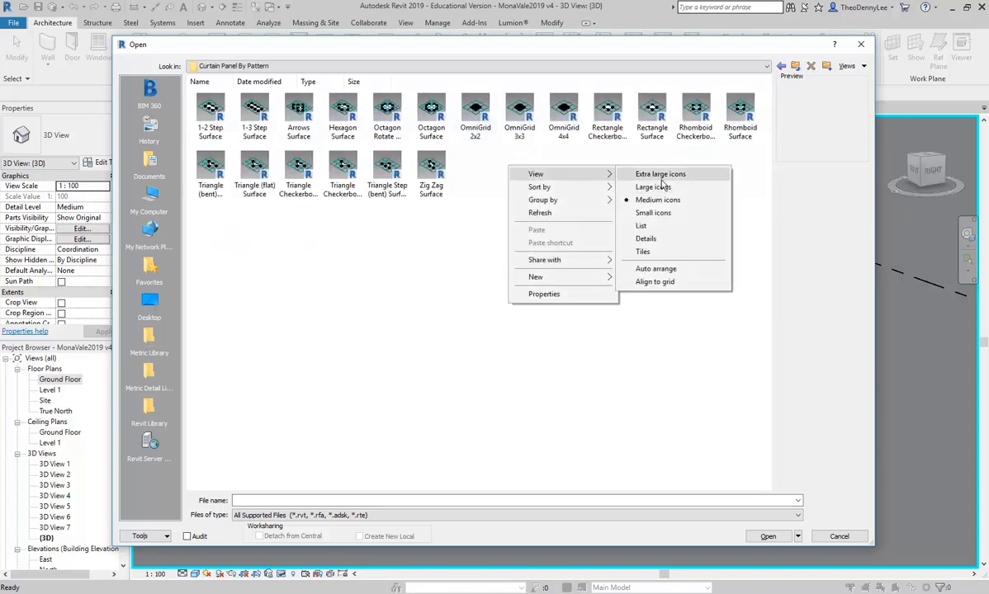
{"action": "left_click", "coordinate": [641, 172]}
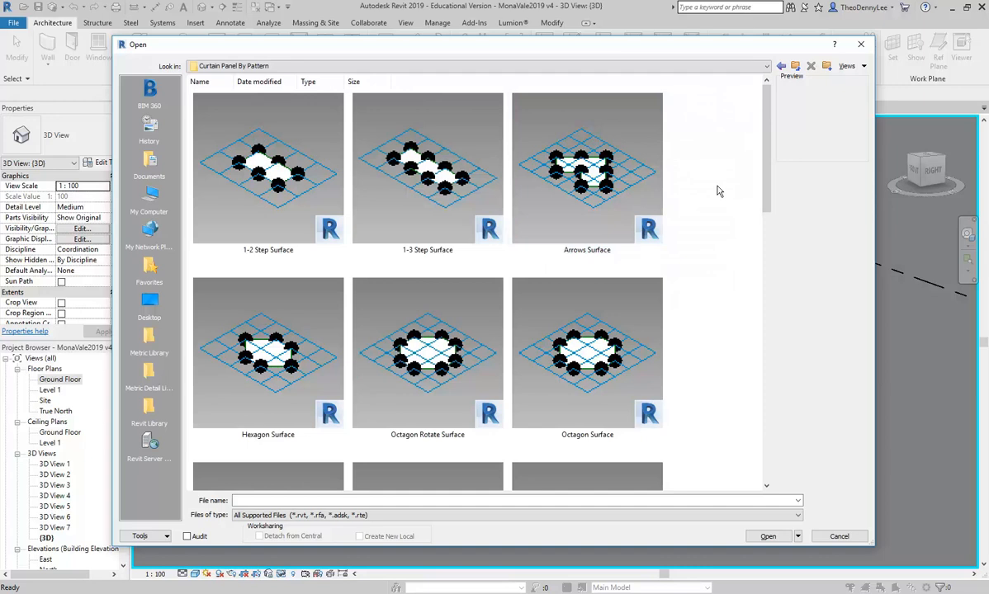
{"action": "scroll", "coordinate": [717, 191], "scroll_direction": "down", "scroll_amount": 10}
{"action": "scroll", "coordinate": [717, 191], "scroll_direction": "up", "scroll_amount": 3}
{"action": "scroll", "coordinate": [717, 190], "scroll_direction": "up", "scroll_amount": 6}
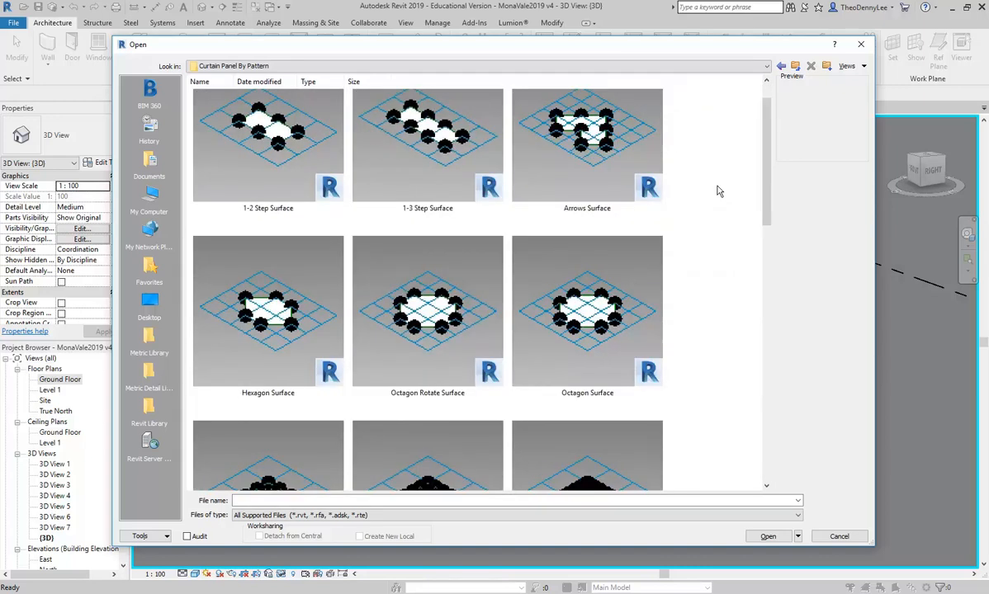
{"action": "scroll", "coordinate": [718, 190], "scroll_direction": "down", "scroll_amount": 10}
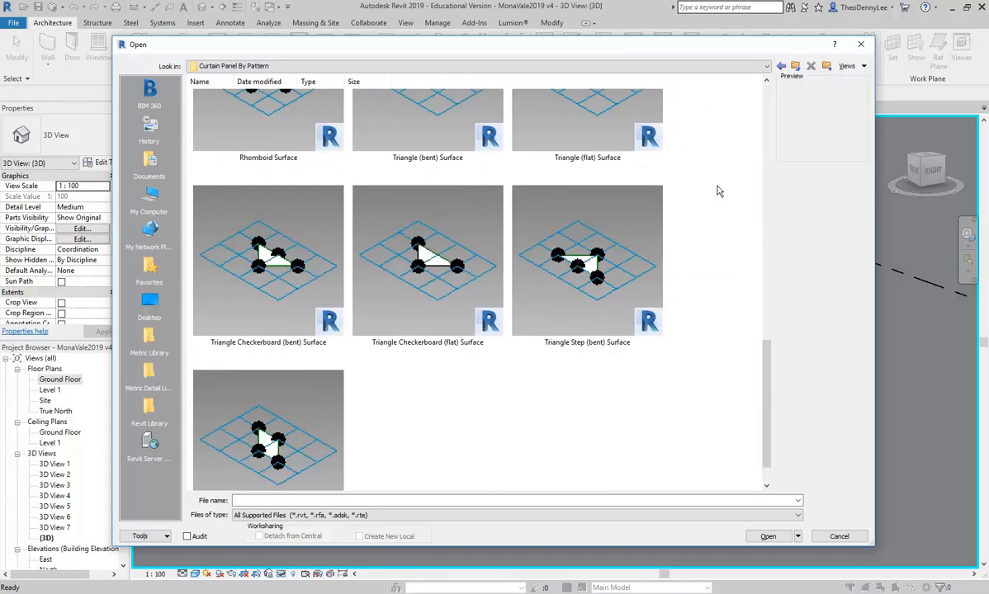
{"action": "scroll", "coordinate": [717, 190], "scroll_direction": "up", "scroll_amount": 10}
Open the Octagon Rotate Surface panel family, examine its form and grid in 3D, and close it.
{"action": "left_click", "coordinate": [224, 170]}
{"action": "left_click", "coordinate": [404, 332]}
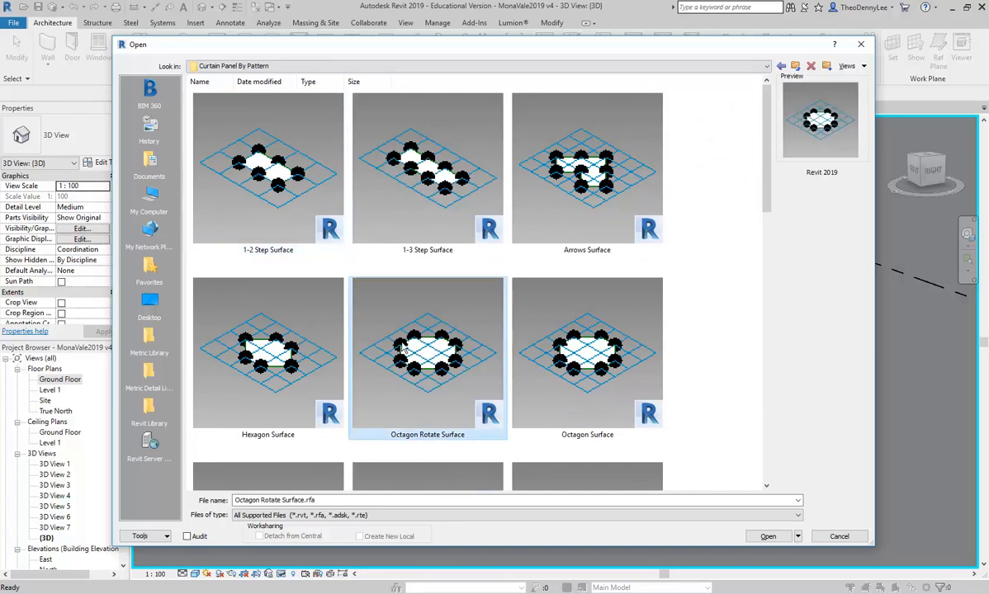
{"action": "double_click", "coordinate": [405, 332]}
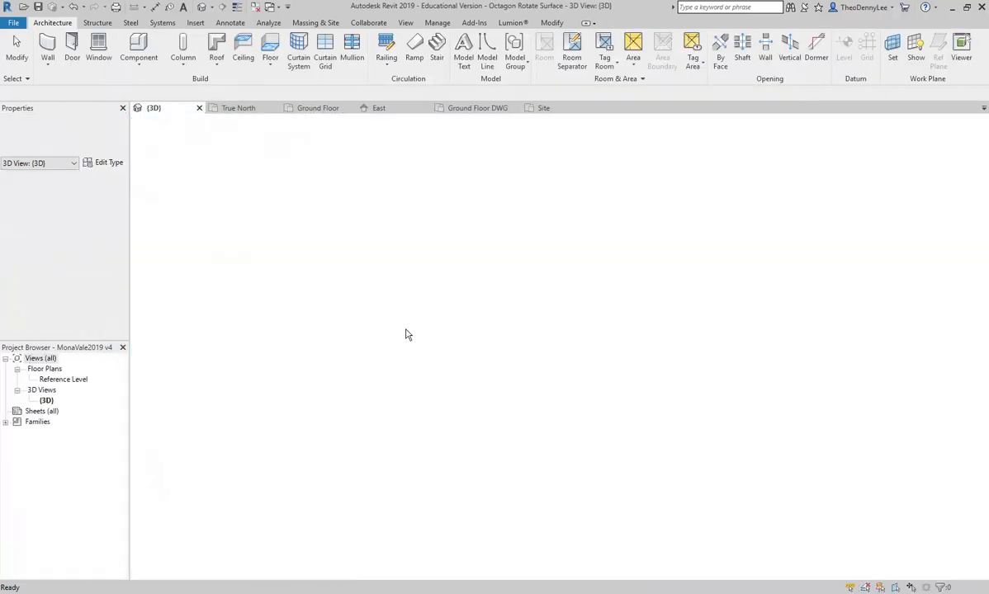
{"action": "scroll", "coordinate": [552, 396], "scroll_direction": "up", "scroll_amount": 3}
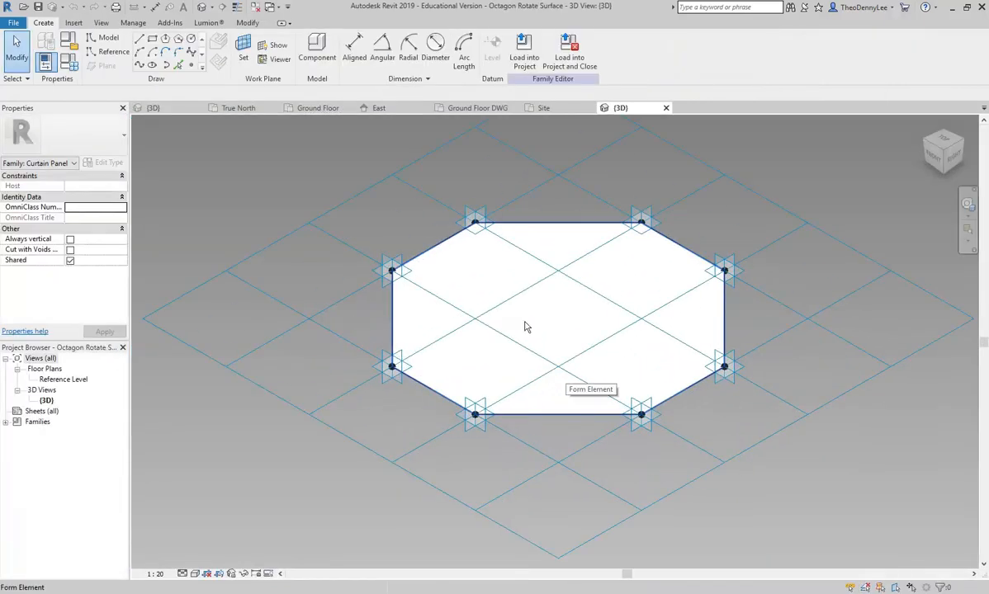
{"action": "middle_click_drag", "start_coordinate": [555, 364], "coordinate": [613, 404], "text": "shift"}
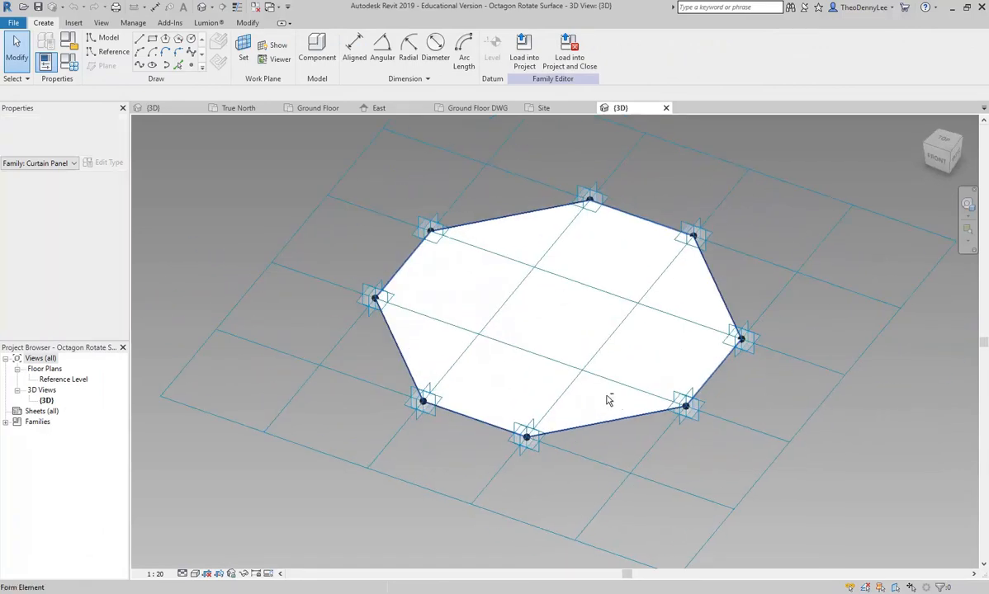
{"action": "scroll", "coordinate": [483, 305], "scroll_direction": "down", "scroll_amount": 1}
{"action": "middle_click_drag", "start_coordinate": [482, 304], "coordinate": [462, 333]}
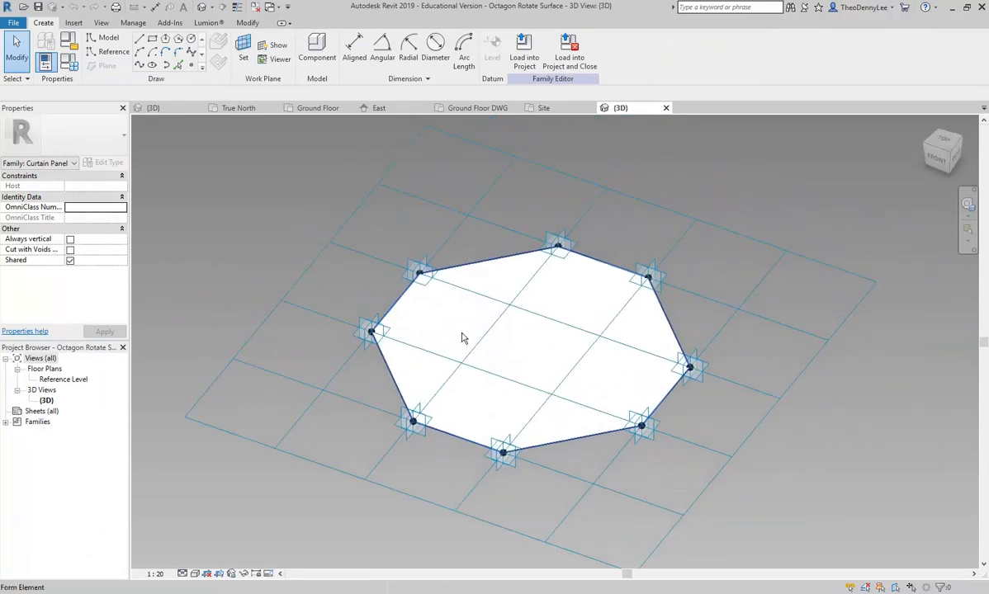
{"action": "scroll", "coordinate": [462, 333], "scroll_direction": "up", "scroll_amount": 1}
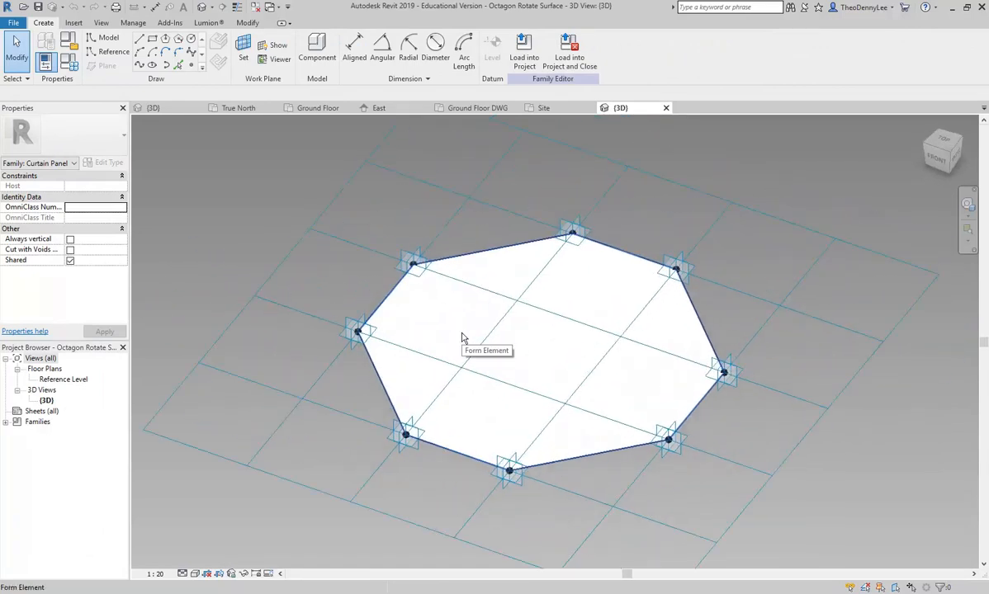
{"action": "left_click", "coordinate": [665, 108]}
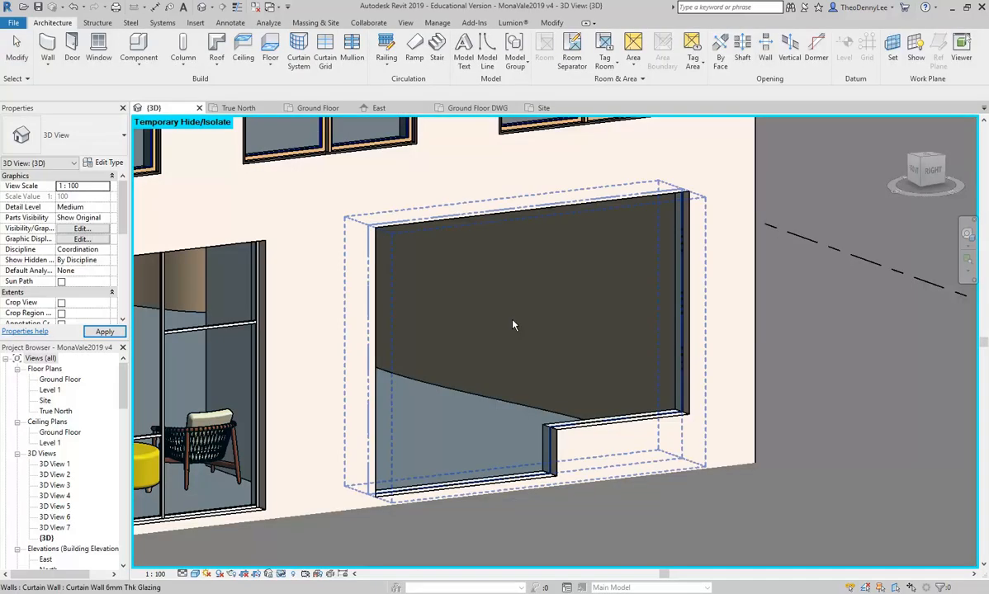
Return to the panel pattern folder and preview the Zig Zag, Triangle Checkerboard (flat) and 1-2 Step Surface families.
{"action": "left_click", "coordinate": [23, 8]}
{"action": "left_click", "coordinate": [437, 187]}
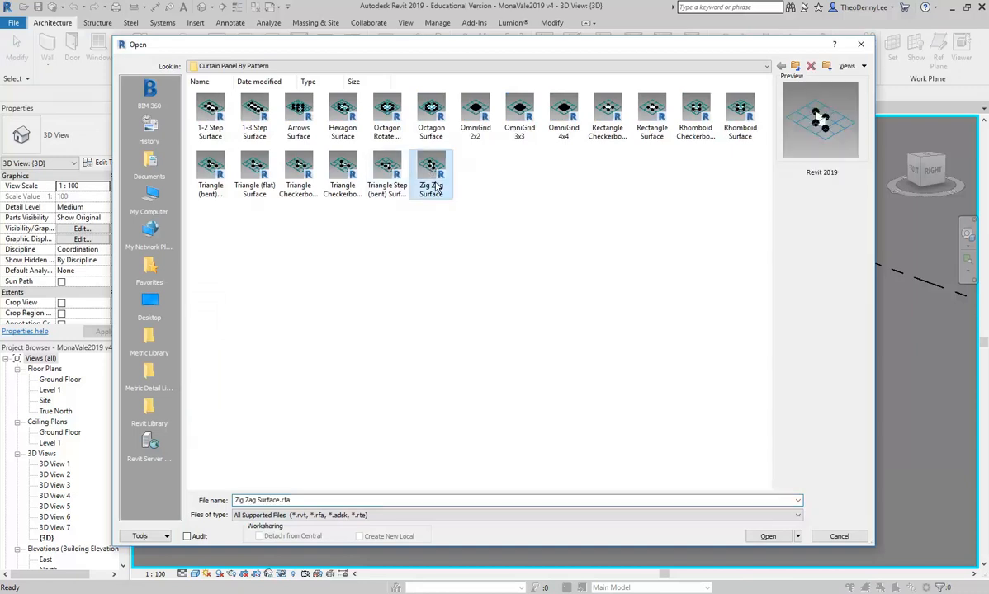
{"action": "left_click", "coordinate": [336, 176]}
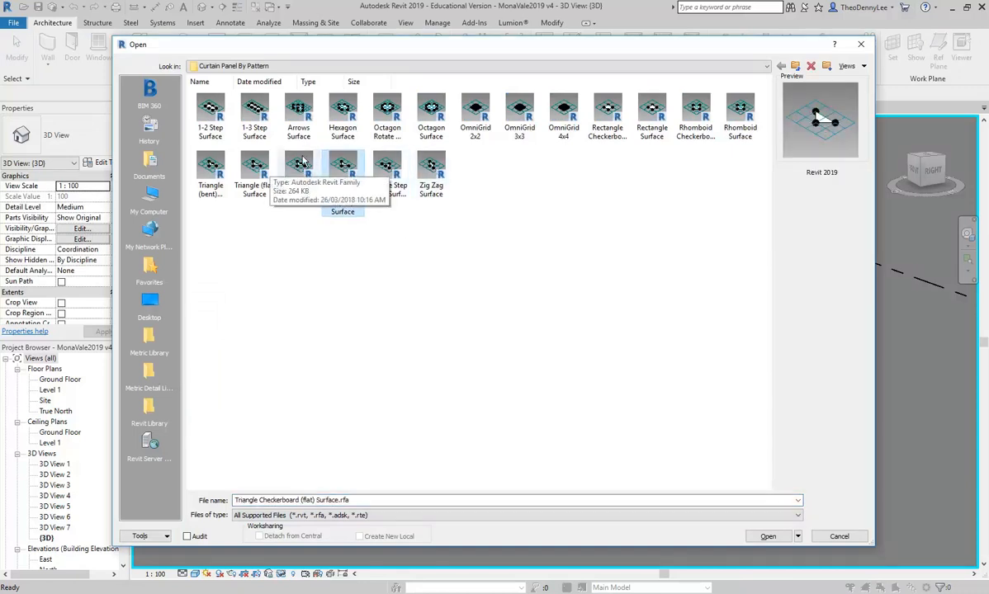
{"action": "left_click", "coordinate": [216, 118]}
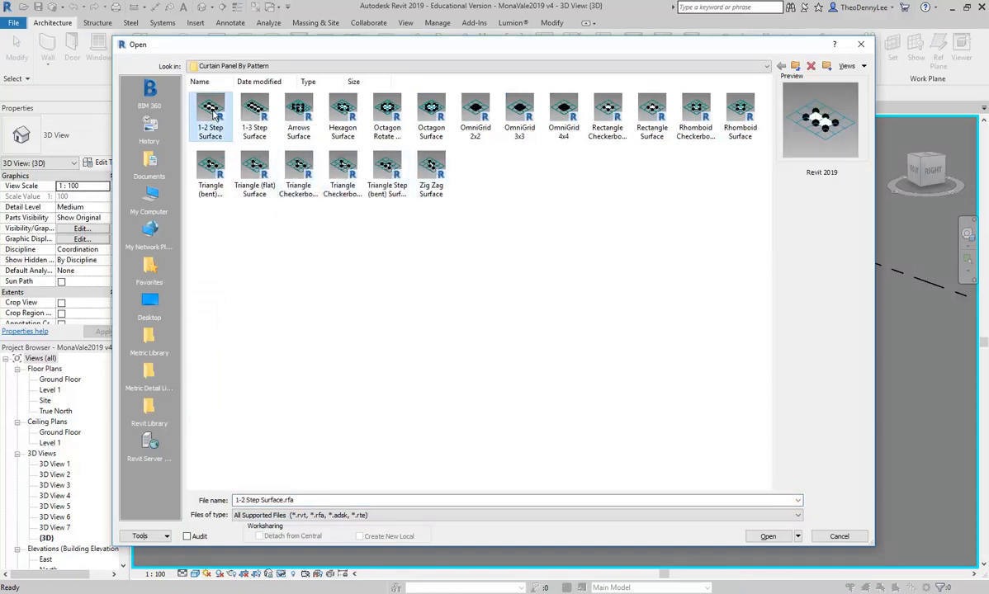
Open the OmniGrid 2x2 panel family, inspect its grid, and close it.
{"action": "left_click", "coordinate": [474, 111]}
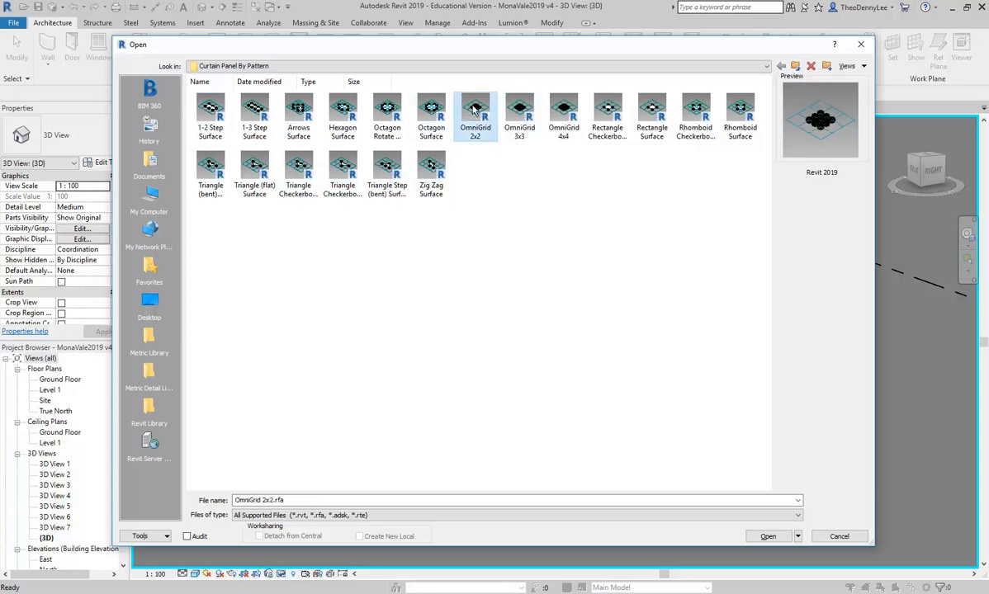
{"action": "double_click", "coordinate": [475, 111]}
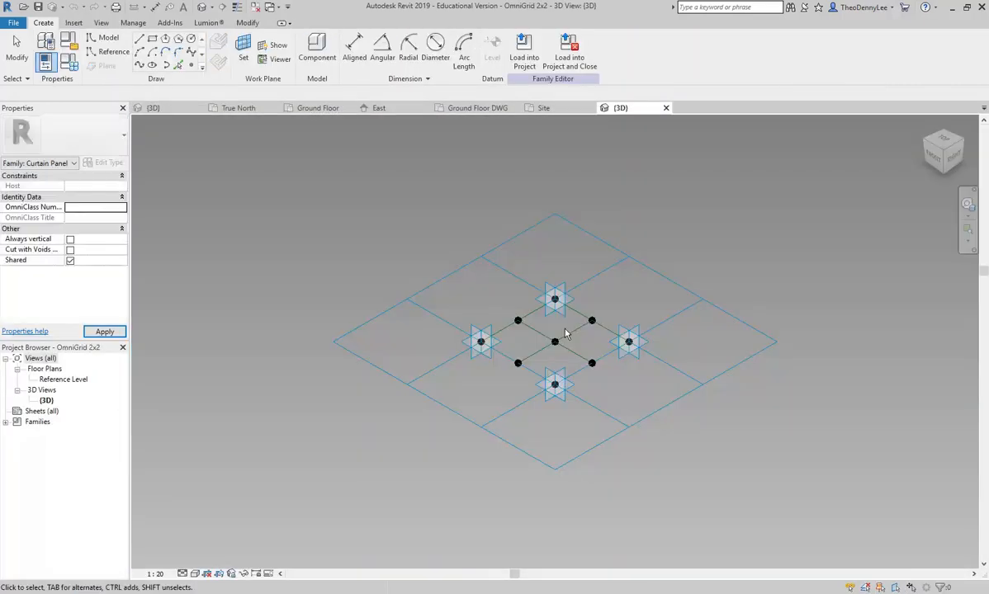
{"action": "scroll", "coordinate": [566, 333], "scroll_direction": "up", "scroll_amount": 4}
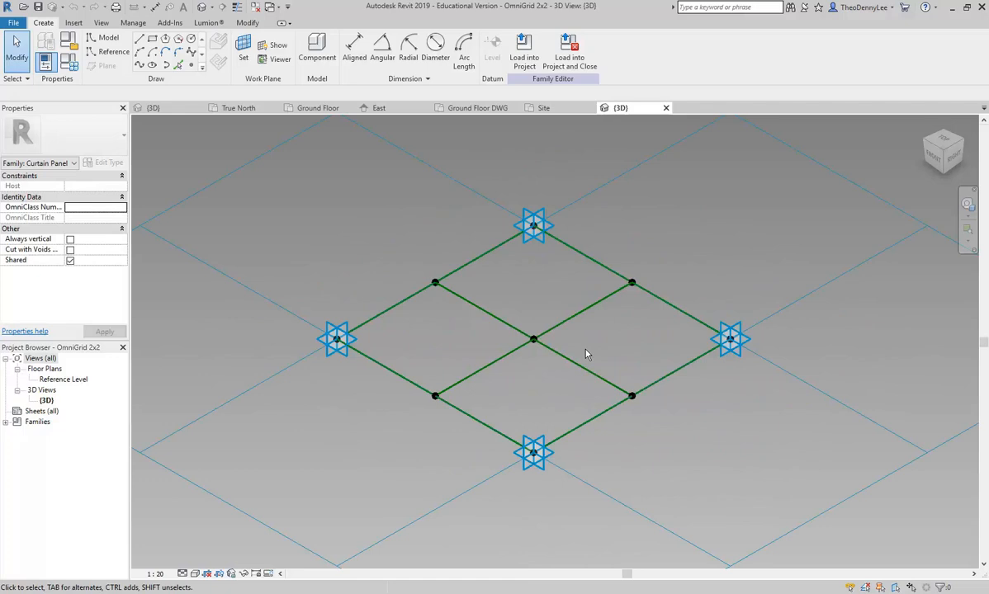
{"action": "left_click", "coordinate": [666, 108]}
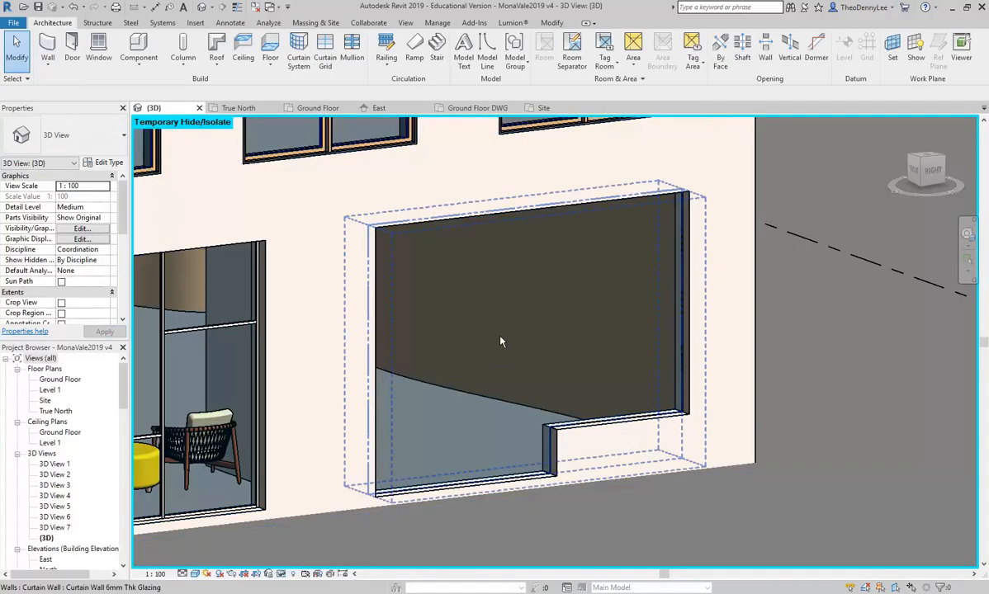
Check the stepped curtain wall in 3D, and view its outline in the East elevation.
{"action": "left_click", "coordinate": [500, 340]}
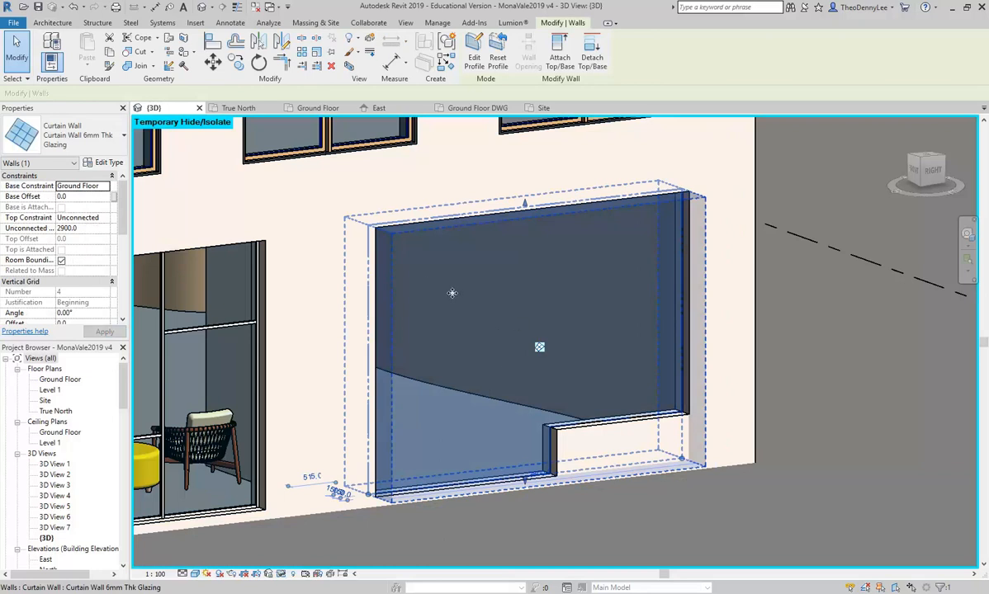
{"action": "key", "text": "Escape"}
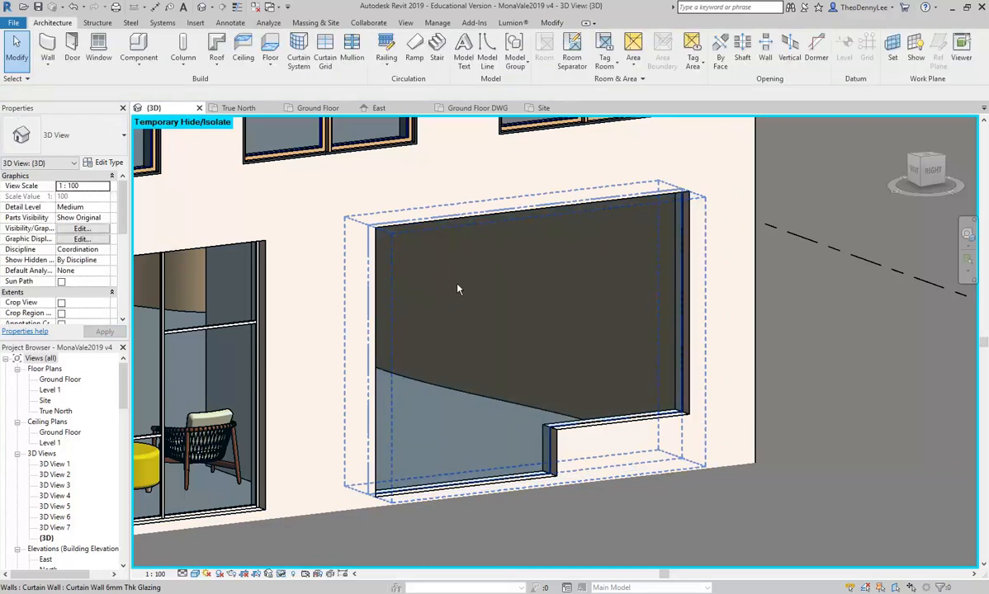
{"action": "left_click", "coordinate": [381, 108]}
{"action": "scroll", "coordinate": [315, 326], "scroll_direction": "up", "scroll_amount": 3}
{"action": "scroll", "coordinate": [366, 402], "scroll_direction": "up", "scroll_amount": 3}
{"action": "middle_click_drag", "start_coordinate": [408, 376], "coordinate": [376, 365]}
{"action": "scroll", "coordinate": [373, 365], "scroll_direction": "down", "scroll_amount": 2}
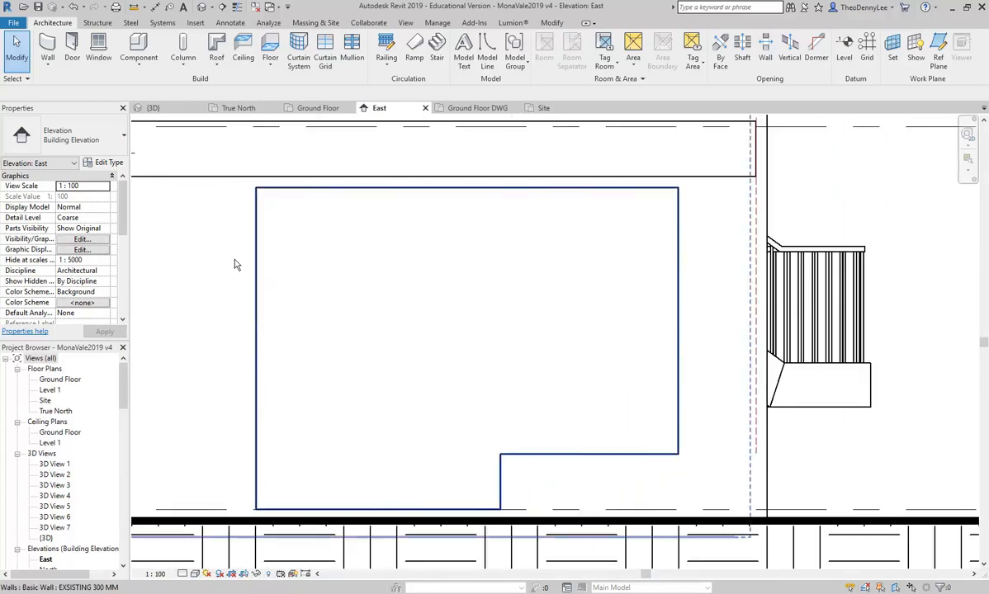
Open the Ground Floor plan and find the curtain wall beside the curved orange area.
{"action": "left_click", "coordinate": [65, 385]}
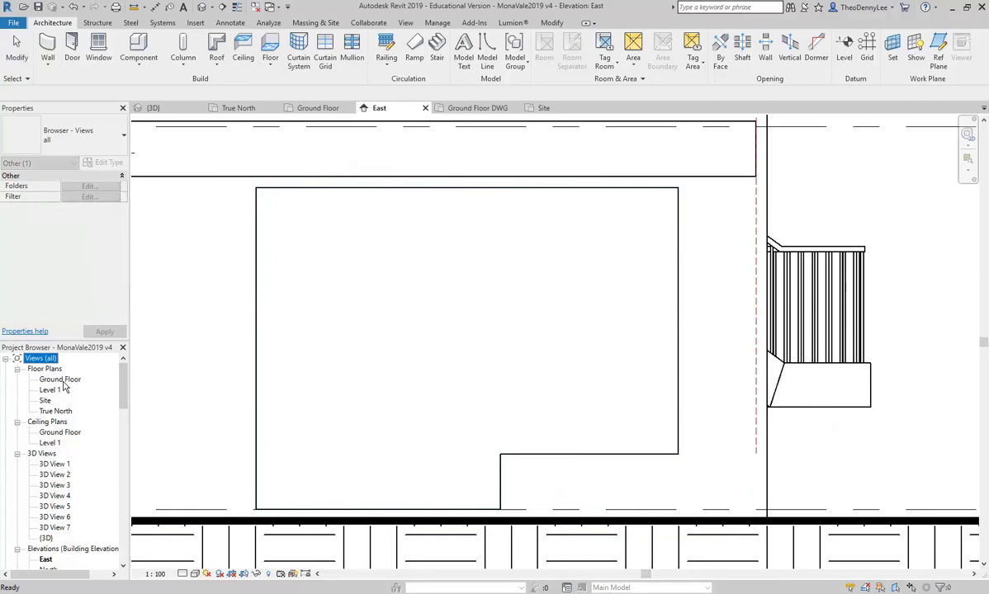
{"action": "double_click", "coordinate": [59, 380]}
{"action": "scroll", "coordinate": [432, 390], "scroll_direction": "down", "scroll_amount": 2}
{"action": "middle_click_drag", "start_coordinate": [433, 391], "coordinate": [444, 367]}
{"action": "scroll", "coordinate": [375, 324], "scroll_direction": "down", "scroll_amount": 1}
{"action": "middle_click_drag", "start_coordinate": [376, 324], "coordinate": [412, 359]}
{"action": "scroll", "coordinate": [381, 286], "scroll_direction": "down", "scroll_amount": 1}
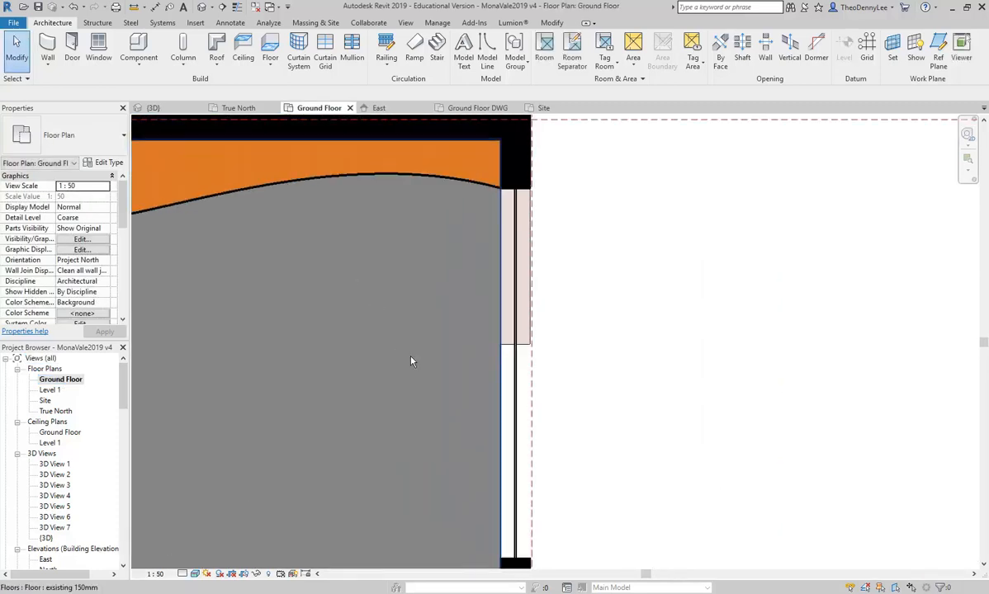
Draw a reference plane along the curtain wall's centreline, from the glazing's lower endpoint to just beyond the building's outer corner.
{"action": "left_click", "coordinate": [939, 54]}
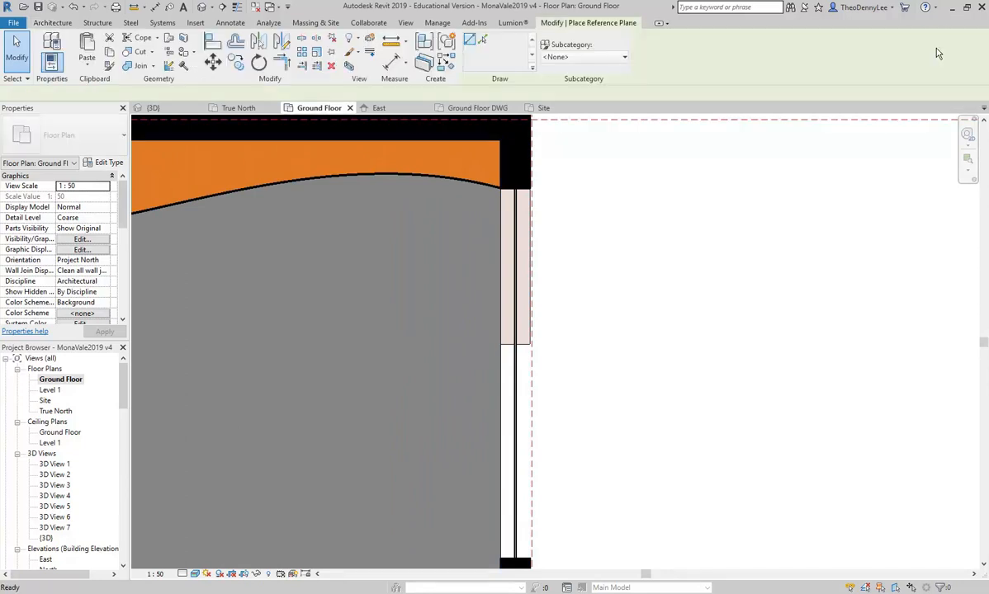
{"action": "scroll", "coordinate": [619, 351], "scroll_direction": "down", "scroll_amount": 1}
{"action": "middle_click_drag", "start_coordinate": [595, 380], "coordinate": [558, 235]}
{"action": "scroll", "coordinate": [493, 386], "scroll_direction": "up", "scroll_amount": 3}
{"action": "scroll", "coordinate": [492, 385], "scroll_direction": "up", "scroll_amount": 4}
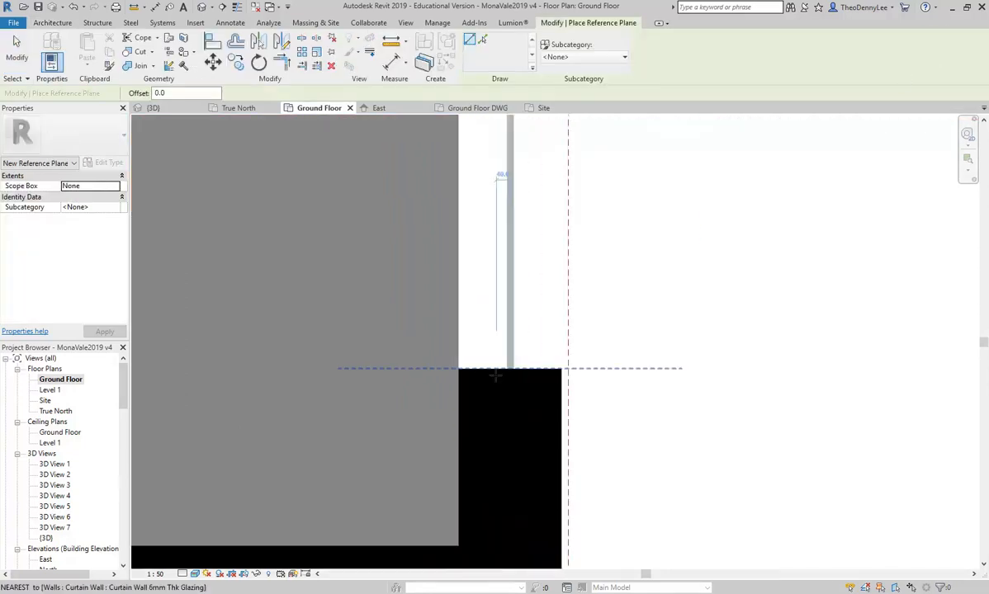
{"action": "scroll", "coordinate": [501, 368], "scroll_direction": "up", "scroll_amount": 4}
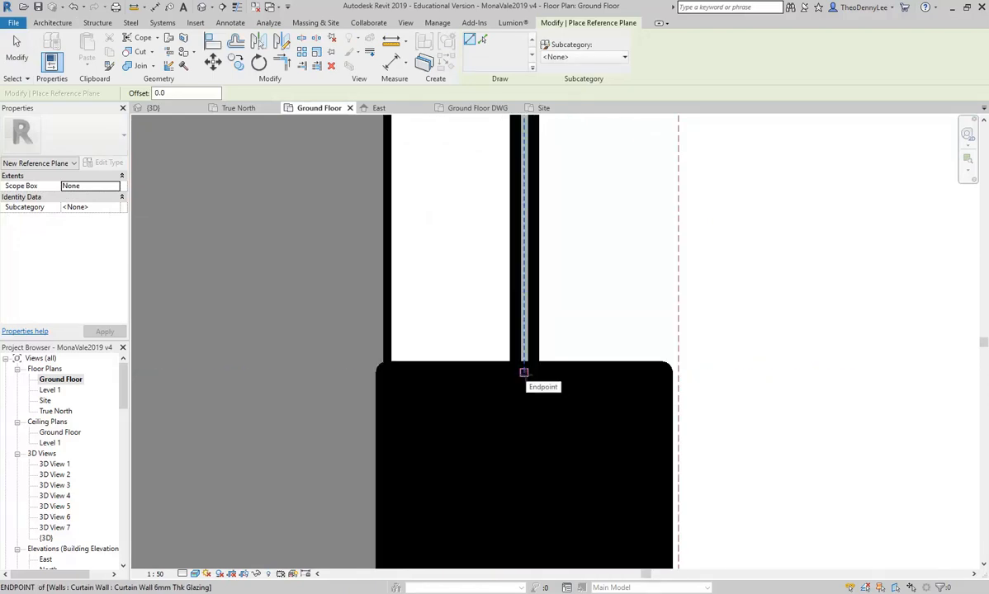
{"action": "left_click", "coordinate": [525, 373]}
{"action": "scroll", "coordinate": [526, 248], "scroll_direction": "down", "scroll_amount": 4}
{"action": "middle_click_drag", "start_coordinate": [530, 211], "coordinate": [527, 472]}
{"action": "scroll", "coordinate": [532, 338], "scroll_direction": "down", "scroll_amount": 1}
{"action": "middle_click_drag", "start_coordinate": [535, 337], "coordinate": [534, 526]}
{"action": "middle_click_drag", "start_coordinate": [538, 276], "coordinate": [525, 438]}
{"action": "scroll", "coordinate": [525, 273], "scroll_direction": "down", "scroll_amount": 1}
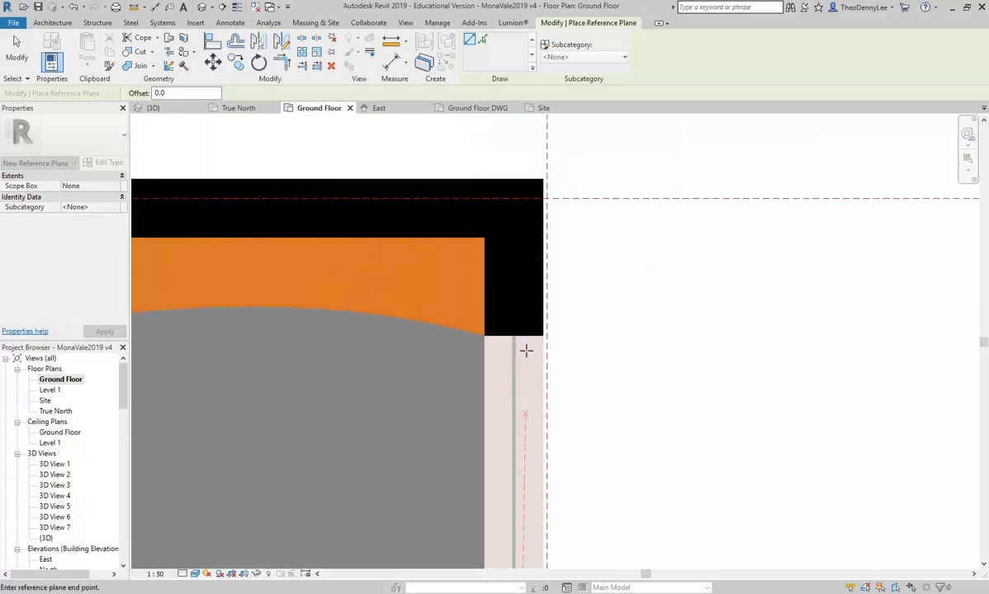
{"action": "scroll", "coordinate": [523, 340], "scroll_direction": "up", "scroll_amount": 5}
{"action": "middle_click_drag", "start_coordinate": [509, 124], "coordinate": [508, 216]}
{"action": "left_click", "coordinate": [509, 142]}
{"action": "key", "text": "Escape"}
{"action": "key", "text": "Escape"}
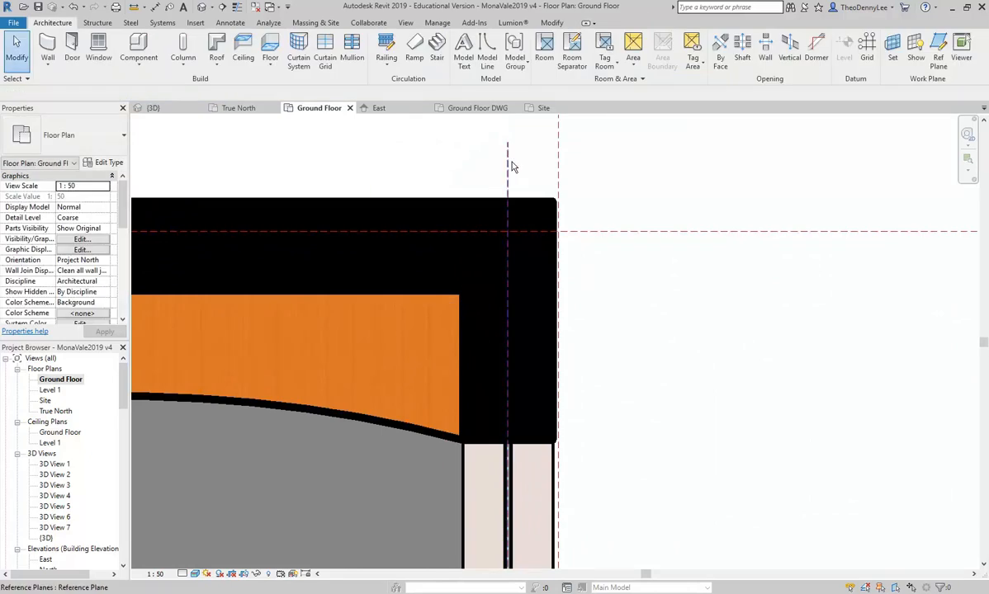
Name the new reference plane along the curtain wall's centreline "Storefront Centre".
{"action": "left_click", "coordinate": [509, 162]}
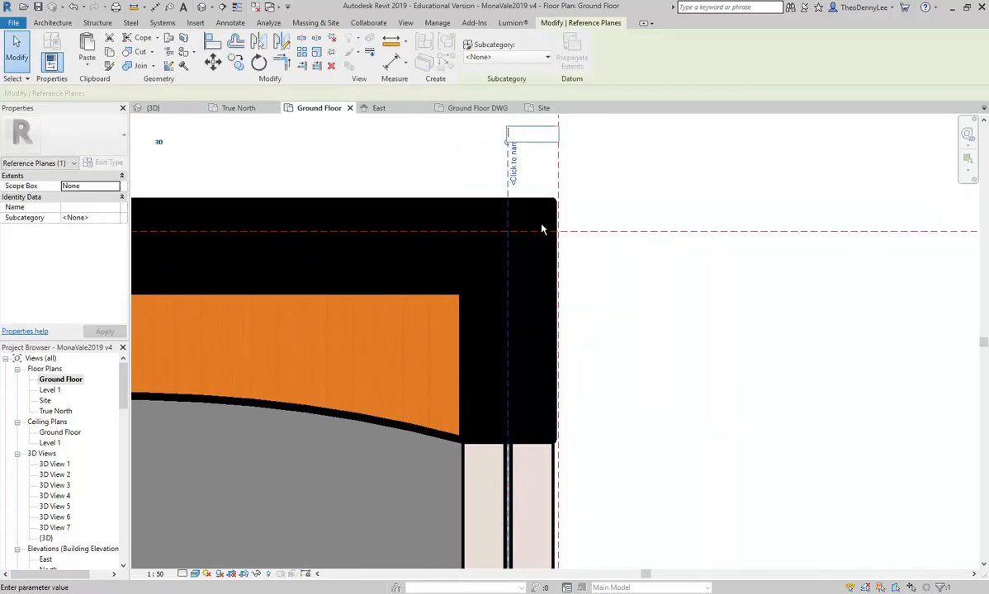
{"action": "type", "text": "St"}
{"action": "type", "text": "re"}
{"action": "key", "text": "Return"}
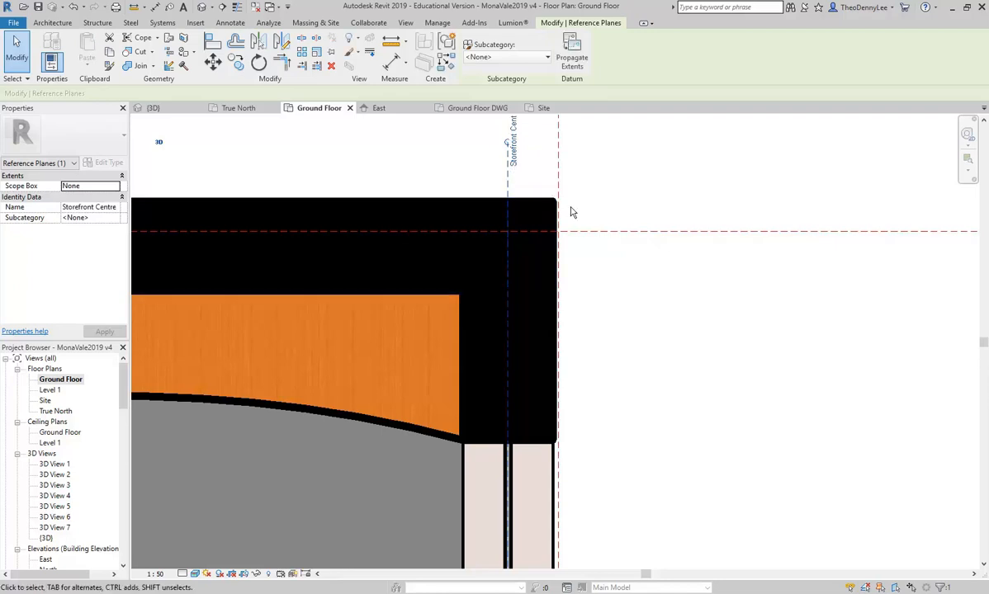
{"action": "middle_click_drag", "start_coordinate": [557, 218], "coordinate": [506, 248]}
{"action": "scroll", "coordinate": [507, 249], "scroll_direction": "down", "scroll_amount": 3}
{"action": "key", "text": "Escape"}
Open the East elevation at the stepped curtain wall and start an in-place model component without saving the project.
{"action": "left_click", "coordinate": [386, 110]}
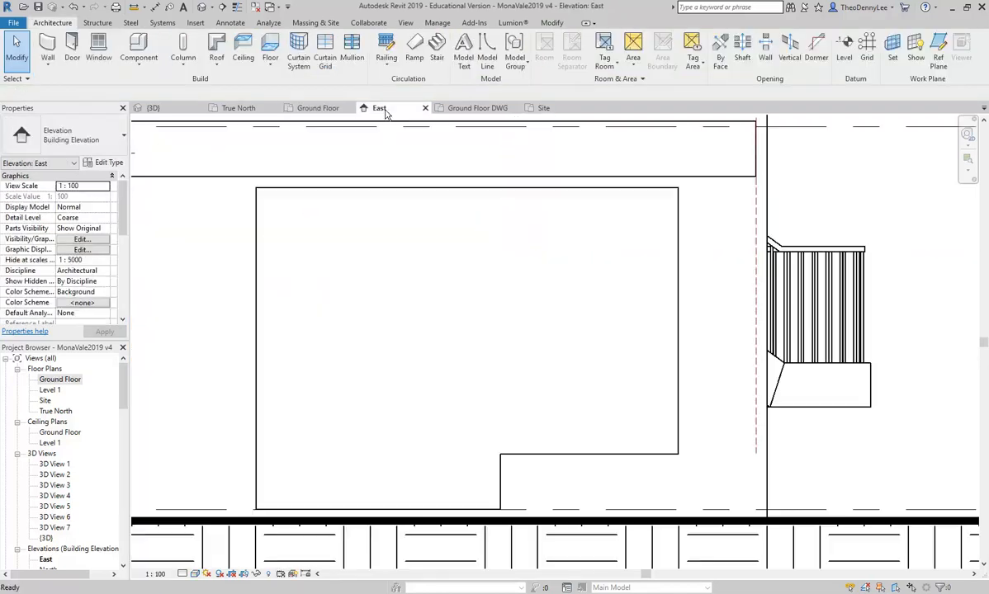
{"action": "scroll", "coordinate": [426, 333], "scroll_direction": "down", "scroll_amount": 3}
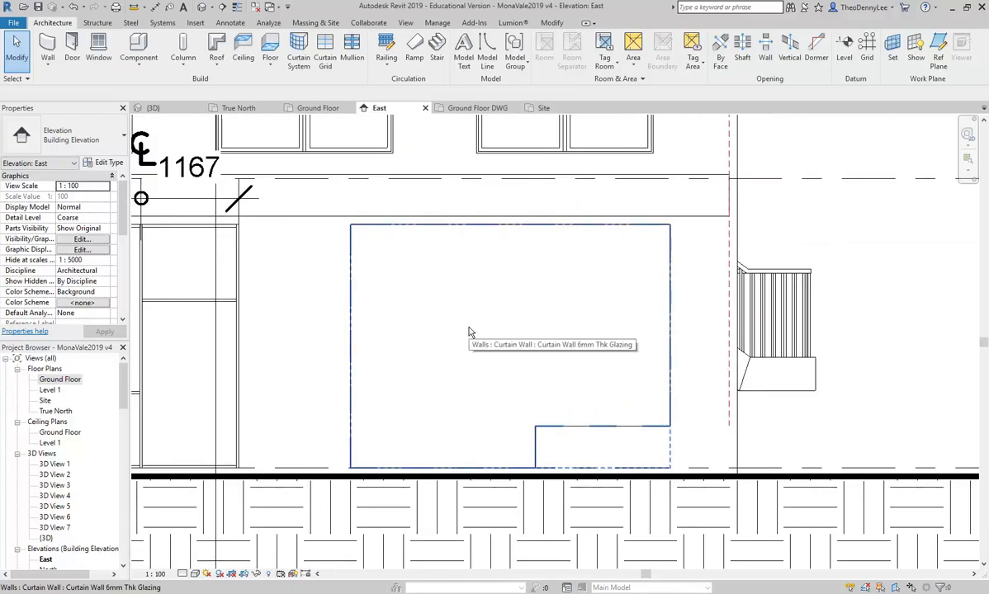
{"action": "middle_click_drag", "start_coordinate": [468, 333], "coordinate": [442, 361]}
{"action": "scroll", "coordinate": [443, 360], "scroll_direction": "up", "scroll_amount": 2}
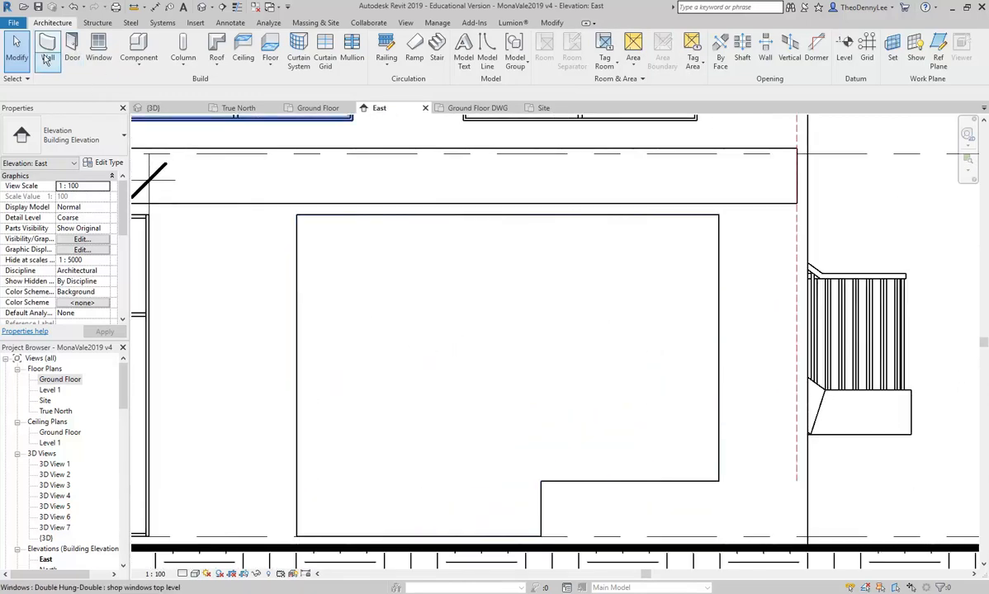
{"action": "left_click", "coordinate": [139, 63]}
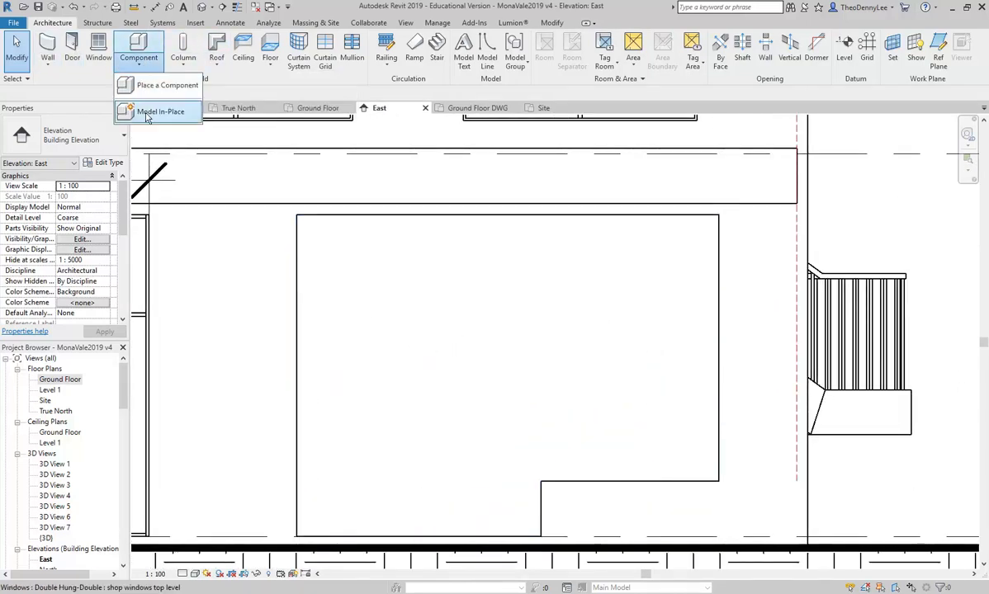
{"action": "left_click", "coordinate": [157, 113]}
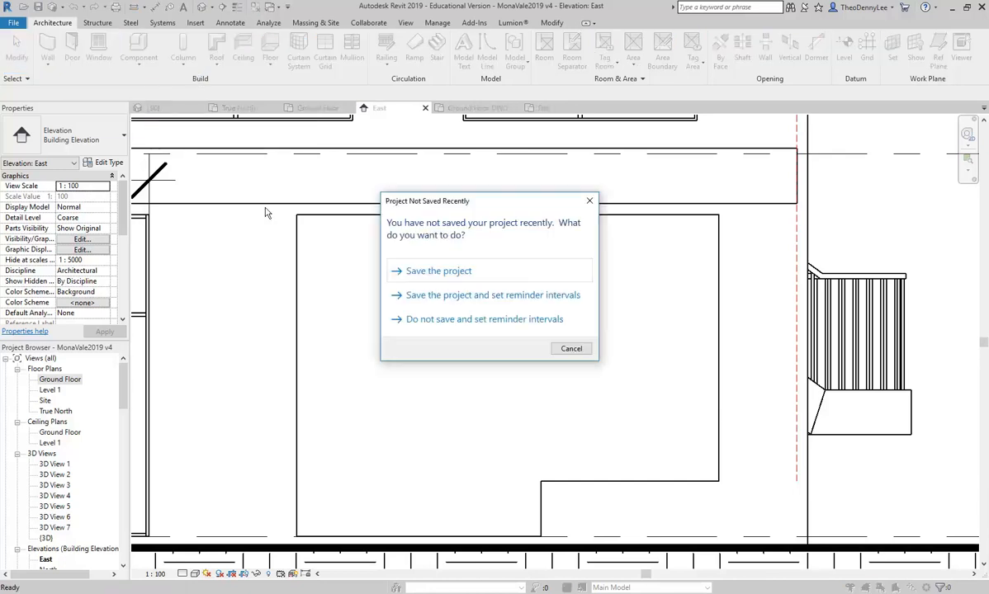
{"action": "left_click", "coordinate": [583, 347]}
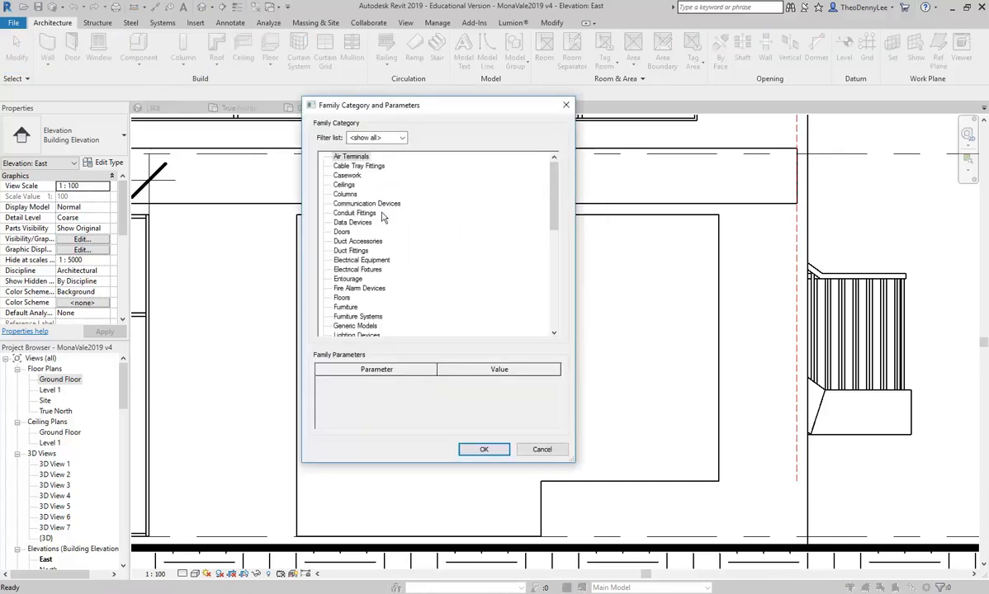
Set the in-place family's category to Windows and name it "Window Frame".
{"action": "left_click", "coordinate": [345, 176]}
{"action": "scroll", "coordinate": [346, 189], "scroll_direction": "down", "scroll_amount": 9}
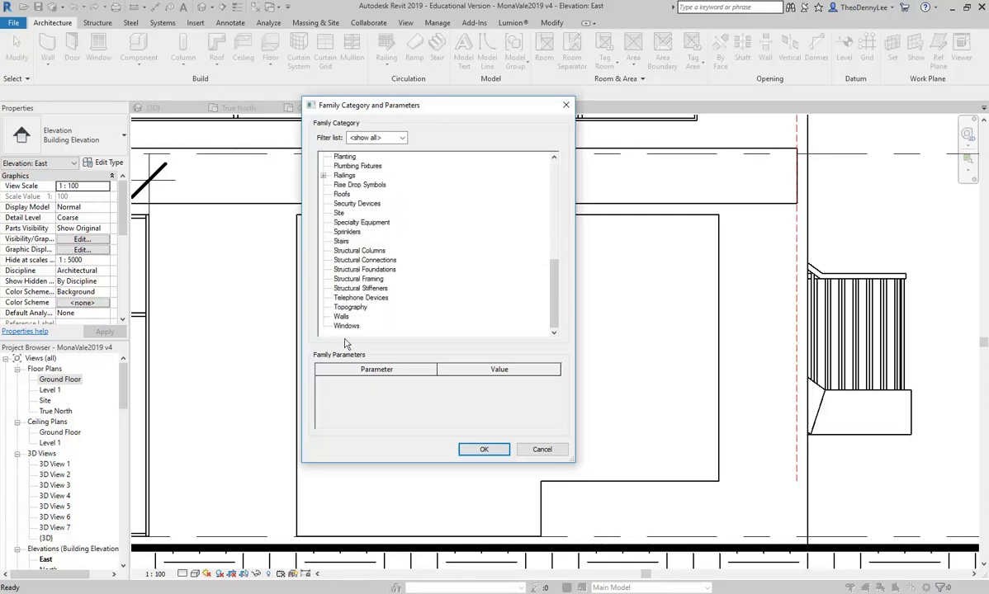
{"action": "left_click", "coordinate": [345, 327]}
{"action": "scroll", "coordinate": [342, 272], "scroll_direction": "up", "scroll_amount": 8}
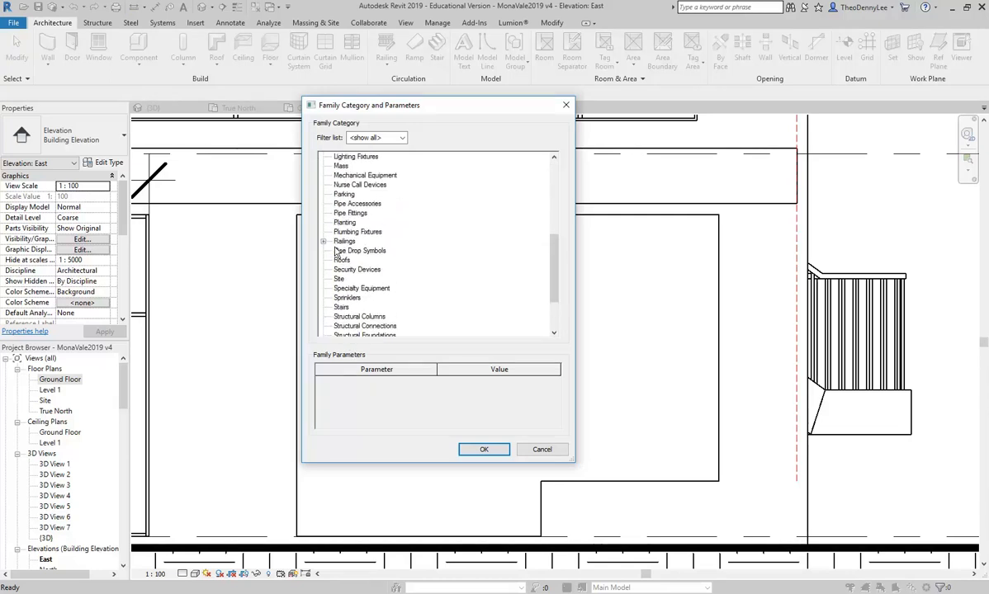
{"action": "scroll", "coordinate": [342, 213], "scroll_direction": "down", "scroll_amount": 8}
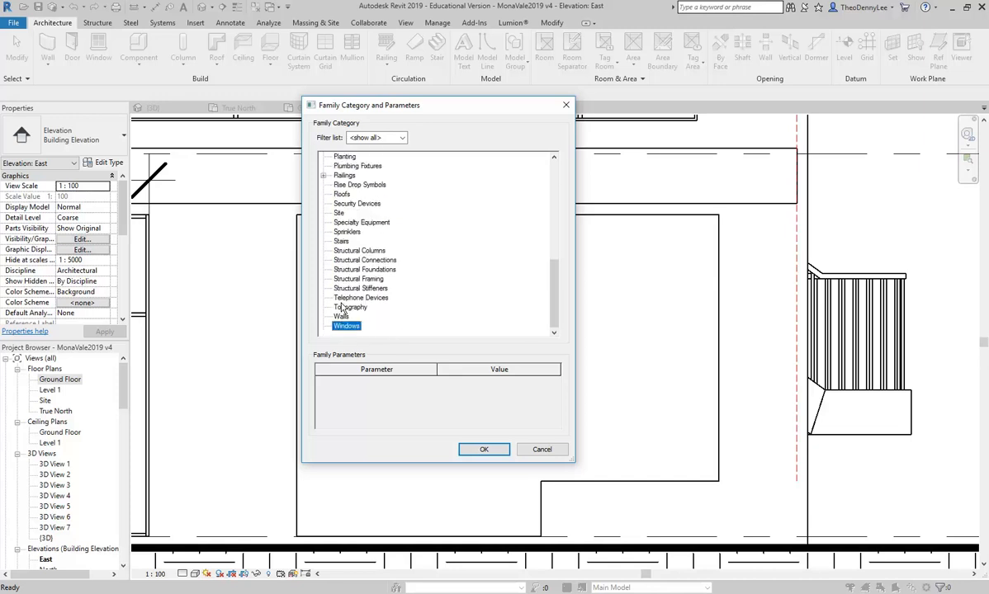
{"action": "left_click", "coordinate": [485, 449]}
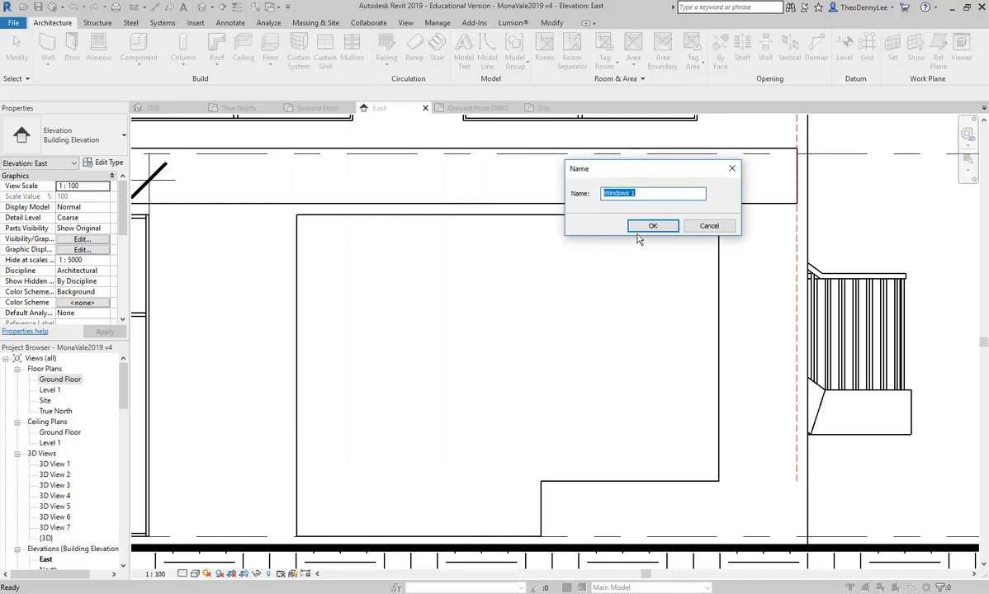
{"action": "type", "text": "Window"}
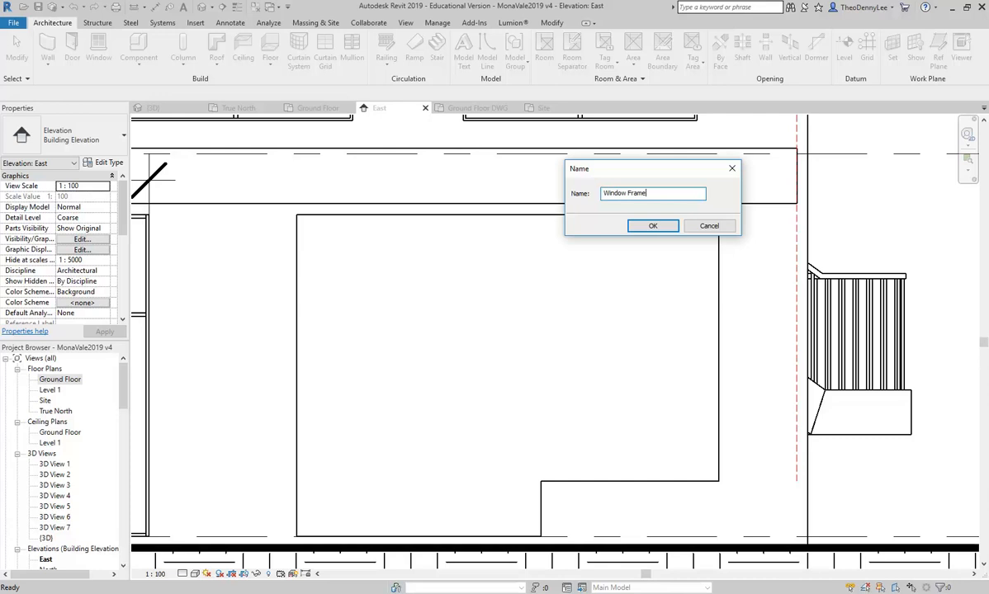
{"action": "key", "text": "Return"}
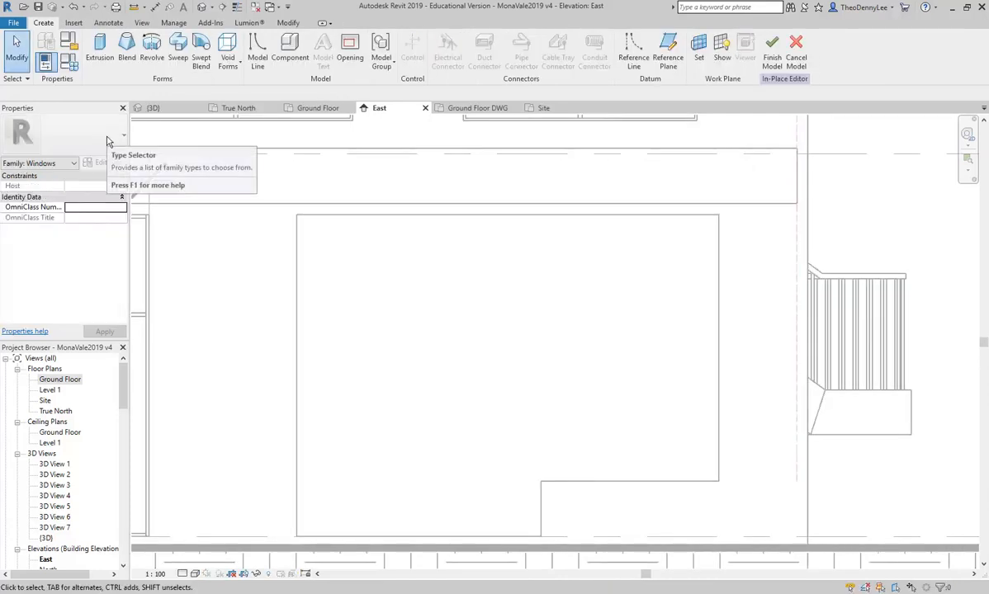
Start an Extrusion with the named reference plane Storefront Centre as its work plane.
{"action": "left_click", "coordinate": [100, 53]}
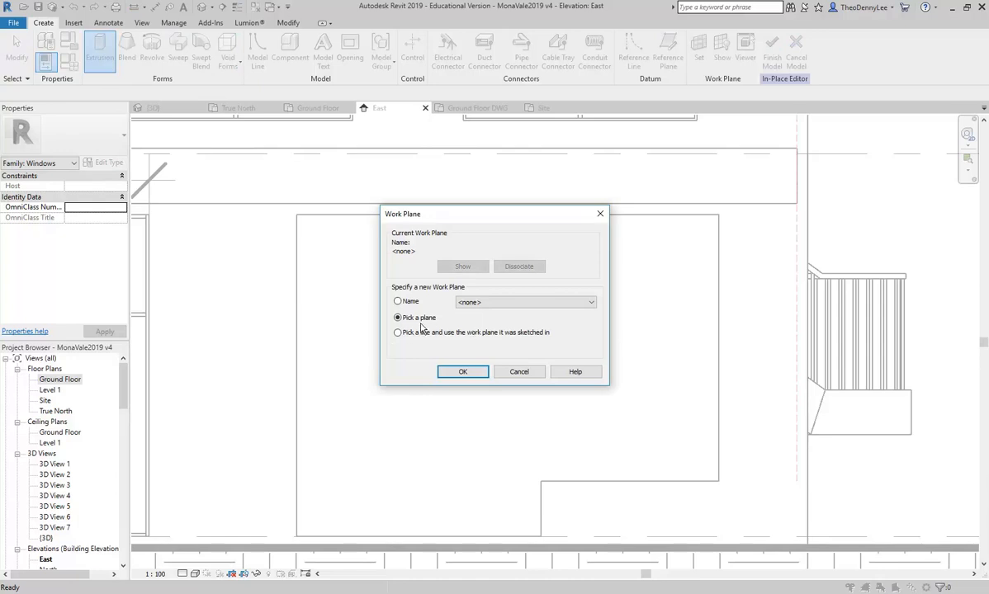
{"action": "left_click", "coordinate": [527, 302]}
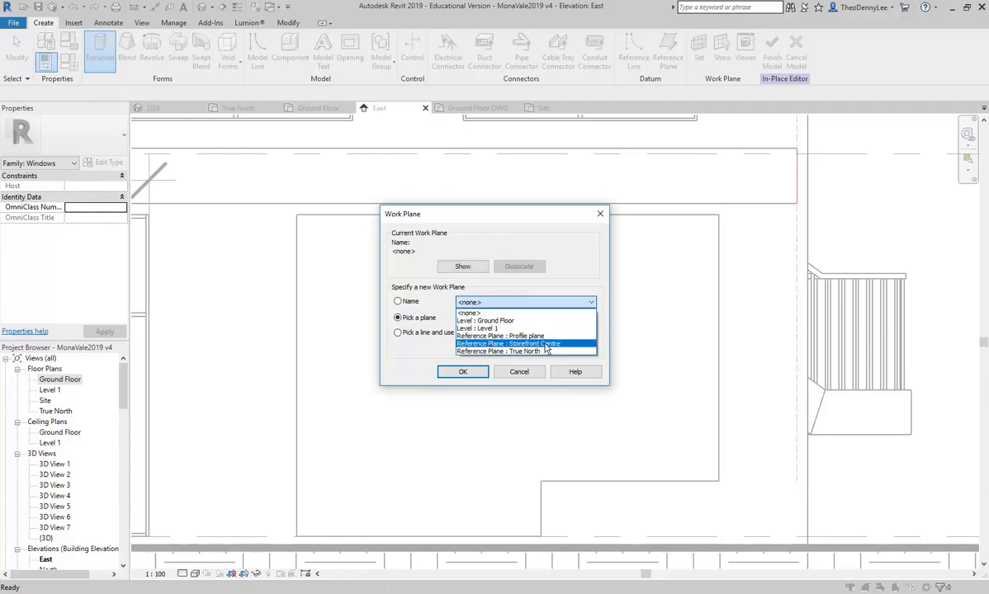
{"action": "left_click", "coordinate": [545, 344]}
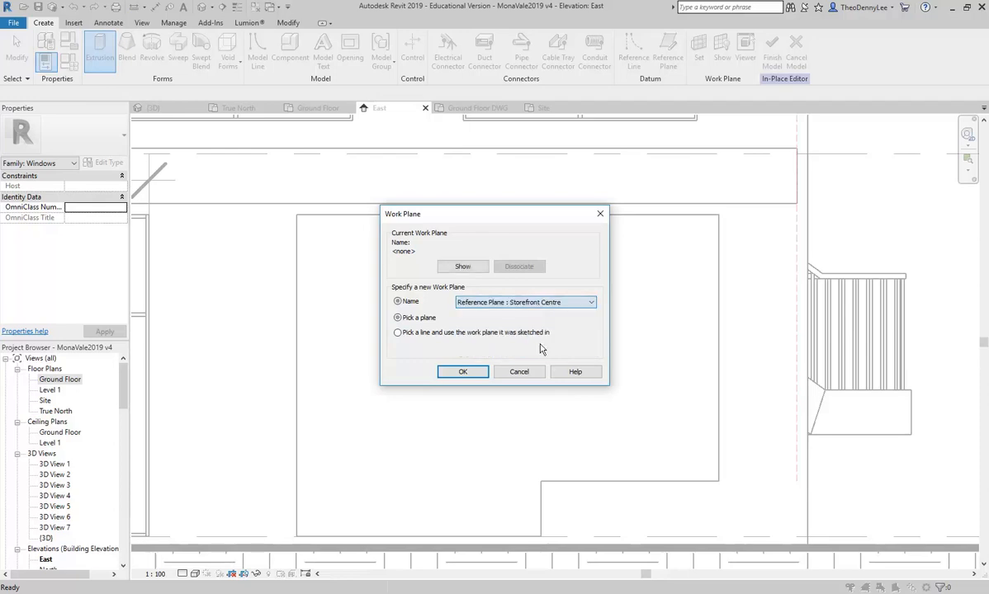
{"action": "left_click", "coordinate": [552, 303]}
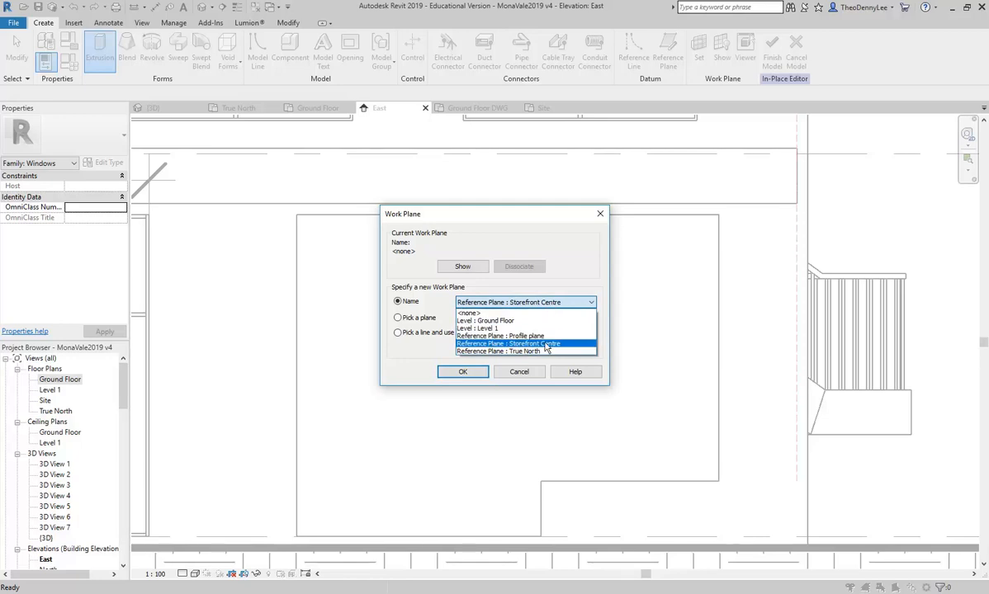
{"action": "left_click", "coordinate": [544, 344]}
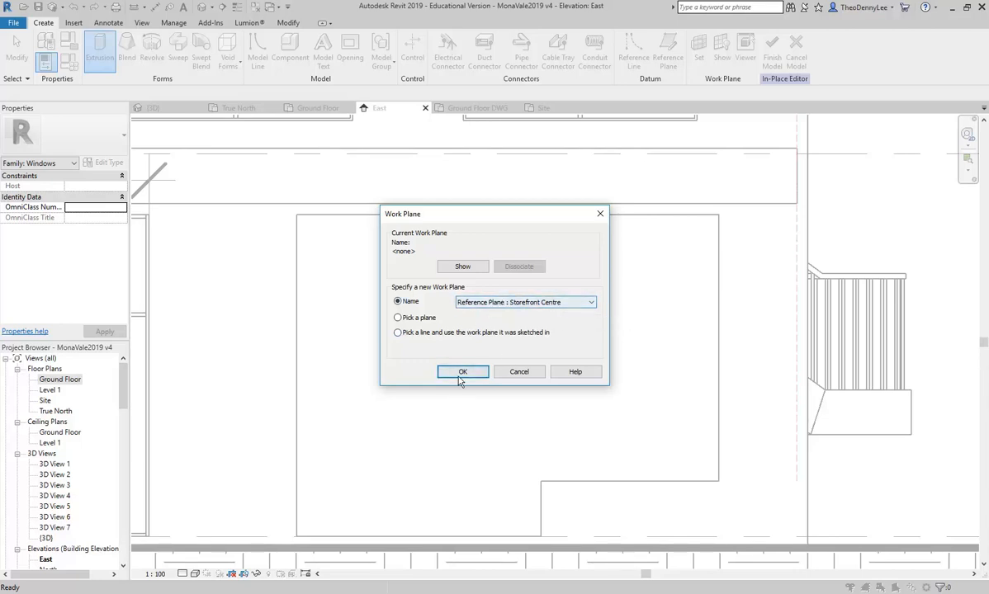
{"action": "left_click", "coordinate": [463, 371]}
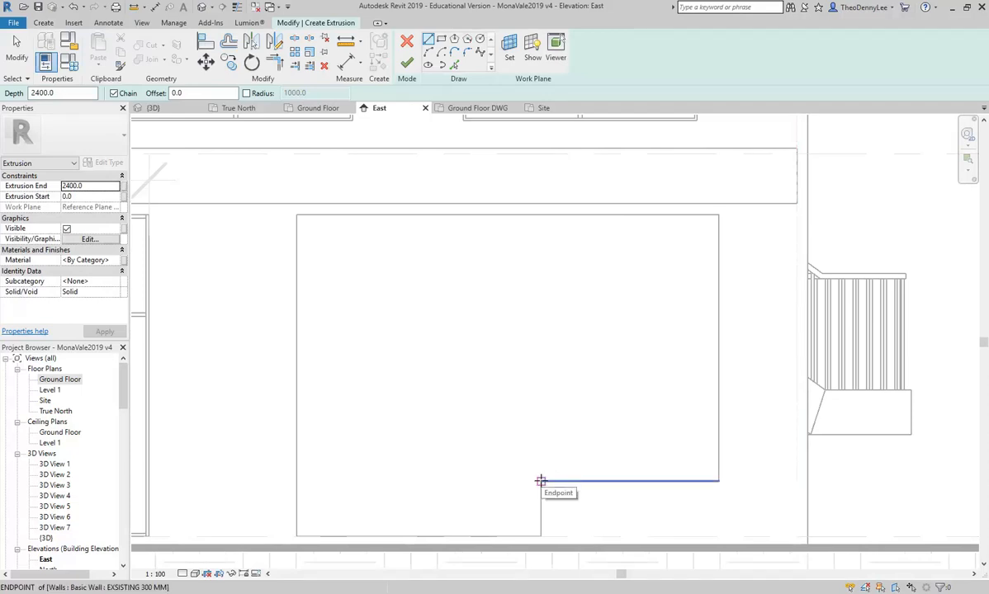
Sketch a slanted line about 2485 mm long from the step's inner corner to the top edge, and a shallow sloping line across the whole opening.
{"action": "left_click", "coordinate": [540, 480]}
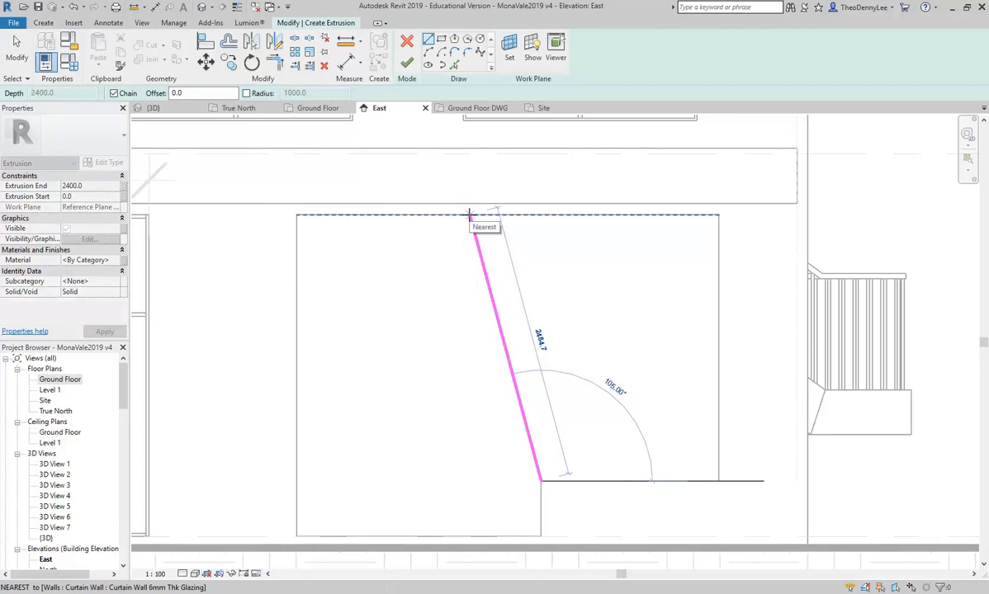
{"action": "left_click", "coordinate": [469, 214]}
{"action": "key", "text": "Escape"}
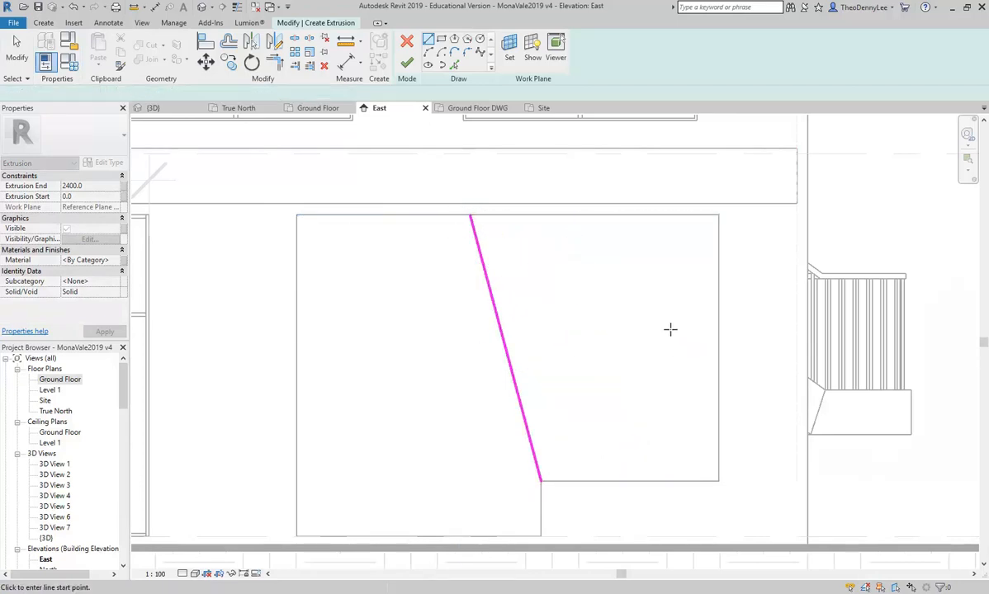
{"action": "left_click", "coordinate": [718, 254]}
{"action": "left_click", "coordinate": [297, 296]}
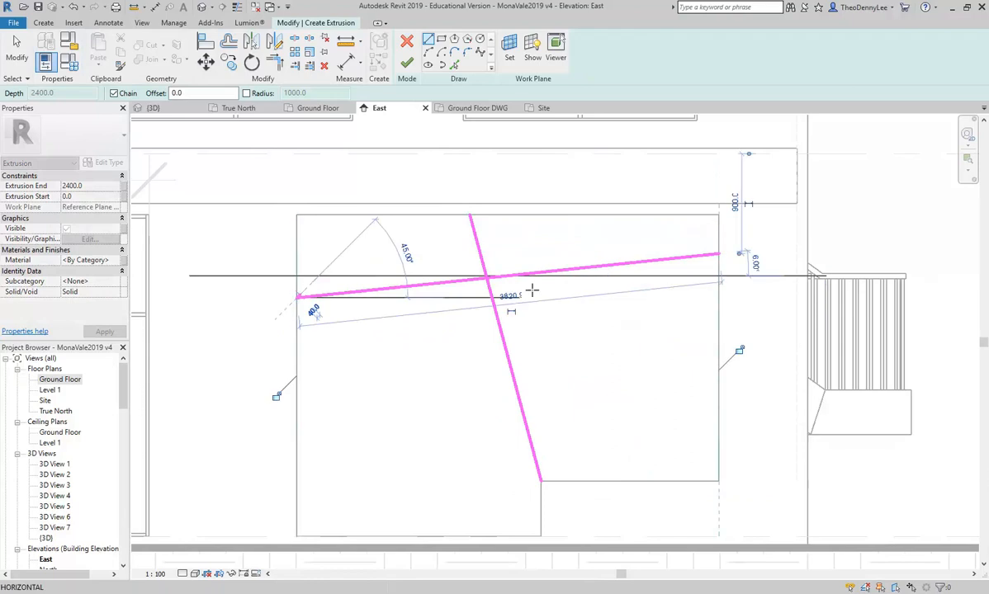
Sketch two more diagonals: from the opening's upper-right corner to the raised bottom edge, and from the top edge to low on the left edge.
{"action": "left_click", "coordinate": [718, 216]}
{"action": "left_click", "coordinate": [617, 480]}
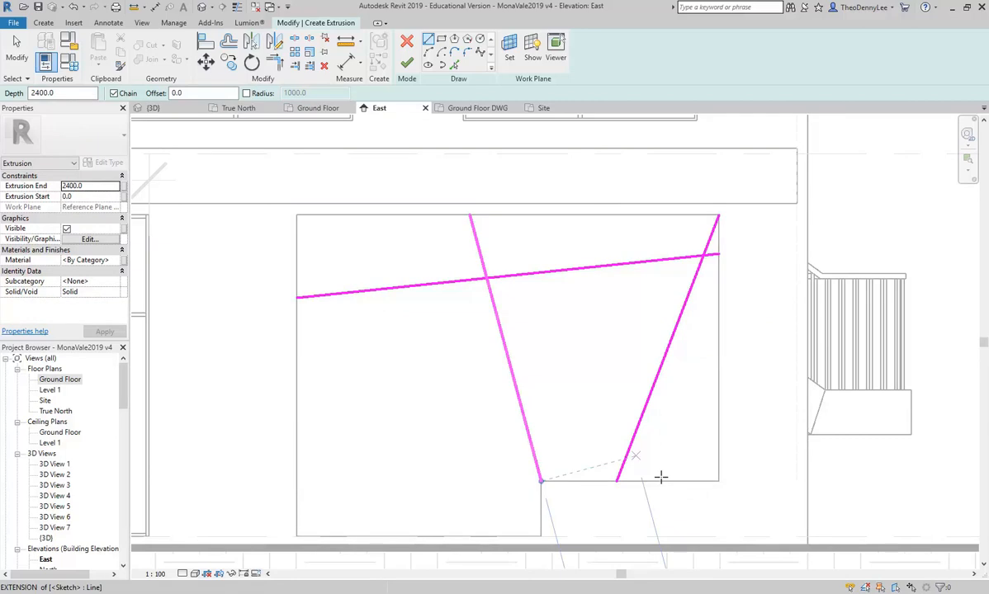
{"action": "key", "text": "Escape"}
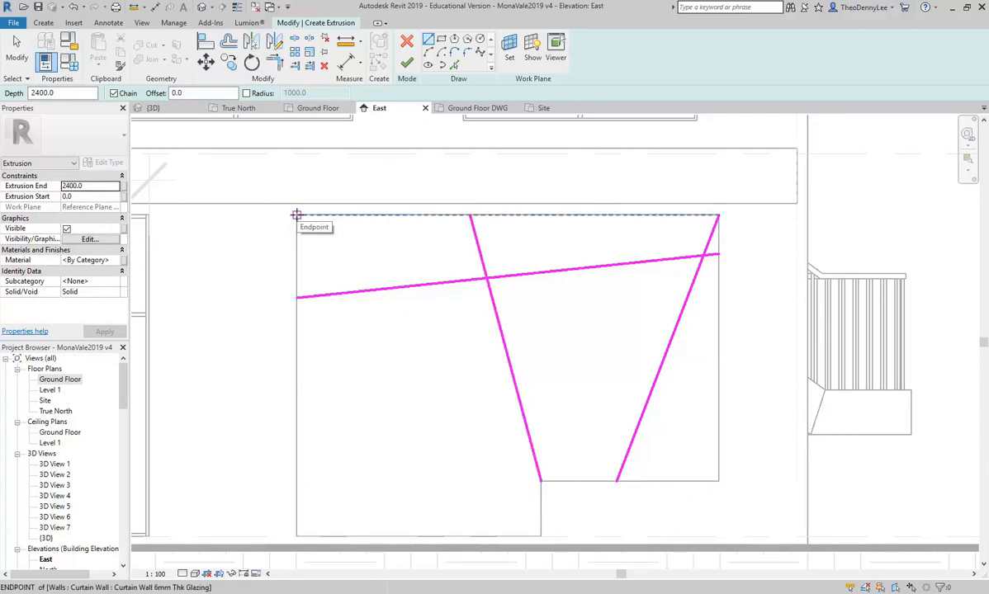
{"action": "left_click", "coordinate": [399, 215]}
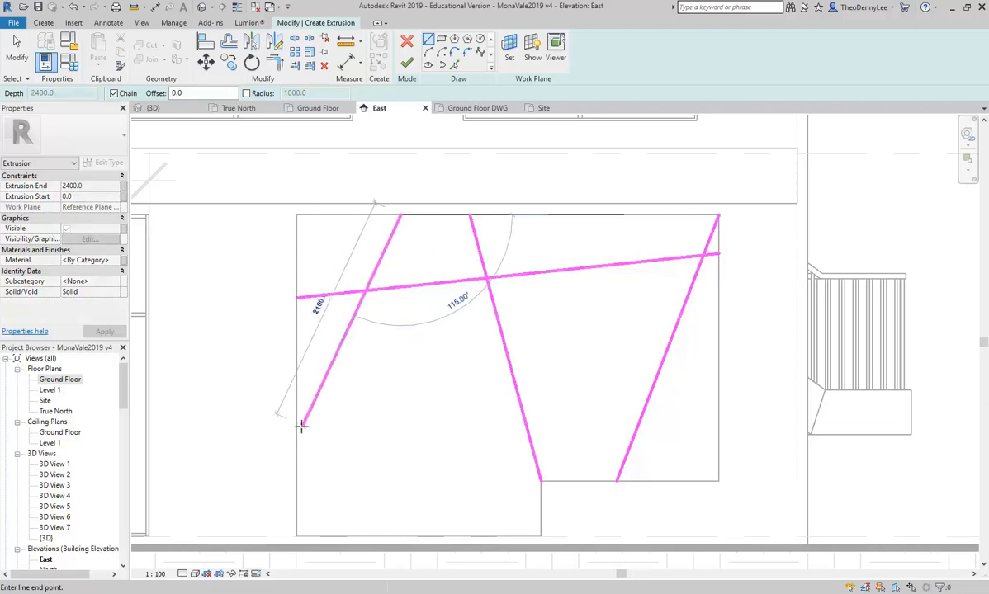
{"action": "left_click", "coordinate": [296, 459]}
{"action": "key", "text": "Escape"}
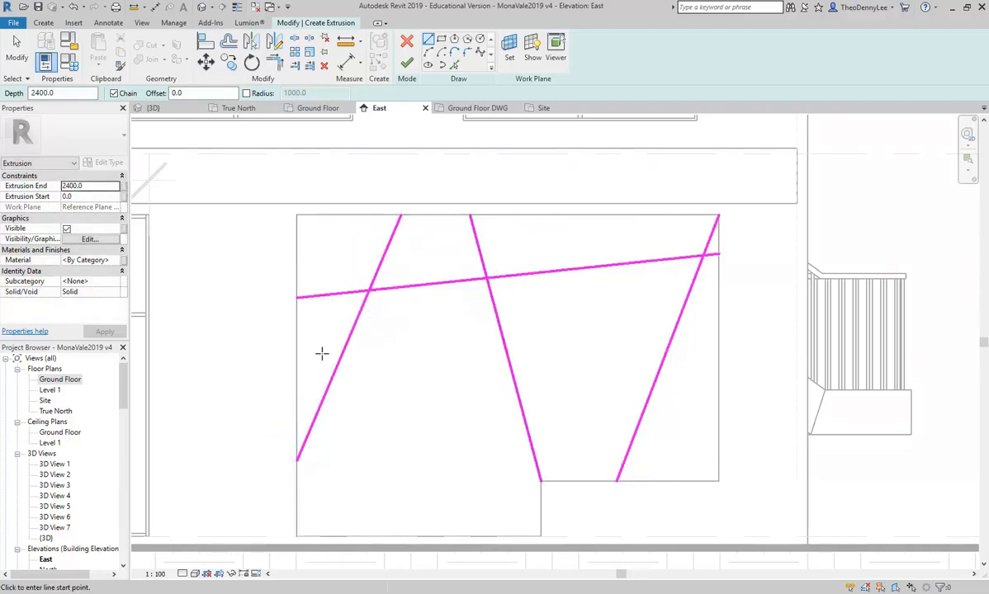
{"action": "scroll", "coordinate": [372, 404], "scroll_direction": "up", "scroll_amount": 1}
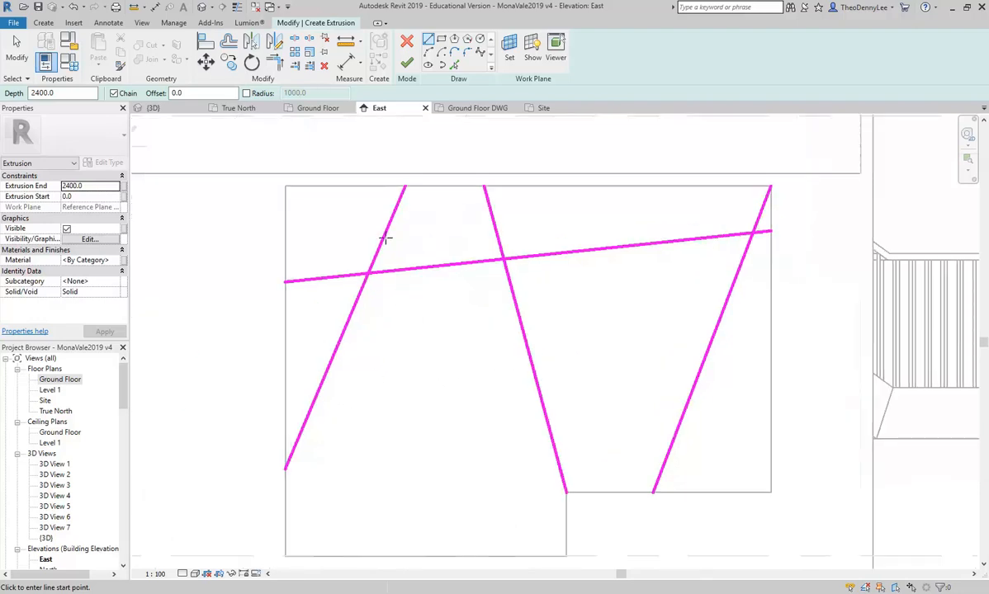
{"action": "key", "text": "Escape"}
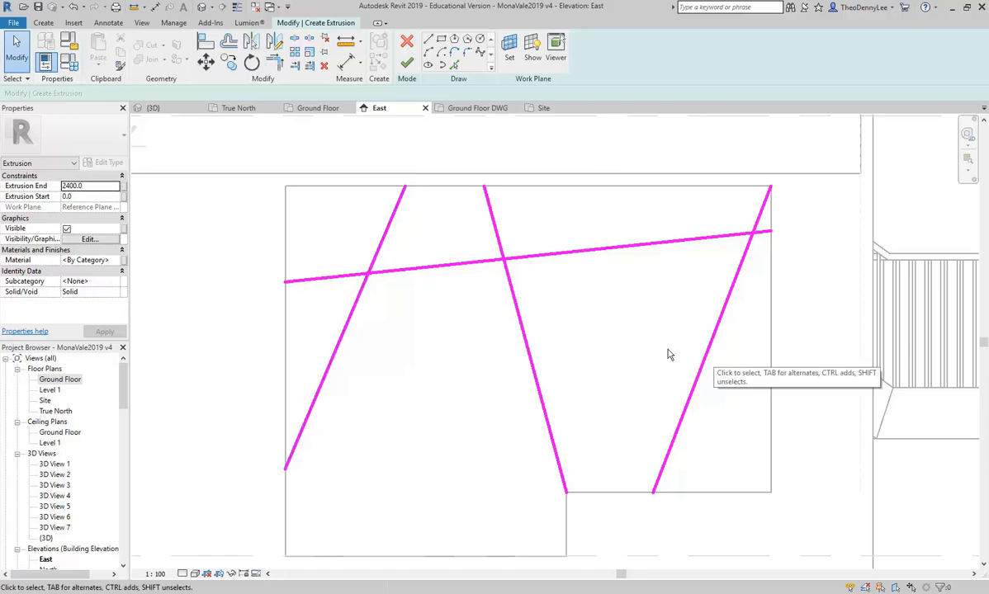
Use Pick Lines with a 30 mm offset to create parallel lines beside the central slanted line and the right diagonal.
{"action": "left_click", "coordinate": [100, 185]}
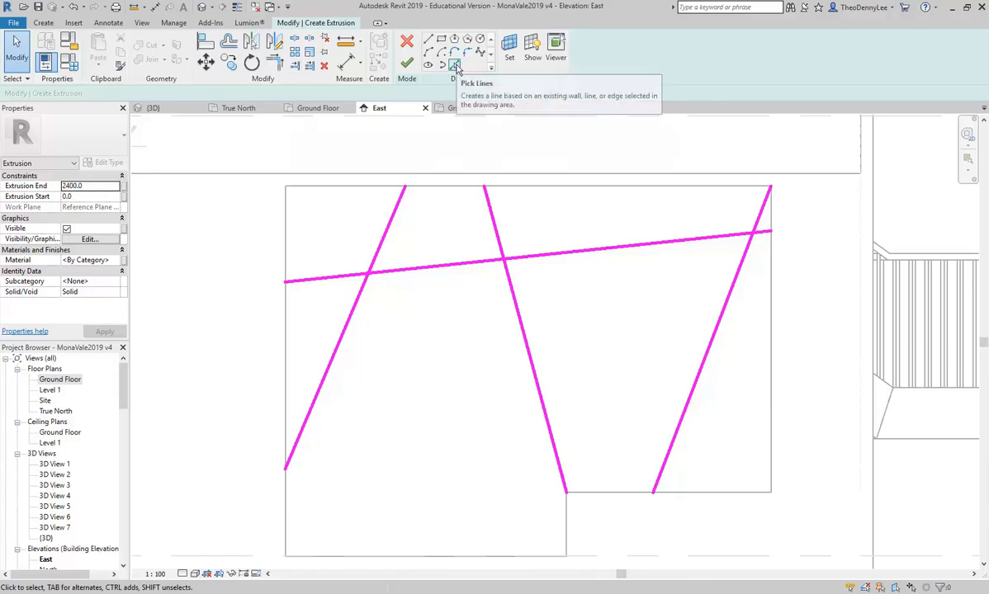
{"action": "left_click", "coordinate": [455, 66]}
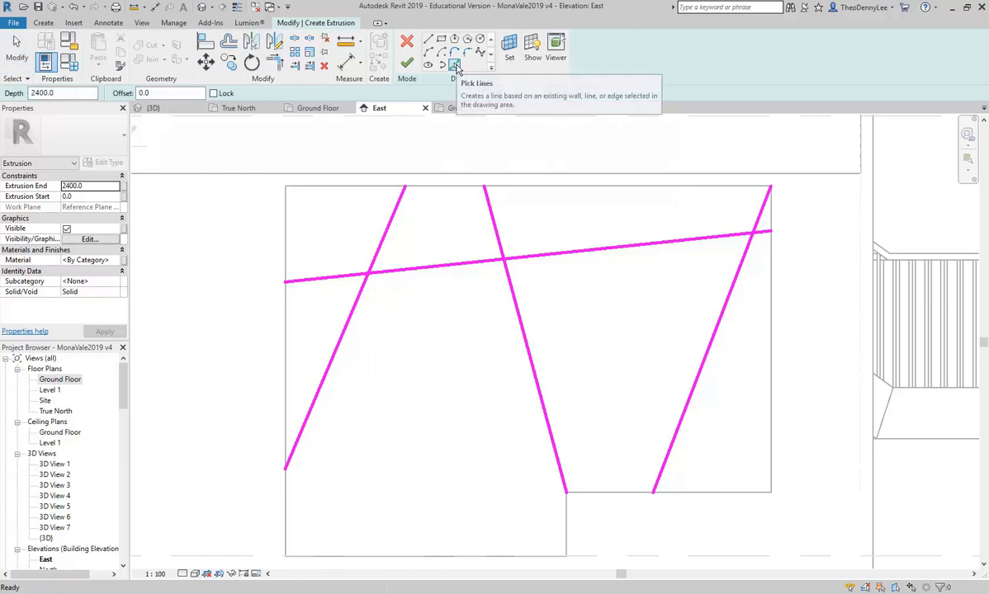
{"action": "left_click", "coordinate": [230, 45]}
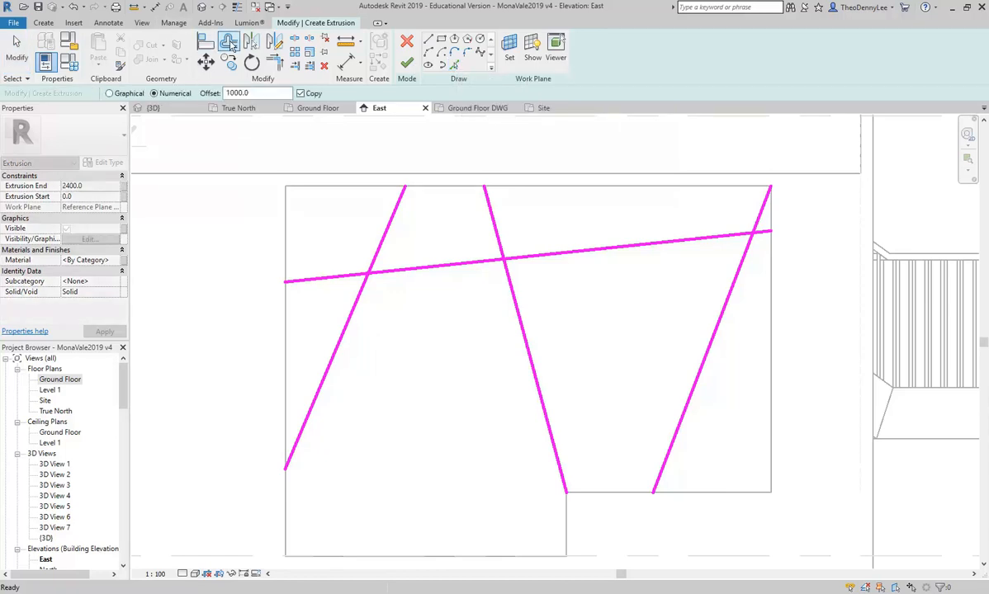
{"action": "left_click", "coordinate": [455, 66]}
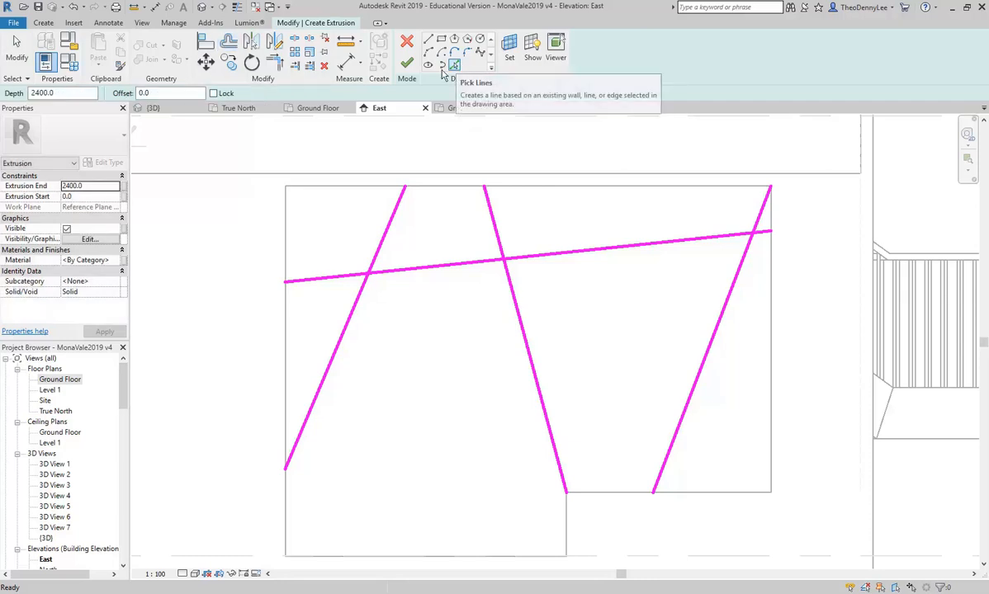
{"action": "double_click", "coordinate": [176, 91]}
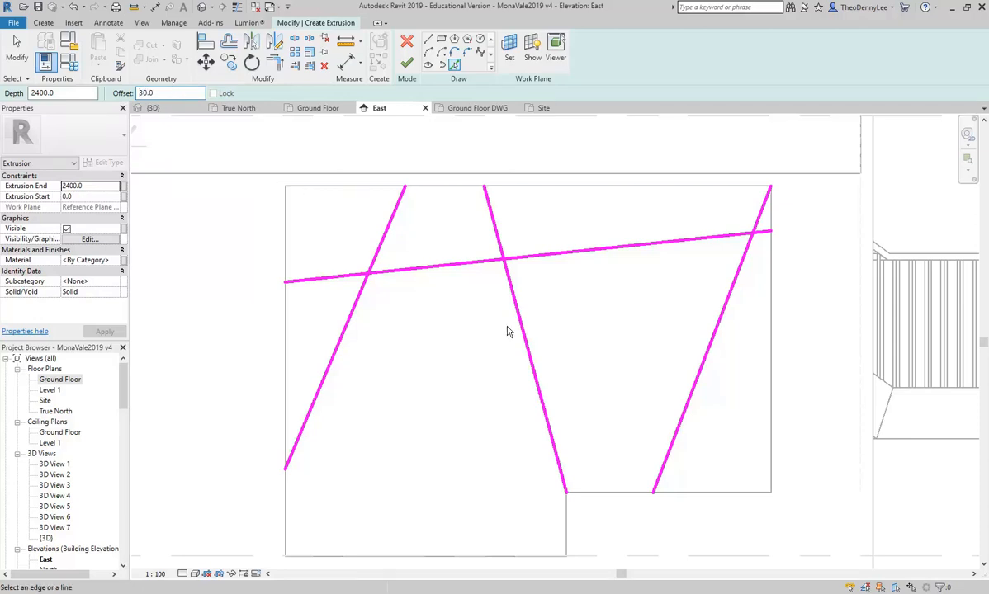
{"action": "scroll", "coordinate": [536, 404], "scroll_direction": "up", "scroll_amount": 2}
{"action": "left_click", "coordinate": [540, 415]}
{"action": "left_click", "coordinate": [692, 429]}
Create parallel lines at the 30 mm offset below the shallow sloping line and beside the left diagonal.
{"action": "scroll", "coordinate": [651, 353], "scroll_direction": "up", "scroll_amount": 3, "text": "ctrl"}
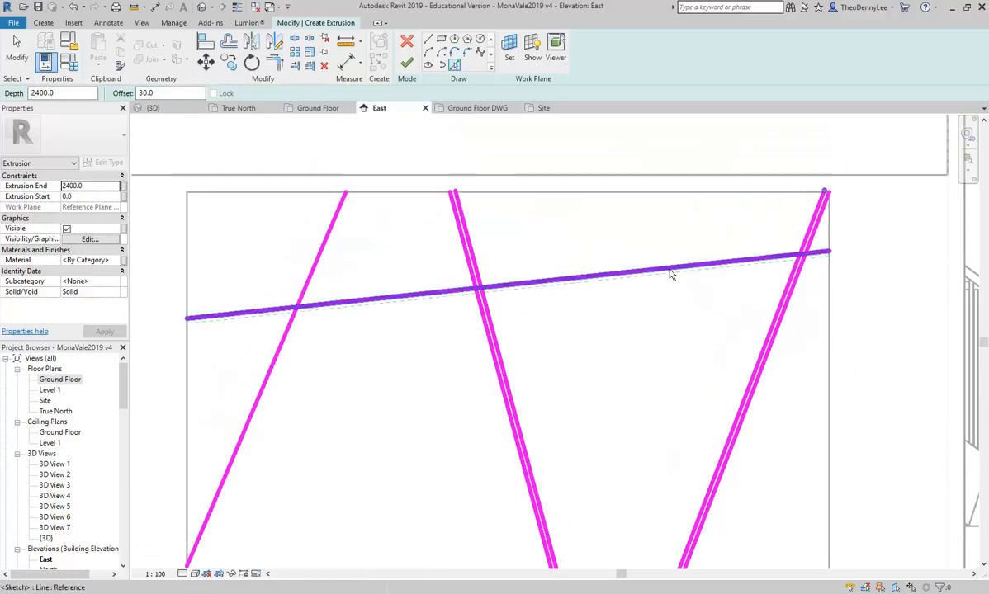
{"action": "left_click", "coordinate": [672, 275]}
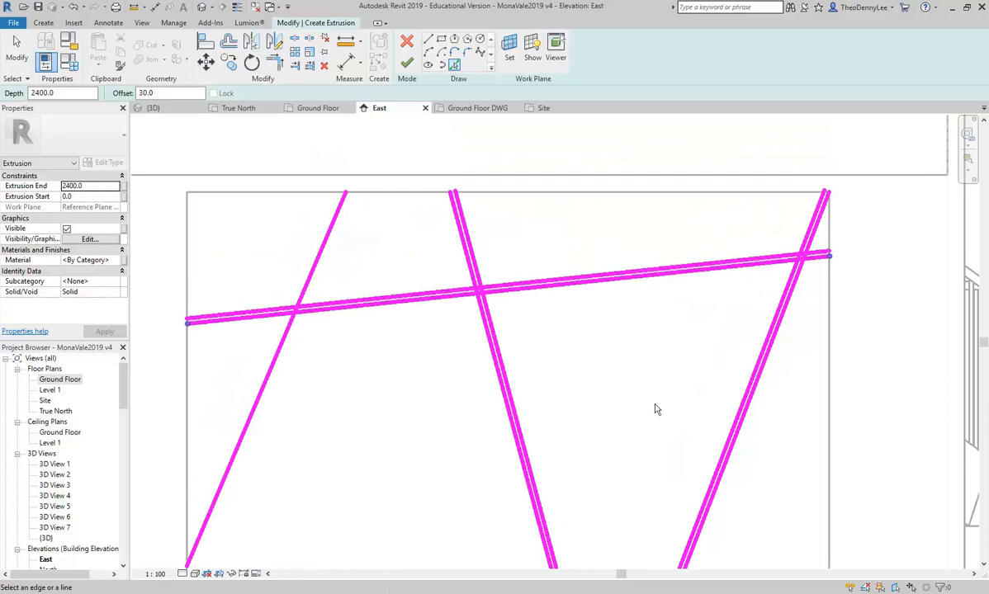
{"action": "left_click", "coordinate": [321, 251]}
{"action": "scroll", "coordinate": [369, 367], "scroll_direction": "down", "scroll_amount": 1}
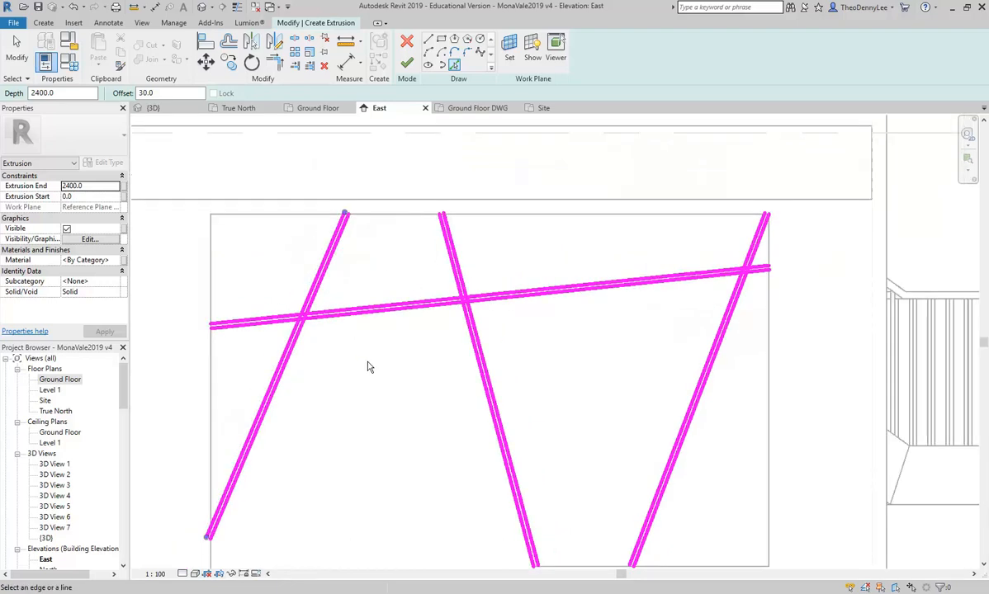
{"action": "key", "text": "Escape"}
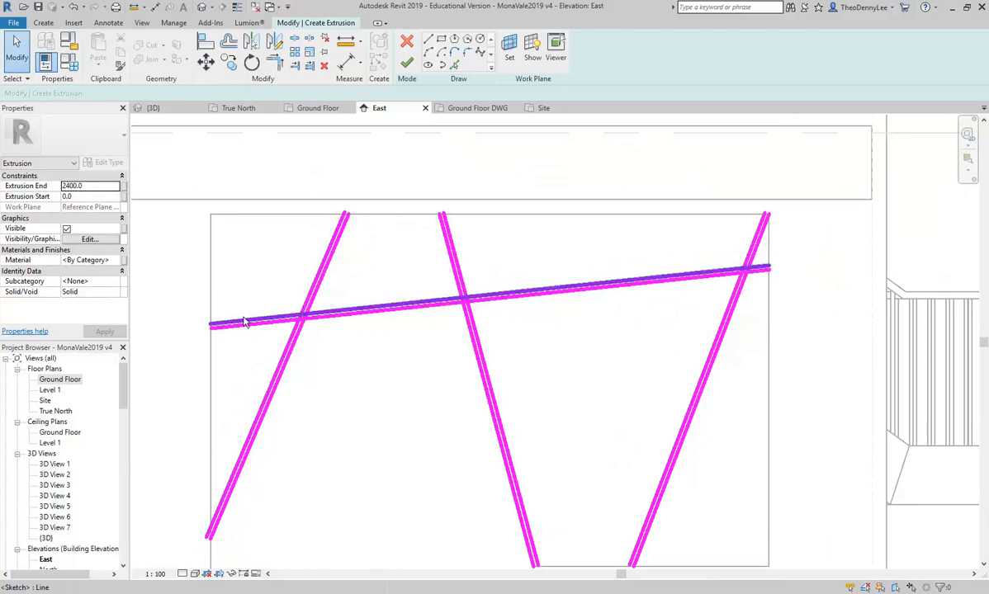
Trace the opening's left, top, right and raised bottom edges into the sketch with Pick Lines at zero offset.
{"action": "left_click", "coordinate": [454, 64]}
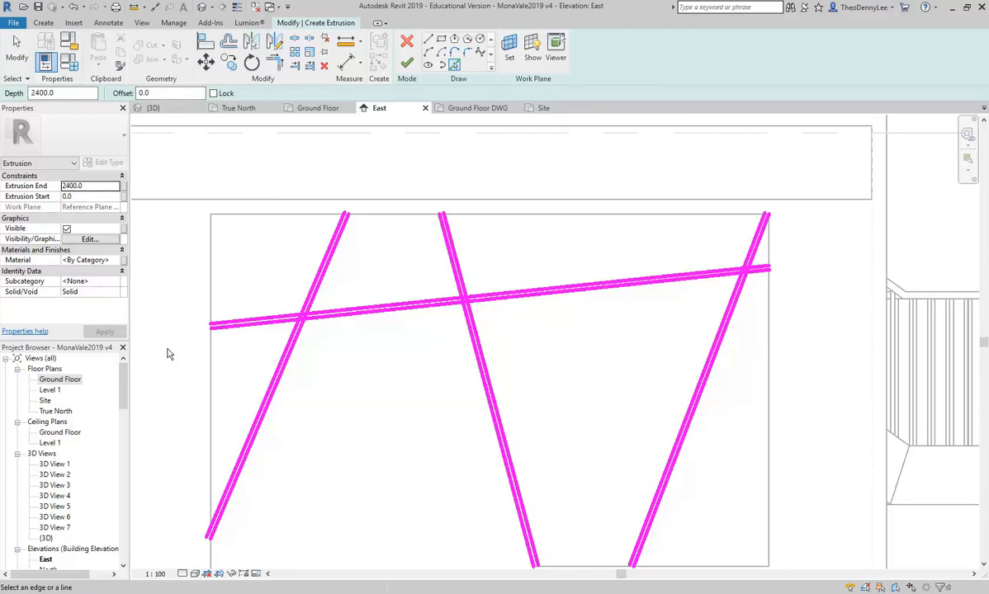
{"action": "scroll", "coordinate": [260, 240], "scroll_direction": "down", "scroll_amount": 2}
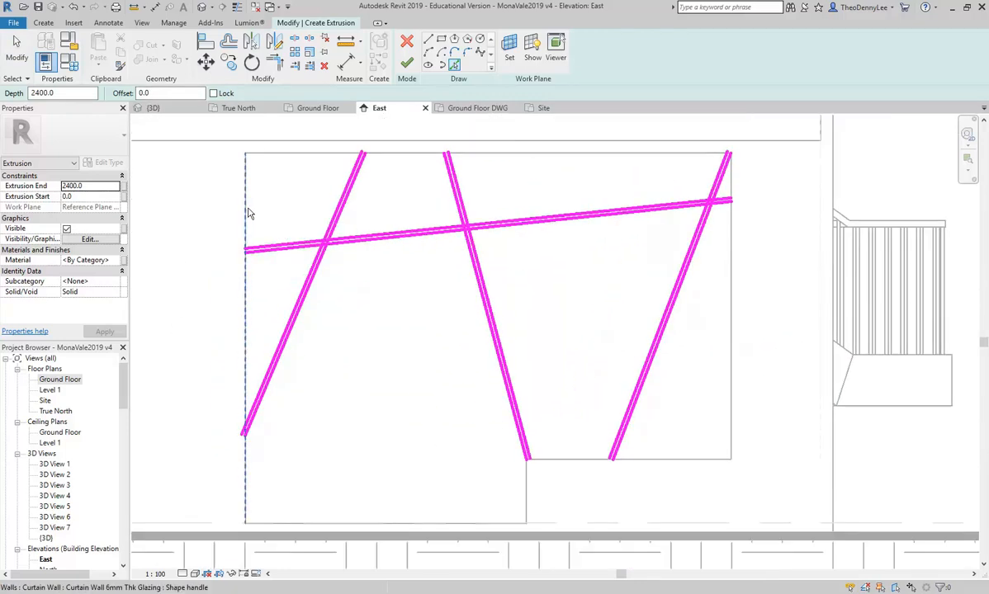
{"action": "left_click", "coordinate": [247, 213]}
{"action": "left_click", "coordinate": [410, 155]}
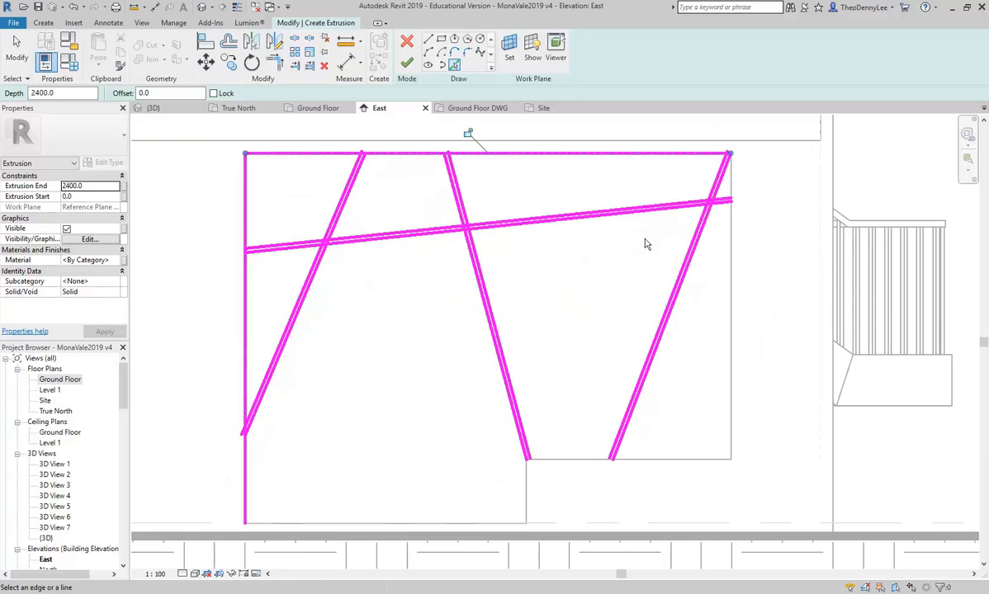
{"action": "left_click", "coordinate": [731, 242]}
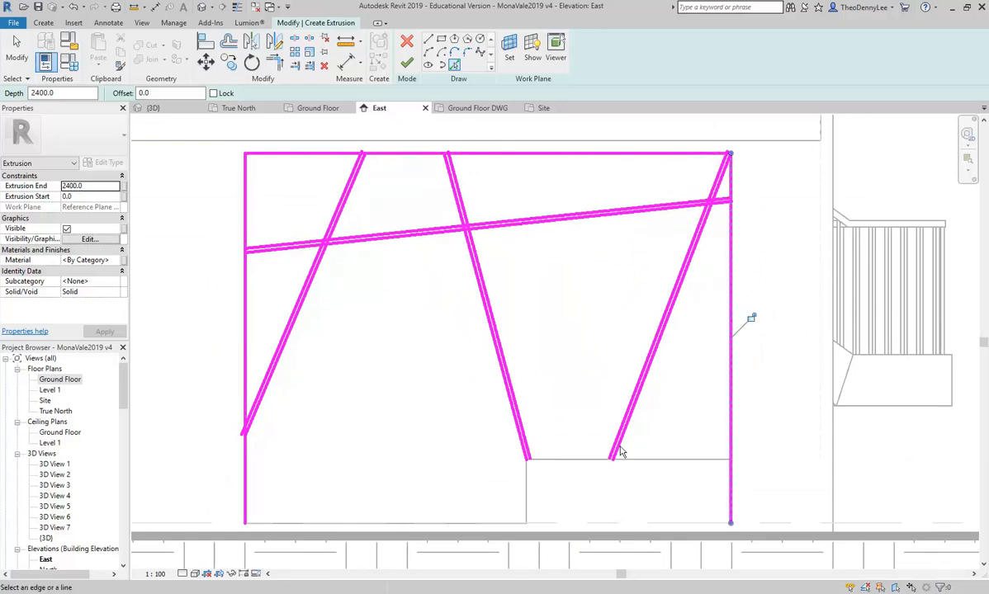
{"action": "left_click", "coordinate": [578, 461]}
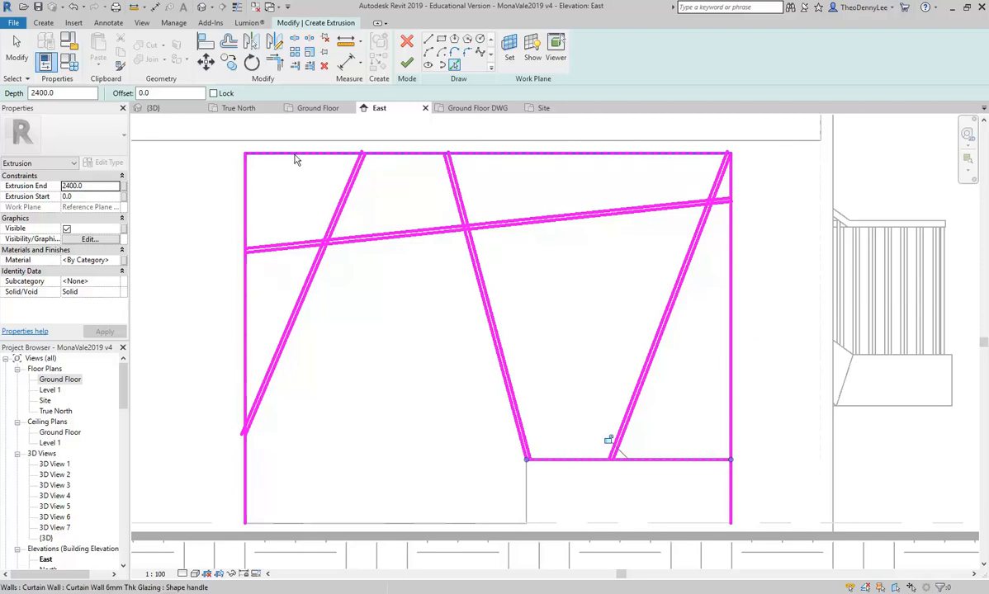
{"action": "key", "text": "Escape"}
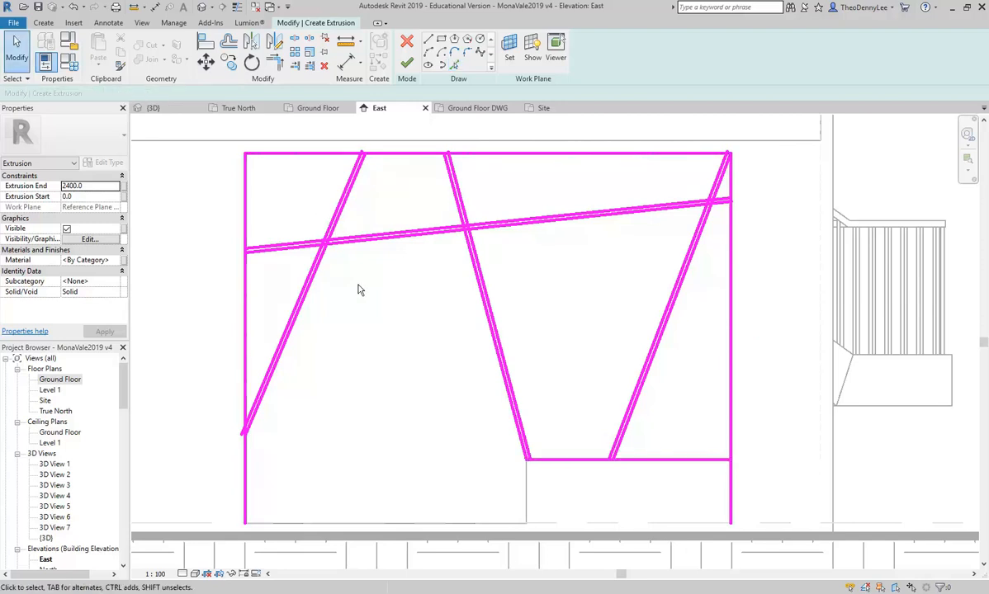
Trim the top edge back to the left diagonal mullion, and the left edge back to the shallow sloping mullion, keeping its lower part.
{"action": "scroll", "coordinate": [275, 209], "scroll_direction": "up", "scroll_amount": 3}
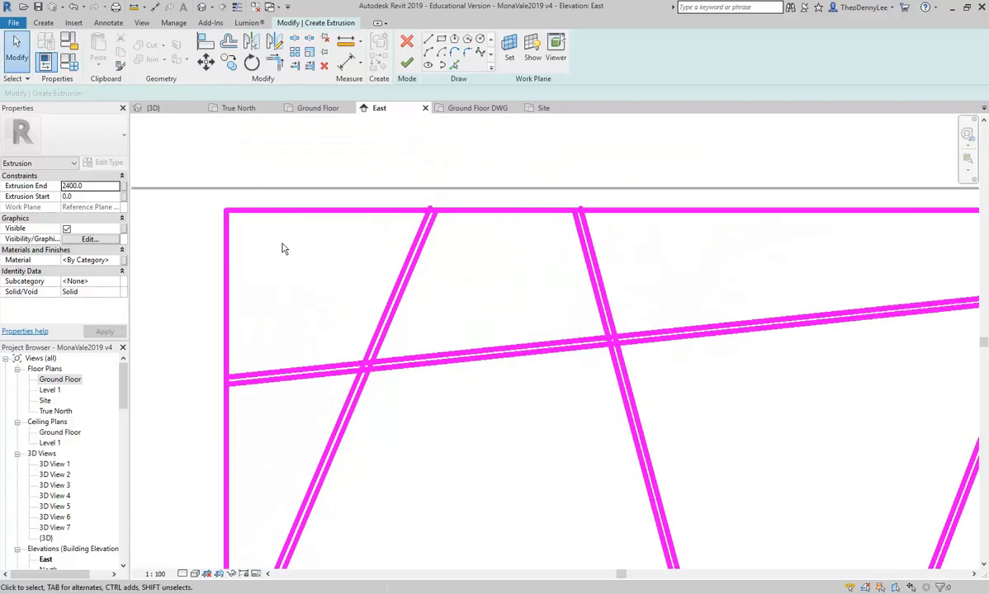
{"action": "scroll", "coordinate": [283, 248], "scroll_direction": "up", "scroll_amount": 2}
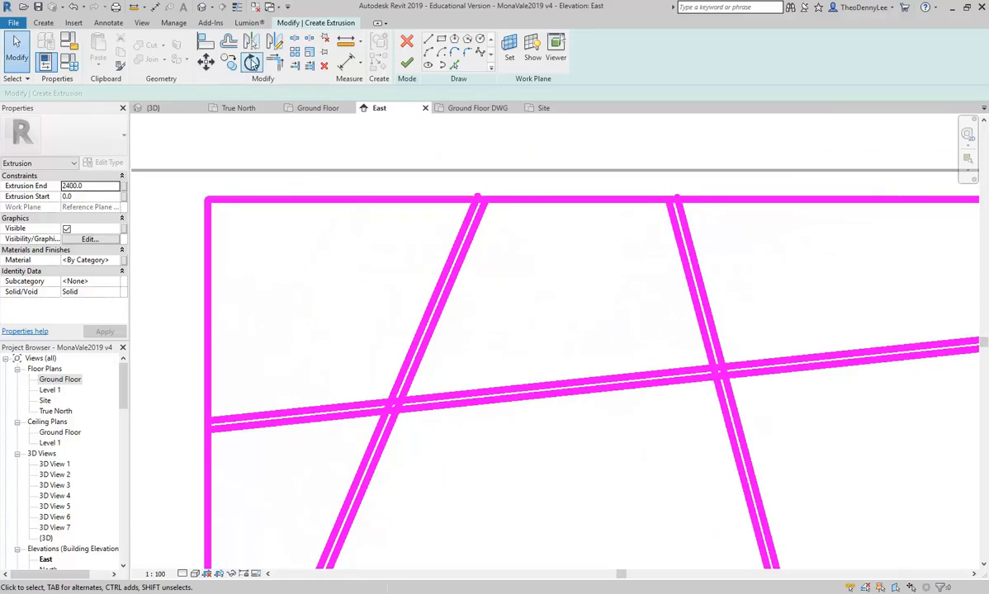
{"action": "left_click", "coordinate": [275, 63]}
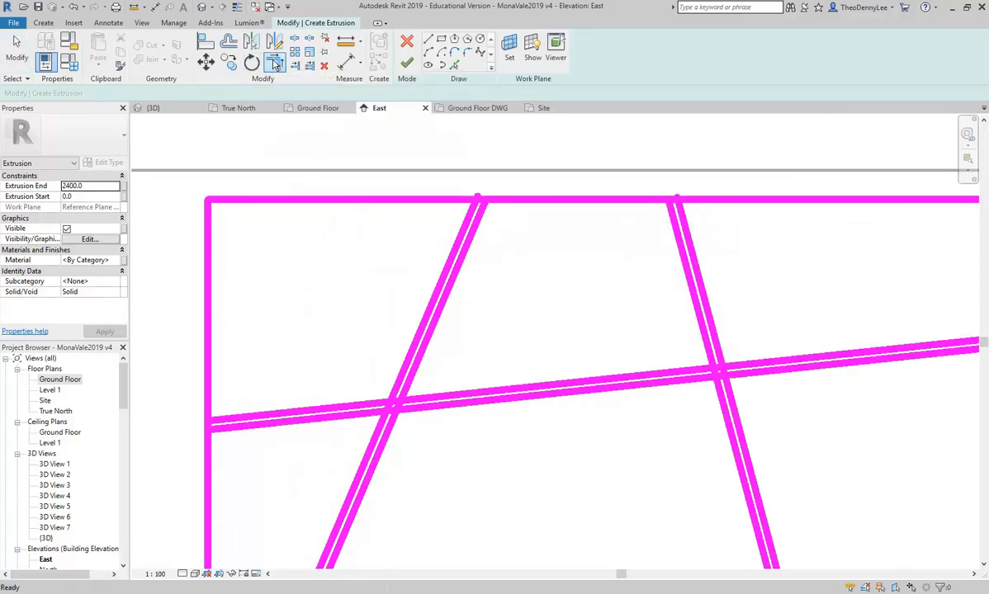
{"action": "left_click", "coordinate": [547, 200]}
{"action": "left_click", "coordinate": [462, 234]}
{"action": "scroll", "coordinate": [394, 258], "scroll_direction": "up", "scroll_amount": 2}
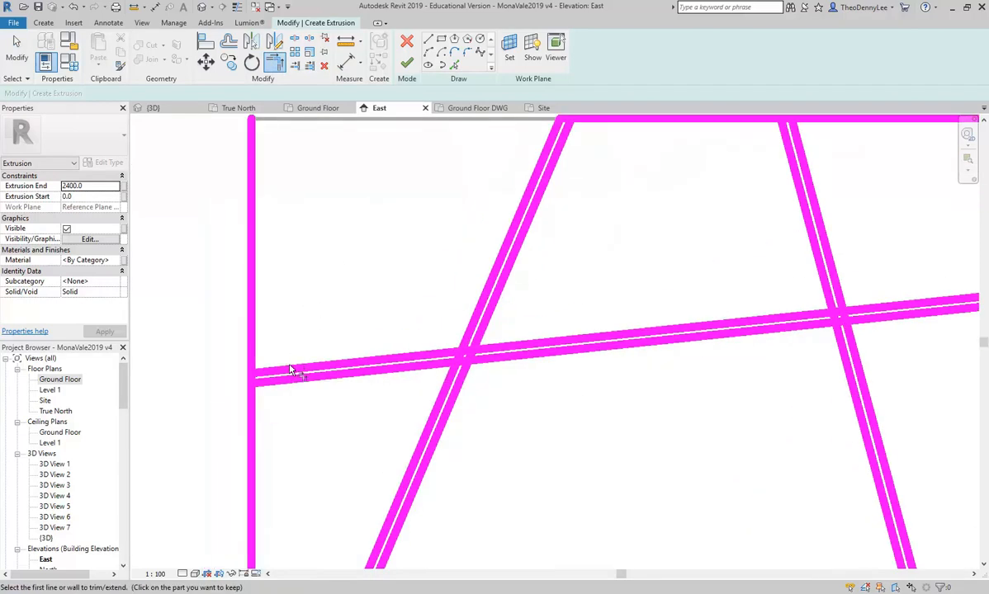
{"action": "left_click", "coordinate": [295, 373]}
{"action": "left_click", "coordinate": [256, 414]}
Try to trim the left edge against the foot of the left diagonal, keeping the edge portion below it.
{"action": "scroll", "coordinate": [306, 345], "scroll_direction": "down", "scroll_amount": 2}
{"action": "scroll", "coordinate": [267, 448], "scroll_direction": "down", "scroll_amount": 2}
{"action": "scroll", "coordinate": [298, 470], "scroll_direction": "up", "scroll_amount": 2}
{"action": "left_click", "coordinate": [298, 468]}
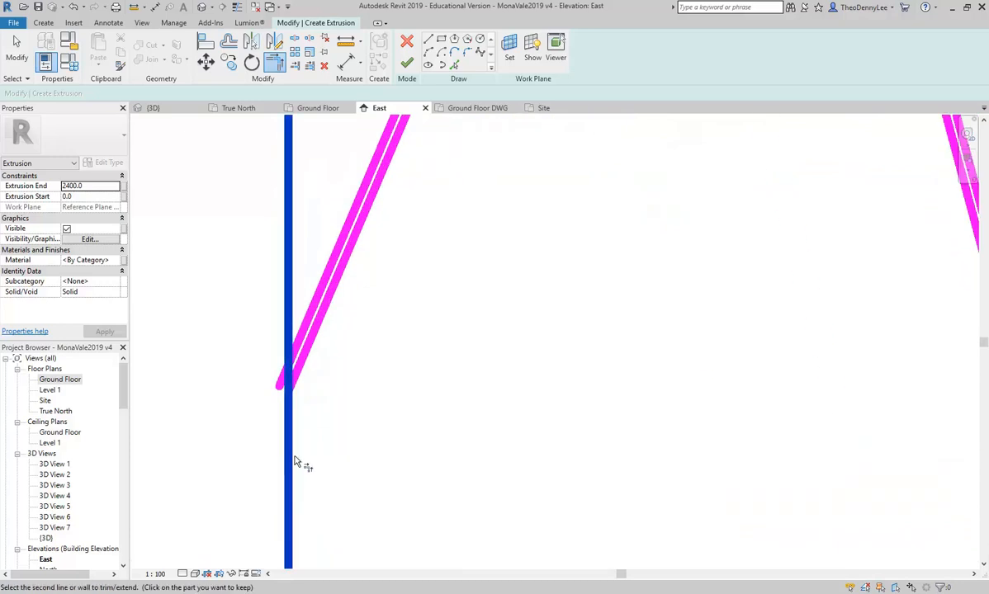
{"action": "left_click", "coordinate": [303, 363]}
{"action": "scroll", "coordinate": [434, 357], "scroll_direction": "down", "scroll_amount": 2}
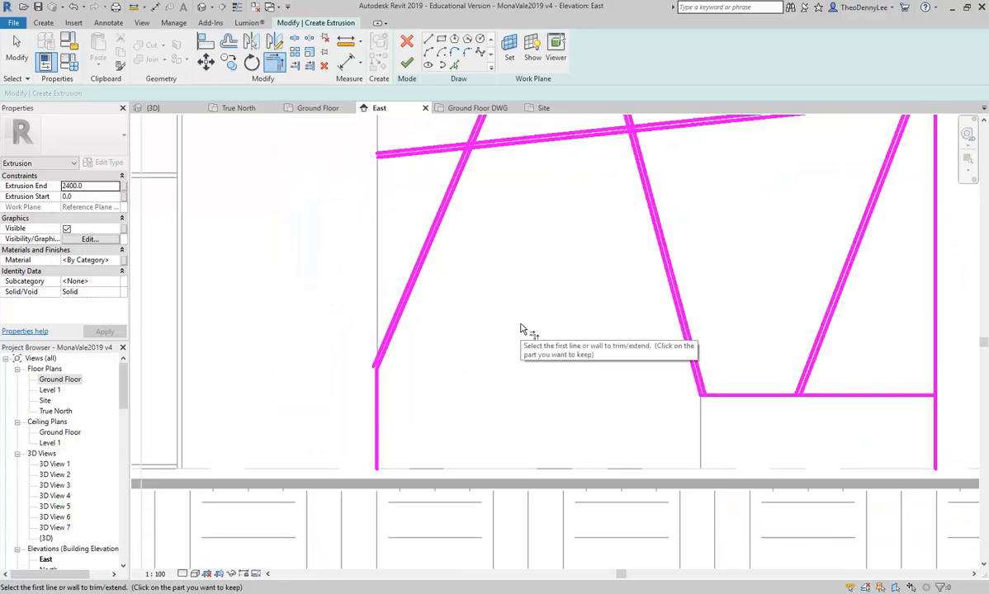
Trim the left edge against the foot of the left diagonal, keeping the edge portion above it.
{"action": "scroll", "coordinate": [373, 311], "scroll_direction": "up", "scroll_amount": 3}
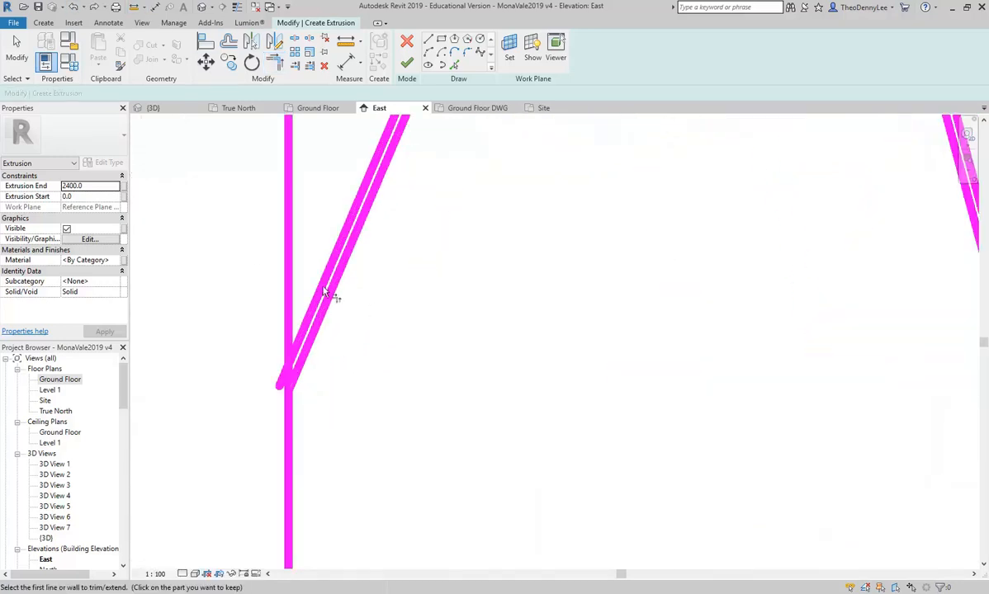
{"action": "left_click", "coordinate": [290, 280]}
{"action": "left_click", "coordinate": [318, 335]}
{"action": "scroll", "coordinate": [467, 332], "scroll_direction": "down", "scroll_amount": 2}
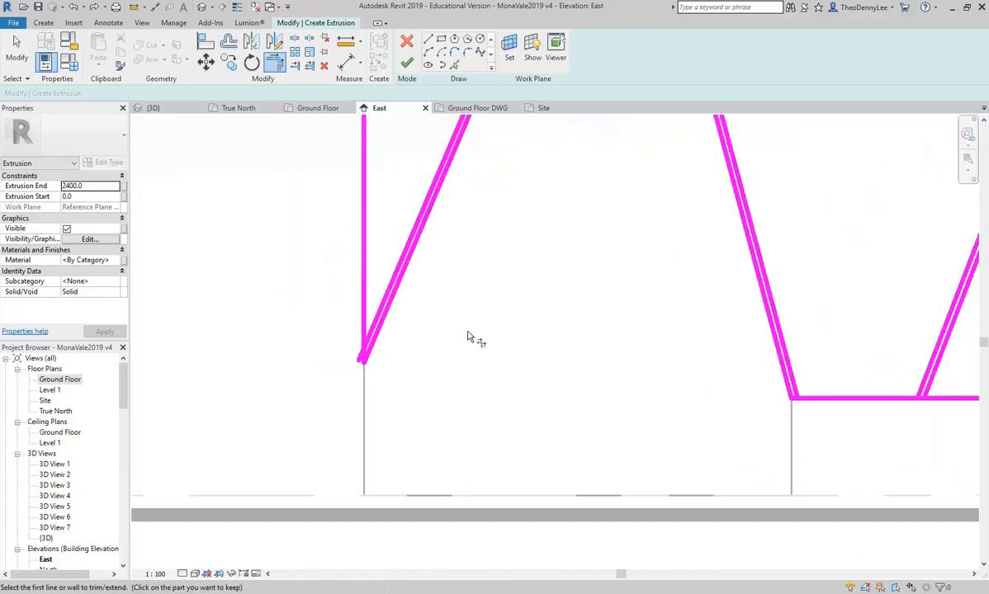
Trim the raised bottom edge to the right diagonal's outer line, keeping the portion between the central and right diagonals.
{"action": "scroll", "coordinate": [466, 332], "scroll_direction": "down", "scroll_amount": 2}
{"action": "scroll", "coordinate": [454, 433], "scroll_direction": "up", "scroll_amount": 3}
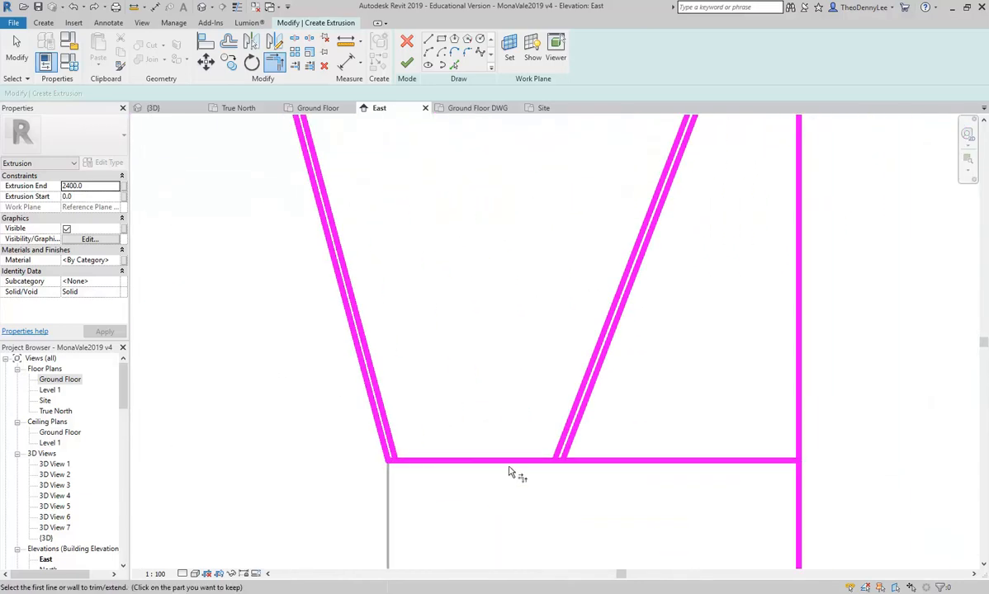
{"action": "left_click", "coordinate": [523, 461]}
{"action": "left_click", "coordinate": [584, 434]}
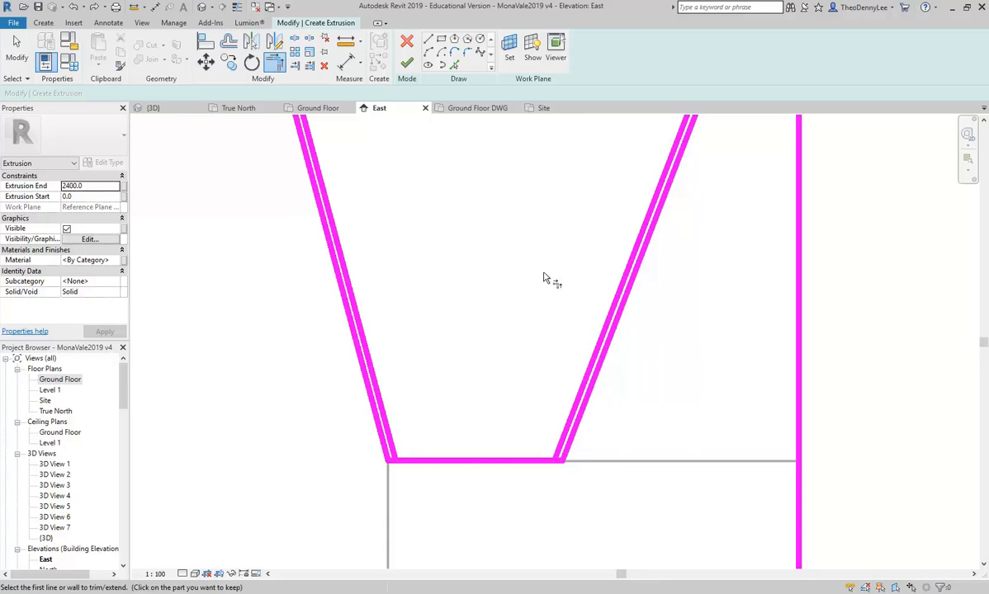
Trim the right edge to the shallow sloping mullion's lower line, keeping the portion above it.
{"action": "scroll", "coordinate": [541, 278], "scroll_direction": "down", "scroll_amount": 2}
{"action": "middle_click_drag", "start_coordinate": [591, 251], "coordinate": [498, 454]}
{"action": "scroll", "coordinate": [612, 268], "scroll_direction": "up", "scroll_amount": 2}
{"action": "left_click", "coordinate": [611, 269]}
{"action": "left_click", "coordinate": [620, 234]}
{"action": "middle_click_drag", "start_coordinate": [609, 203], "coordinate": [605, 311]}
{"action": "scroll", "coordinate": [545, 277], "scroll_direction": "down", "scroll_amount": 3}
{"action": "middle_click_drag", "start_coordinate": [557, 285], "coordinate": [738, 261]}
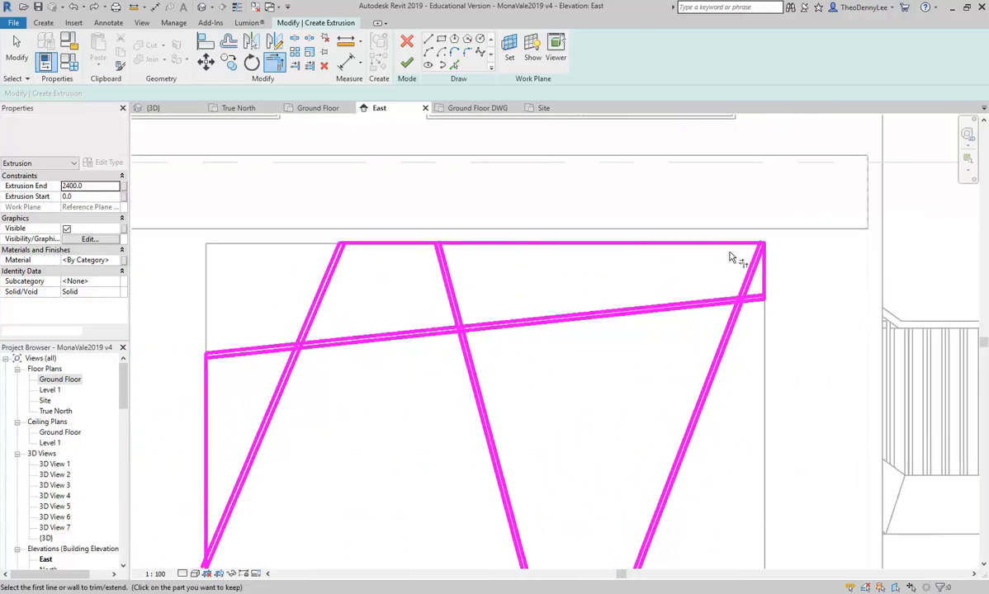
Split the top edge on each side of the central mullion, and split the right, left and raised bottom edges once each.
{"action": "middle_click_drag", "start_coordinate": [667, 315], "coordinate": [580, 194]}
{"action": "scroll", "coordinate": [585, 192], "scroll_direction": "down", "scroll_amount": 2}
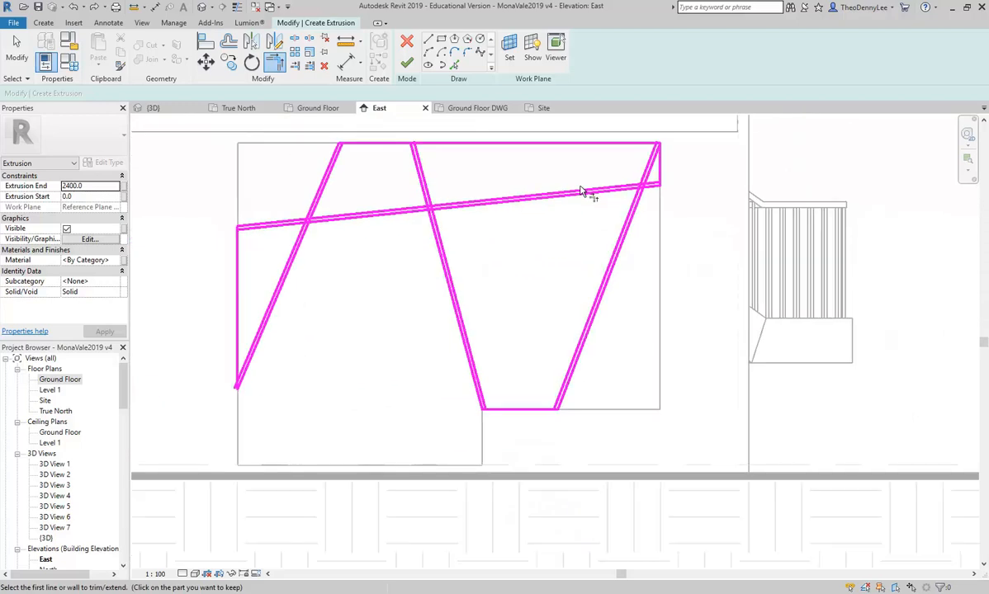
{"action": "middle_click_drag", "start_coordinate": [577, 232], "coordinate": [561, 280]}
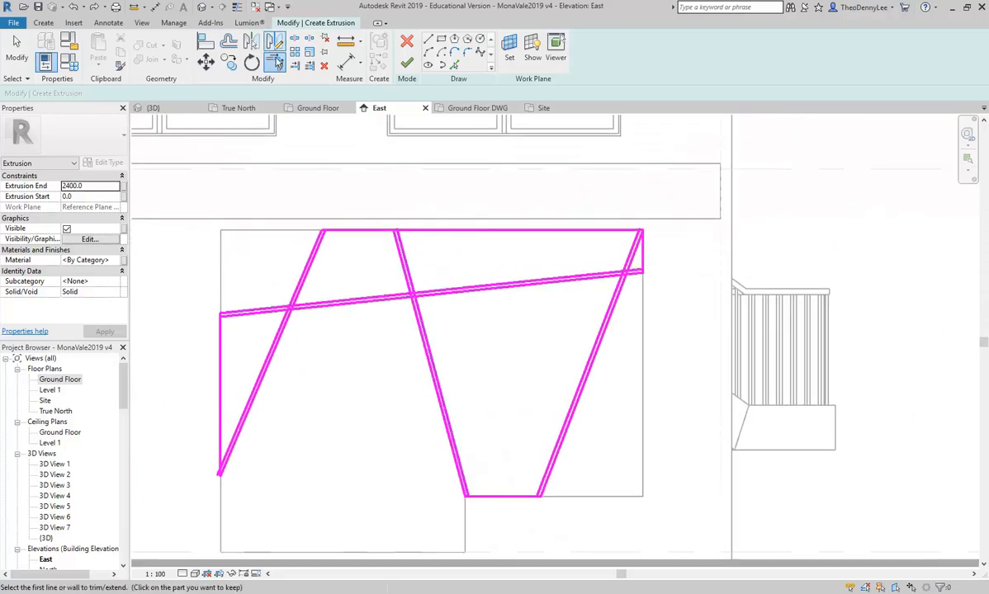
{"action": "left_click", "coordinate": [294, 38]}
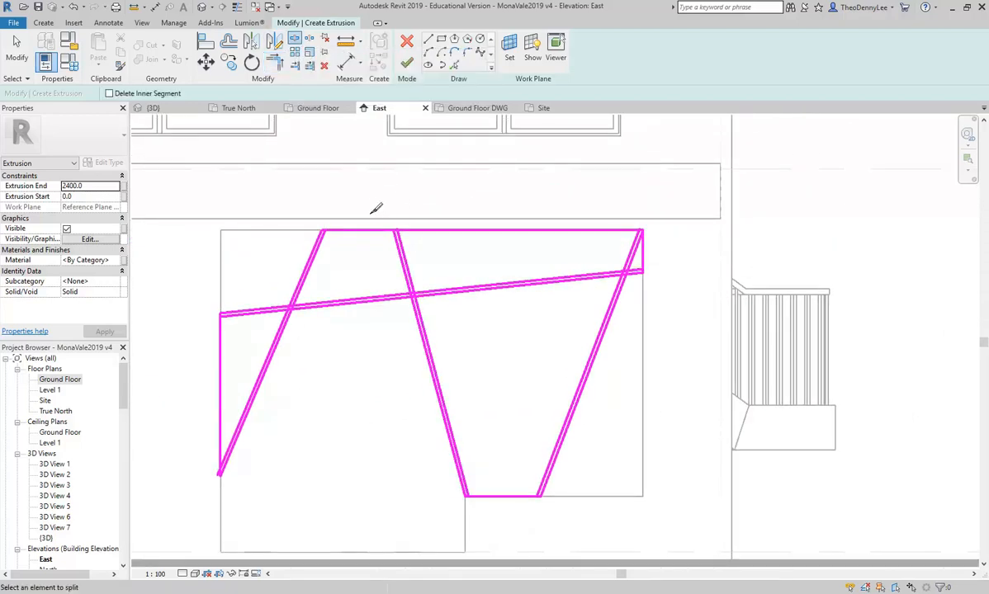
{"action": "left_click", "coordinate": [364, 231]}
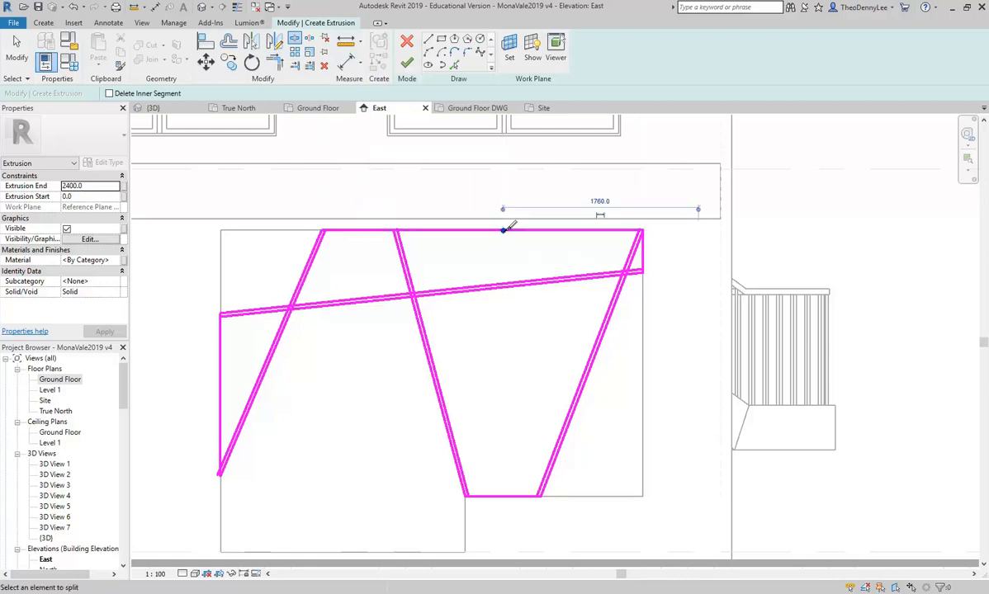
{"action": "left_click", "coordinate": [642, 254]}
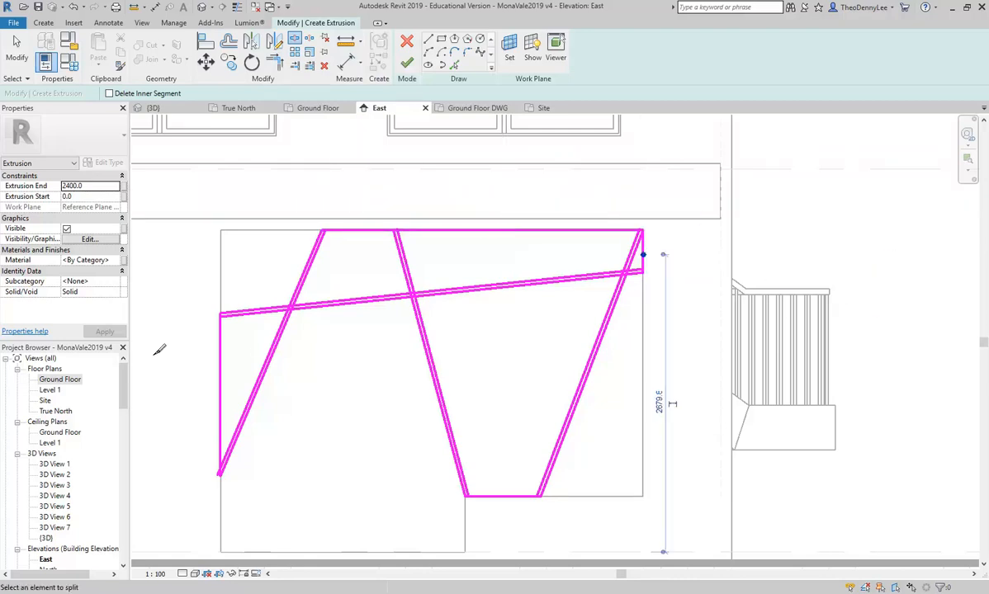
{"action": "left_click", "coordinate": [220, 370]}
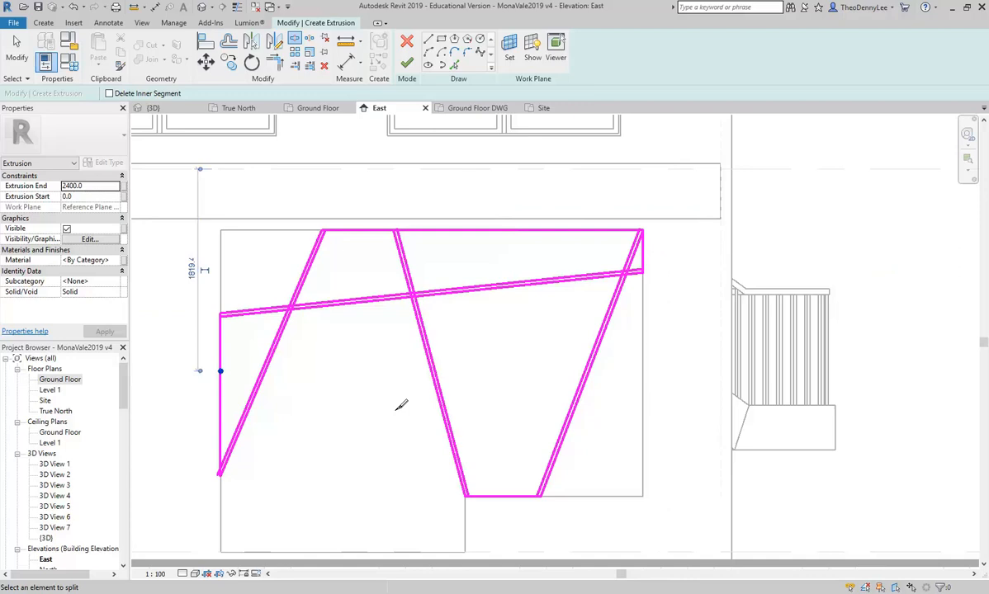
{"action": "left_click", "coordinate": [507, 495]}
Trim the upper piece of the split left edge to close the left end of the shallow sloping mullion.
{"action": "left_click", "coordinate": [274, 61]}
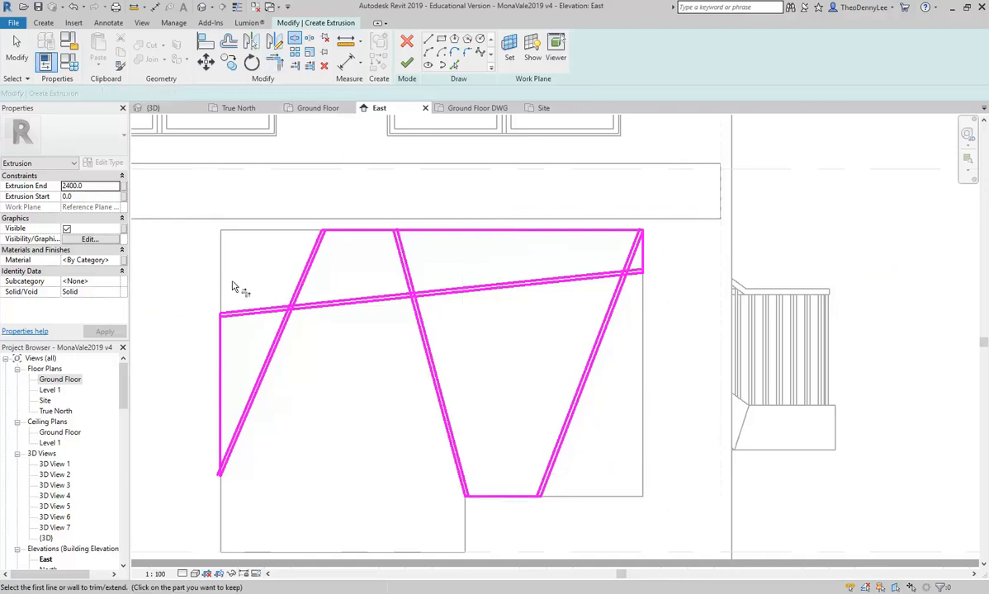
{"action": "scroll", "coordinate": [224, 324], "scroll_direction": "up", "scroll_amount": 3}
{"action": "scroll", "coordinate": [223, 317], "scroll_direction": "up", "scroll_amount": 4}
{"action": "left_click", "coordinate": [201, 293]}
{"action": "left_click", "coordinate": [230, 307]}
Trim the lower piece of the split left edge to close the foot of the left diagonal mullion.
{"action": "scroll", "coordinate": [261, 360], "scroll_direction": "down", "scroll_amount": 4}
{"action": "middle_click_drag", "start_coordinate": [263, 355], "coordinate": [275, 197]}
{"action": "middle_click_drag", "start_coordinate": [275, 371], "coordinate": [287, 186]}
{"action": "scroll", "coordinate": [266, 397], "scroll_direction": "down", "scroll_amount": 1}
{"action": "middle_click_drag", "start_coordinate": [266, 399], "coordinate": [279, 209]}
{"action": "scroll", "coordinate": [234, 336], "scroll_direction": "up", "scroll_amount": 2}
{"action": "middle_click_drag", "start_coordinate": [235, 336], "coordinate": [236, 314]}
{"action": "left_click", "coordinate": [259, 359]}
{"action": "left_click", "coordinate": [293, 272]}
Trim the two raised bottom edge pieces to close the feet of the central and right diagonal mullions.
{"action": "scroll", "coordinate": [507, 285], "scroll_direction": "down", "scroll_amount": 8}
{"action": "middle_click_drag", "start_coordinate": [848, 290], "coordinate": [433, 340]}
{"action": "scroll", "coordinate": [445, 401], "scroll_direction": "up", "scroll_amount": 8}
{"action": "left_click", "coordinate": [449, 388]}
{"action": "left_click", "coordinate": [464, 364]}
{"action": "middle_click_drag", "start_coordinate": [973, 381], "coordinate": [670, 350]}
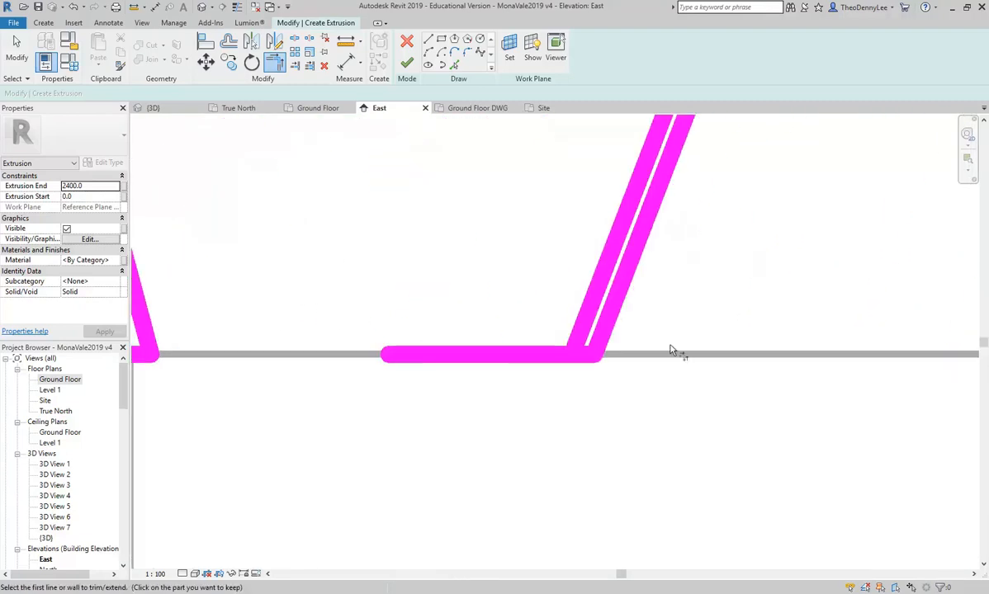
{"action": "left_click", "coordinate": [591, 354]}
{"action": "left_click", "coordinate": [589, 335]}
Trim the right edge piece to the shallow sloping mullion's two lines to close its right end.
{"action": "scroll", "coordinate": [532, 298], "scroll_direction": "down", "scroll_amount": 2}
{"action": "scroll", "coordinate": [532, 299], "scroll_direction": "down", "scroll_amount": 3}
{"action": "mouse_move", "coordinate": [506, 331]}
{"action": "middle_mouse_down"}
{"action": "mouse_move", "coordinate": [488, 350]}
{"action": "mouse_move", "coordinate": [454, 478]}
{"action": "middle_mouse_up"}
{"action": "scroll", "coordinate": [470, 363], "scroll_direction": "down", "scroll_amount": 1}
{"action": "mouse_move", "coordinate": [481, 353]}
{"action": "middle_mouse_down"}
{"action": "mouse_move", "coordinate": [451, 413]}
{"action": "mouse_move", "coordinate": [434, 514]}
{"action": "middle_mouse_up"}
{"action": "scroll", "coordinate": [434, 496], "scroll_direction": "down", "scroll_amount": 1}
{"action": "middle_click_drag", "start_coordinate": [529, 328], "coordinate": [508, 391]}
{"action": "scroll", "coordinate": [562, 338], "scroll_direction": "up", "scroll_amount": 6}
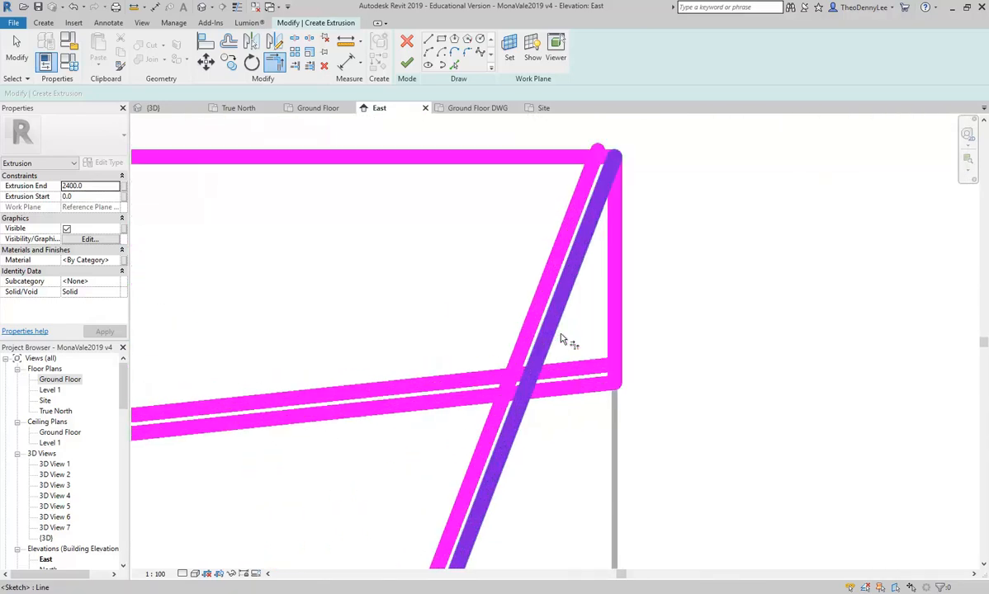
{"action": "left_click", "coordinate": [555, 440]}
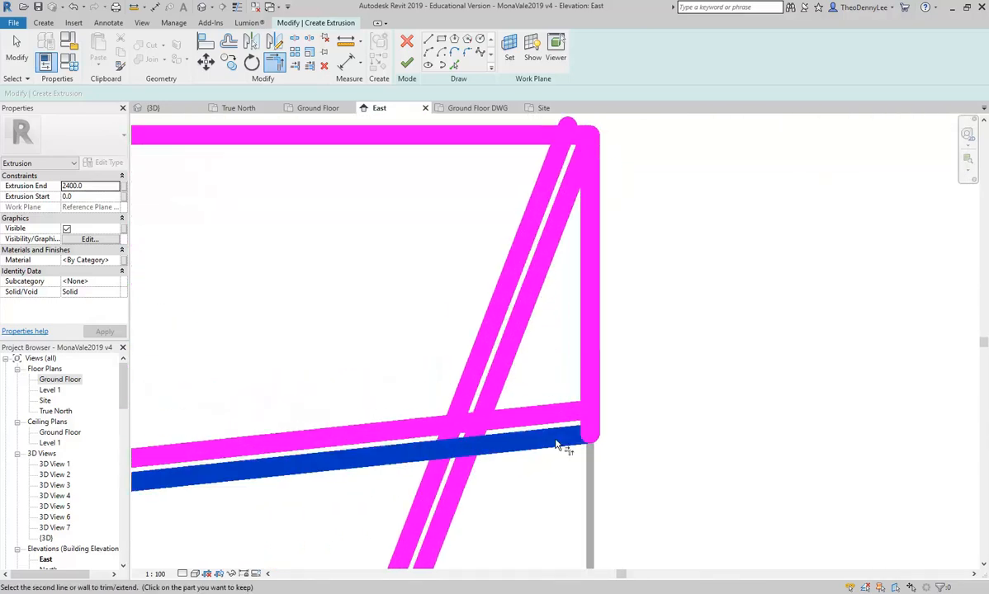
{"action": "left_click", "coordinate": [590, 422]}
{"action": "left_click", "coordinate": [589, 421]}
{"action": "left_click", "coordinate": [576, 419]}
Trim the top edge to close the head of the right diagonal mullion, and delete the leftover right edge segment above the sloping mullion.
{"action": "middle_click_drag", "start_coordinate": [563, 336], "coordinate": [541, 425]}
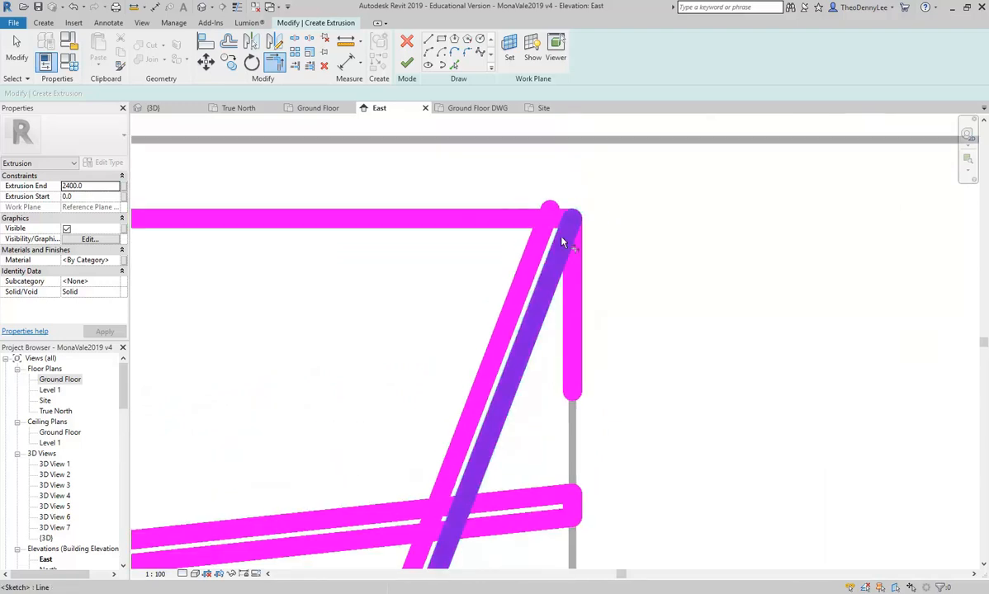
{"action": "left_click", "coordinate": [545, 218]}
{"action": "left_click", "coordinate": [542, 252]}
{"action": "key", "text": "Escape"}
{"action": "left_click", "coordinate": [532, 303]}
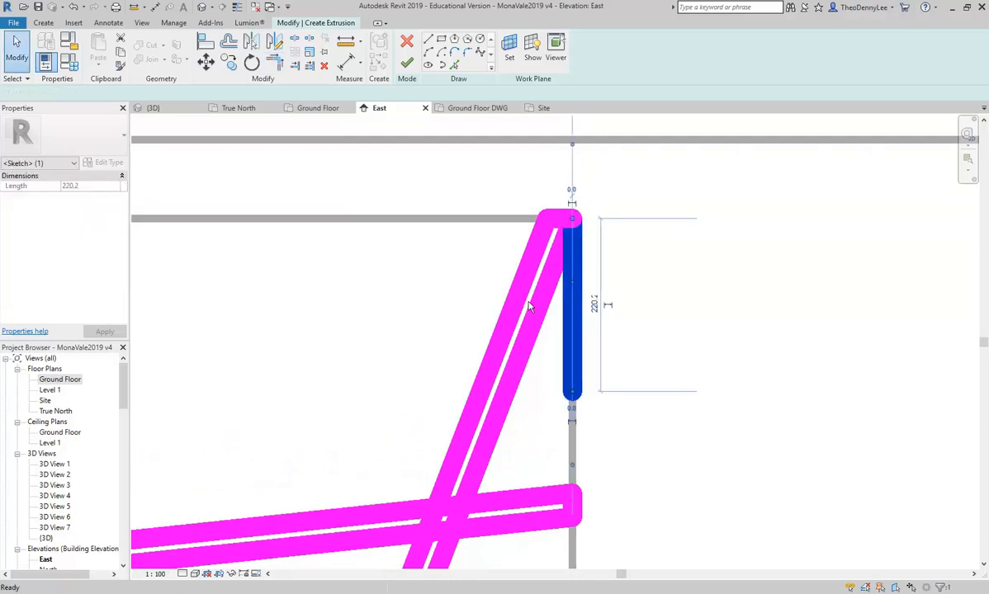
{"action": "key", "text": "Delete"}
Trim the top edge pieces to the central mullion's two lines to close its head.
{"action": "scroll", "coordinate": [439, 287], "scroll_direction": "down", "scroll_amount": 3}
{"action": "scroll", "coordinate": [377, 293], "scroll_direction": "up", "scroll_amount": 3}
{"action": "scroll", "coordinate": [383, 302], "scroll_direction": "down", "scroll_amount": 3}
{"action": "scroll", "coordinate": [378, 296], "scroll_direction": "up", "scroll_amount": 3}
{"action": "scroll", "coordinate": [378, 297], "scroll_direction": "up", "scroll_amount": 1}
{"action": "mouse_move", "coordinate": [336, 242]}
{"action": "middle_mouse_down"}
{"action": "mouse_move", "coordinate": [389, 261]}
{"action": "mouse_move", "coordinate": [596, 293]}
{"action": "middle_mouse_up"}
{"action": "scroll", "coordinate": [596, 292], "scroll_direction": "up", "scroll_amount": 1}
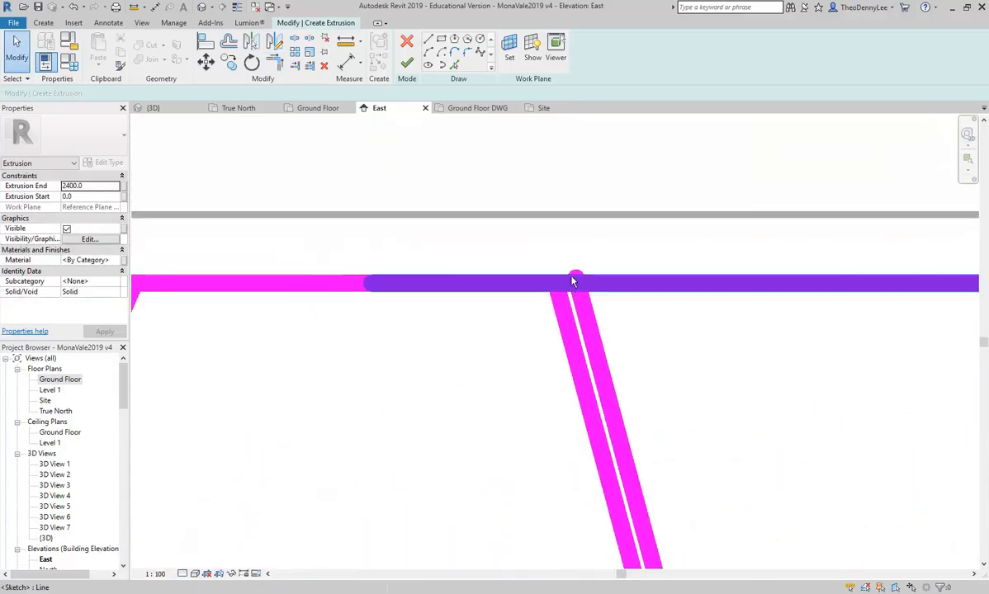
{"action": "left_click", "coordinate": [274, 64]}
{"action": "scroll", "coordinate": [570, 293], "scroll_direction": "up", "scroll_amount": 2}
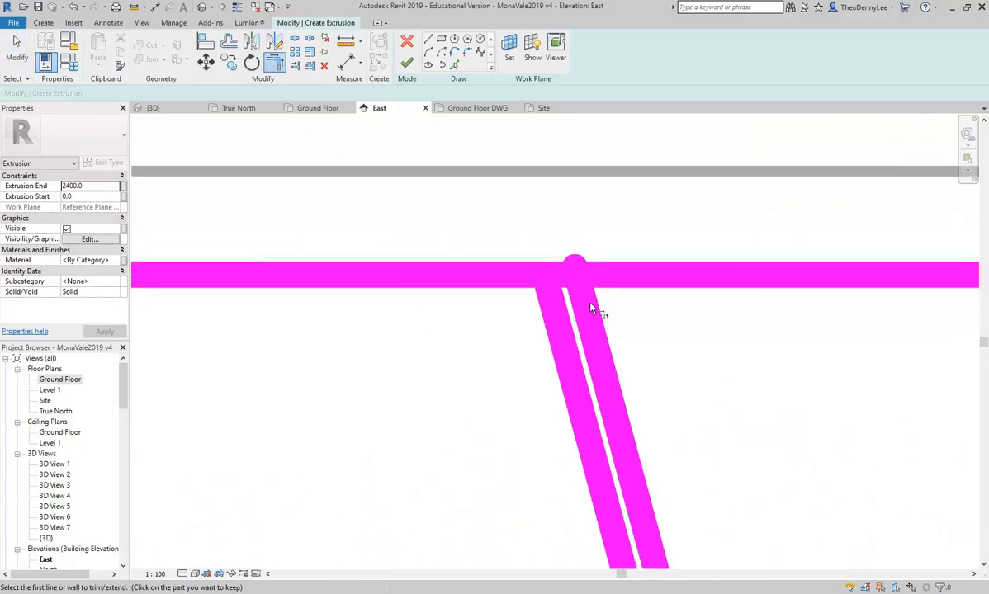
{"action": "left_click", "coordinate": [589, 308]}
{"action": "left_click", "coordinate": [528, 271]}
{"action": "left_click", "coordinate": [555, 308]}
Trim the remaining top edge piece to close the head of the left diagonal mullion.
{"action": "scroll", "coordinate": [472, 312], "scroll_direction": "down", "scroll_amount": 2}
{"action": "middle_click_drag", "start_coordinate": [482, 312], "coordinate": [746, 312]}
{"action": "left_click", "coordinate": [352, 293]}
{"action": "left_click", "coordinate": [353, 314]}
{"action": "scroll", "coordinate": [432, 359], "scroll_direction": "down", "scroll_amount": 5}
{"action": "middle_click_drag", "start_coordinate": [430, 322], "coordinate": [378, 232]}
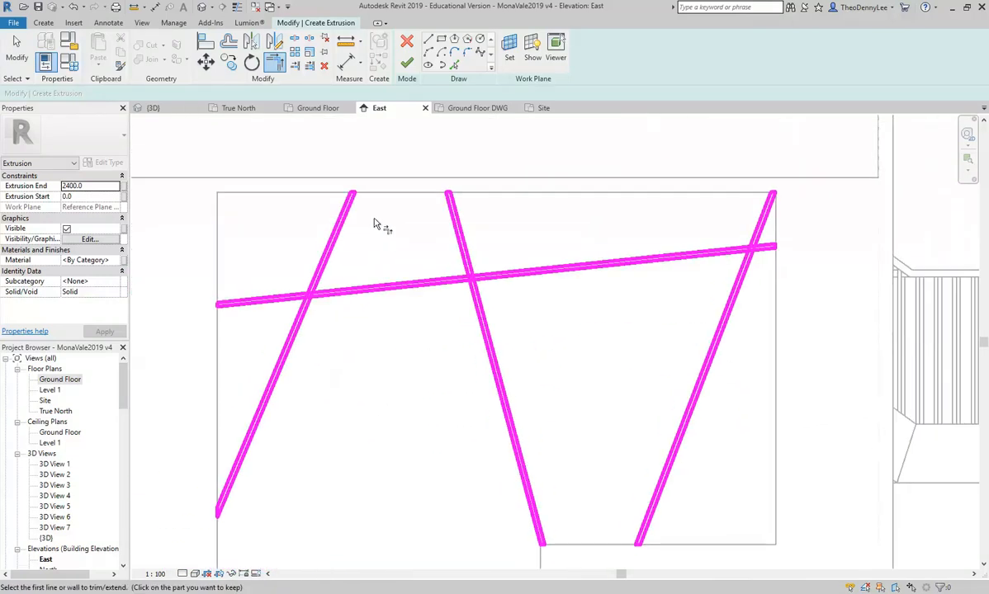
Split the four sketch lines where the left diagonal mullion crosses the shallow sloping mullion.
{"action": "scroll", "coordinate": [652, 239], "scroll_direction": "down", "scroll_amount": 2}
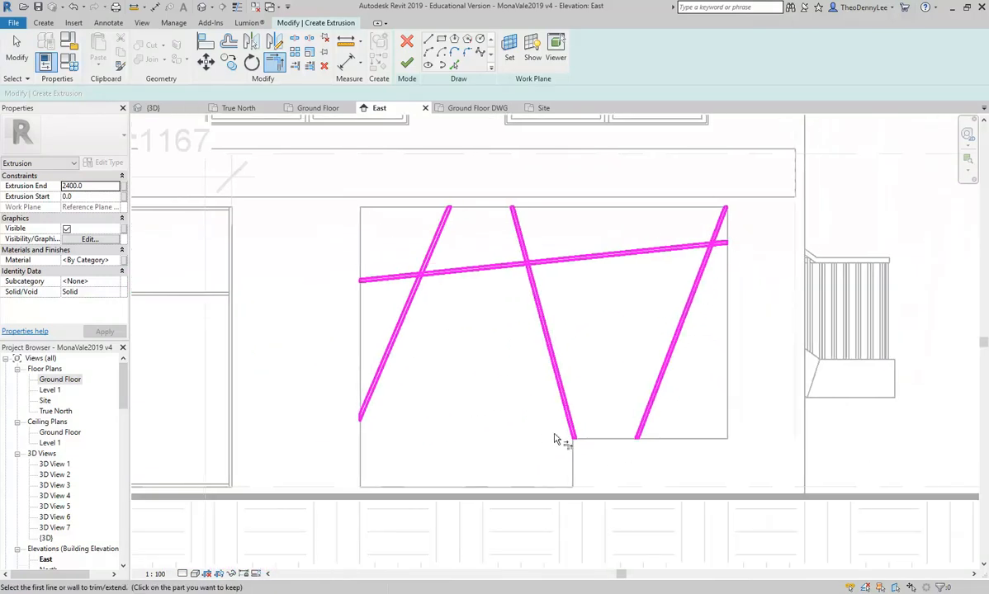
{"action": "scroll", "coordinate": [360, 309], "scroll_direction": "up", "scroll_amount": 4}
{"action": "middle_click_drag", "start_coordinate": [364, 357], "coordinate": [364, 235]}
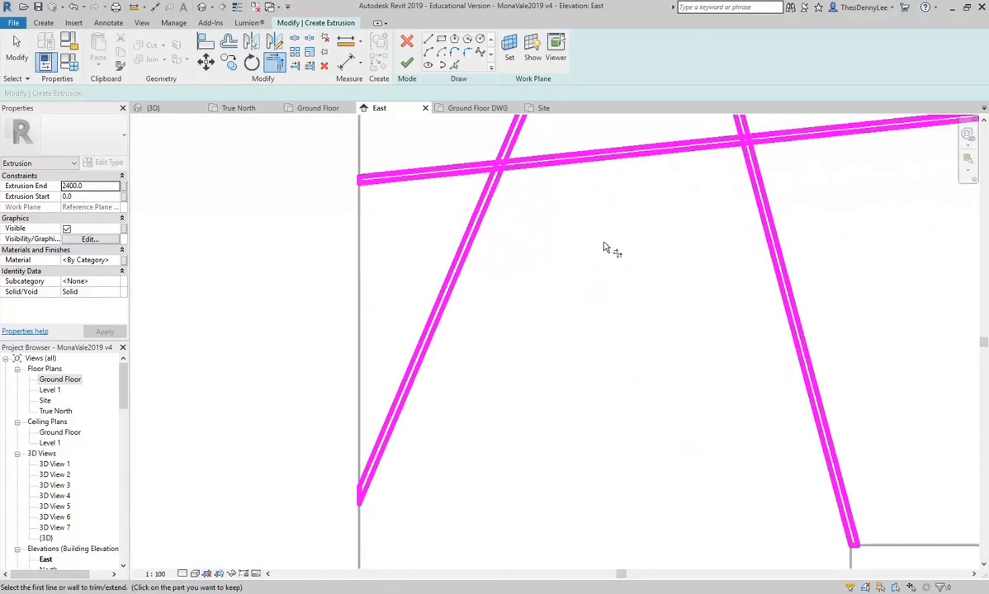
{"action": "middle_click_drag", "start_coordinate": [601, 248], "coordinate": [457, 388]}
{"action": "scroll", "coordinate": [396, 397], "scroll_direction": "up", "scroll_amount": 5}
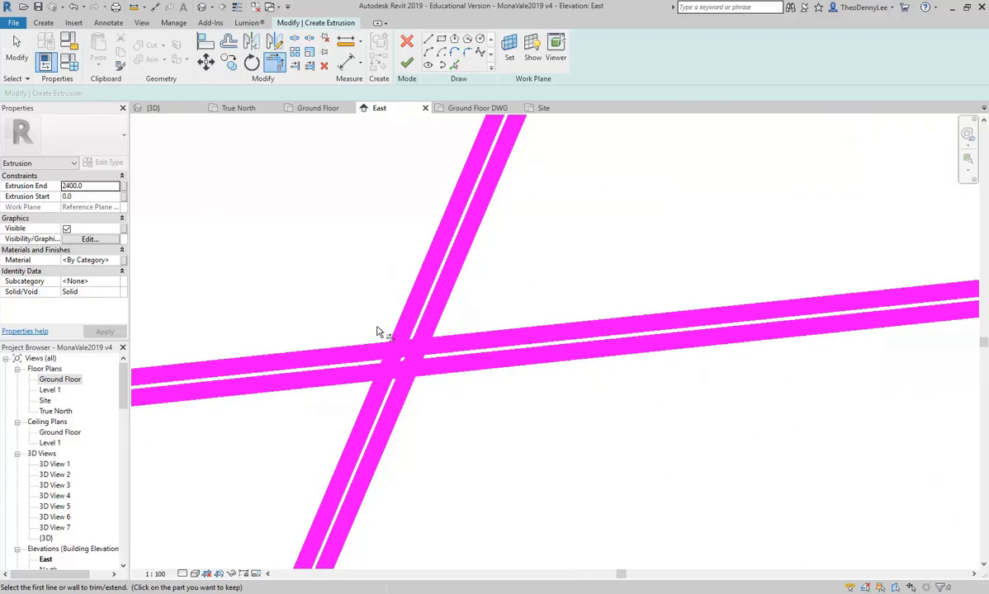
{"action": "scroll", "coordinate": [373, 248], "scroll_direction": "up", "scroll_amount": 2}
{"action": "key", "text": "s"}
{"action": "key", "text": "l"}
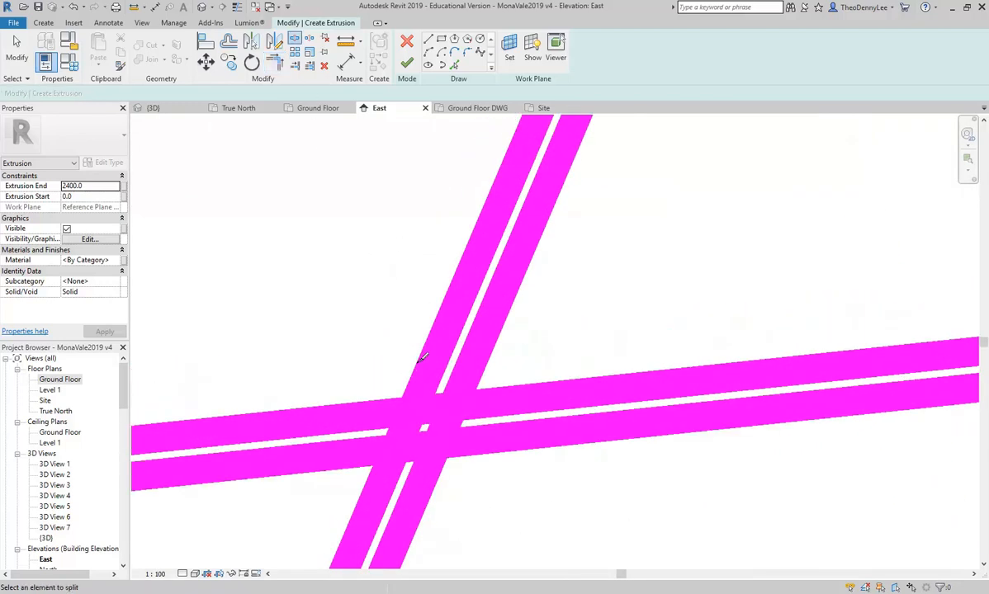
{"action": "scroll", "coordinate": [421, 310], "scroll_direction": "up", "scroll_amount": 2}
{"action": "left_click", "coordinate": [437, 347]}
{"action": "left_click", "coordinate": [416, 402]}
{"action": "left_click", "coordinate": [404, 377]}
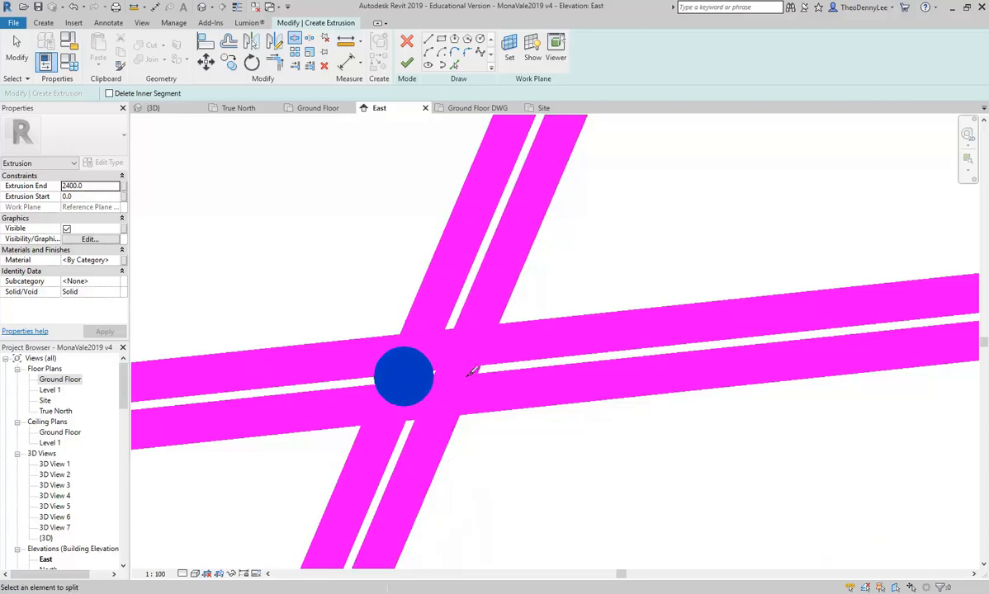
{"action": "key", "text": "Escape"}
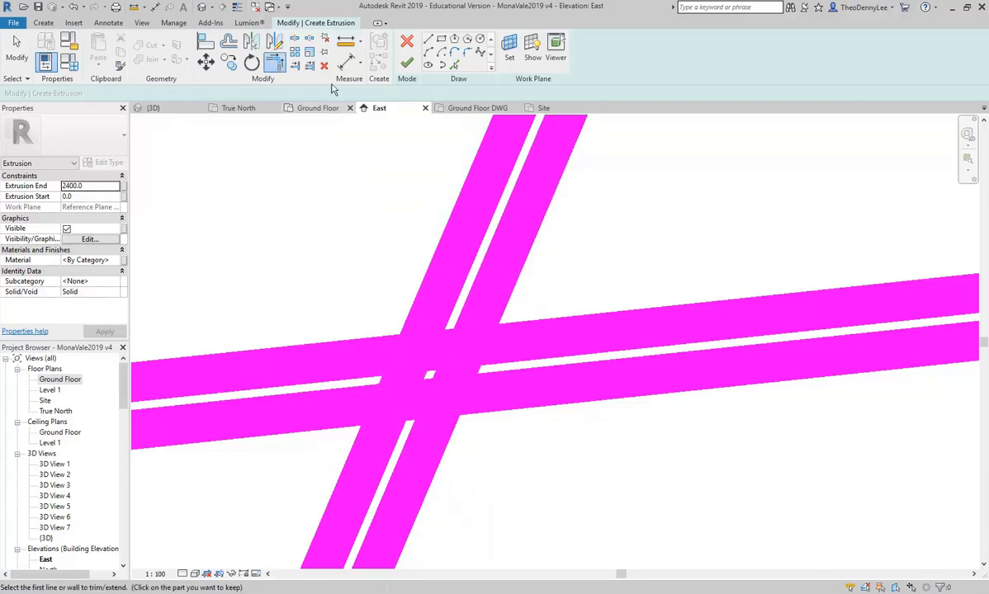
{"action": "left_click", "coordinate": [294, 38]}
{"action": "left_click", "coordinate": [458, 368]}
{"action": "key", "text": "Escape"}
Trim the four corners at the left diagonal crossing so the two mullions join into one open outline.
{"action": "left_click", "coordinate": [274, 62]}
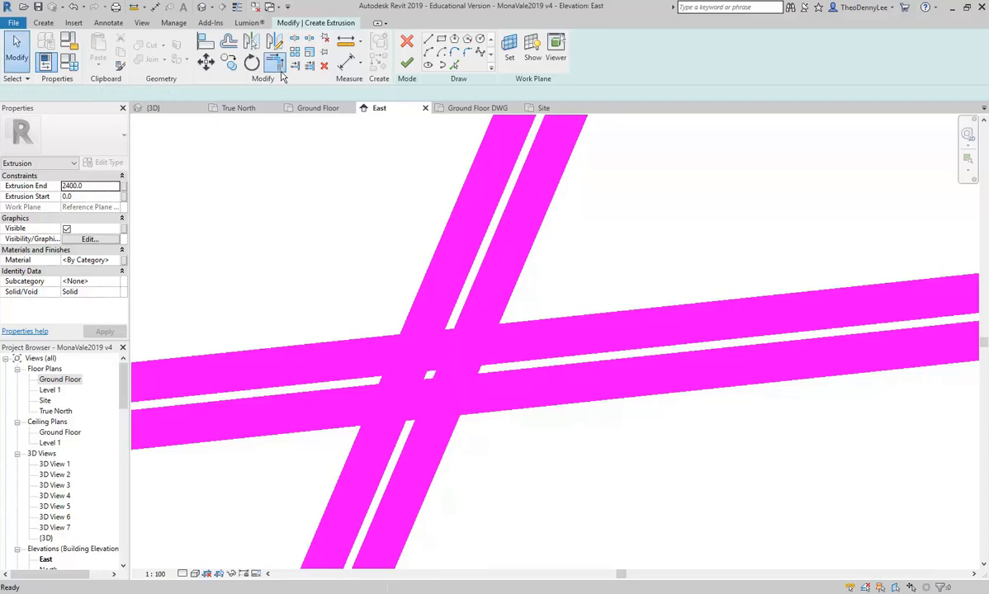
{"action": "left_click", "coordinate": [355, 364]}
{"action": "left_click", "coordinate": [438, 292]}
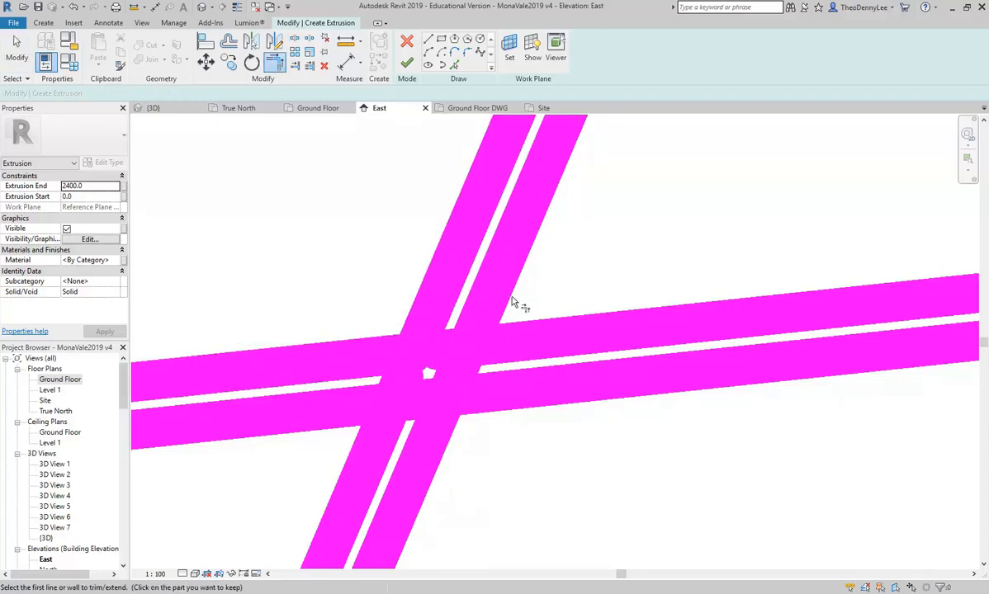
{"action": "left_click", "coordinate": [501, 289]}
{"action": "left_click", "coordinate": [514, 370]}
{"action": "left_click", "coordinate": [488, 394]}
{"action": "left_click", "coordinate": [401, 413]}
{"action": "left_click", "coordinate": [373, 455]}
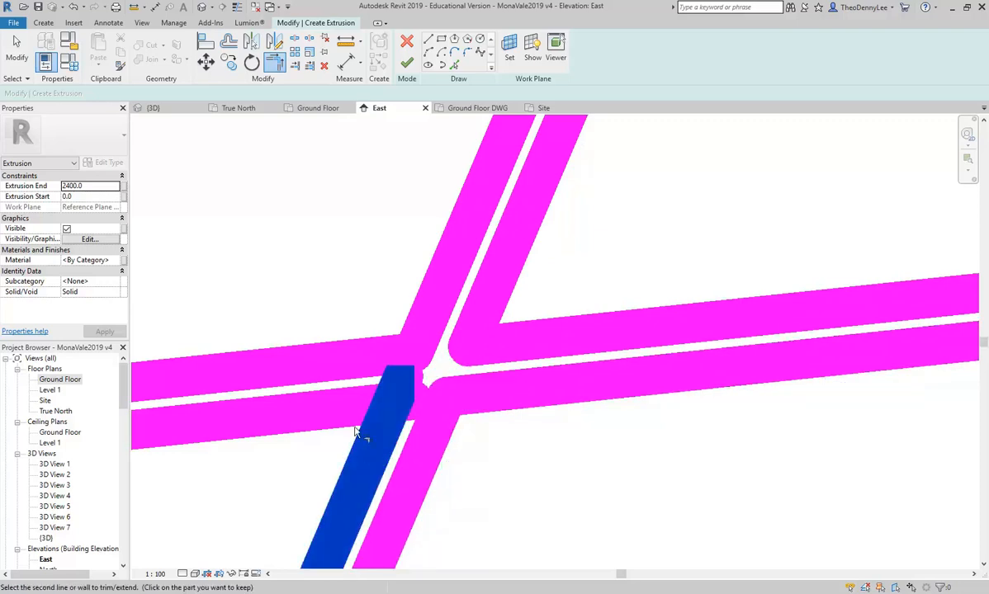
{"action": "left_click", "coordinate": [338, 411]}
{"action": "key", "text": "Escape"}
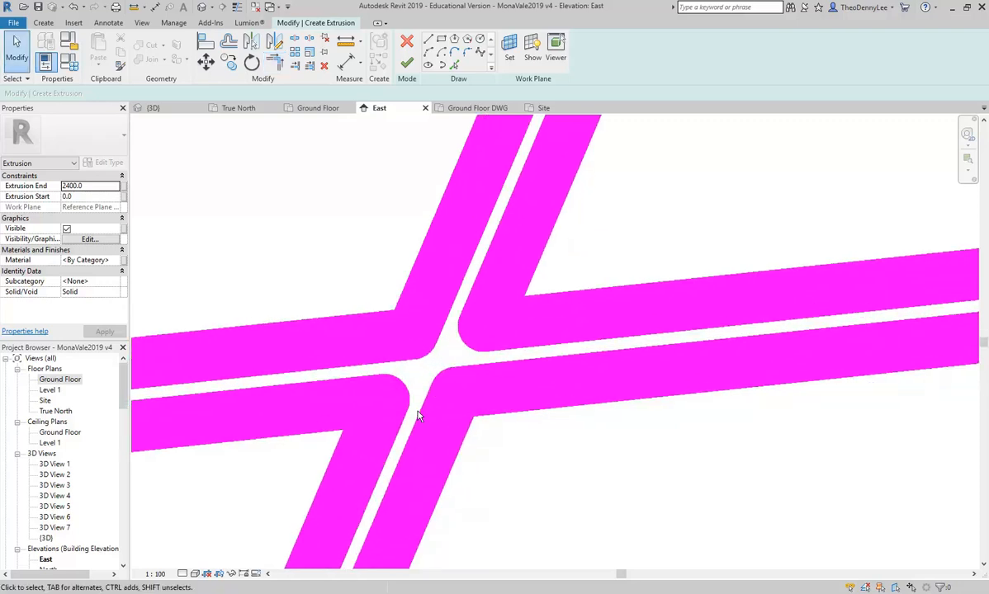
Split the four sketch lines where the central mullion crosses the shallow sloping mullion.
{"action": "scroll", "coordinate": [772, 283], "scroll_direction": "down", "scroll_amount": 2}
{"action": "scroll", "coordinate": [488, 265], "scroll_direction": "down", "scroll_amount": 3}
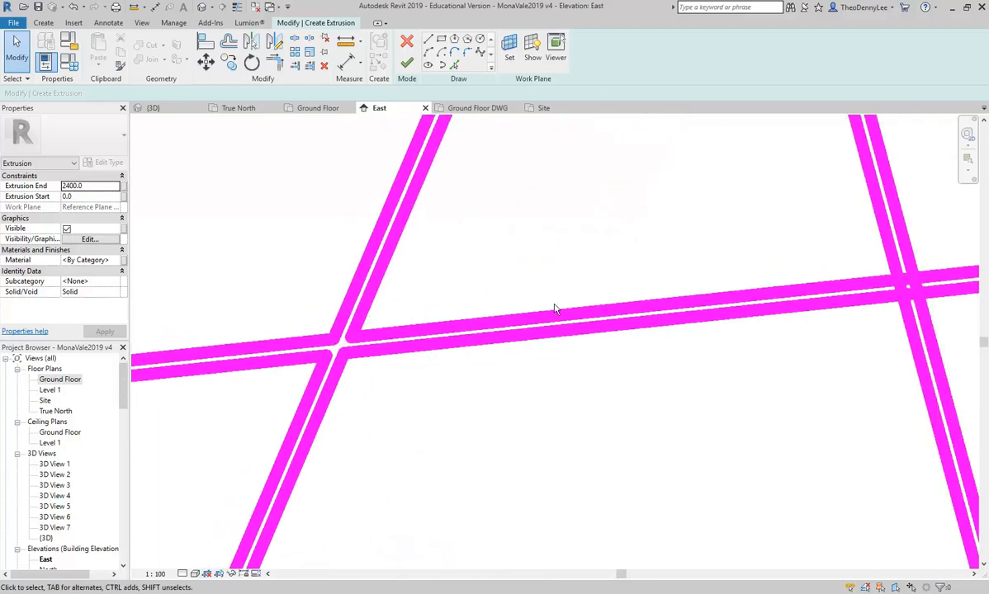
{"action": "scroll", "coordinate": [570, 331], "scroll_direction": "up", "scroll_amount": 4}
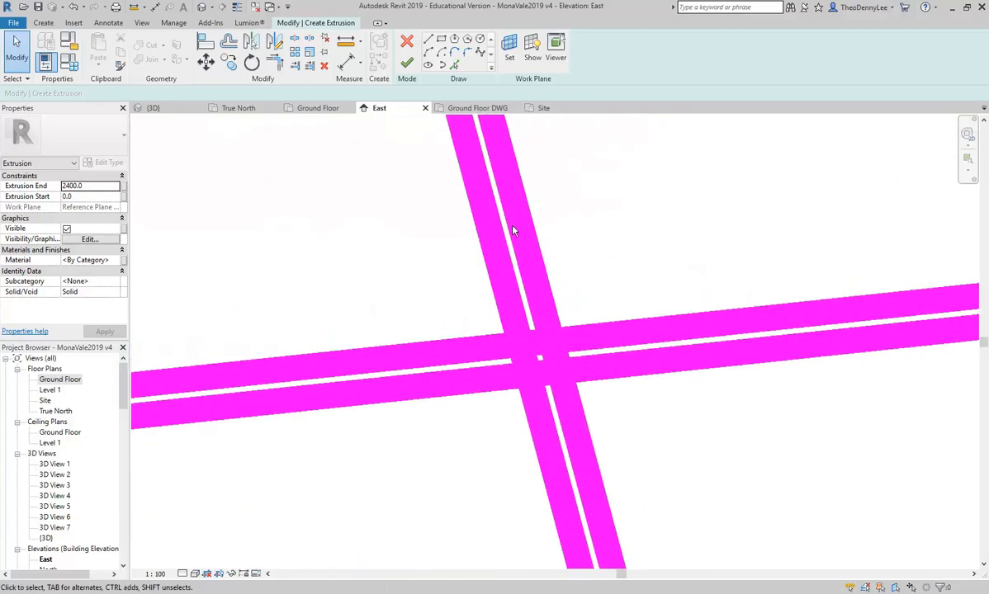
{"action": "left_click", "coordinate": [295, 39]}
{"action": "scroll", "coordinate": [567, 381], "scroll_direction": "up", "scroll_amount": 2}
{"action": "left_click", "coordinate": [492, 341]}
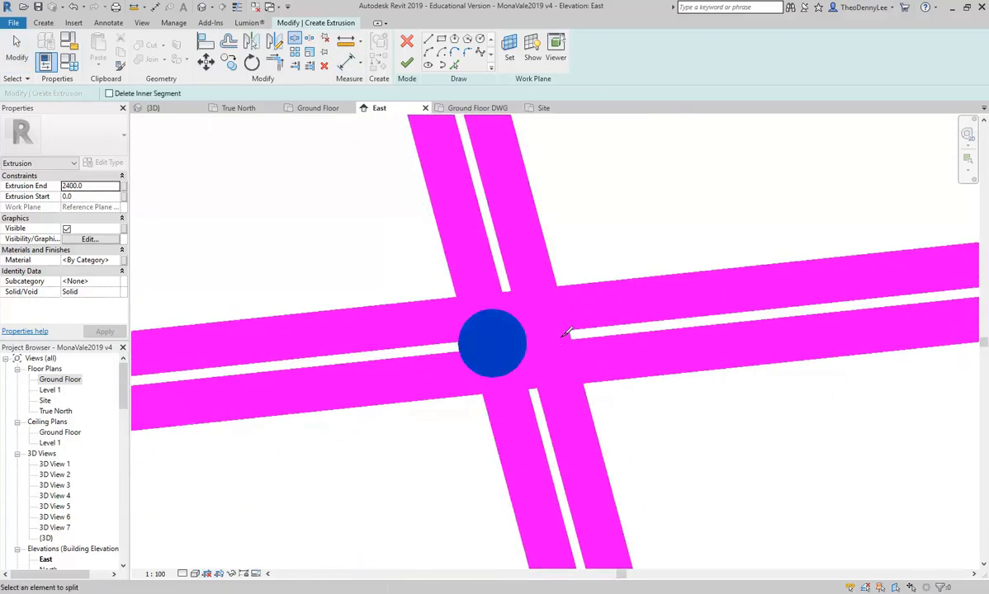
{"action": "left_click", "coordinate": [549, 341]}
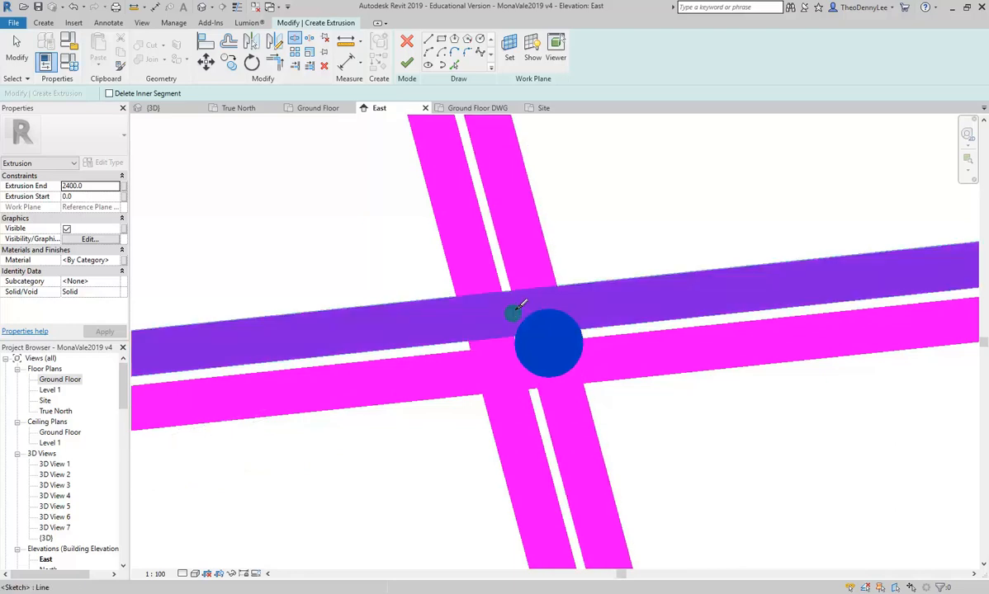
{"action": "left_click", "coordinate": [513, 313]}
{"action": "left_click", "coordinate": [526, 367]}
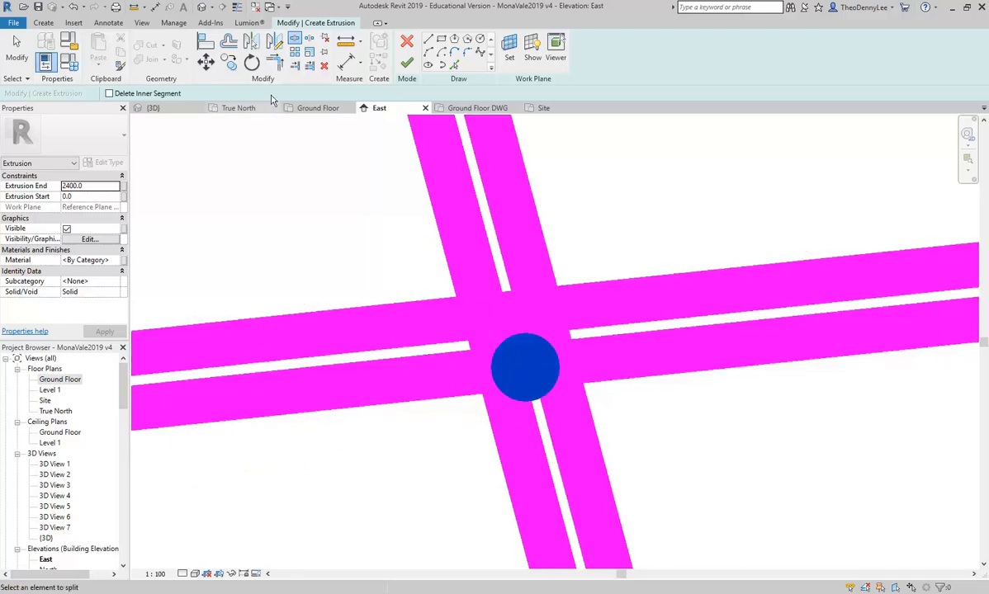
Trim the four corners at the central crossing so the inner overlapping segments are removed.
{"action": "left_click", "coordinate": [275, 62]}
{"action": "left_click", "coordinate": [428, 323]}
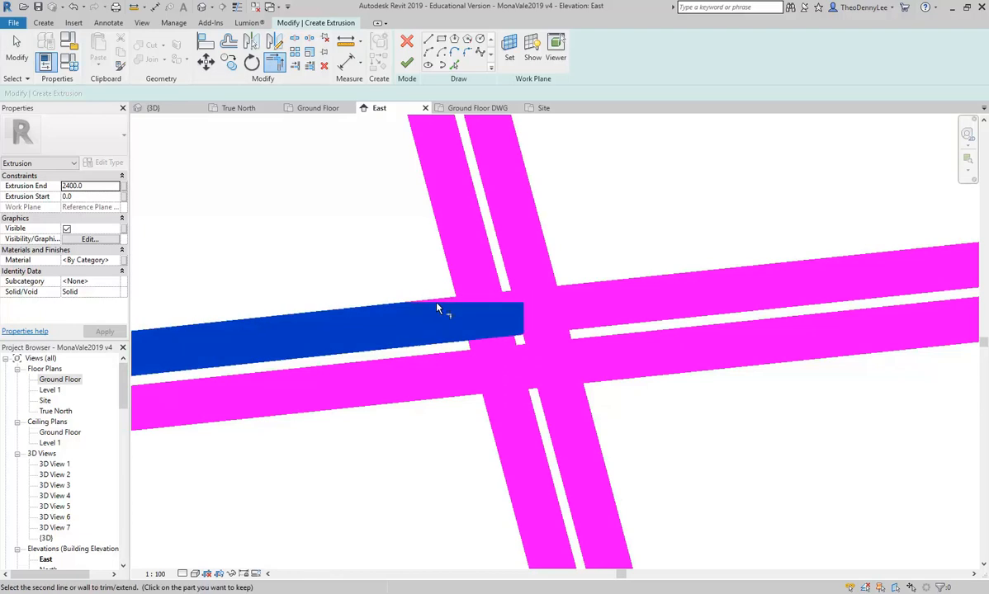
{"action": "left_click", "coordinate": [470, 261]}
{"action": "left_click", "coordinate": [614, 310]}
{"action": "left_click", "coordinate": [525, 255]}
{"action": "left_click", "coordinate": [583, 336]}
{"action": "left_click", "coordinate": [533, 444]}
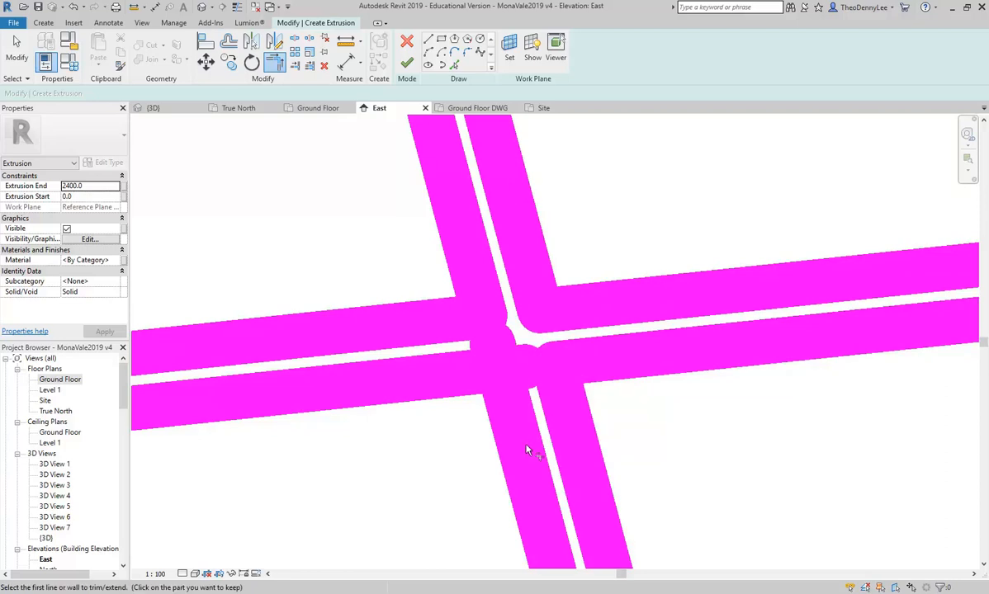
{"action": "left_click", "coordinate": [528, 452]}
{"action": "left_click", "coordinate": [445, 383]}
Split the four sketch lines where the right diagonal mullion crosses the shallow sloping mullion.
{"action": "scroll", "coordinate": [443, 379], "scroll_direction": "down", "scroll_amount": 8}
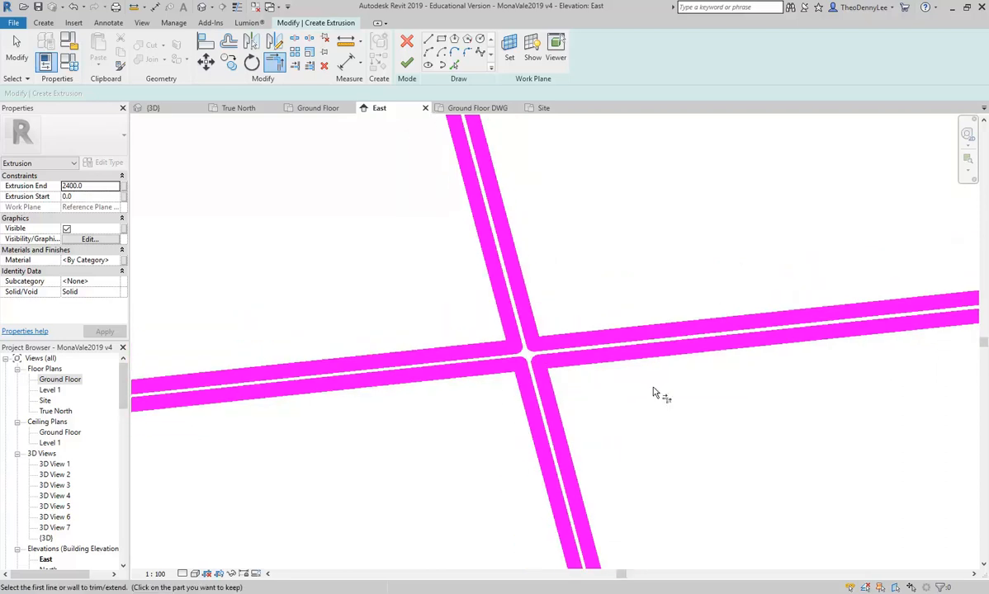
{"action": "middle_click_drag", "start_coordinate": [713, 387], "coordinate": [504, 249]}
{"action": "scroll", "coordinate": [652, 199], "scroll_direction": "up", "scroll_amount": 6}
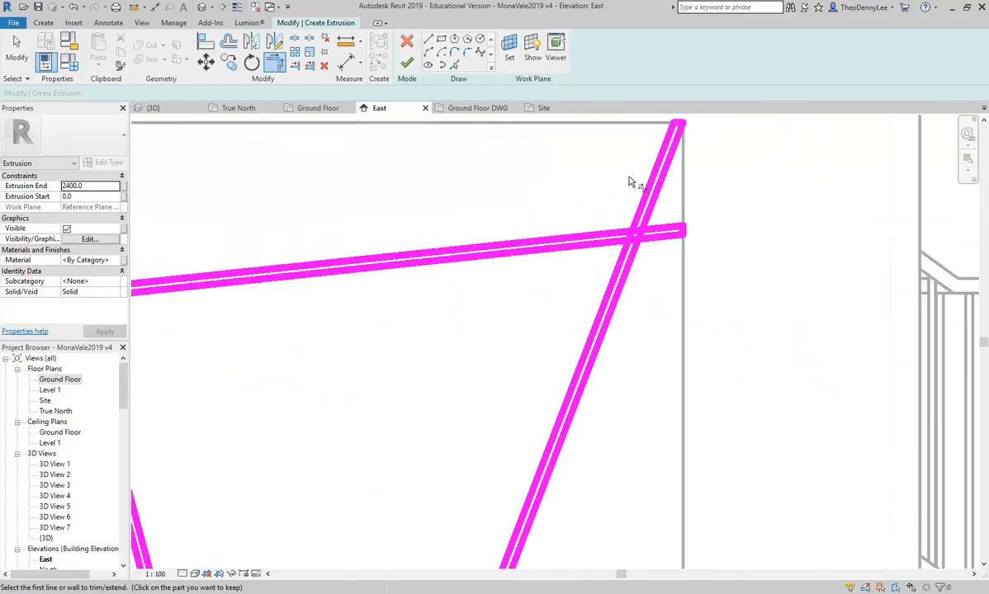
{"action": "left_click", "coordinate": [295, 39]}
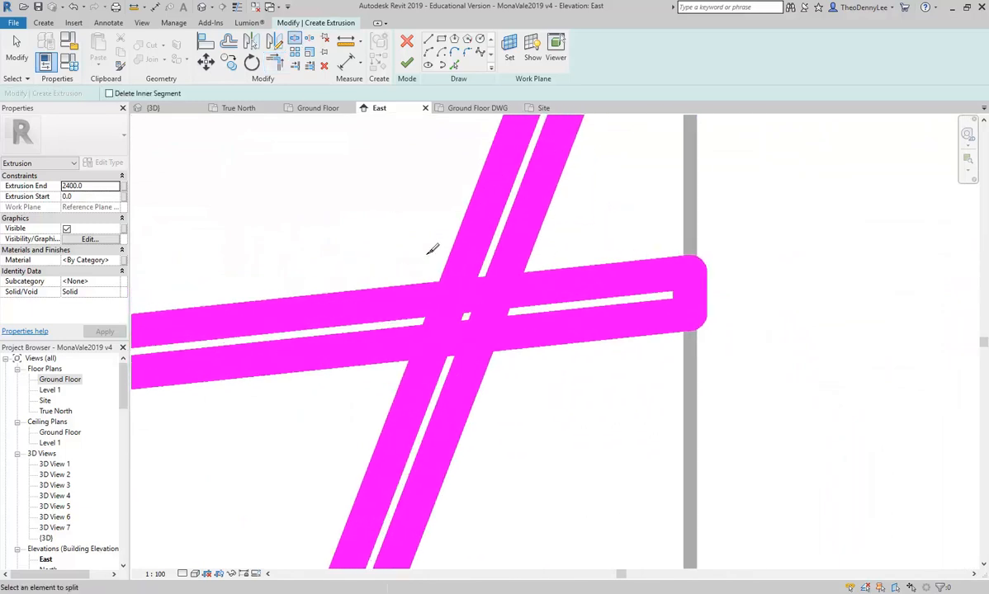
{"action": "scroll", "coordinate": [445, 269], "scroll_direction": "up", "scroll_amount": 2}
{"action": "left_click", "coordinate": [494, 318]}
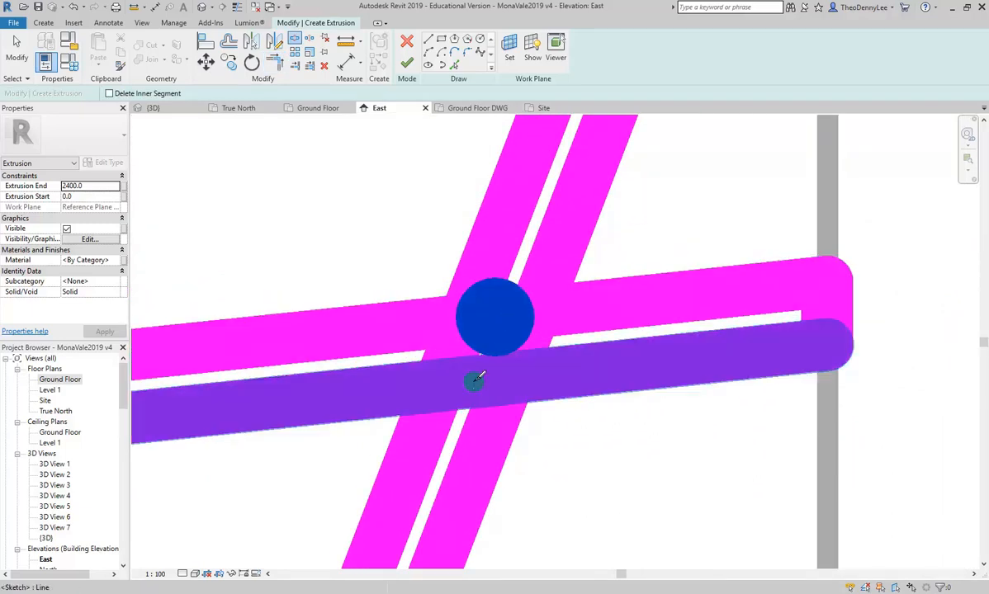
{"action": "left_click", "coordinate": [475, 379]}
{"action": "left_click", "coordinate": [452, 350]}
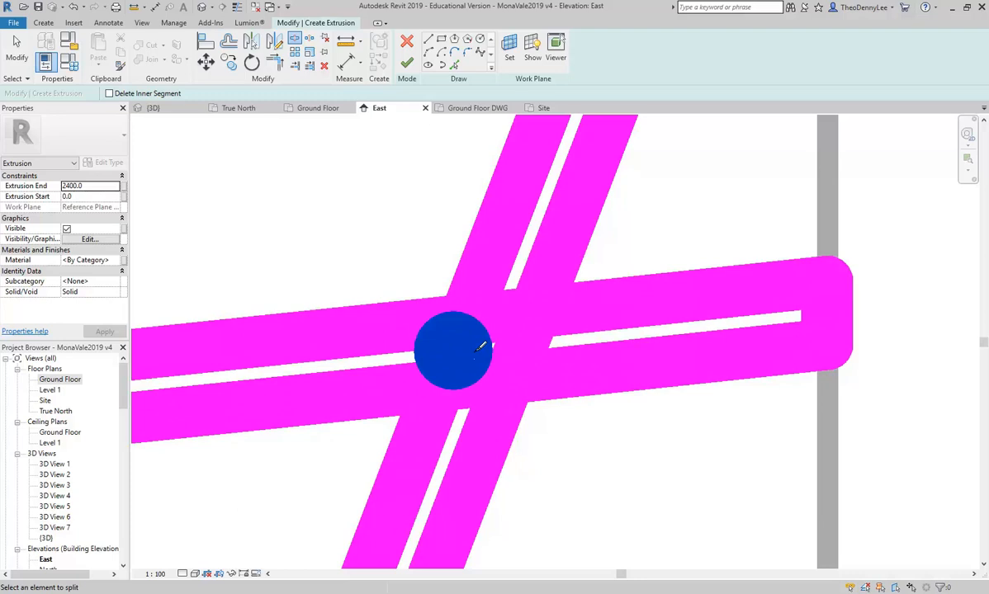
{"action": "left_click", "coordinate": [520, 348]}
Trim the four corners at the right diagonal crossing to complete the continuous mullion outline.
{"action": "left_click", "coordinate": [273, 62]}
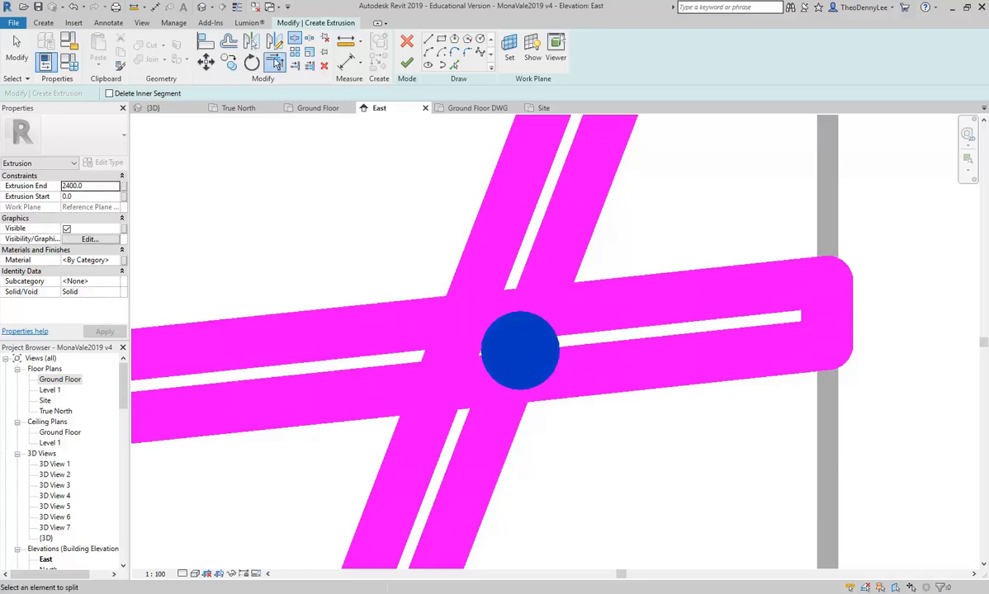
{"action": "left_click", "coordinate": [387, 331]}
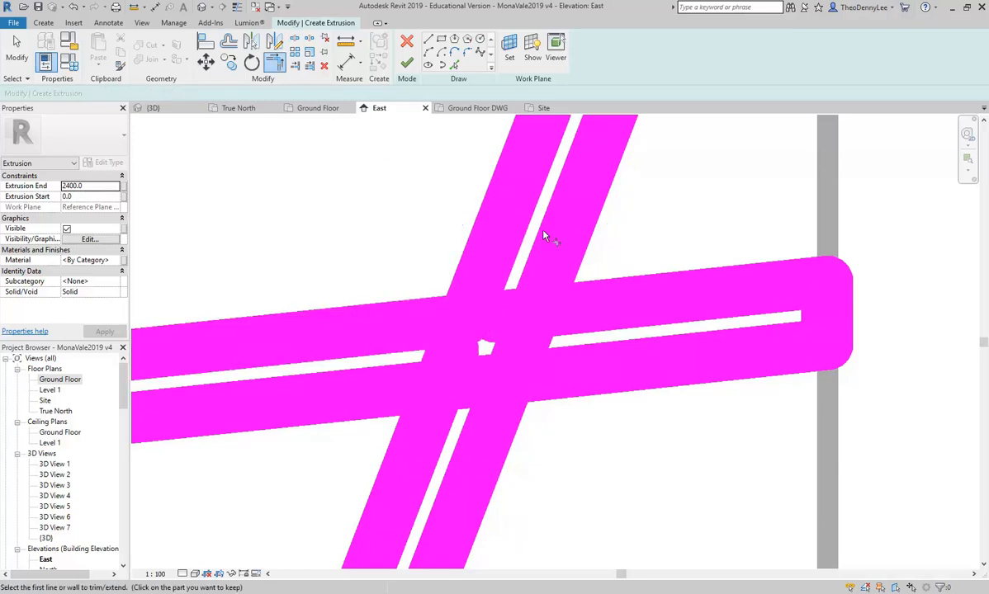
{"action": "left_click", "coordinate": [574, 228]}
{"action": "left_click", "coordinate": [621, 311]}
{"action": "left_click", "coordinate": [593, 381]}
{"action": "left_click", "coordinate": [490, 443]}
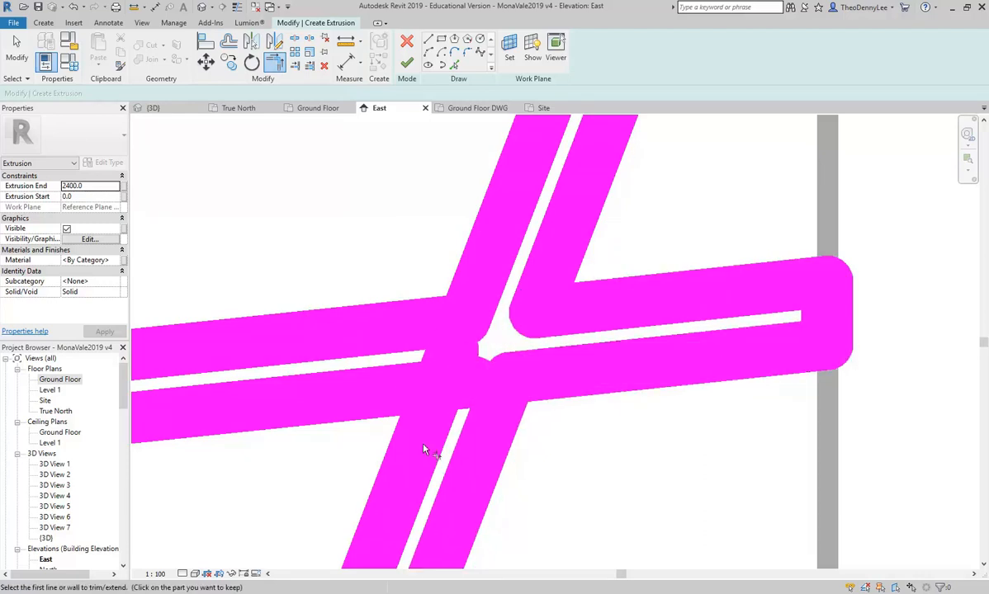
{"action": "left_click", "coordinate": [415, 452]}
{"action": "left_click", "coordinate": [364, 337]}
{"action": "scroll", "coordinate": [320, 325], "scroll_direction": "down", "scroll_amount": 5}
{"action": "scroll", "coordinate": [321, 325], "scroll_direction": "down", "scroll_amount": 5}
{"action": "key", "text": "Escape"}
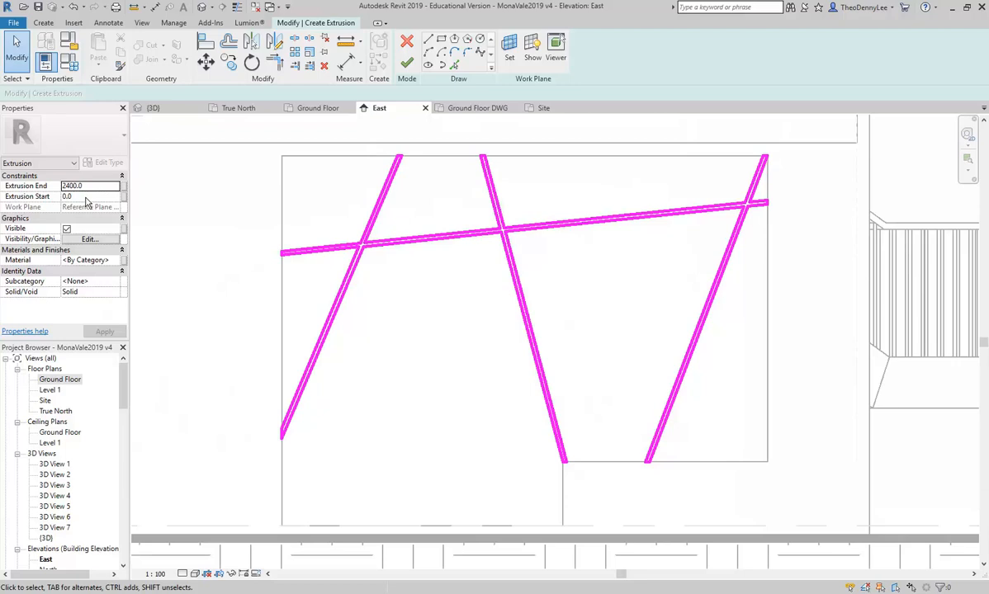
Set the mullion extrusion's start to -15 and its end to 15, apply the values and finish the extrusion sketch.
{"action": "left_click", "coordinate": [87, 197]}
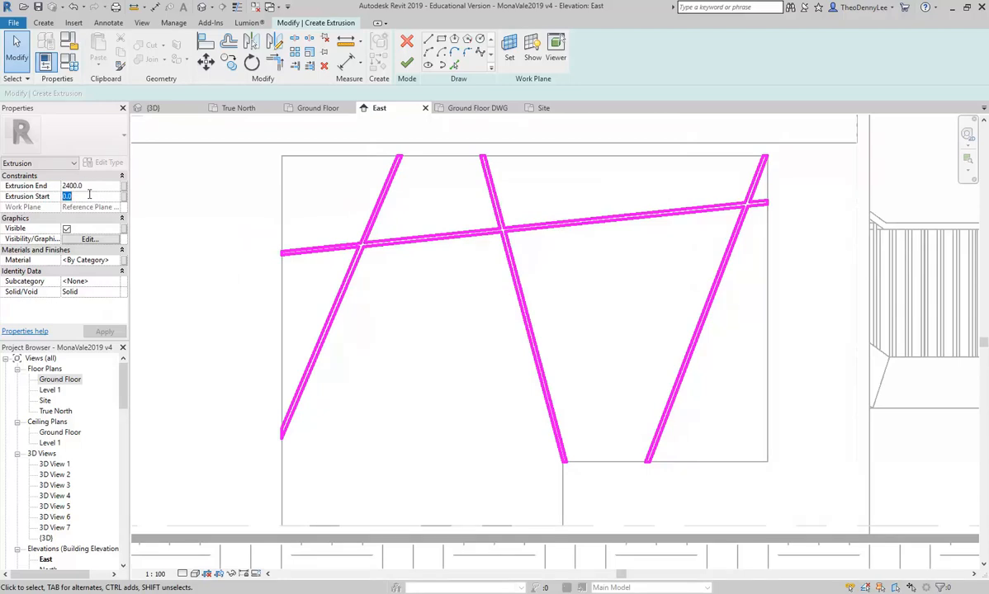
{"action": "type", "text": "-"}
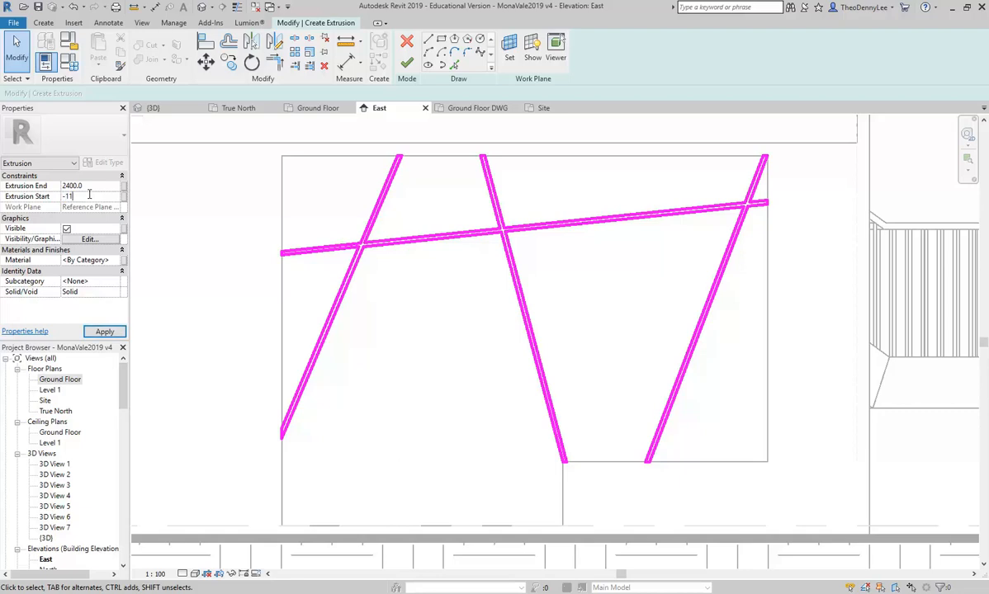
{"action": "type", "text": "15"}
{"action": "left_click", "coordinate": [89, 187]}
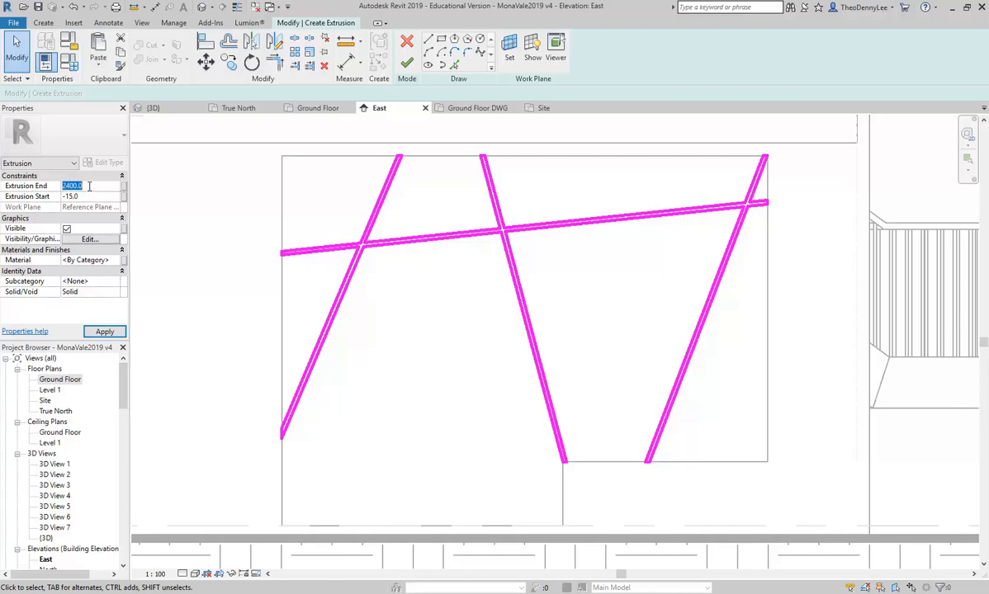
{"action": "type", "text": "15"}
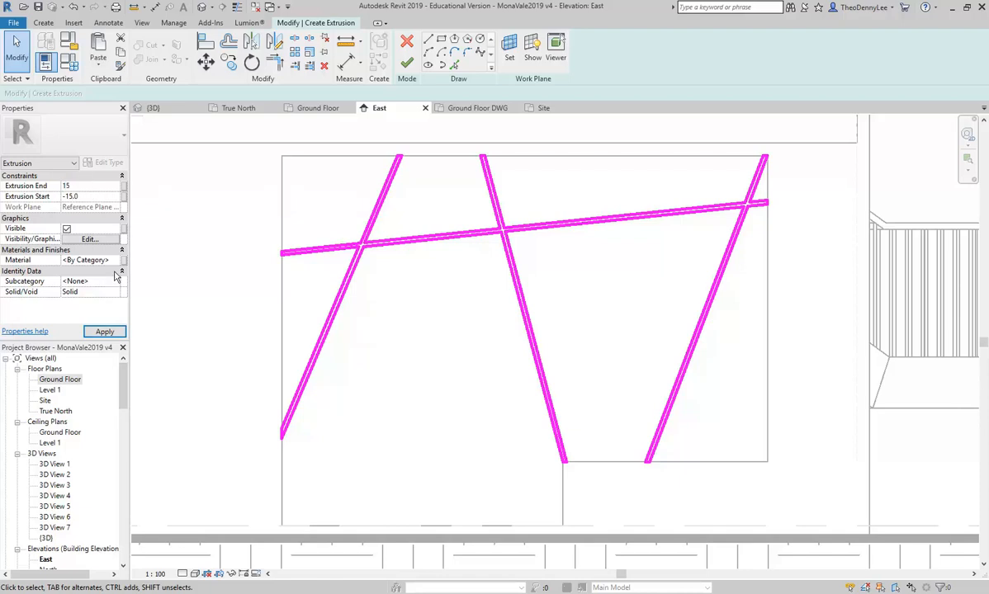
{"action": "left_click", "coordinate": [112, 333]}
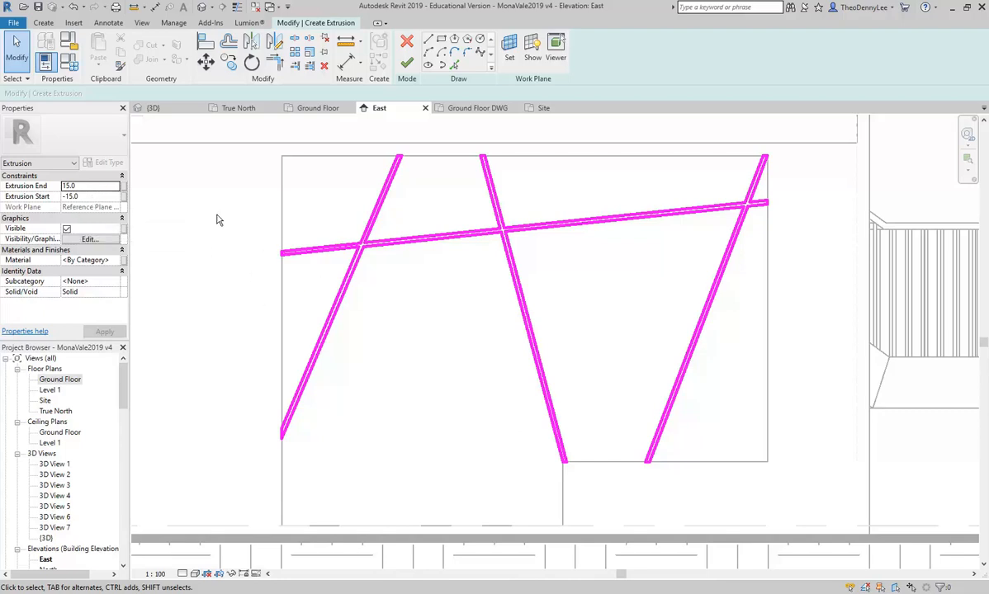
{"action": "left_click", "coordinate": [406, 63]}
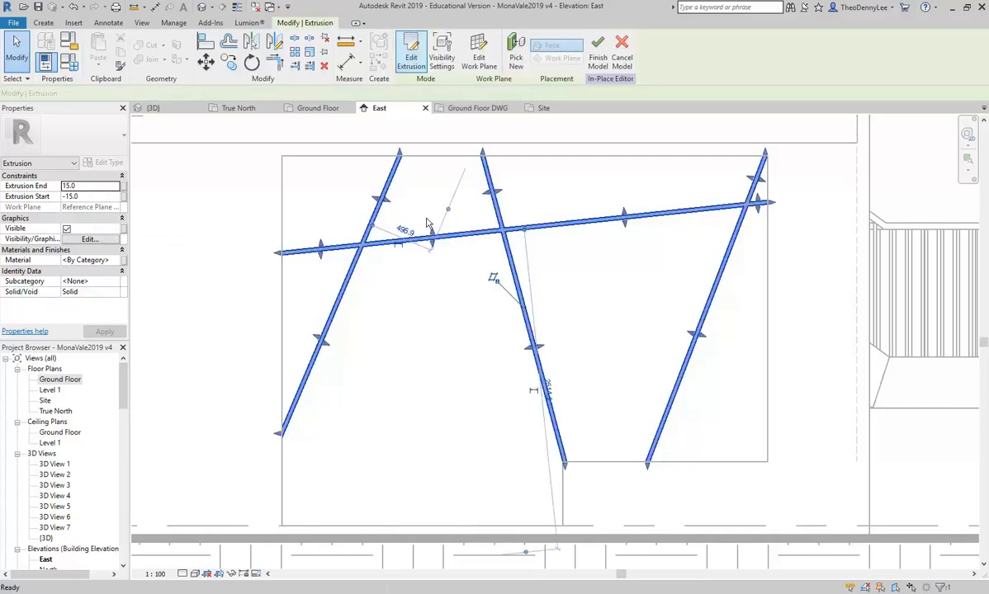
Check the extrusion's position in the Ground Floor plan and the 3D view, and finish the in-place model.
{"action": "double_click", "coordinate": [60, 380]}
{"action": "scroll", "coordinate": [424, 363], "scroll_direction": "up", "scroll_amount": 3}
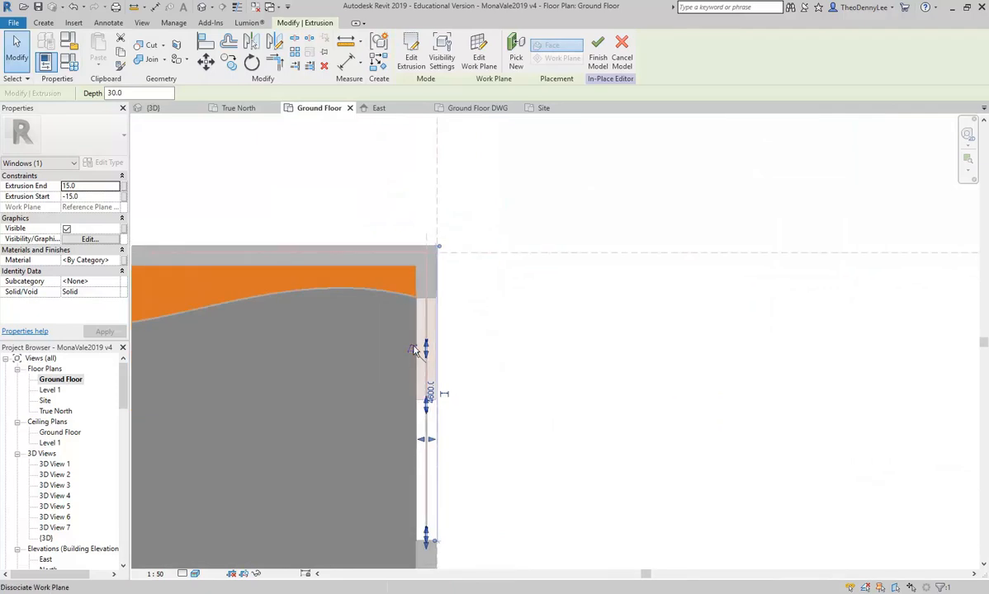
{"action": "scroll", "coordinate": [425, 360], "scroll_direction": "up", "scroll_amount": 3}
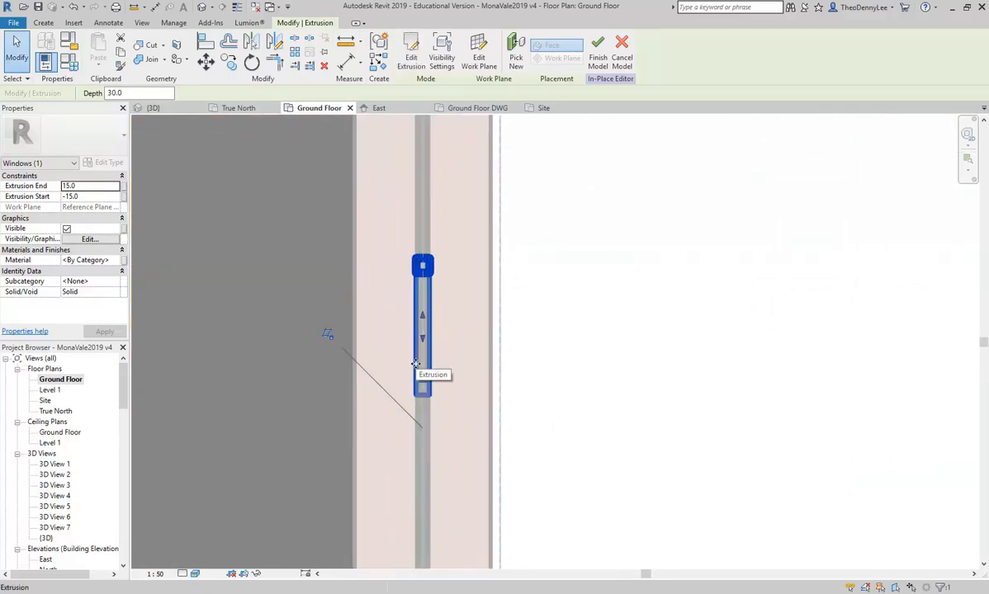
{"action": "left_click", "coordinate": [161, 109]}
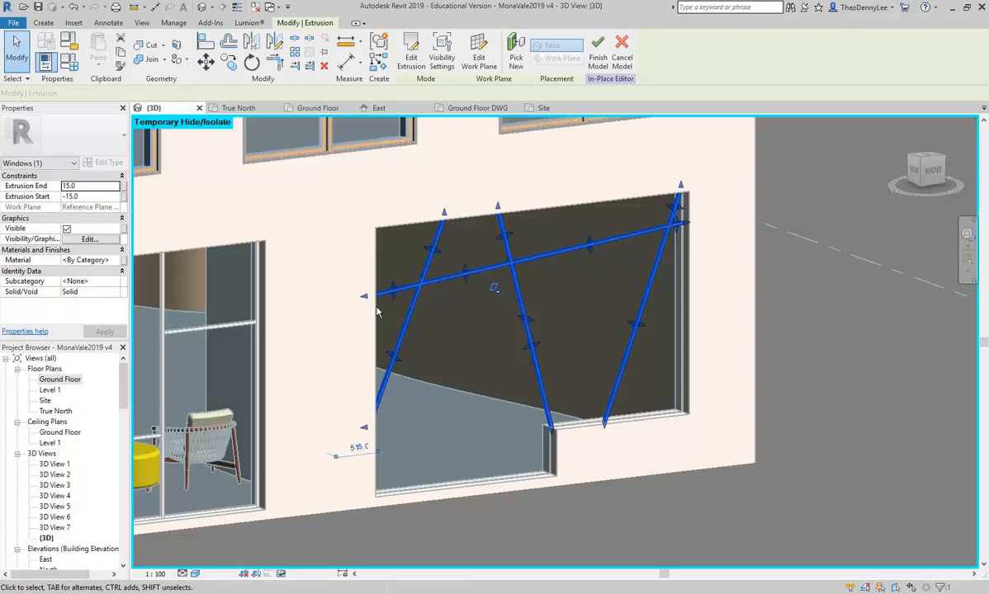
{"action": "left_click", "coordinate": [495, 404]}
{"action": "middle_click_drag", "start_coordinate": [505, 412], "coordinate": [496, 390], "text": "shift"}
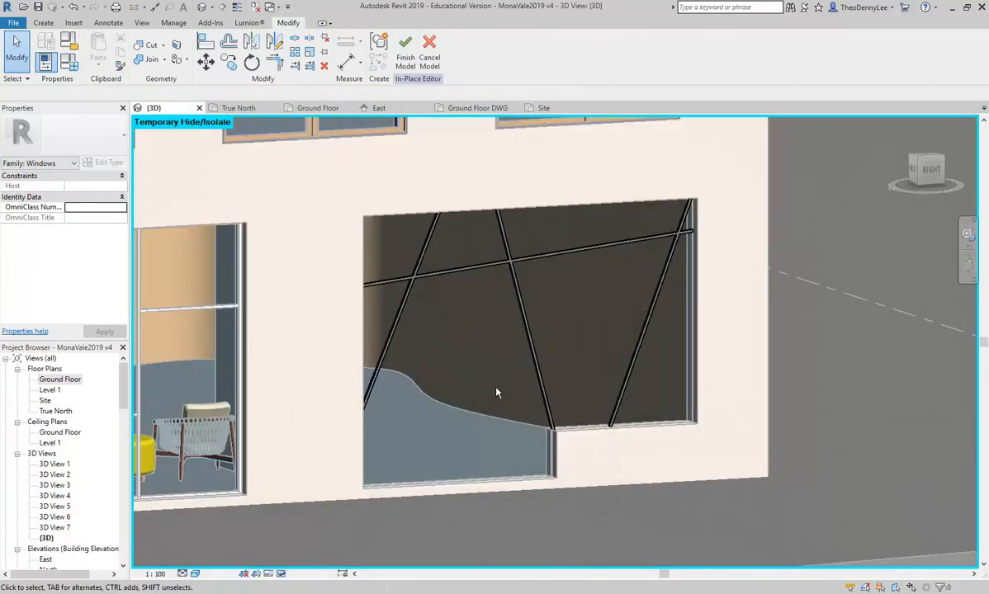
{"action": "left_click", "coordinate": [405, 52]}
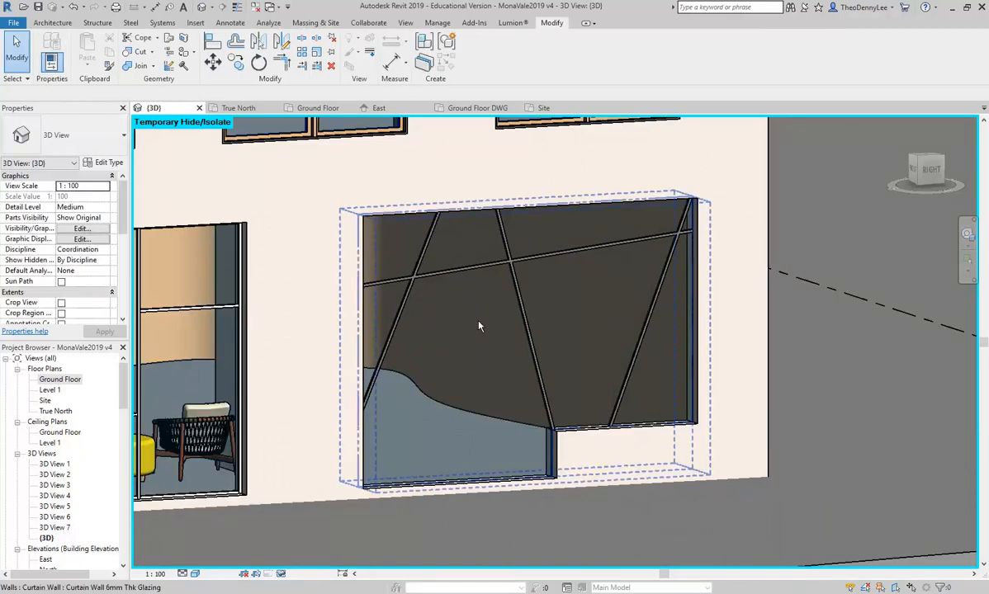
Add two vertical curtain grid lines to the stepped curtain wall, through the left and central crossings of the diagonal mullions.
{"action": "middle_click_drag", "start_coordinate": [419, 353], "coordinate": [478, 345]}
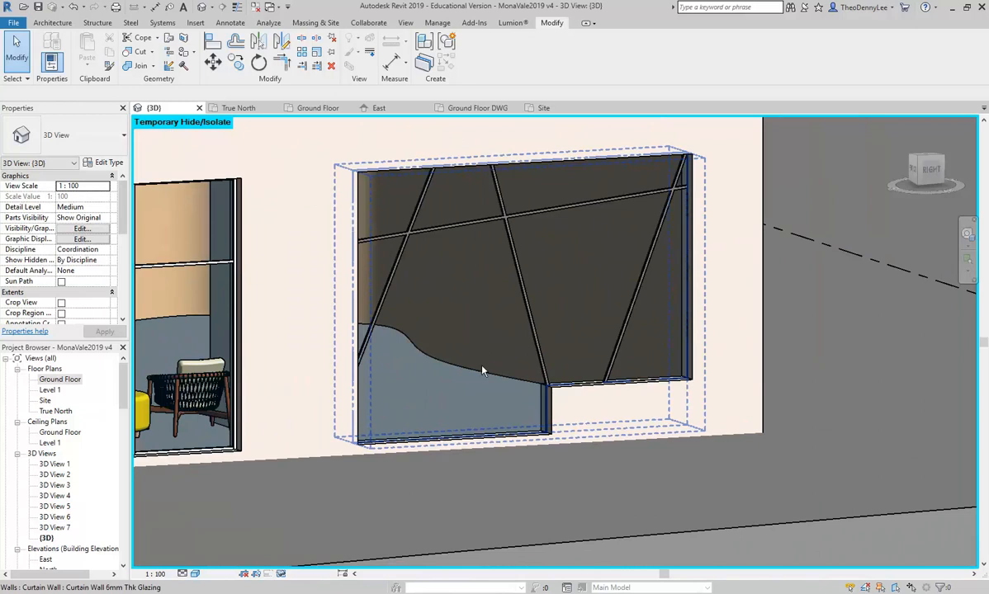
{"action": "scroll", "coordinate": [483, 351], "scroll_direction": "up", "scroll_amount": 5}
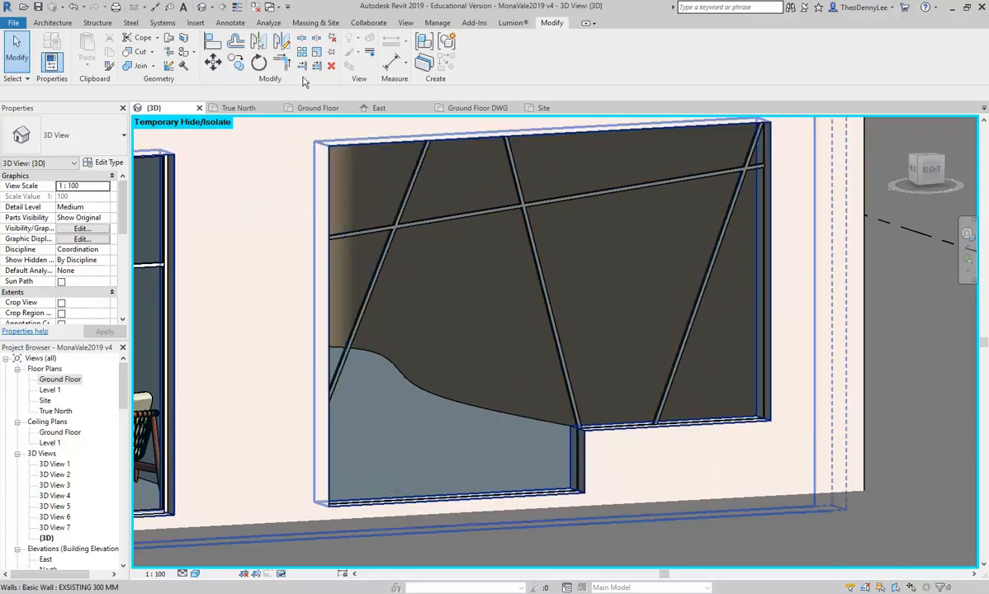
{"action": "left_click", "coordinate": [53, 23]}
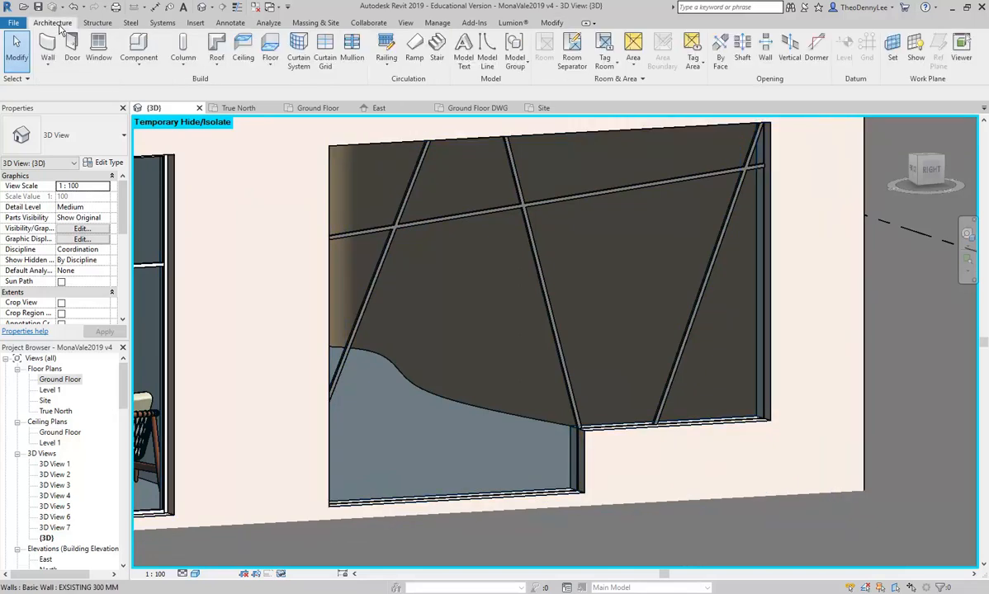
{"action": "left_click", "coordinate": [325, 56]}
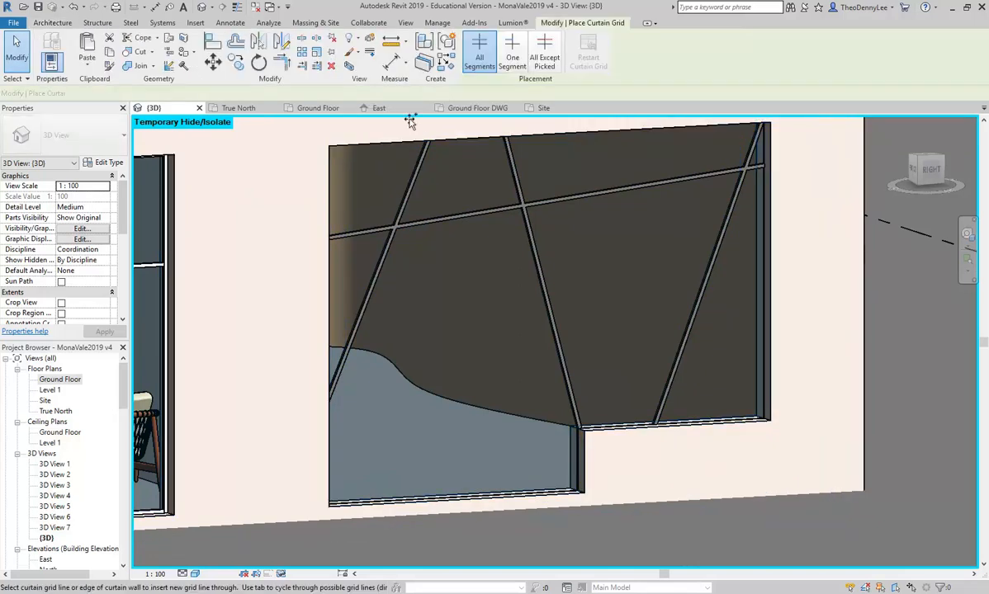
{"action": "left_click", "coordinate": [523, 499]}
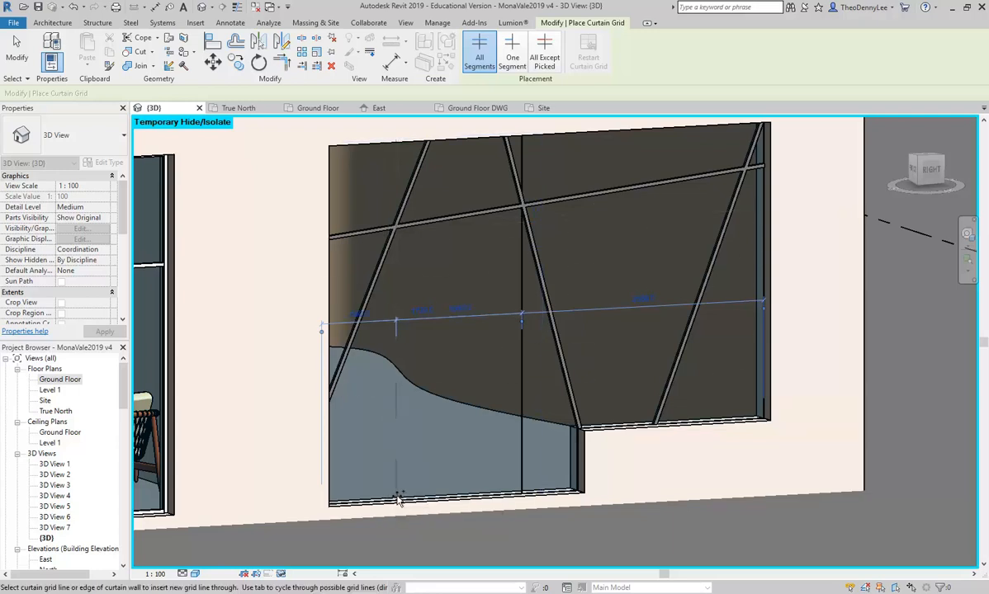
{"action": "scroll", "coordinate": [397, 498], "scroll_direction": "up", "scroll_amount": 1}
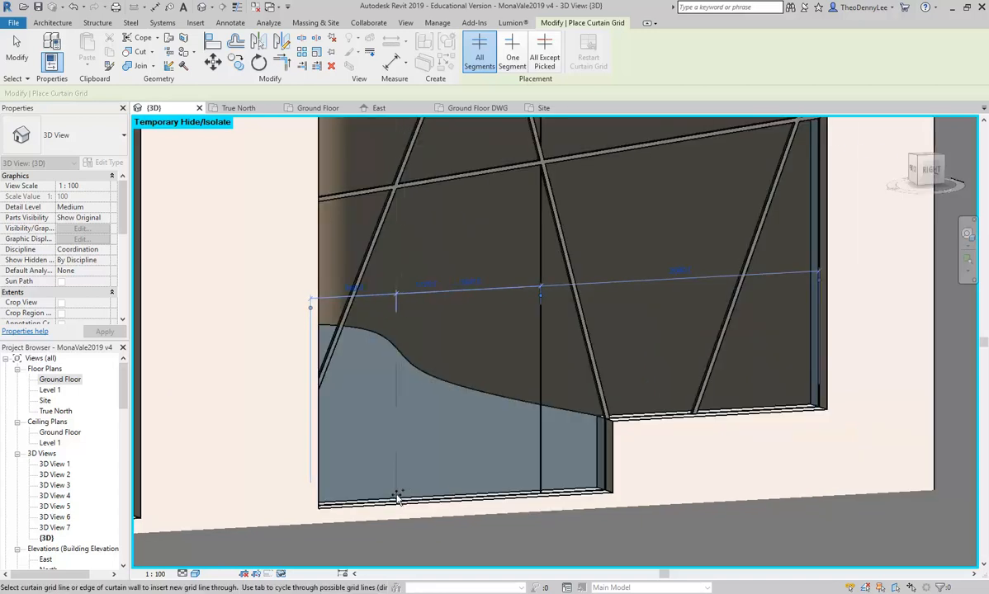
{"action": "middle_click_drag", "start_coordinate": [393, 410], "coordinate": [459, 395], "text": "shift"}
{"action": "middle_click_drag", "start_coordinate": [450, 327], "coordinate": [481, 340], "text": "shift"}
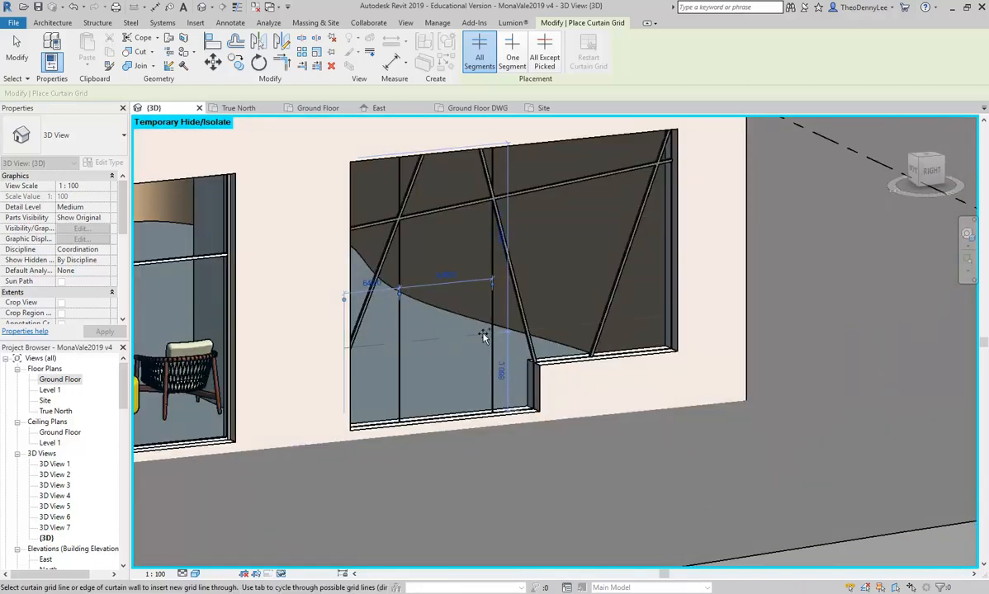
Add a horizontal curtain grid line through the left crossing of the diagonal mullions and end grid placement.
{"action": "middle_click_drag", "start_coordinate": [419, 243], "coordinate": [437, 292]}
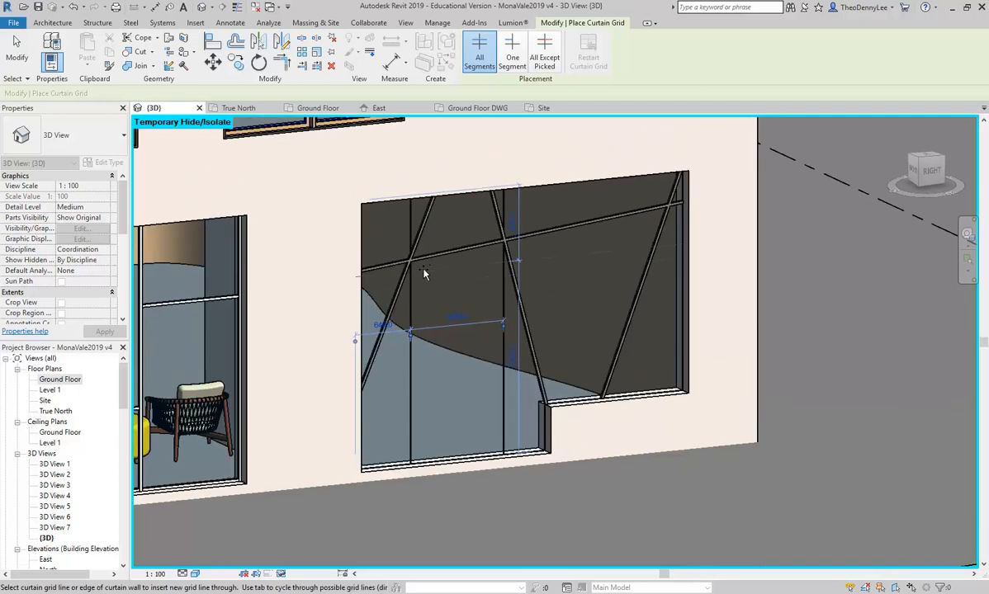
{"action": "scroll", "coordinate": [425, 275], "scroll_direction": "up", "scroll_amount": 3}
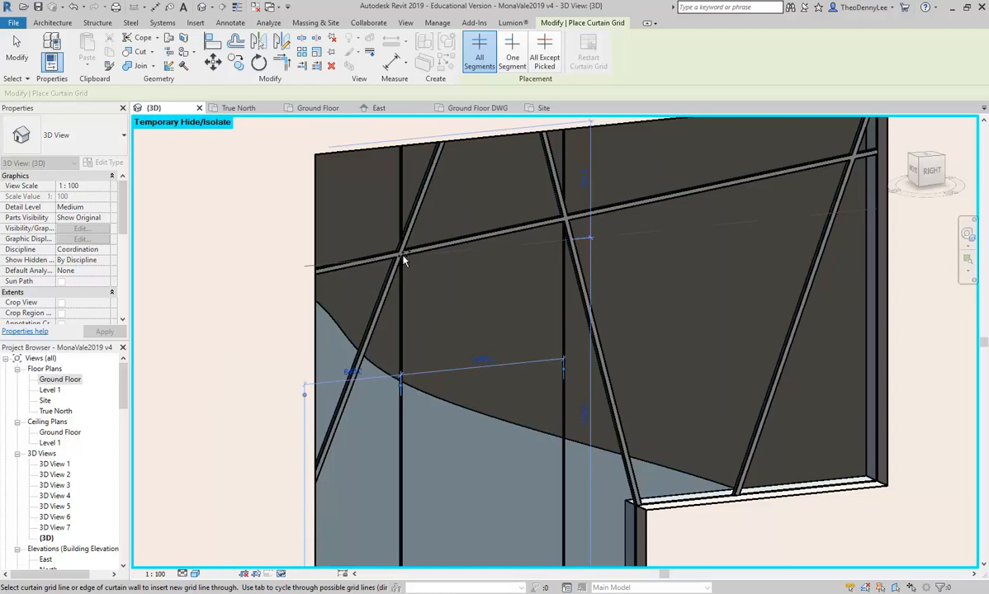
{"action": "key", "text": "Escape"}
{"action": "key", "text": "Escape"}
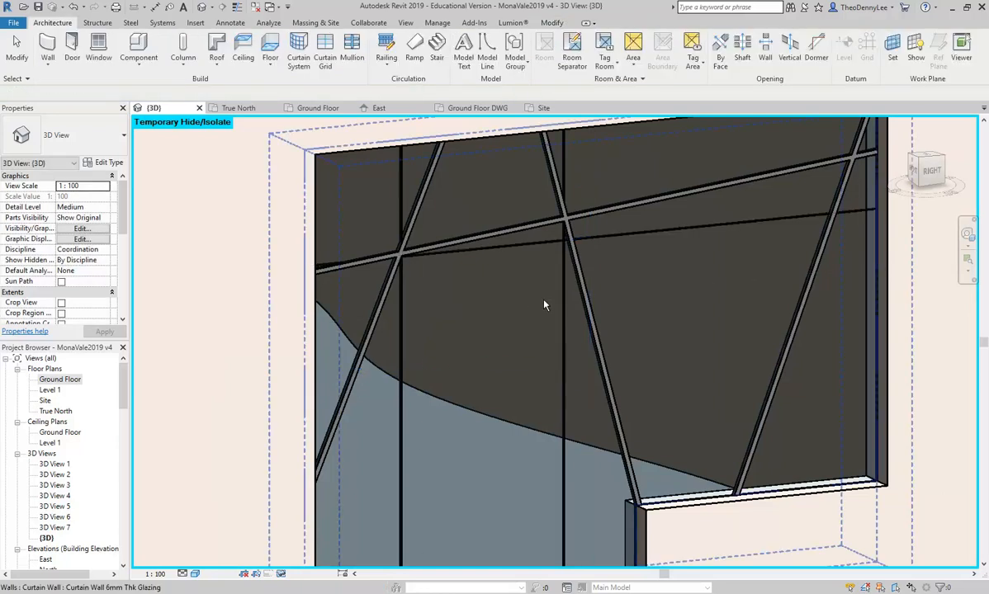
{"action": "scroll", "coordinate": [506, 305], "scroll_direction": "down", "scroll_amount": 3}
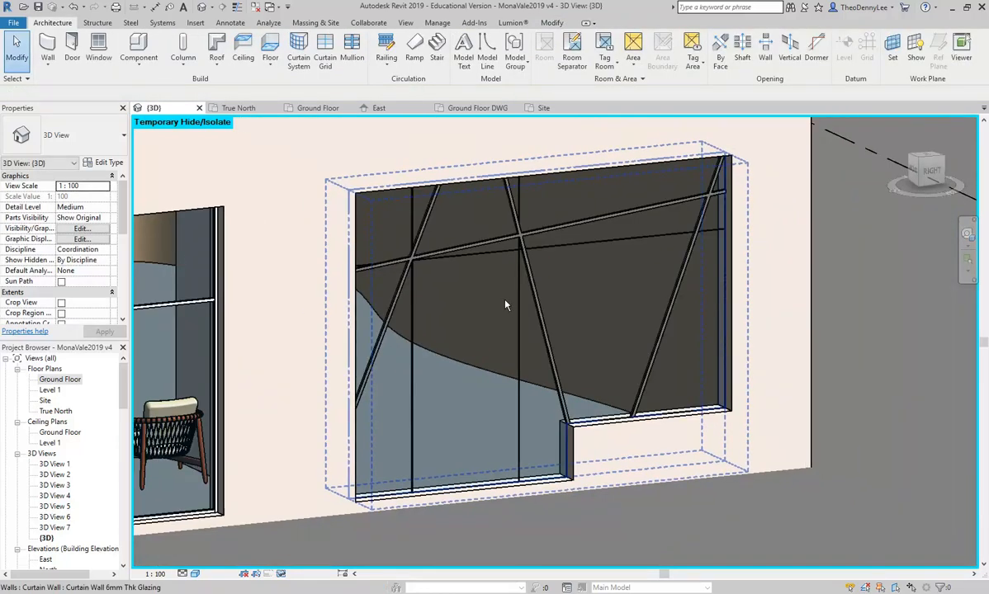
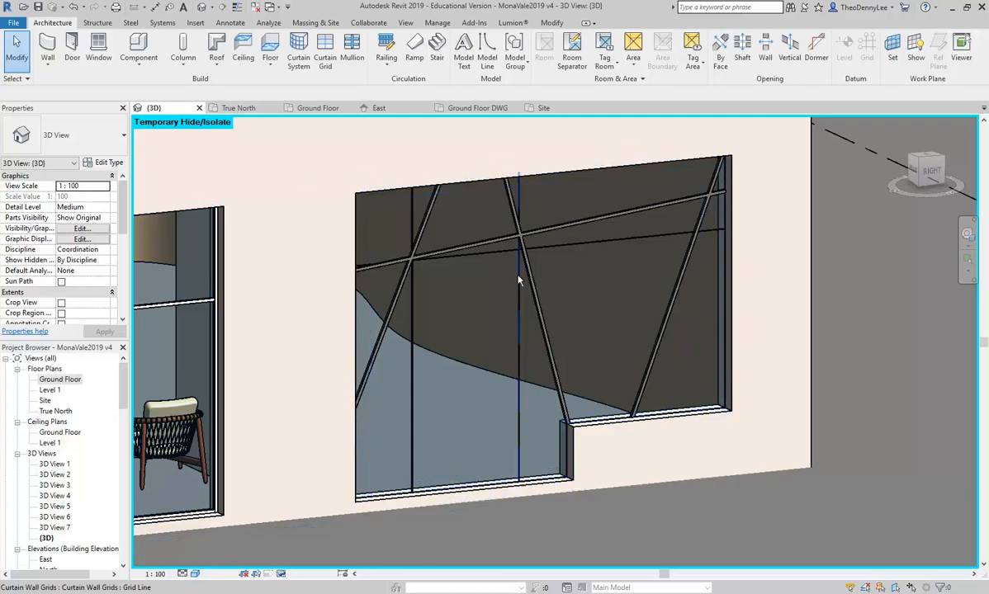
Move the central vertical grid line slightly away from the left one, towards the central diagonal mullion.
{"action": "left_click", "coordinate": [493, 330]}
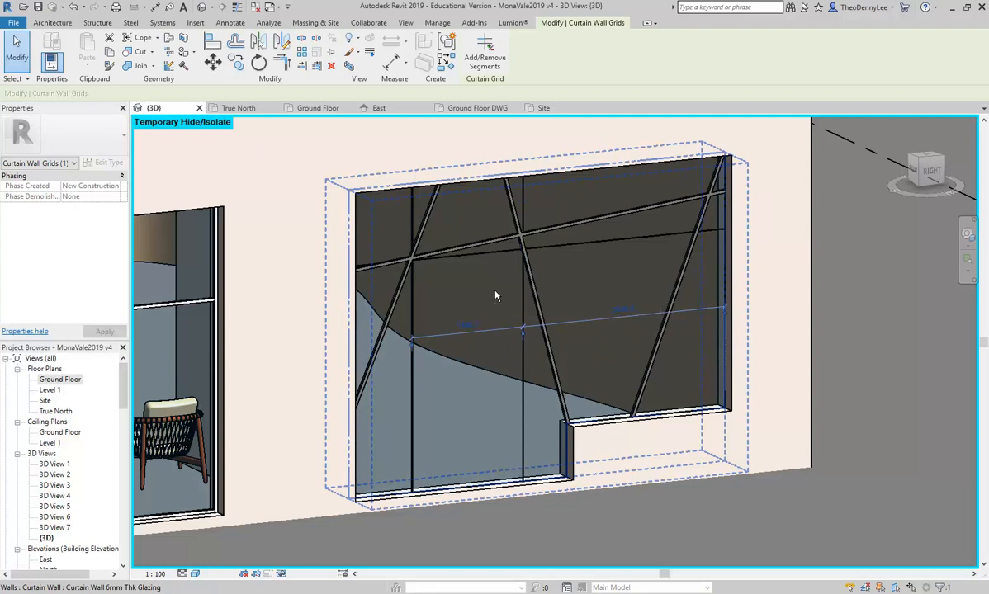
{"action": "scroll", "coordinate": [517, 260], "scroll_direction": "up", "scroll_amount": 5}
{"action": "scroll", "coordinate": [518, 259], "scroll_direction": "down", "scroll_amount": 5}
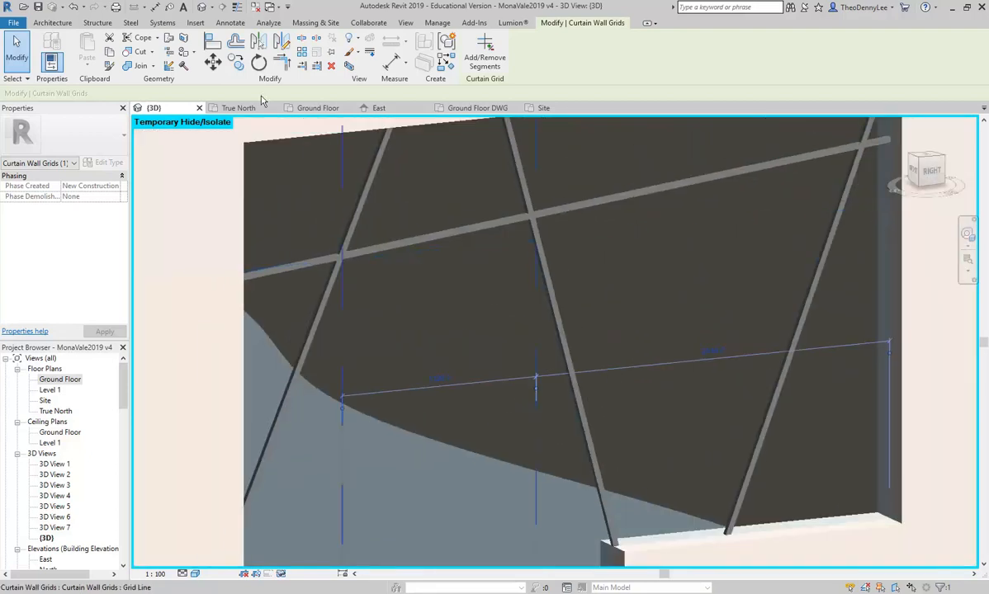
Place 30mm Square rectangular mullions on the two vertical grid line segments below the horizontal grid line.
{"action": "left_click", "coordinate": [52, 23]}
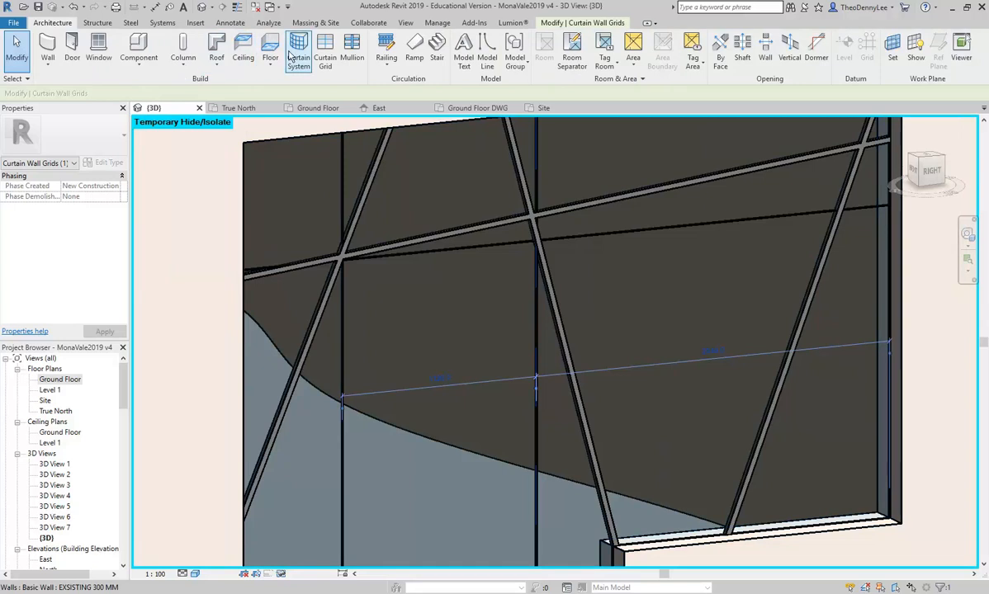
{"action": "left_click", "coordinate": [352, 57]}
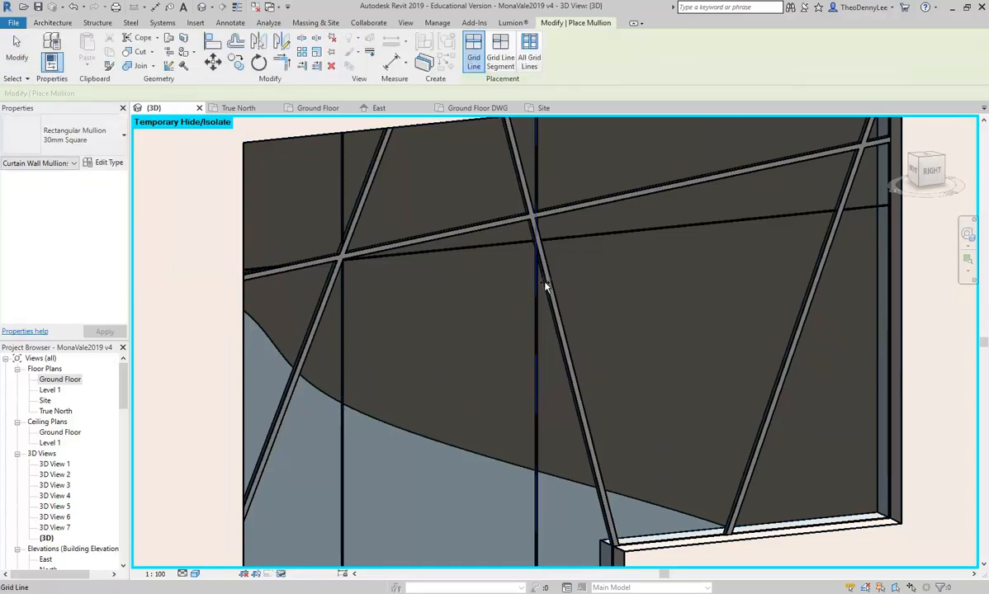
{"action": "left_click", "coordinate": [500, 55]}
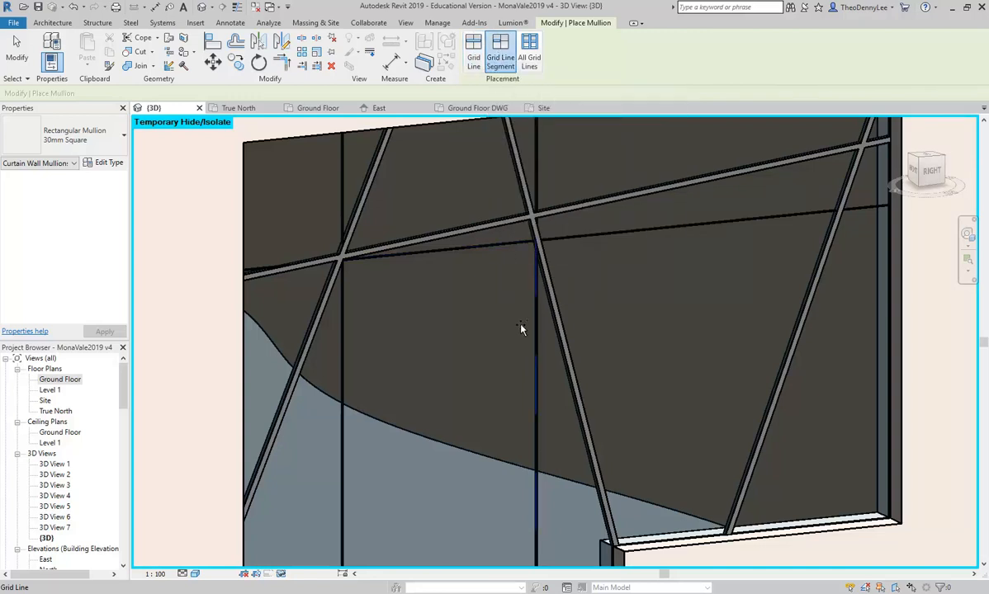
{"action": "left_click", "coordinate": [535, 342]}
{"action": "scroll", "coordinate": [437, 312], "scroll_direction": "down", "scroll_amount": 2}
{"action": "middle_click_drag", "start_coordinate": [435, 308], "coordinate": [468, 239]}
{"action": "left_click", "coordinate": [405, 295]}
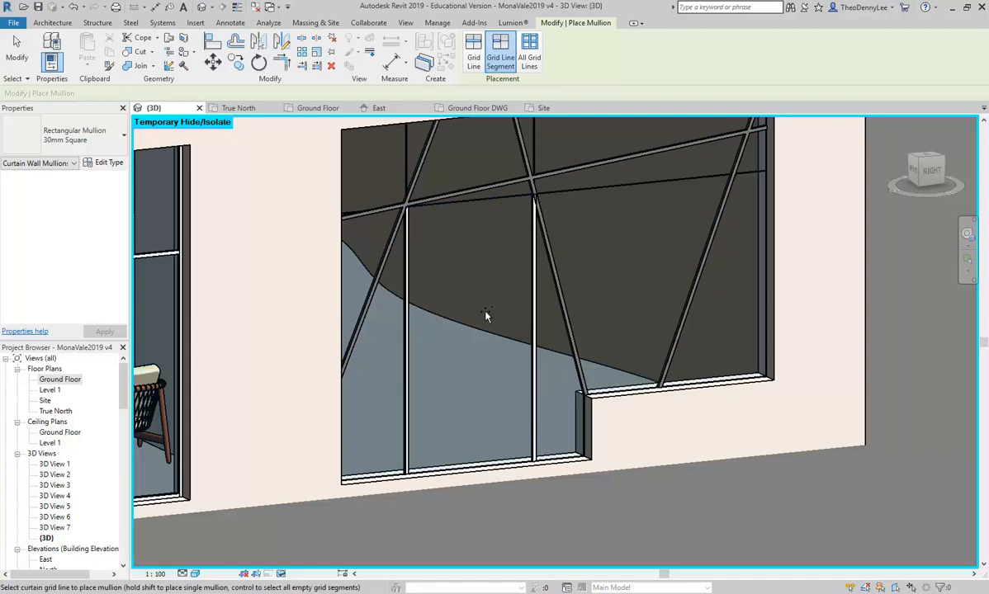
Place a 30mm Square mullion on the horizontal grid segment between the two vertical mullions and end mullion placement.
{"action": "scroll", "coordinate": [463, 173], "scroll_direction": "up", "scroll_amount": 3}
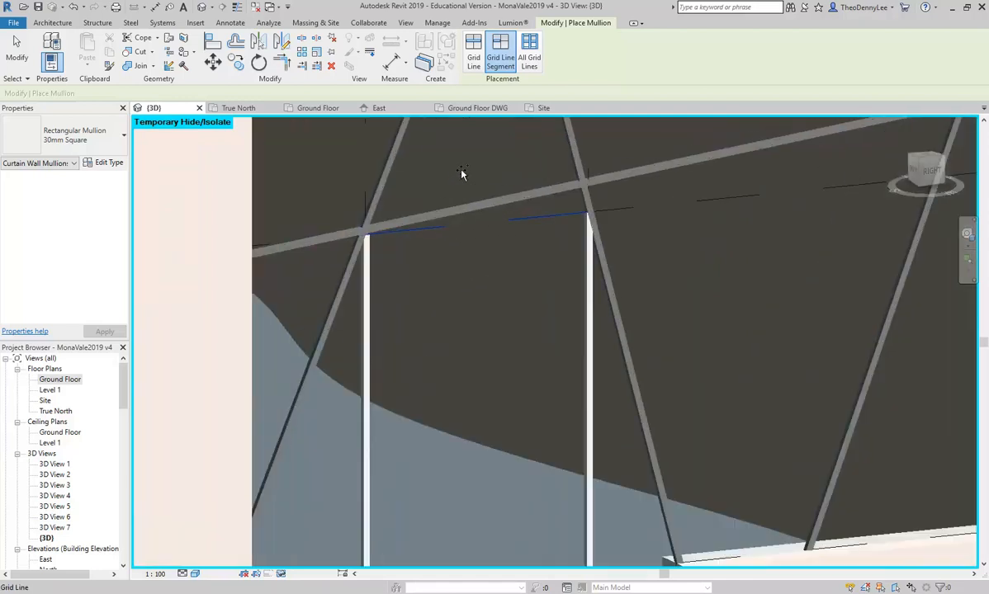
{"action": "left_click", "coordinate": [509, 219]}
{"action": "right_click", "coordinate": [437, 282]}
{"action": "left_click", "coordinate": [454, 286]}
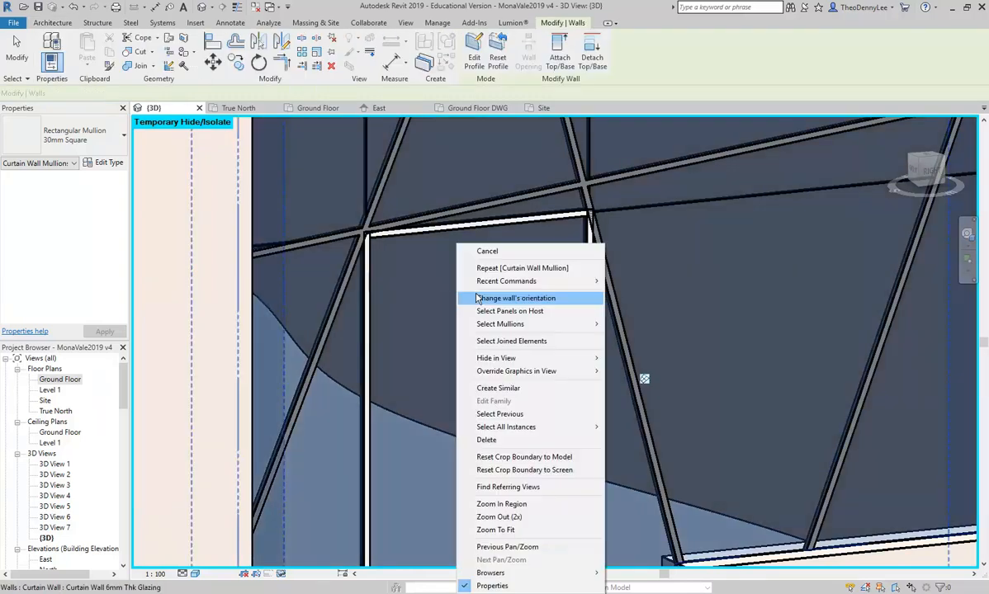
{"action": "left_click", "coordinate": [471, 280]}
{"action": "right_click", "coordinate": [478, 240]}
{"action": "left_click", "coordinate": [506, 245]}
{"action": "scroll", "coordinate": [491, 247], "scroll_direction": "down", "scroll_amount": 5}
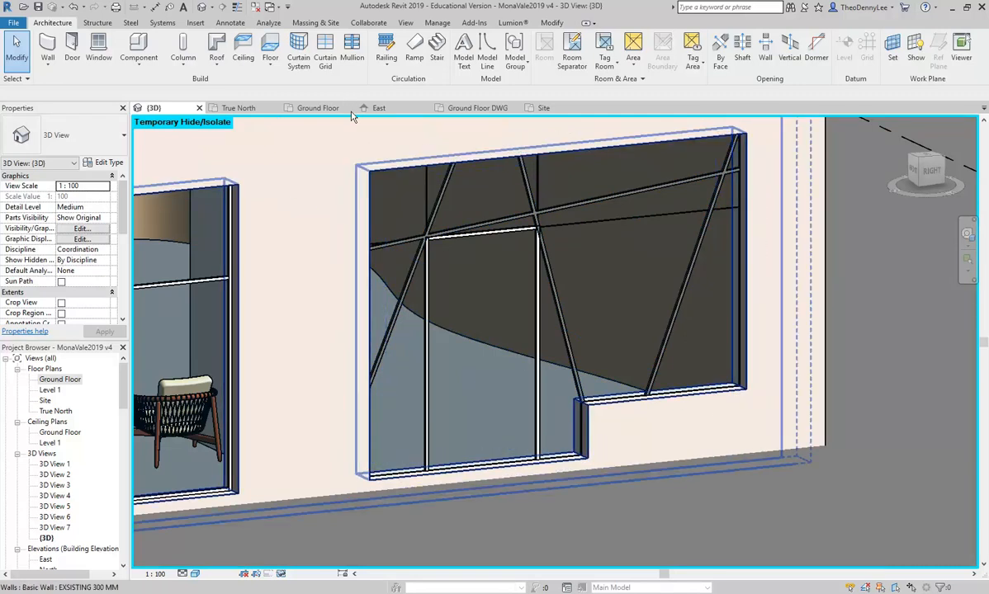
Place 30mm Square rectangular mullions on the curtain wall's right edge and on the short vertical edge at the sill step.
{"action": "left_click", "coordinate": [350, 59]}
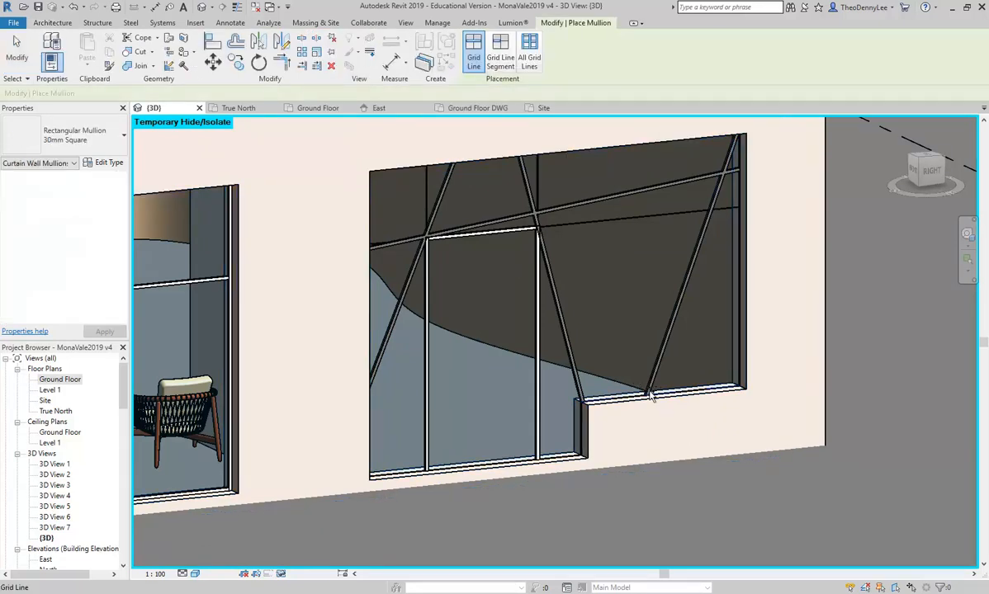
{"action": "left_click", "coordinate": [737, 336]}
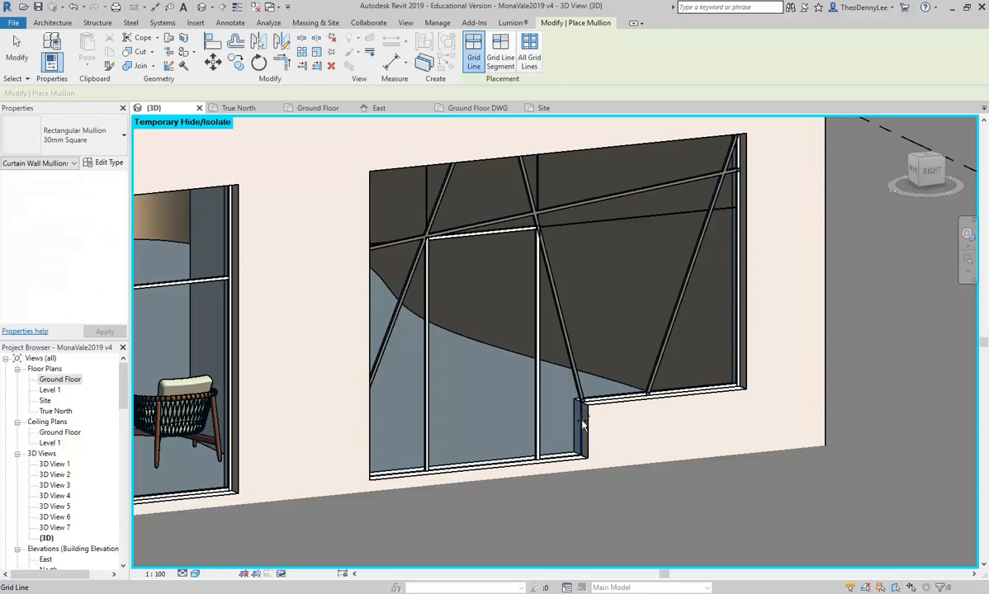
{"action": "scroll", "coordinate": [558, 463], "scroll_direction": "up", "scroll_amount": 2}
{"action": "left_click", "coordinate": [558, 463]}
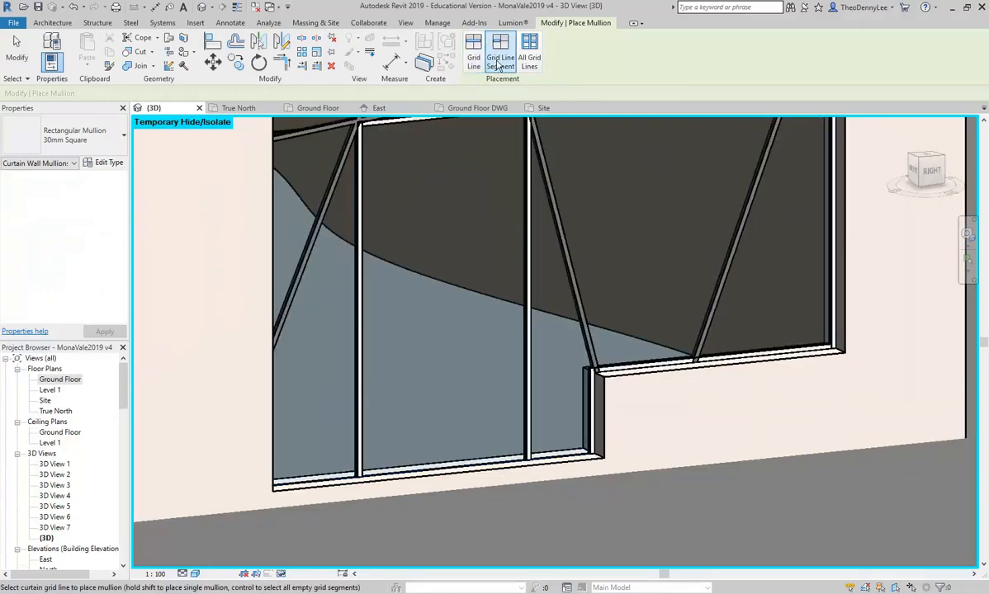
Place 30mm Square mullions segment by segment along the curtain wall's lower edge beside the door panel and on its left edge.
{"action": "left_click", "coordinate": [554, 457]}
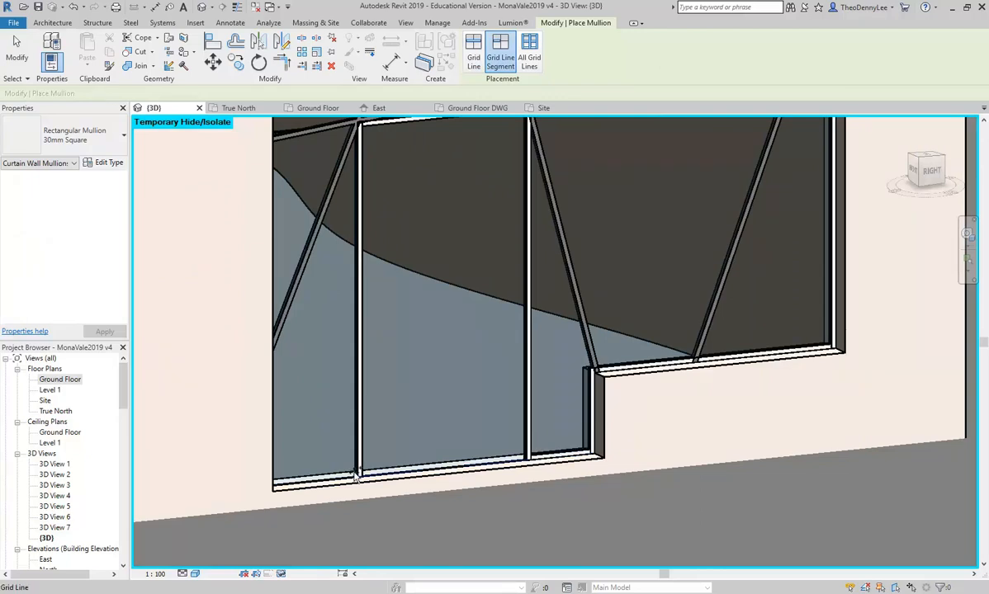
{"action": "left_click", "coordinate": [316, 486]}
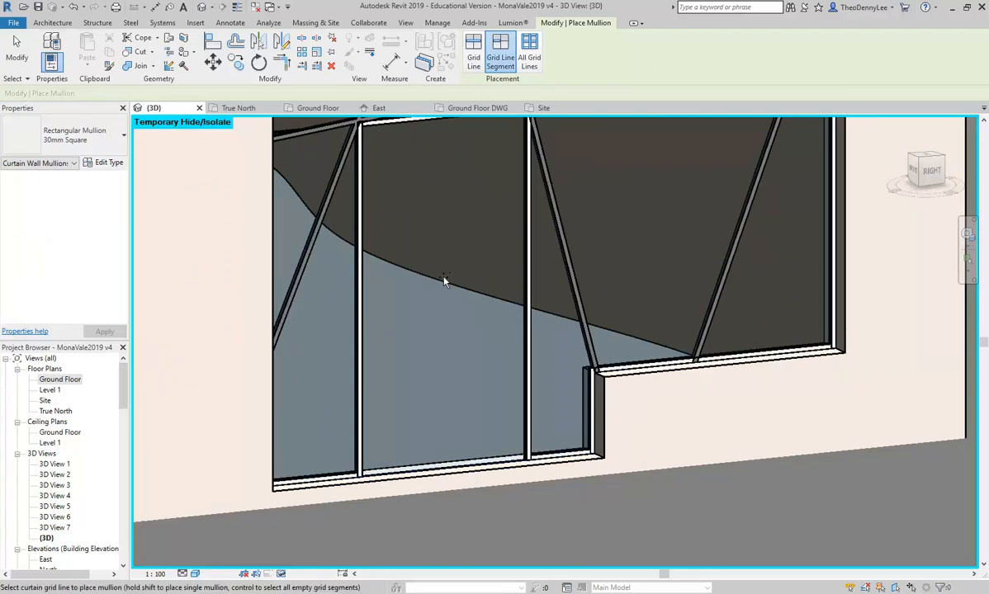
{"action": "scroll", "coordinate": [448, 281], "scroll_direction": "down", "scroll_amount": 2}
{"action": "middle_click_drag", "start_coordinate": [496, 331], "coordinate": [376, 382], "text": "shift"}
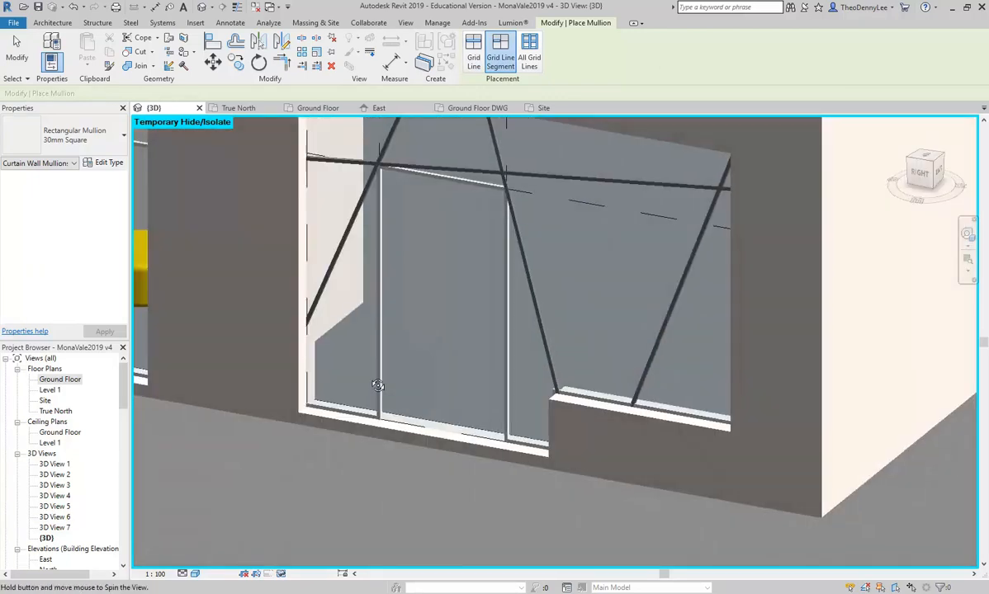
{"action": "left_click", "coordinate": [306, 252]}
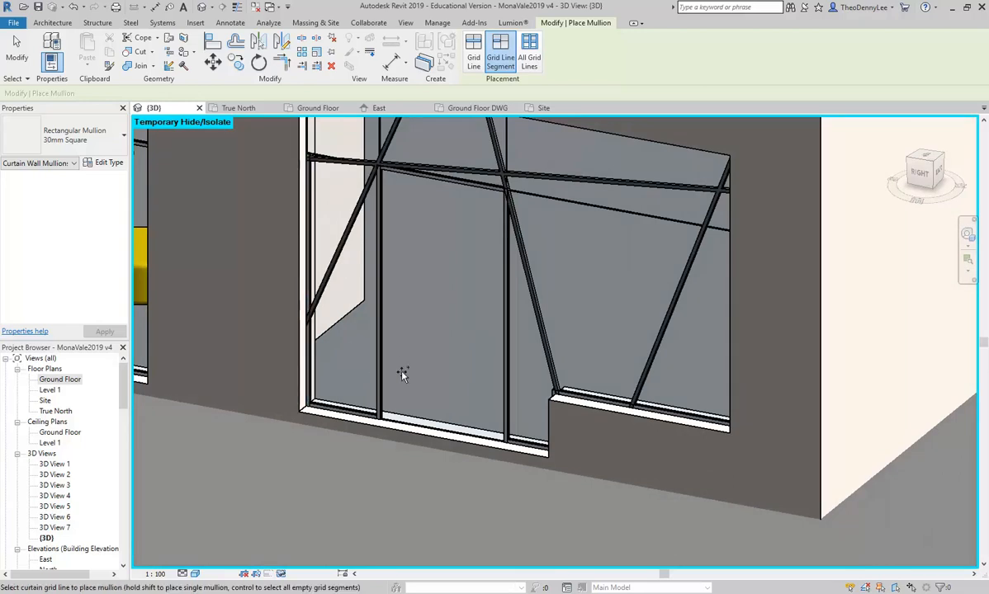
Place a 30mm Square mullion along the whole top edge of the curtain wall and end mullion placement.
{"action": "middle_click_drag", "start_coordinate": [341, 261], "coordinate": [494, 335], "text": "shift"}
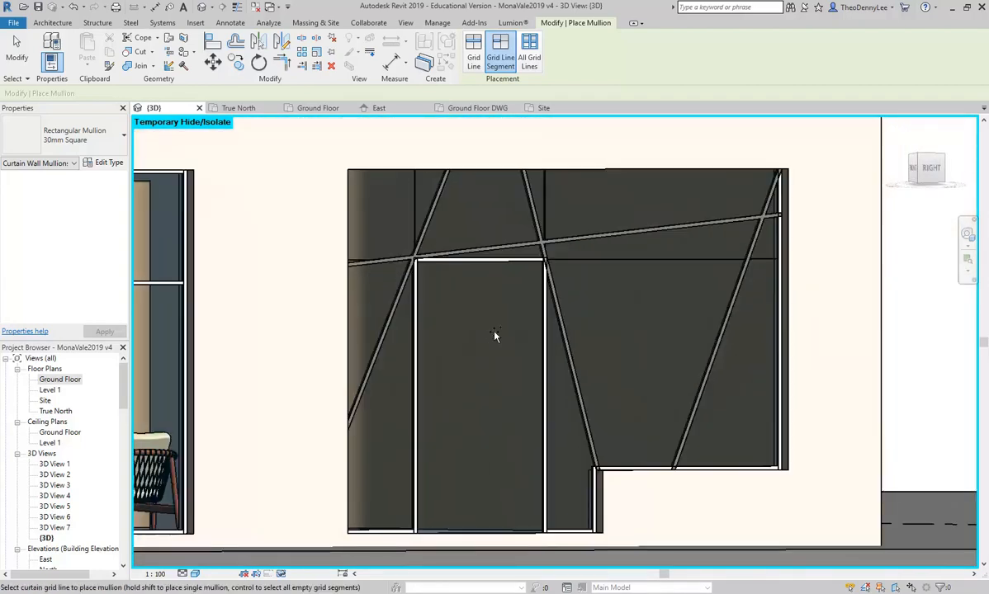
{"action": "middle_click_drag", "start_coordinate": [682, 220], "coordinate": [738, 189], "text": "shift"}
{"action": "scroll", "coordinate": [738, 189], "scroll_direction": "up", "scroll_amount": 3}
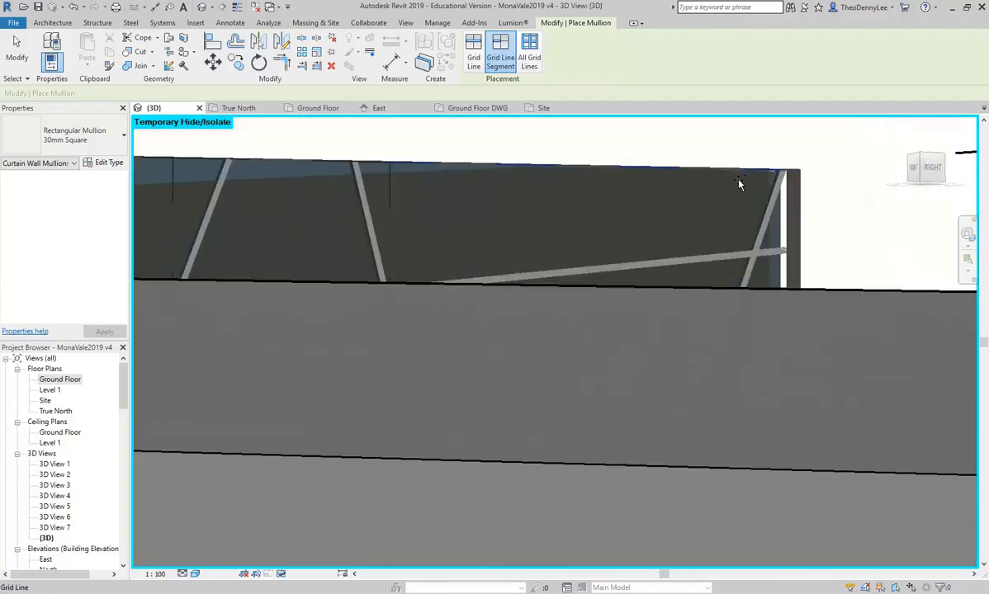
{"action": "left_click", "coordinate": [473, 51]}
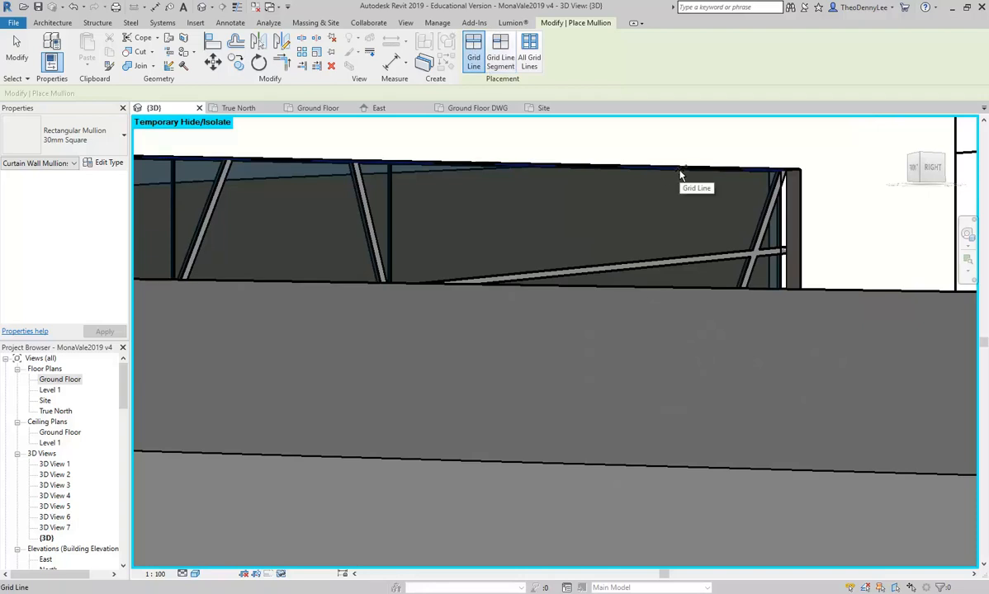
{"action": "scroll", "coordinate": [678, 171], "scroll_direction": "down", "scroll_amount": 3}
{"action": "middle_click_drag", "start_coordinate": [574, 249], "coordinate": [578, 278], "text": "shift"}
{"action": "key", "text": "Escape"}
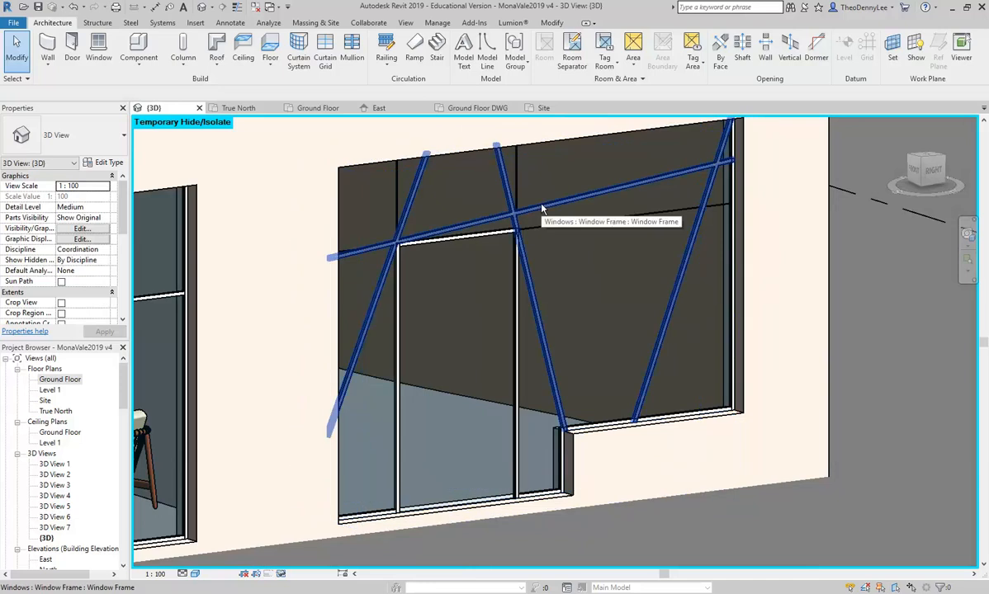
Select the in-place diagonal window frame and review its type properties for a material setting.
{"action": "scroll", "coordinate": [542, 210], "scroll_direction": "up", "scroll_amount": 5}
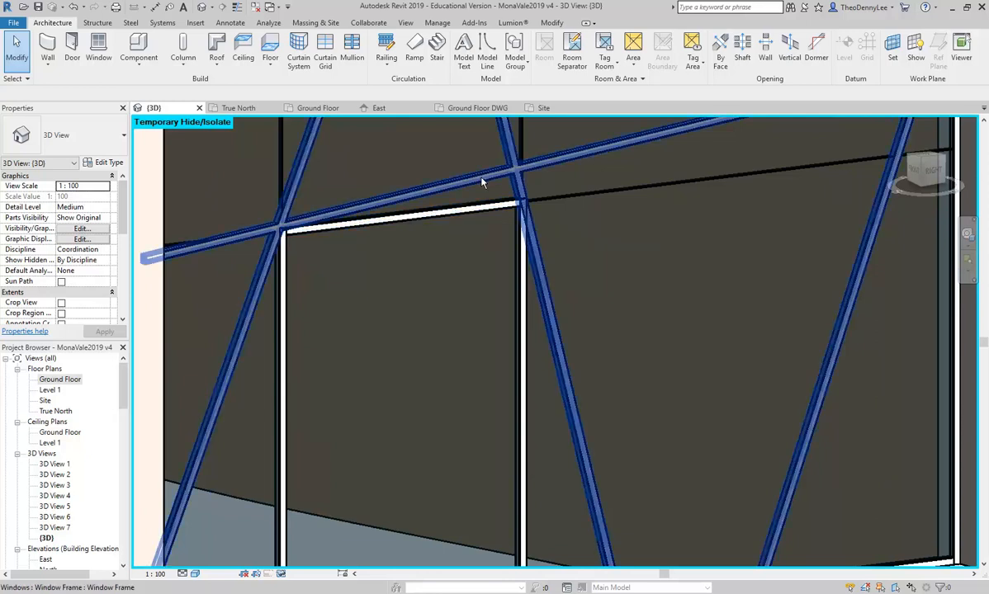
{"action": "left_click", "coordinate": [483, 183]}
{"action": "scroll", "coordinate": [481, 181], "scroll_direction": "down", "scroll_amount": 4}
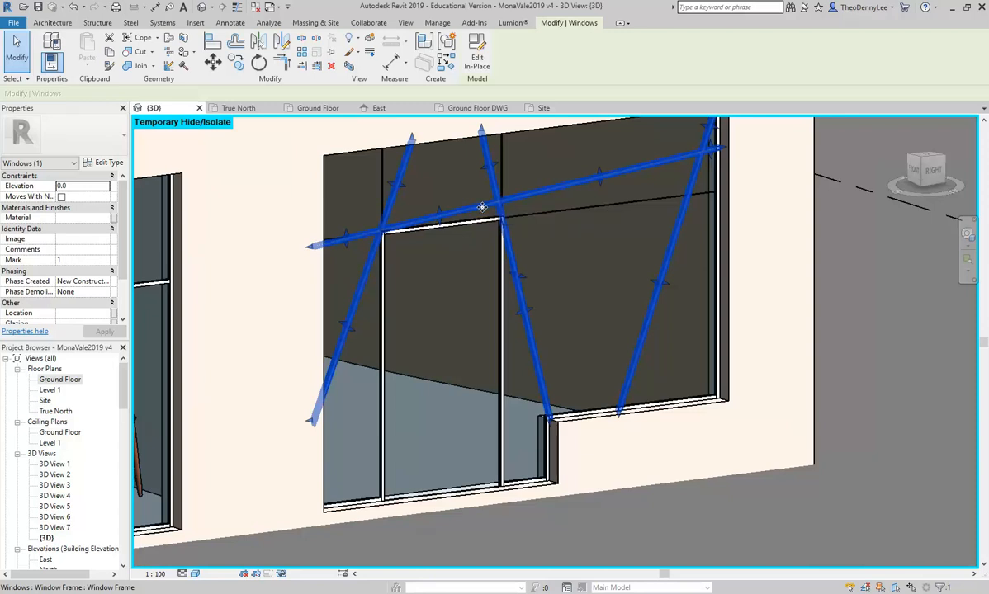
{"action": "left_click", "coordinate": [106, 164]}
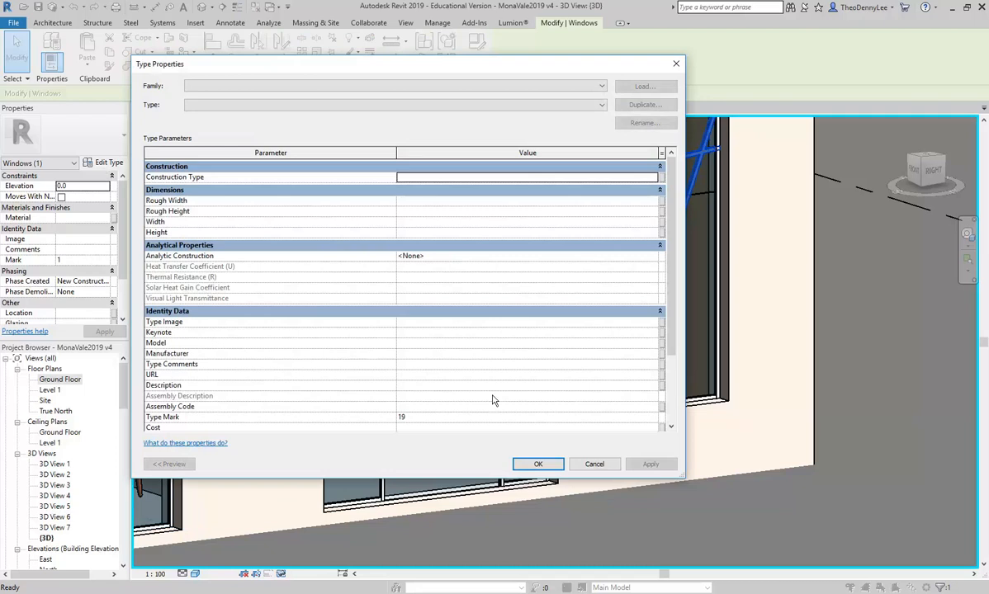
{"action": "left_click", "coordinate": [594, 463]}
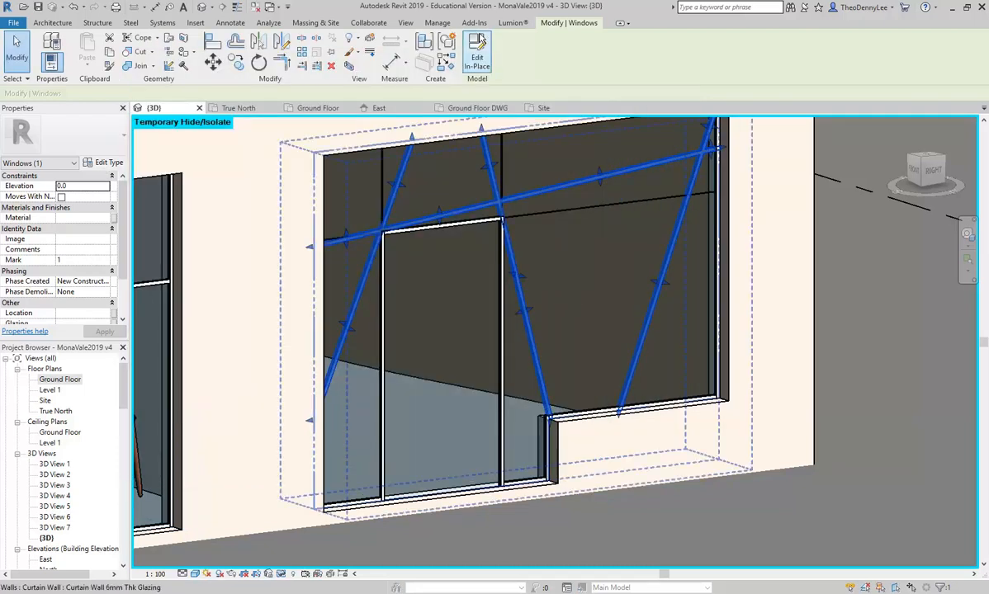
Edit the diagonal window frame in place, assign the Aluminium material to its extrusion, and finish the model.
{"action": "left_click", "coordinate": [479, 59]}
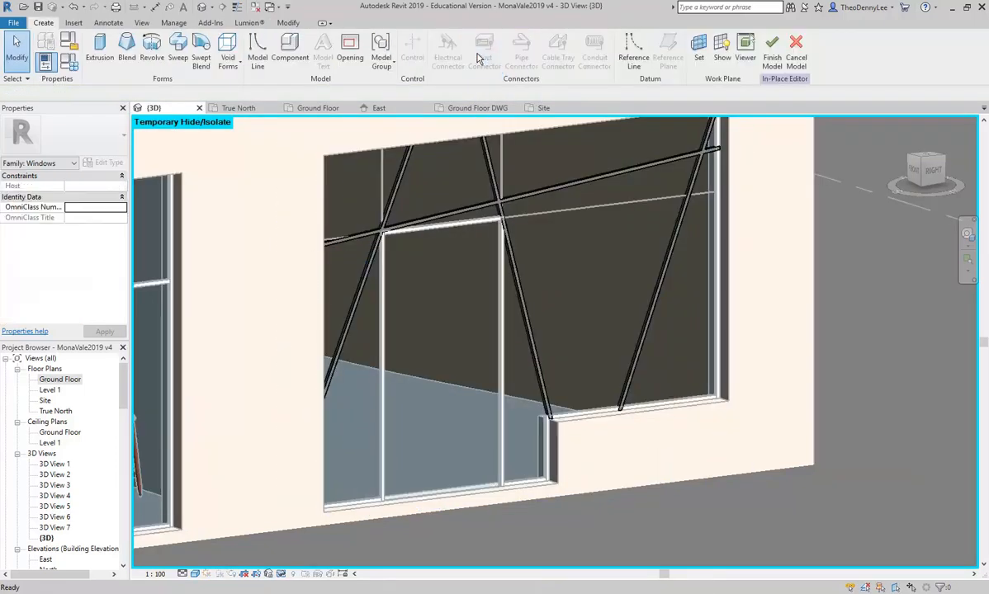
{"action": "left_click", "coordinate": [487, 167]}
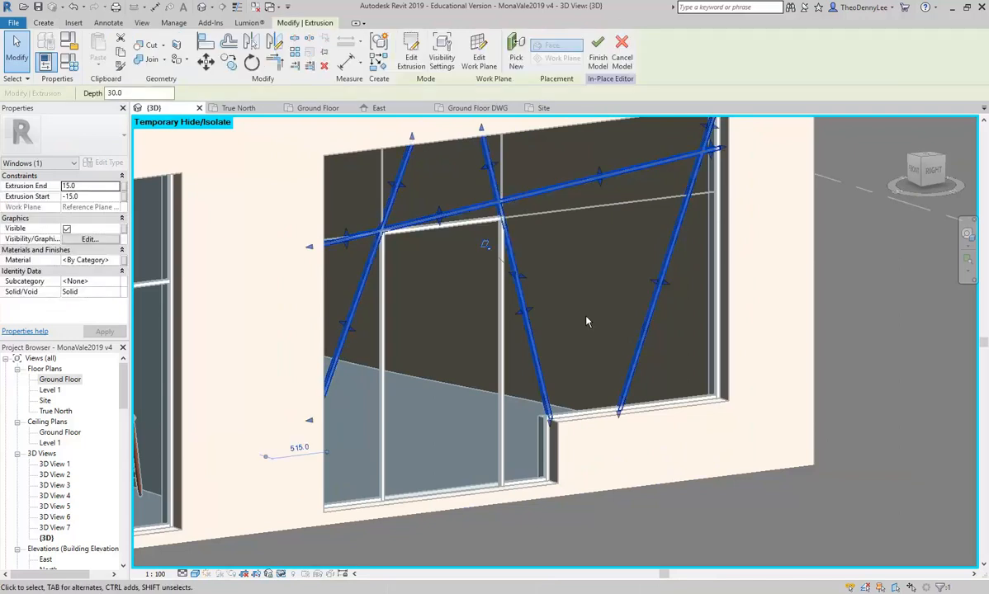
{"action": "left_click", "coordinate": [91, 262]}
{"action": "left_click", "coordinate": [116, 261]}
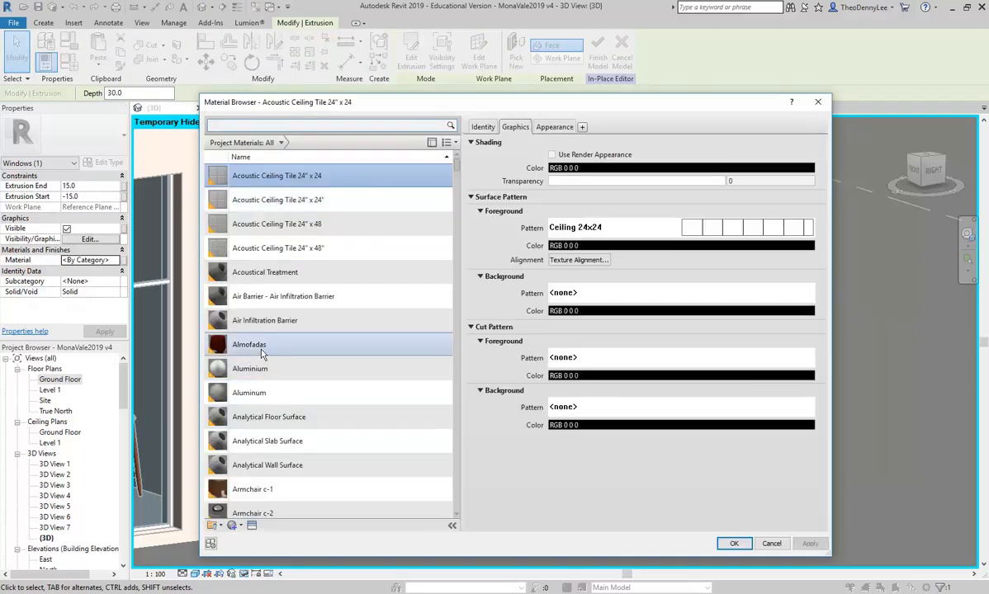
{"action": "left_click", "coordinate": [255, 368]}
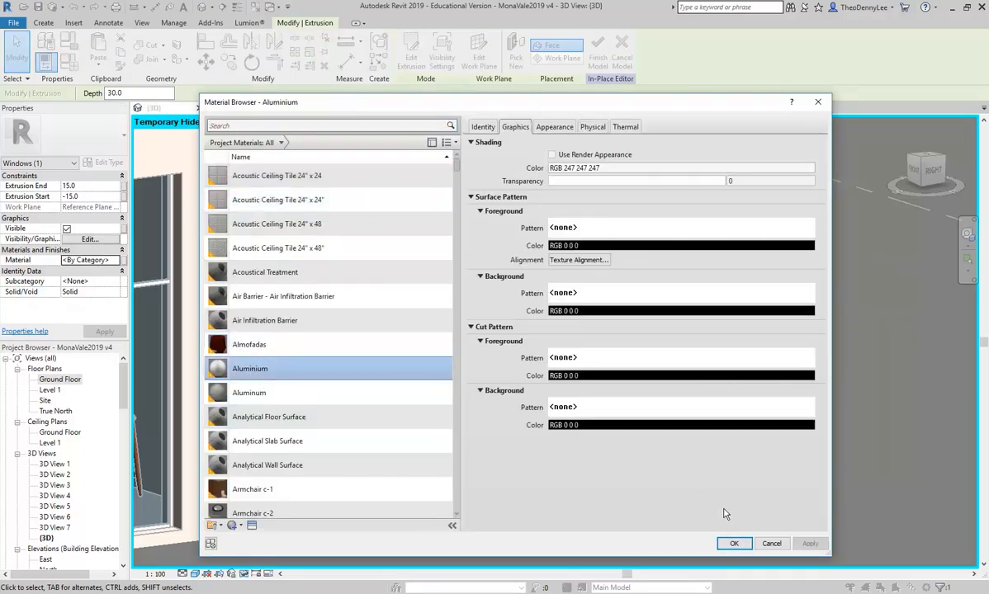
{"action": "left_click", "coordinate": [734, 543]}
{"action": "left_click", "coordinate": [469, 348]}
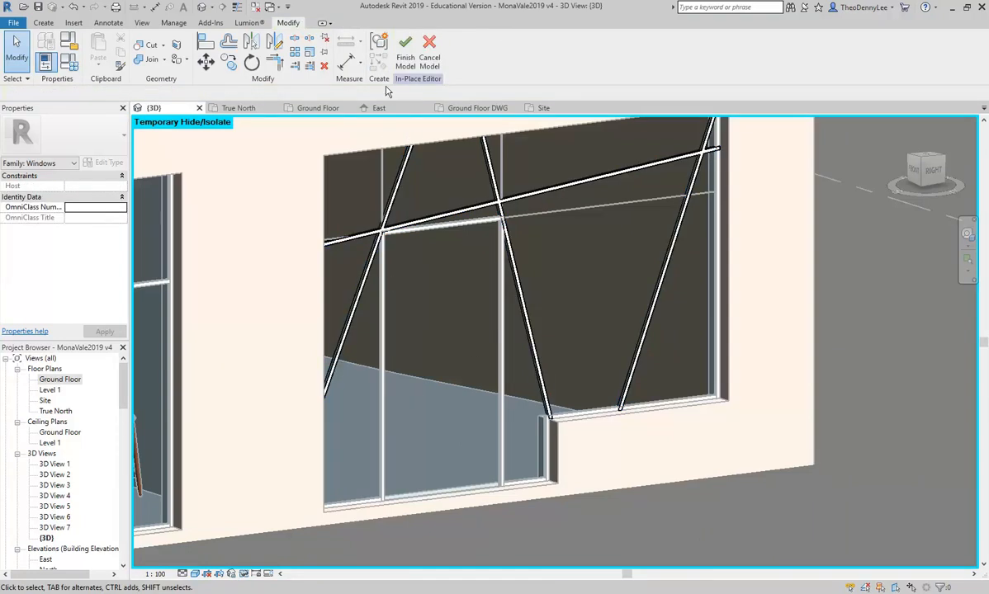
{"action": "left_click", "coordinate": [405, 51]}
Select the glazed door panel between the two vertical mullions, open its type properties, and check the available panel families.
{"action": "scroll", "coordinate": [501, 371], "scroll_direction": "down", "scroll_amount": 3}
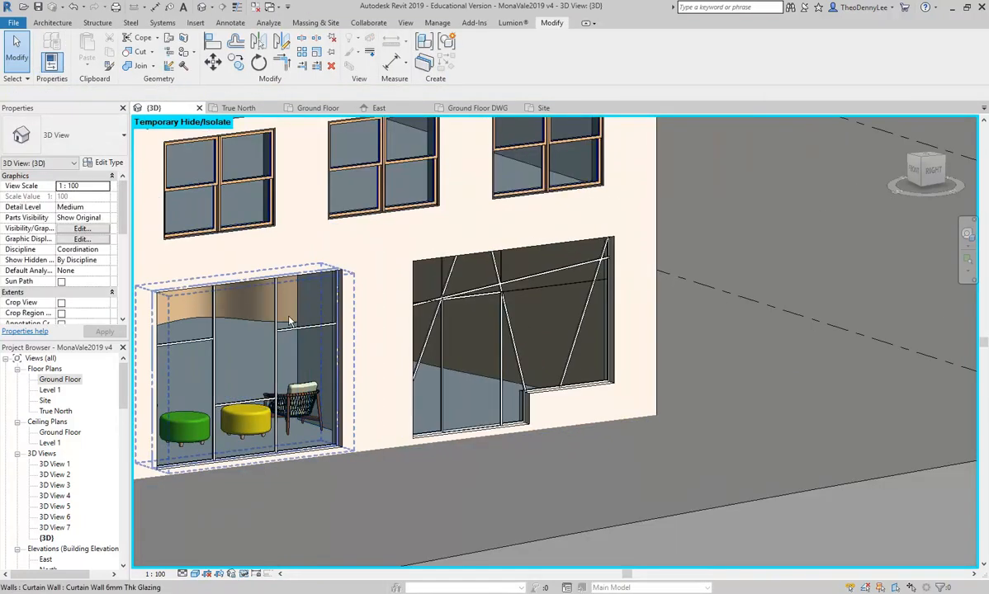
{"action": "scroll", "coordinate": [437, 385], "scroll_direction": "up", "scroll_amount": 4}
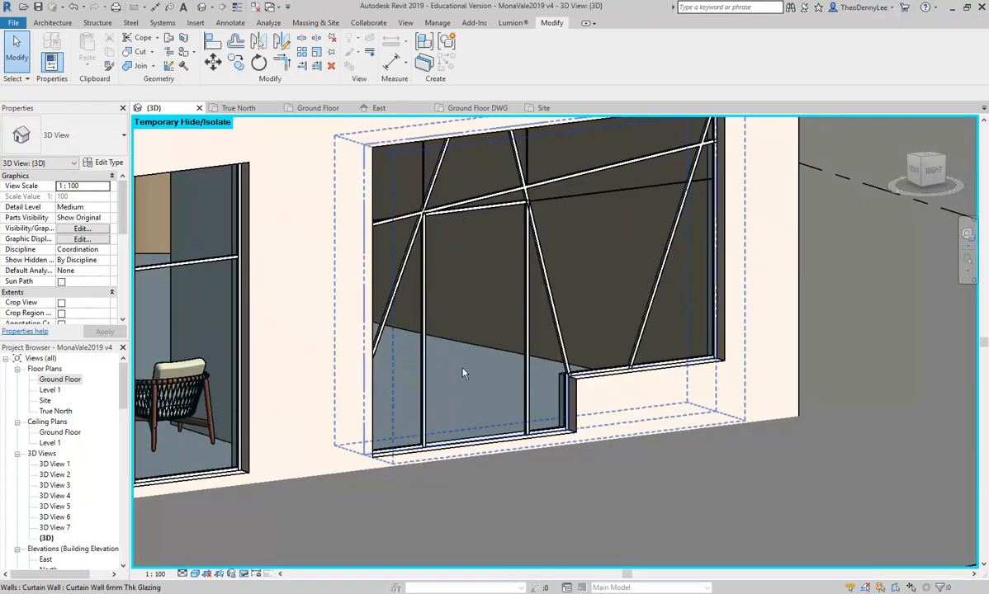
{"action": "middle_click_drag", "start_coordinate": [470, 376], "coordinate": [470, 400]}
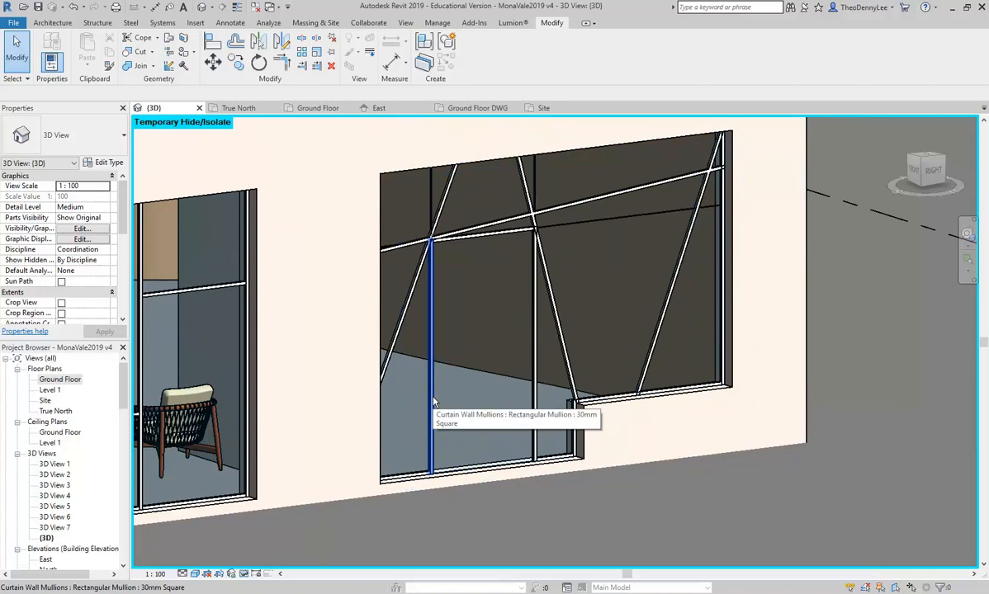
{"action": "scroll", "coordinate": [472, 395], "scroll_direction": "up", "scroll_amount": 4}
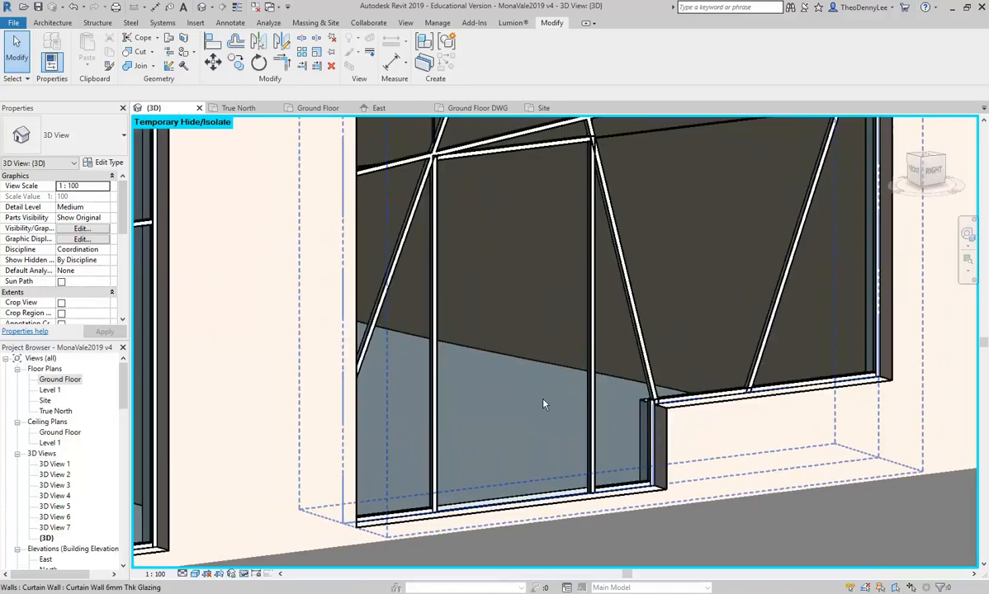
{"action": "key", "text": "Tab"}
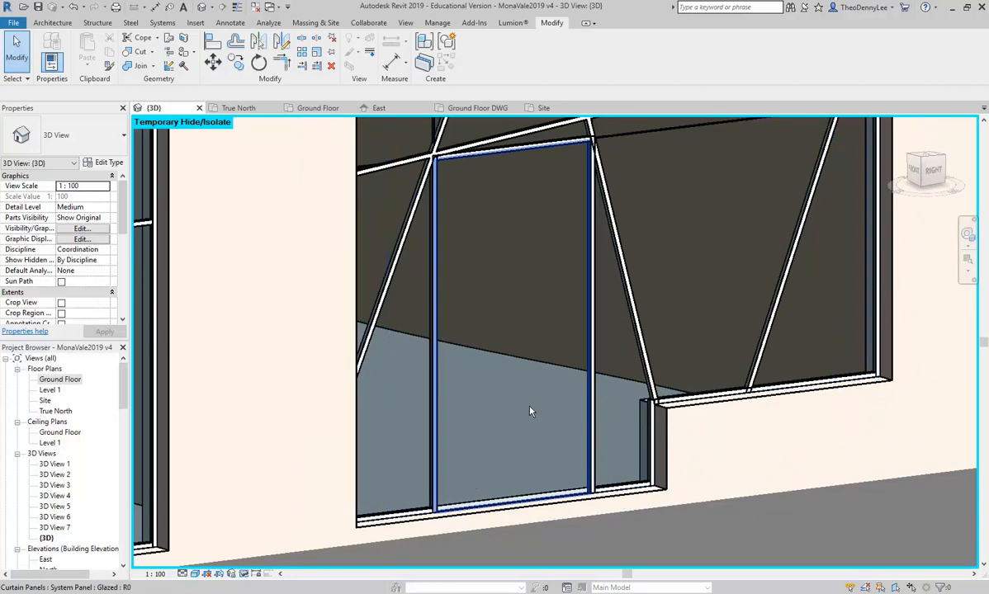
{"action": "left_click", "coordinate": [530, 409]}
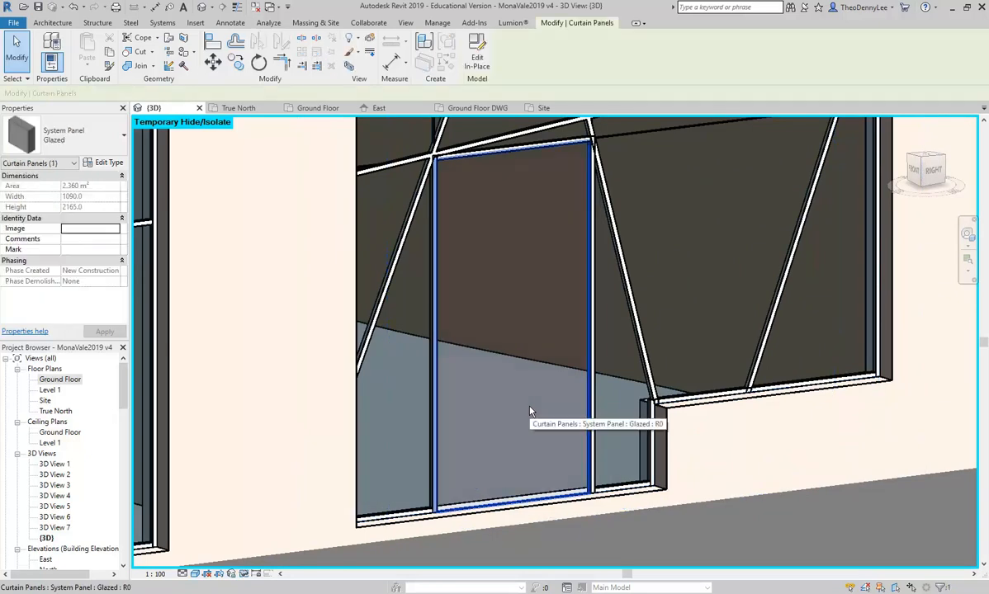
{"action": "left_click", "coordinate": [105, 162]}
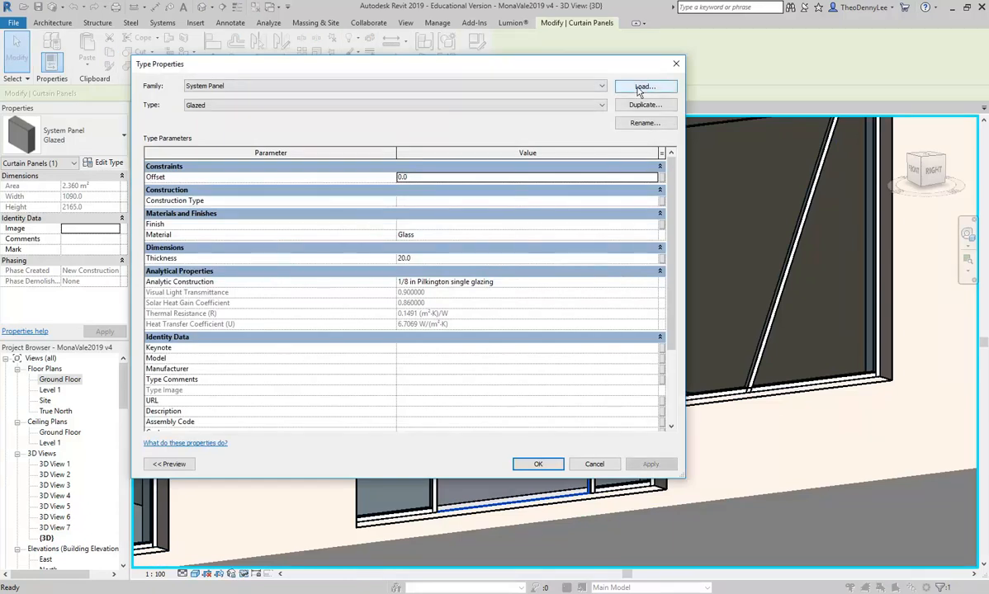
{"action": "left_click", "coordinate": [579, 87]}
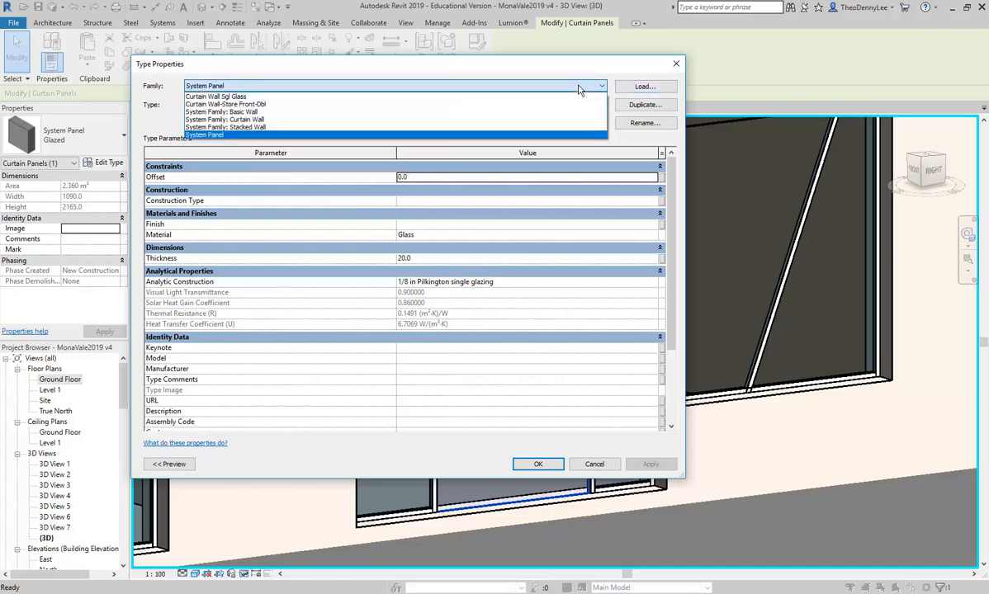
{"action": "left_click", "coordinate": [579, 88]}
{"action": "left_click", "coordinate": [579, 87]}
{"action": "left_click", "coordinate": [579, 87]}
Start loading a panel family and browse the Revit Library to its Curtain Wall Panels folder.
{"action": "left_click", "coordinate": [644, 89]}
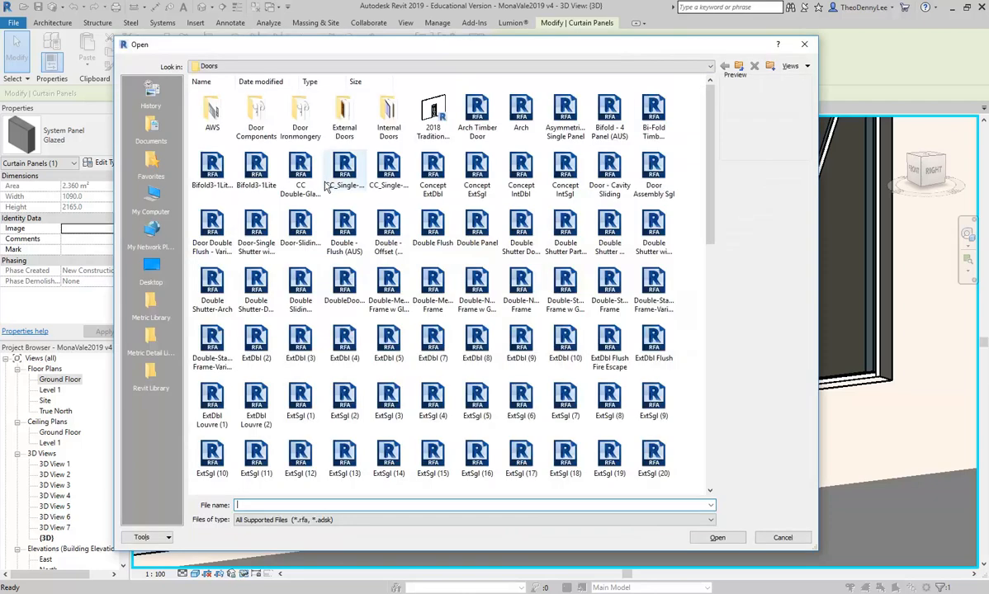
{"action": "left_click", "coordinate": [457, 67]}
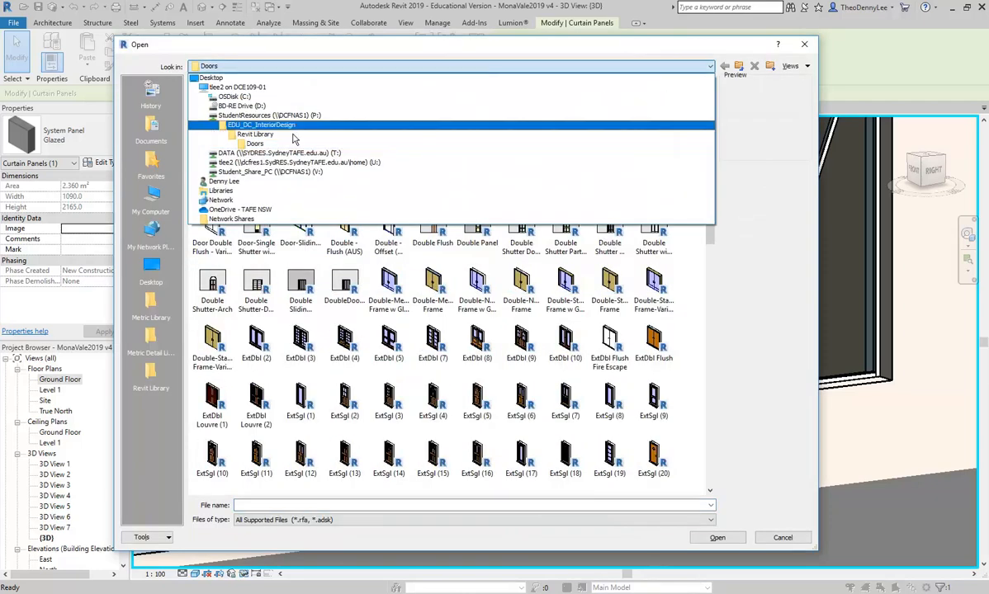
{"action": "left_click", "coordinate": [252, 128]}
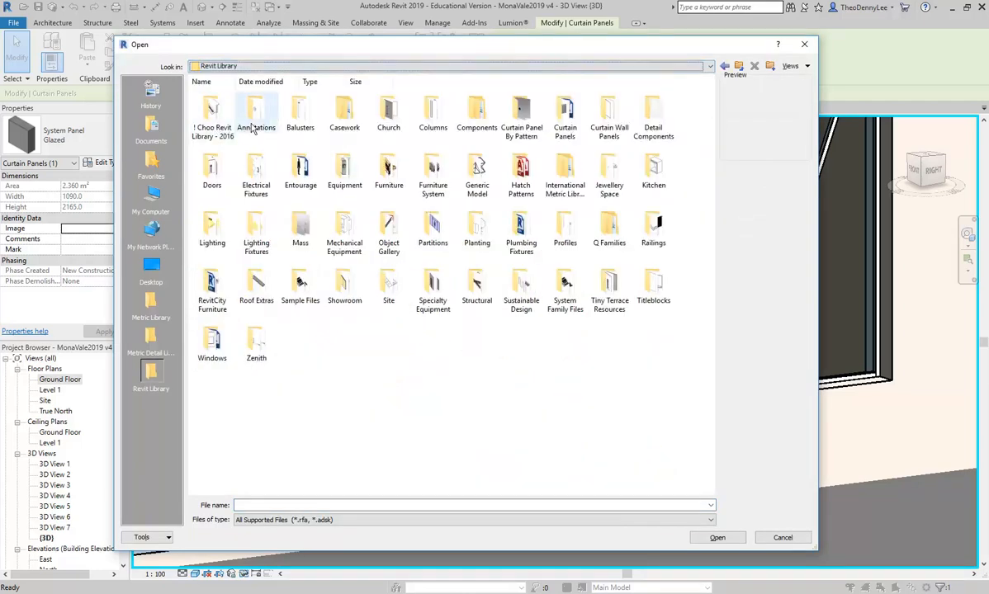
{"action": "double_click", "coordinate": [563, 114]}
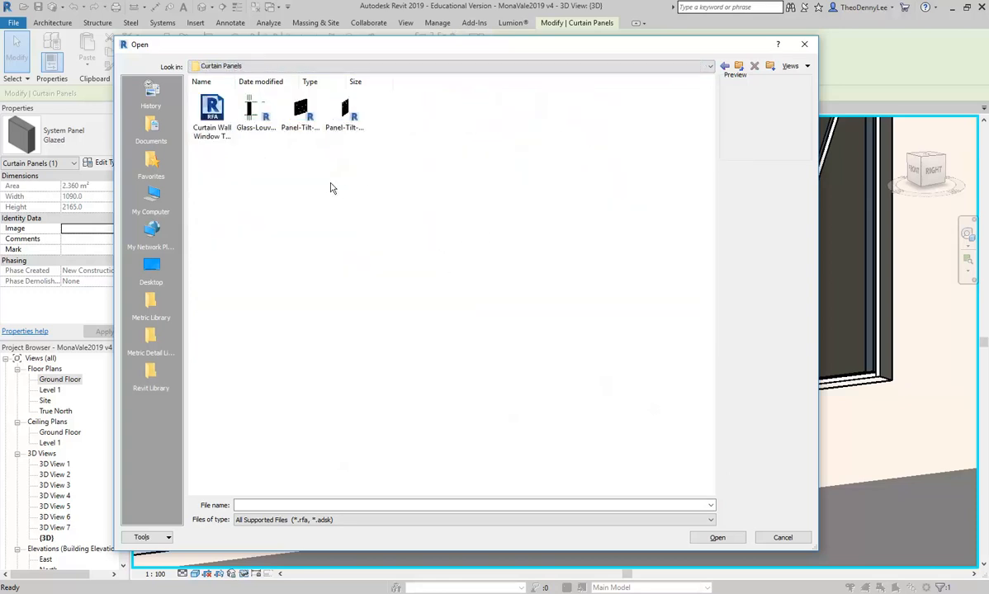
{"action": "left_click", "coordinate": [723, 66]}
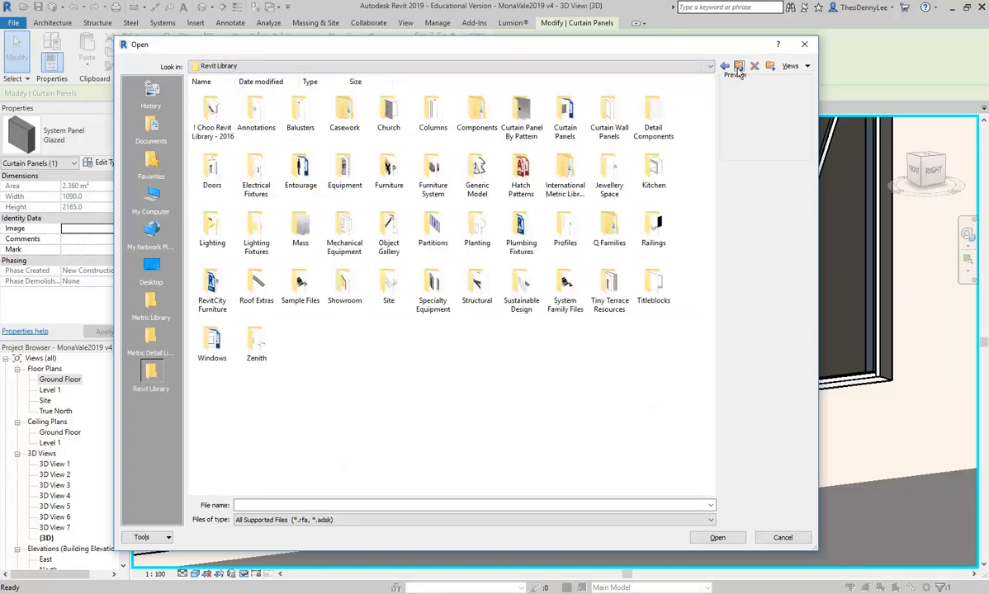
{"action": "double_click", "coordinate": [565, 117]}
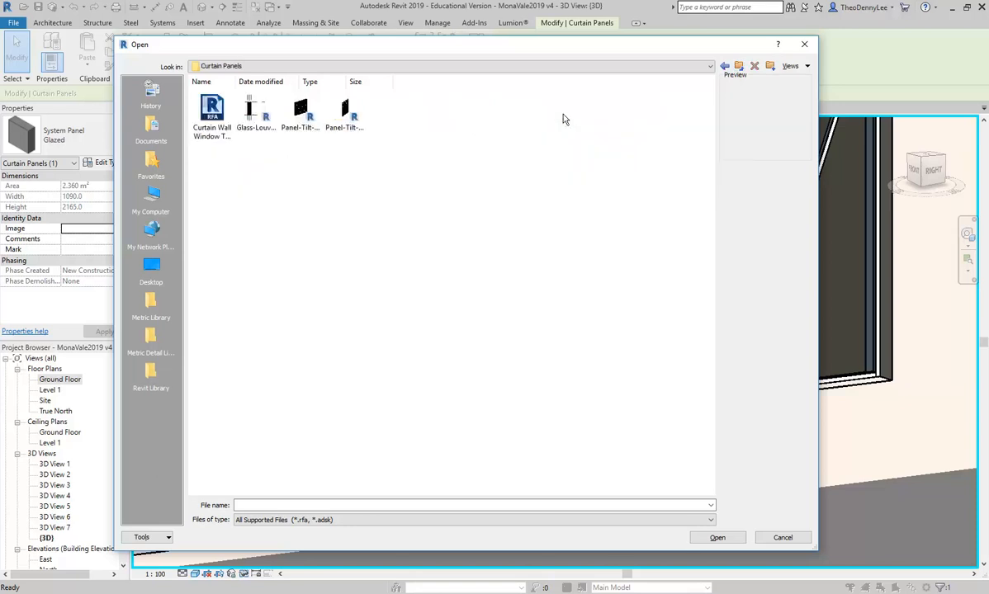
{"action": "left_click", "coordinate": [725, 67]}
{"action": "double_click", "coordinate": [610, 120]}
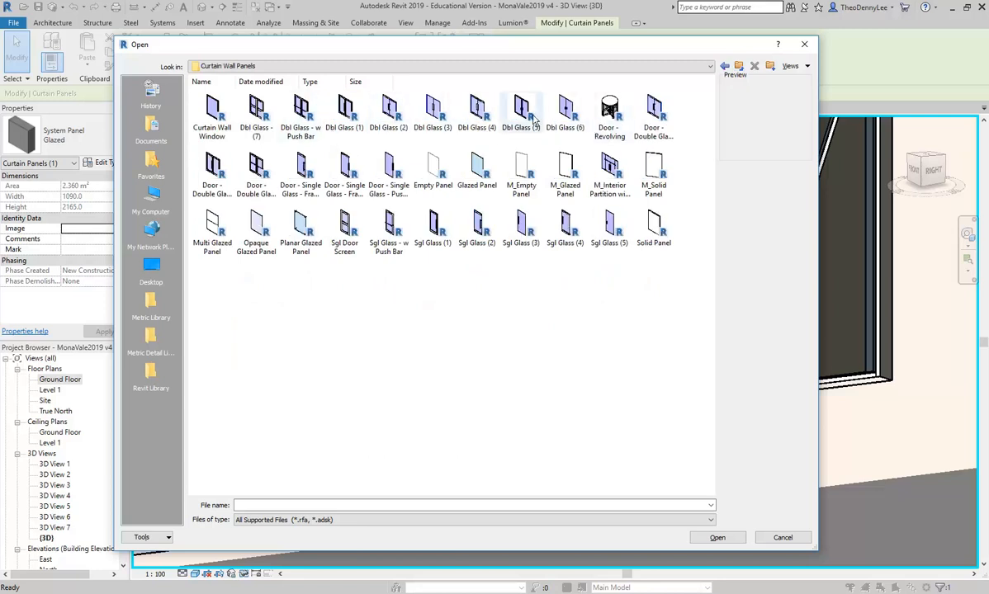
Load the Sgl Glass (5) family and apply it to the selected panel between the two vertical mullions.
{"action": "left_click", "coordinate": [610, 229]}
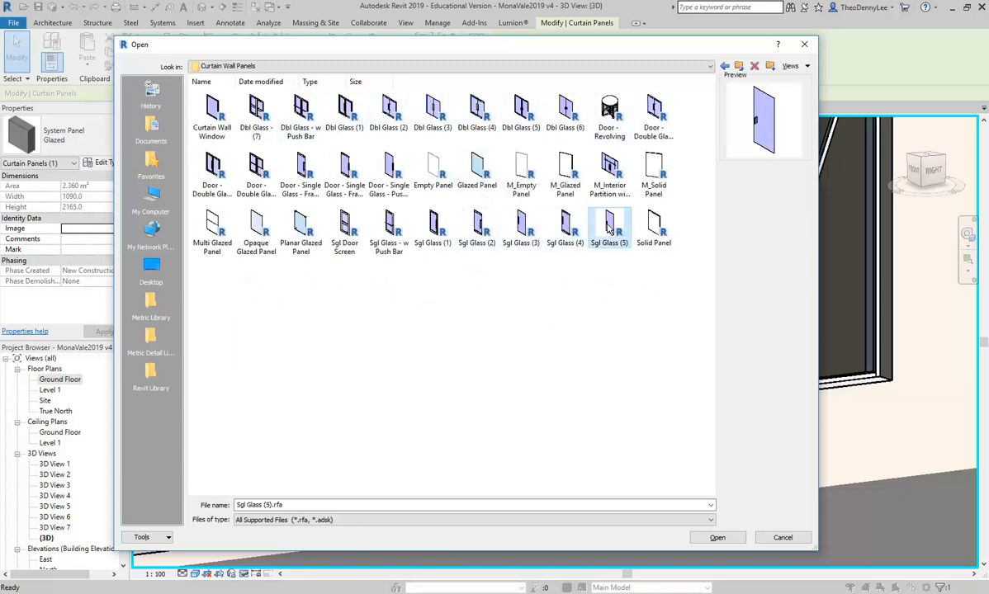
{"action": "double_click", "coordinate": [608, 228]}
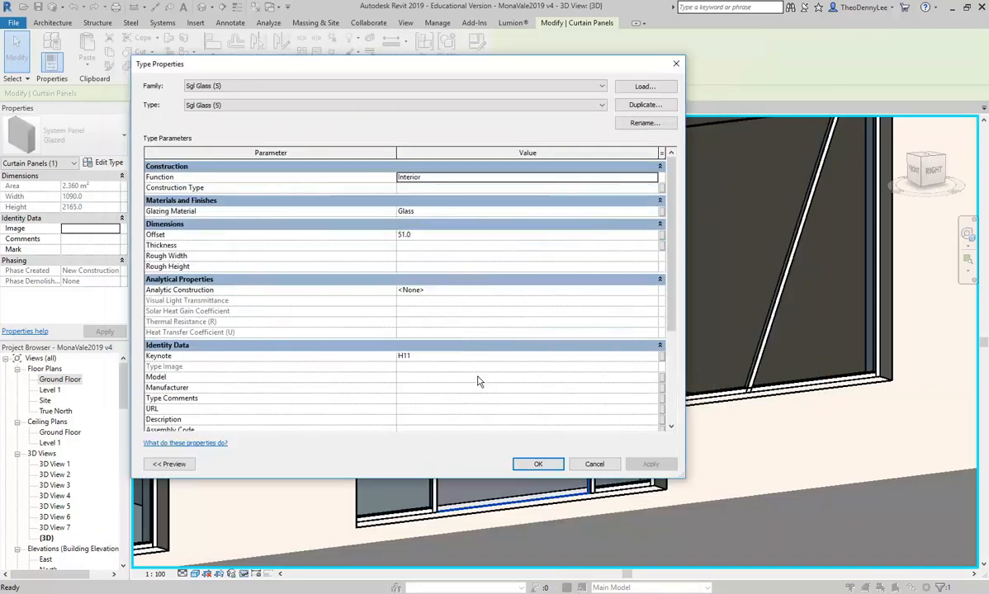
{"action": "left_click", "coordinate": [537, 464]}
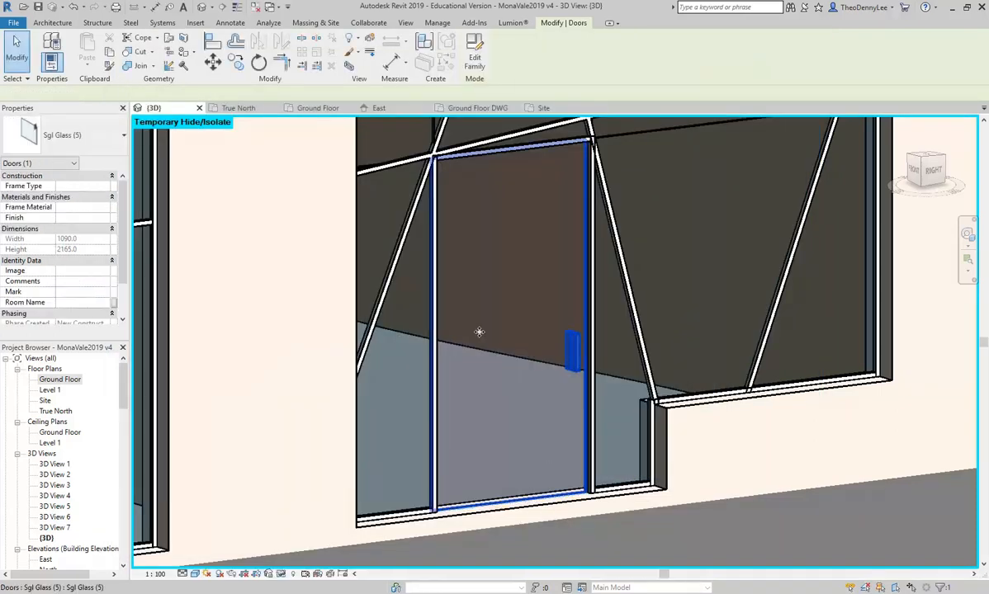
{"action": "key", "text": "Escape"}
Remove the diagonal window frame from the stepped ground-floor curtain wall.
{"action": "scroll", "coordinate": [505, 286], "scroll_direction": "down", "scroll_amount": 6}
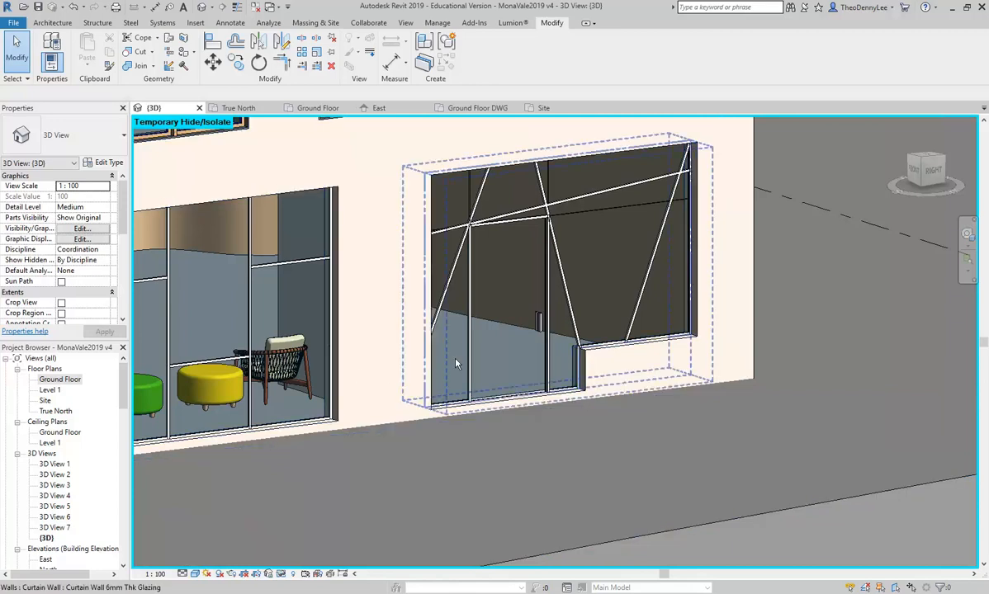
{"action": "scroll", "coordinate": [553, 357], "scroll_direction": "down", "scroll_amount": 4}
{"action": "middle_click_drag", "start_coordinate": [553, 358], "coordinate": [590, 347], "text": "shift"}
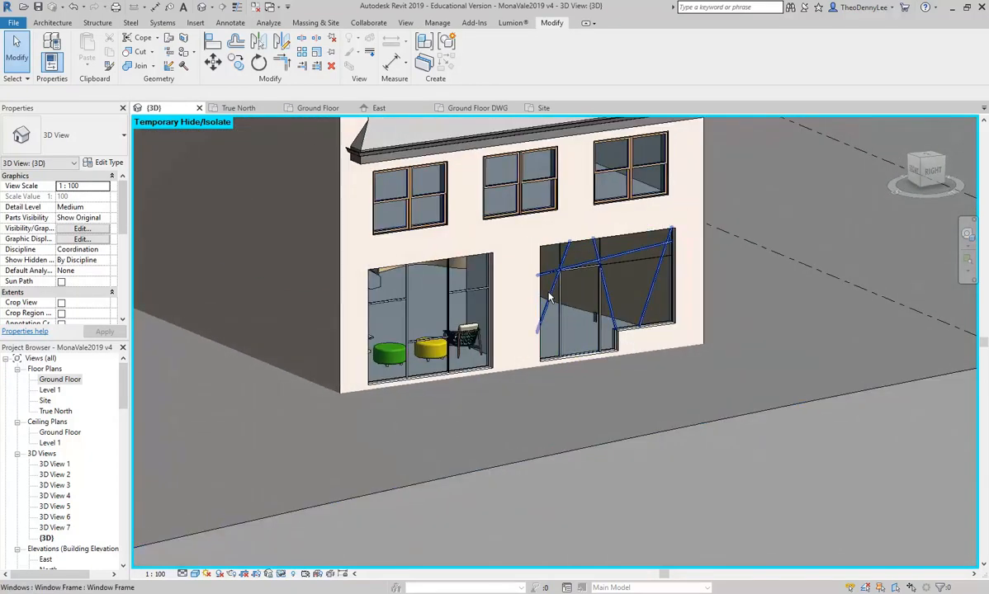
{"action": "scroll", "coordinate": [549, 295], "scroll_direction": "up", "scroll_amount": 3}
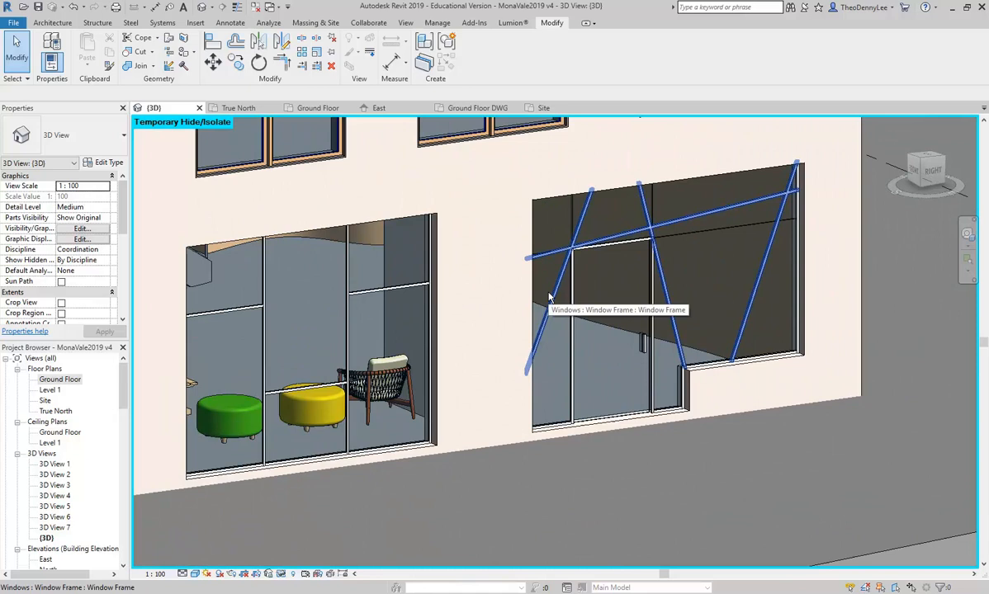
{"action": "scroll", "coordinate": [549, 296], "scroll_direction": "down", "scroll_amount": 2}
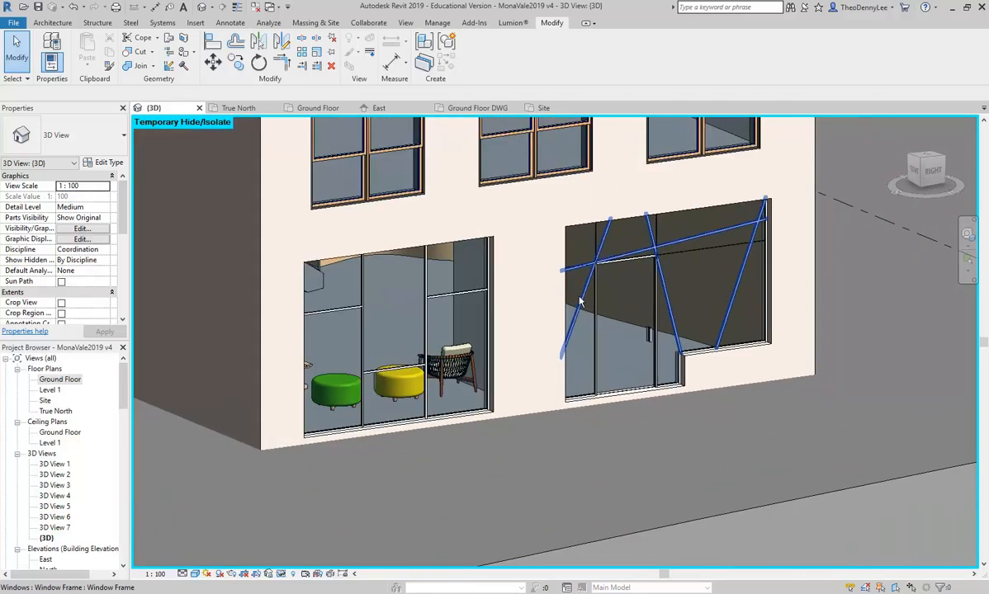
{"action": "scroll", "coordinate": [613, 344], "scroll_direction": "up", "scroll_amount": 2}
{"action": "scroll", "coordinate": [612, 343], "scroll_direction": "up", "scroll_amount": 2}
{"action": "left_click", "coordinate": [558, 295]}
{"action": "key", "text": "Escape"}
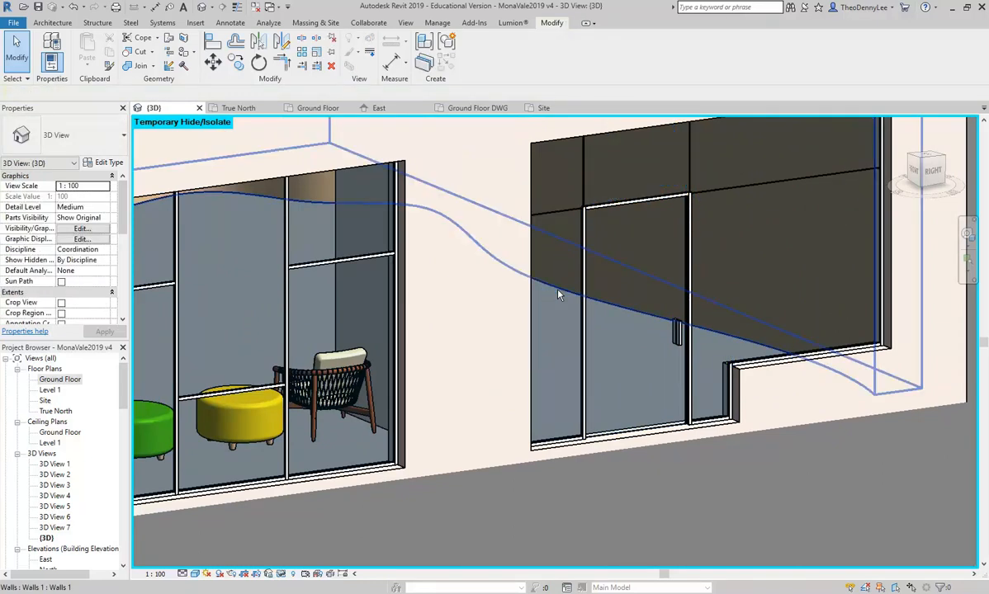
Place 30mm Square mullions on the remaining horizontal and vertical grid lines of the stepped curtain wall.
{"action": "scroll", "coordinate": [592, 352], "scroll_direction": "down", "scroll_amount": 2}
{"action": "scroll", "coordinate": [528, 268], "scroll_direction": "up", "scroll_amount": 3}
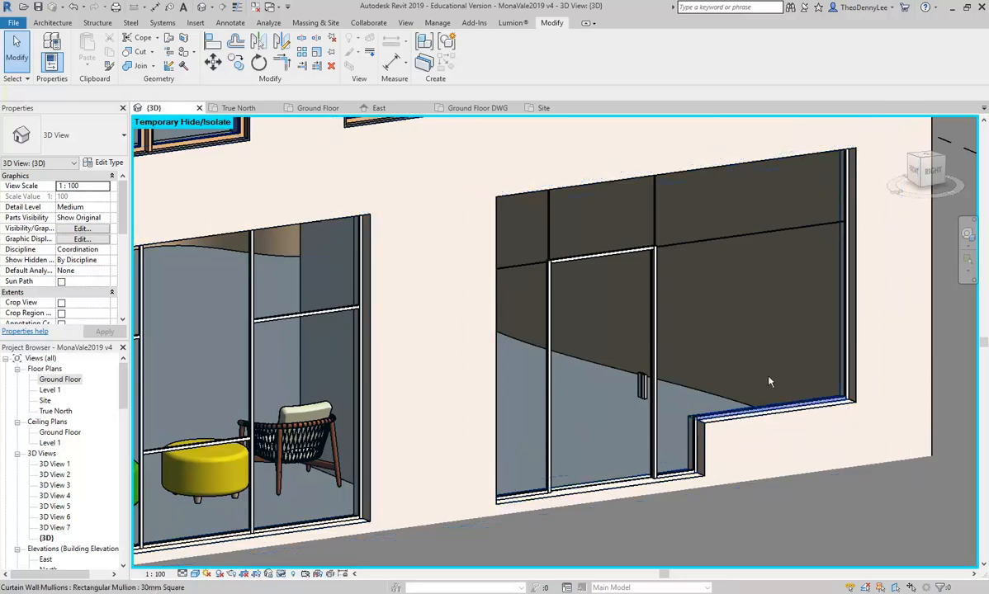
{"action": "scroll", "coordinate": [758, 372], "scroll_direction": "down", "scroll_amount": 5}
{"action": "scroll", "coordinate": [391, 459], "scroll_direction": "up", "scroll_amount": 3}
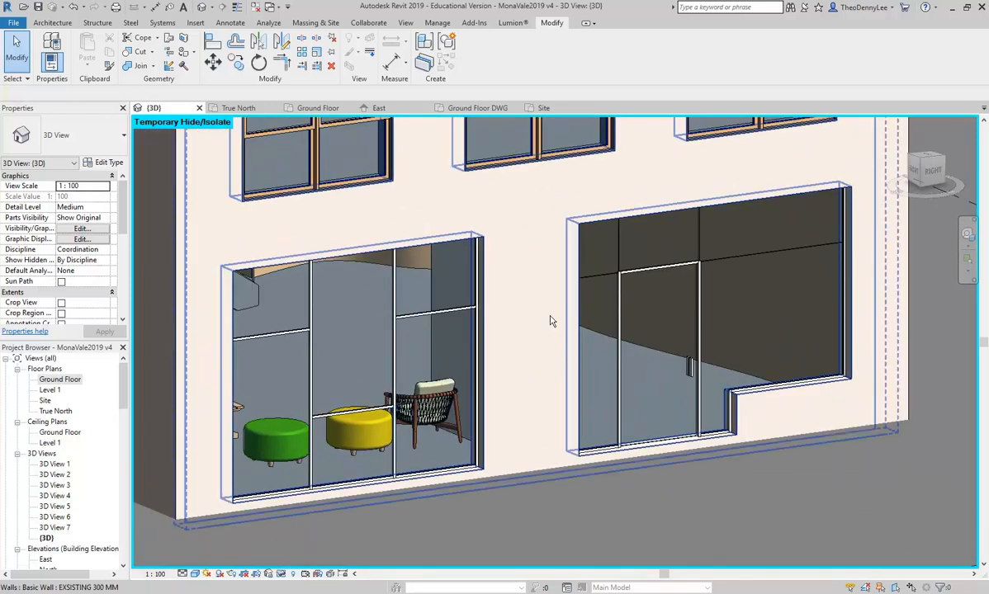
{"action": "left_click", "coordinate": [52, 23]}
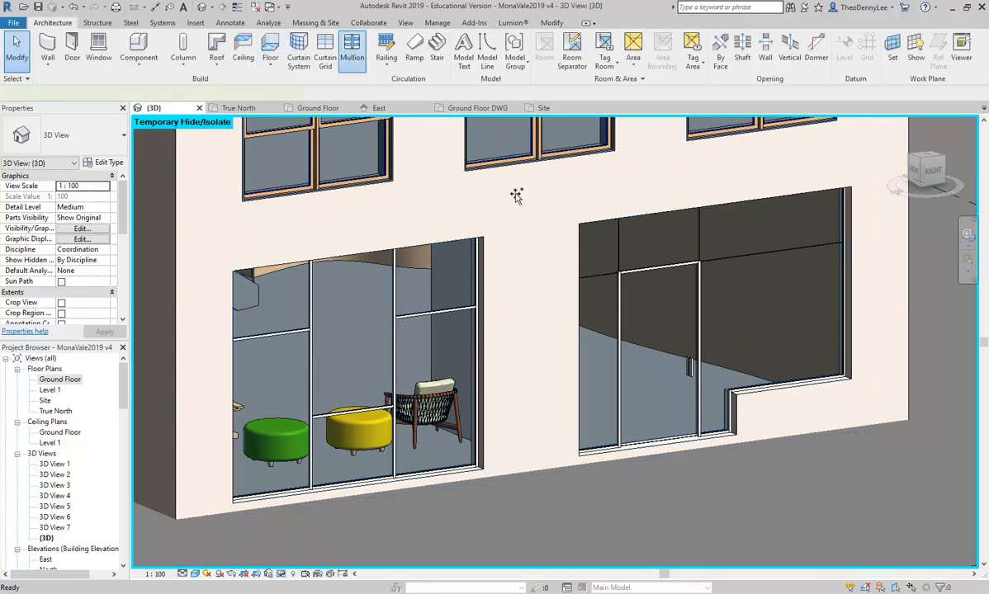
{"action": "left_click", "coordinate": [352, 48]}
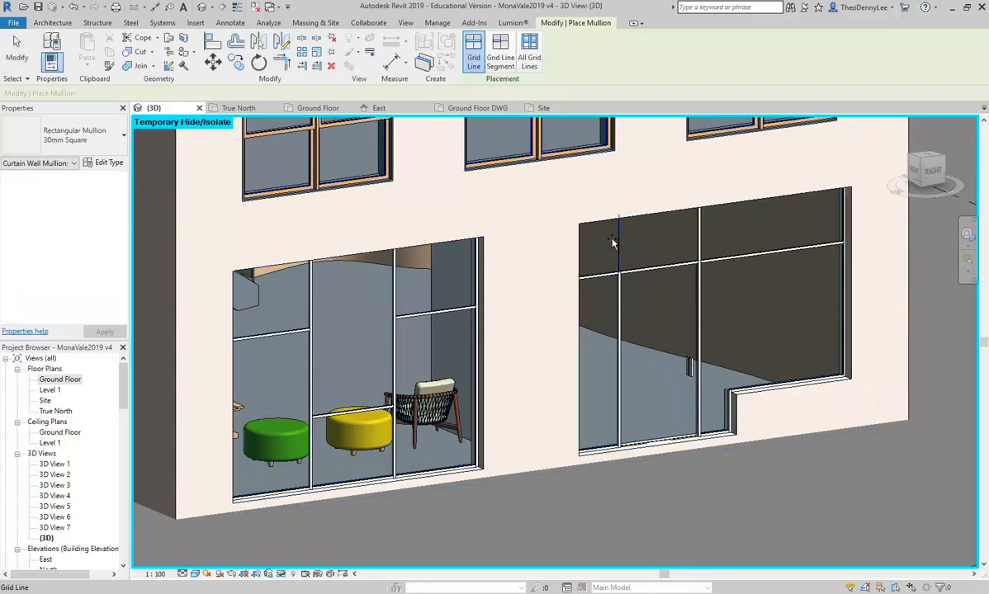
{"action": "key", "text": "Escape"}
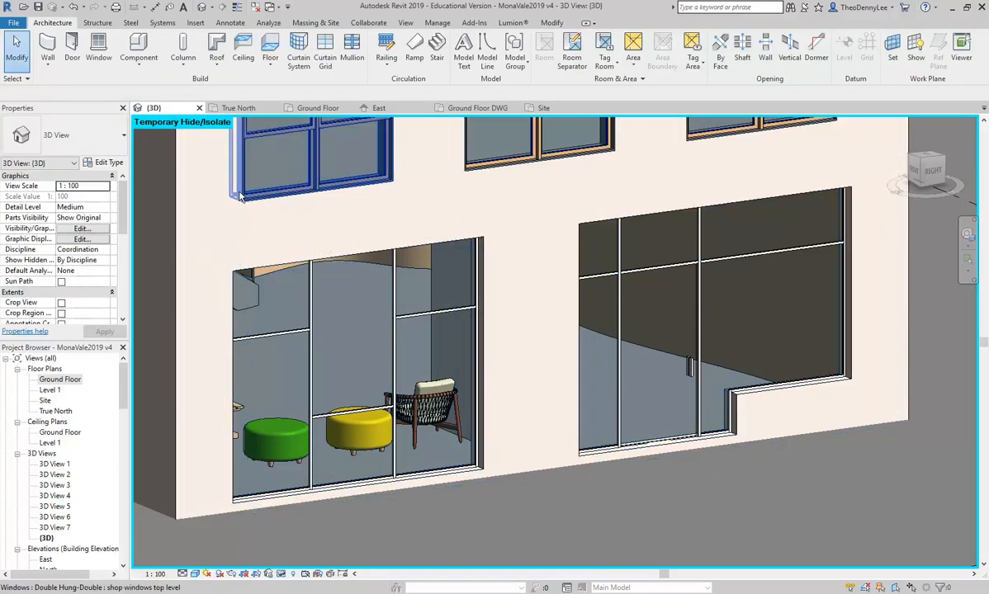
{"action": "middle_click_drag", "start_coordinate": [240, 196], "coordinate": [298, 210], "text": "shift"}
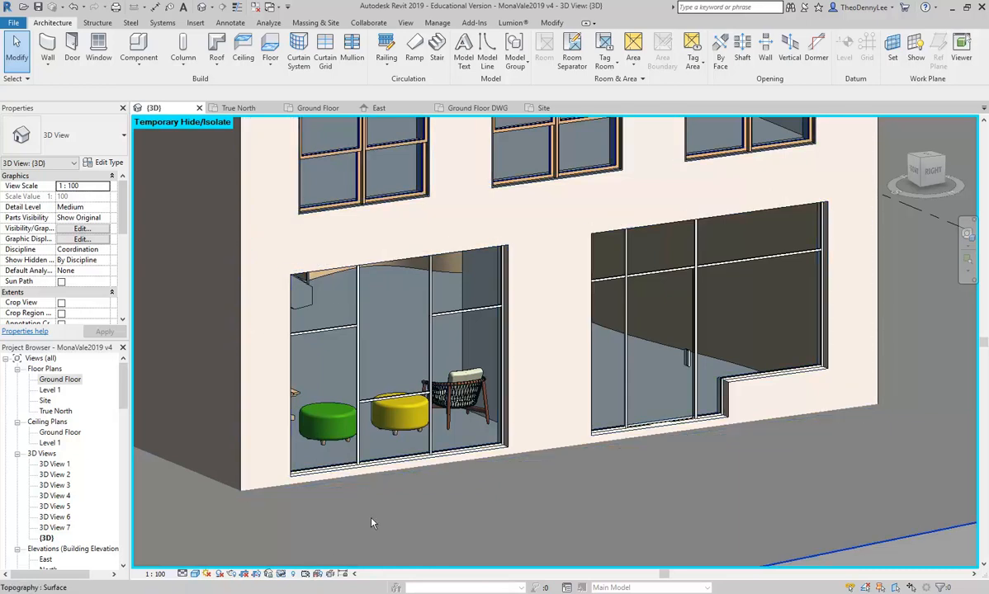
{"action": "middle_click_drag", "start_coordinate": [269, 154], "coordinate": [251, 185]}
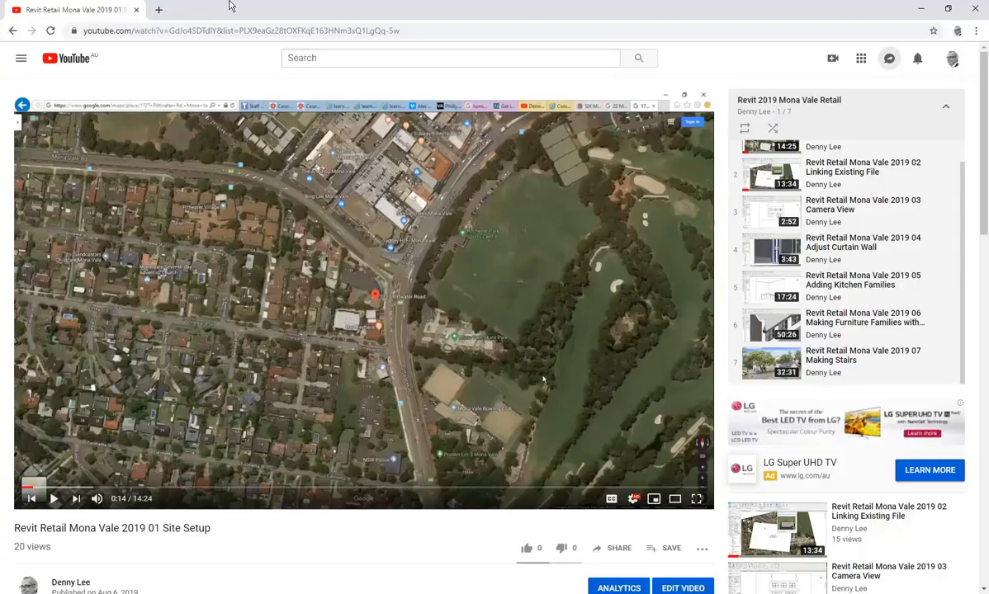
Switch to the web browser and search Google Images for mondrian in a new tab.
{"action": "left_click", "coordinate": [159, 11]}
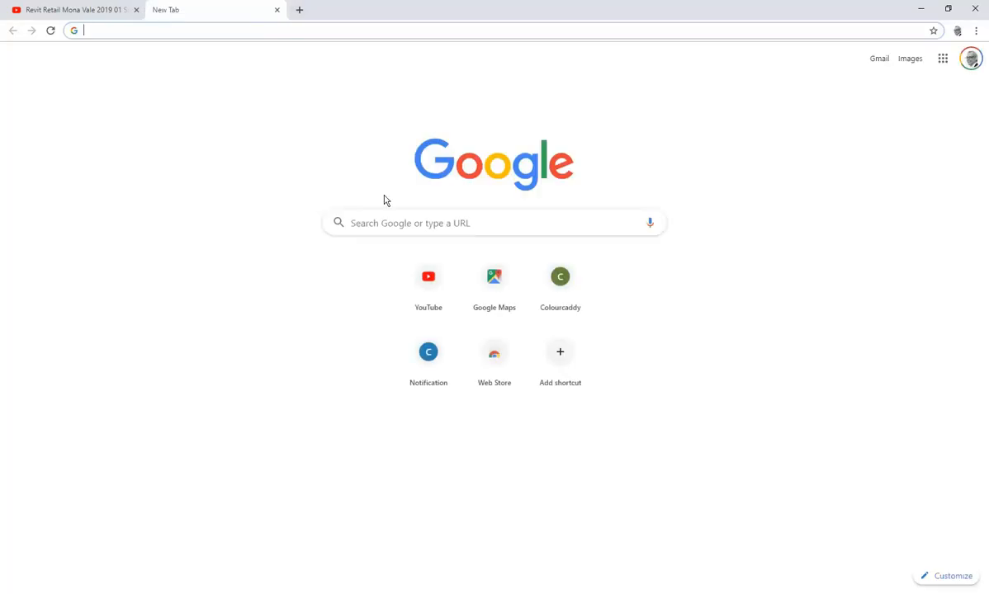
{"action": "left_click", "coordinate": [410, 224]}
{"action": "type", "text": "mond"}
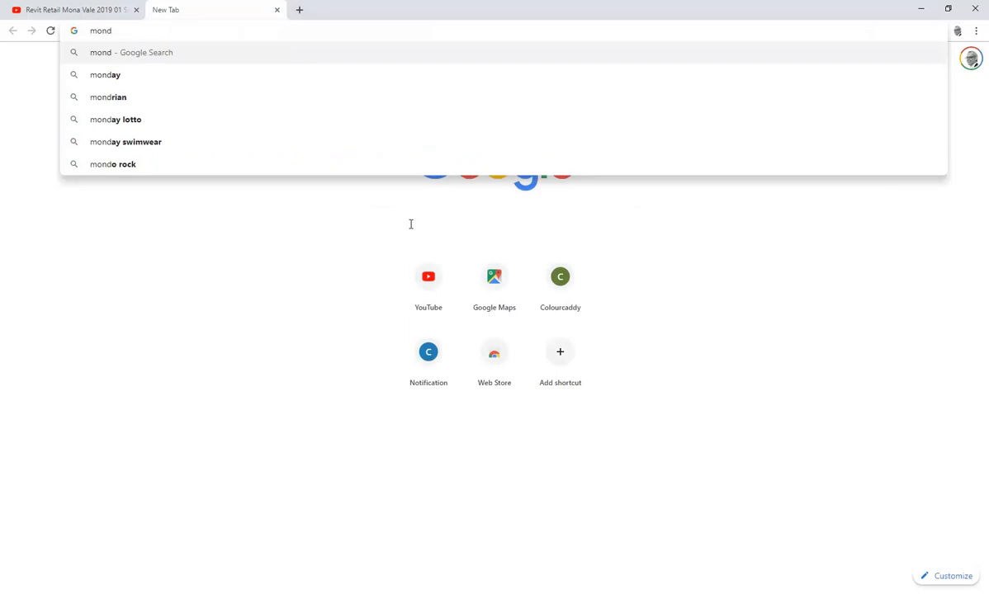
{"action": "key", "text": "Down"}
{"action": "key", "text": "Down"}
{"action": "key", "text": "Return"}
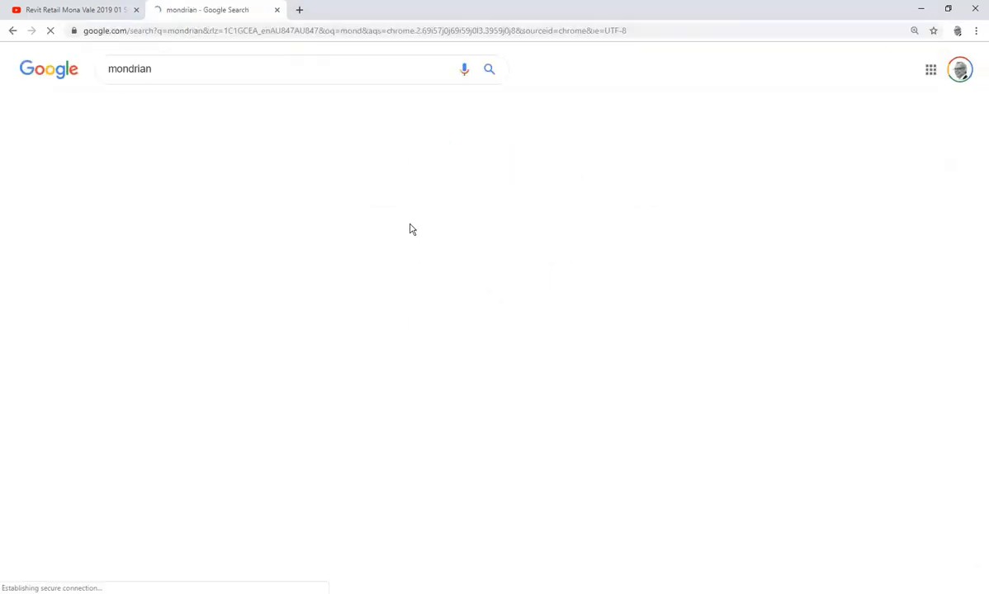
{"action": "left_click", "coordinate": [187, 105]}
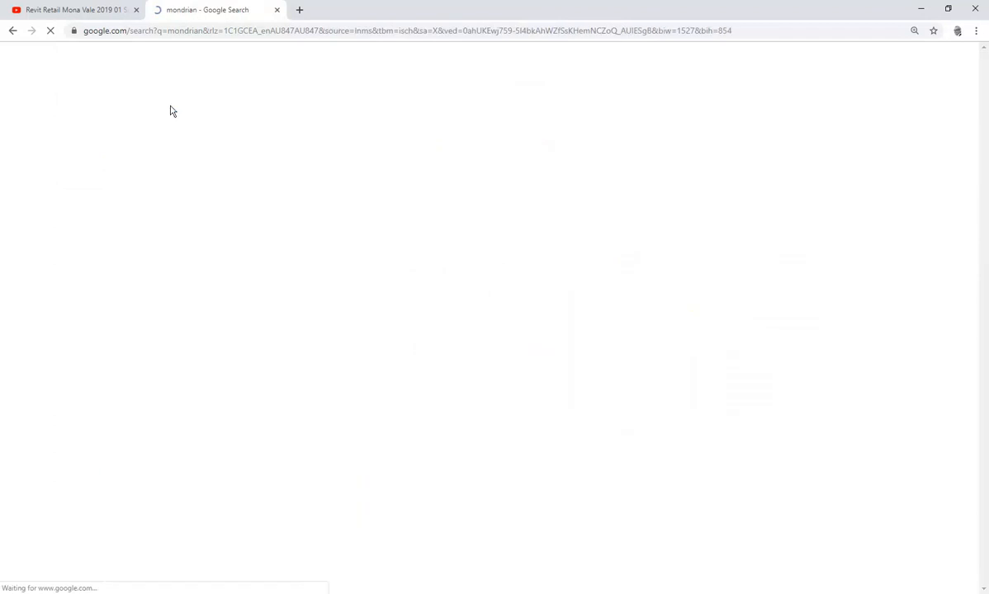
Examine the Mondrian image results, enlarge the geometric background and the Mondrian Tableau I wall art, and return to Revit.
{"action": "scroll", "coordinate": [471, 346], "scroll_direction": "down", "scroll_amount": 3}
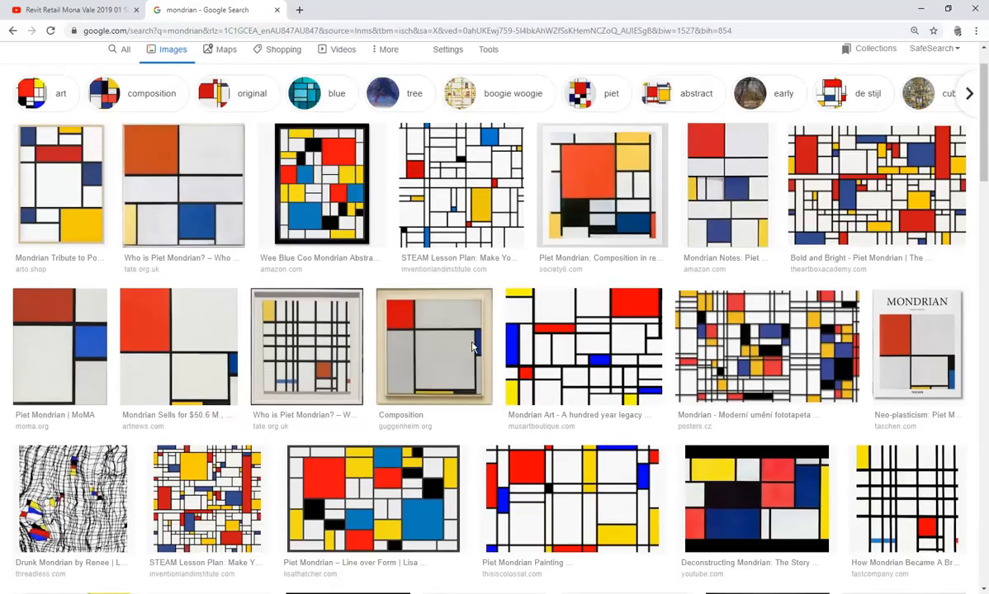
{"action": "scroll", "coordinate": [472, 347], "scroll_direction": "down", "scroll_amount": 3}
{"action": "scroll", "coordinate": [472, 348], "scroll_direction": "down", "scroll_amount": 3}
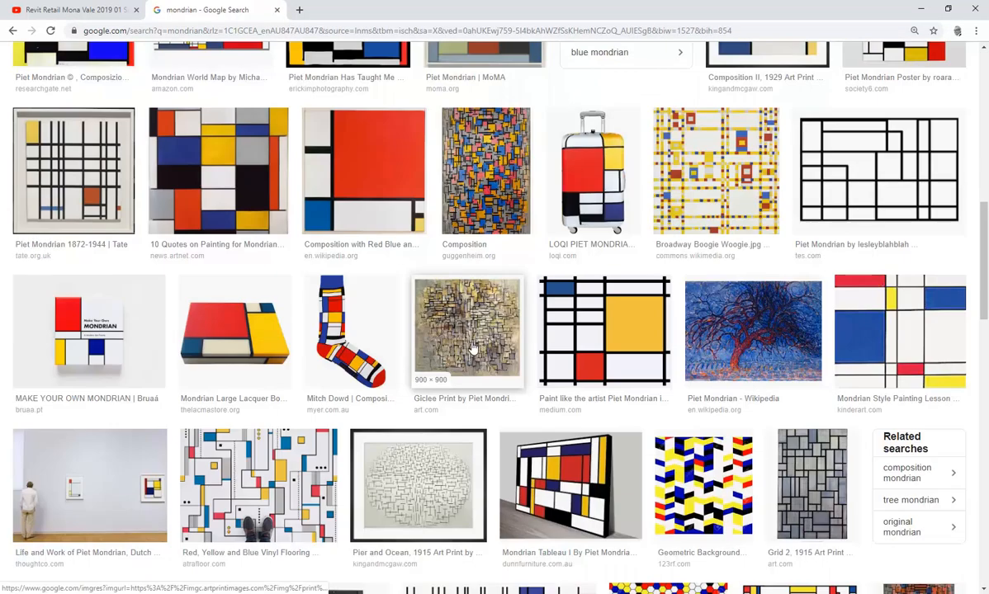
{"action": "scroll", "coordinate": [472, 348], "scroll_direction": "down", "scroll_amount": 3}
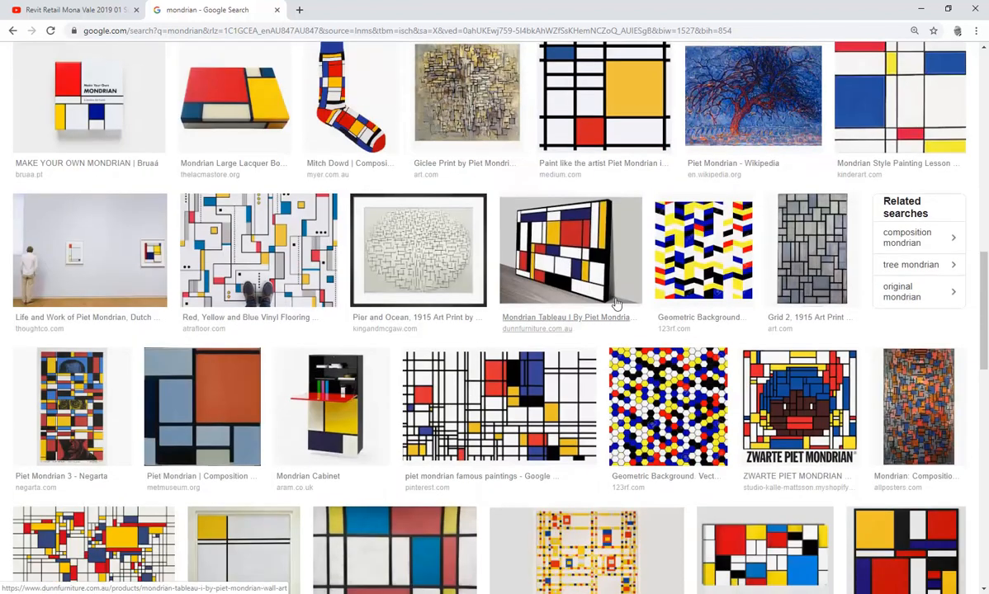
{"action": "left_click", "coordinate": [702, 248]}
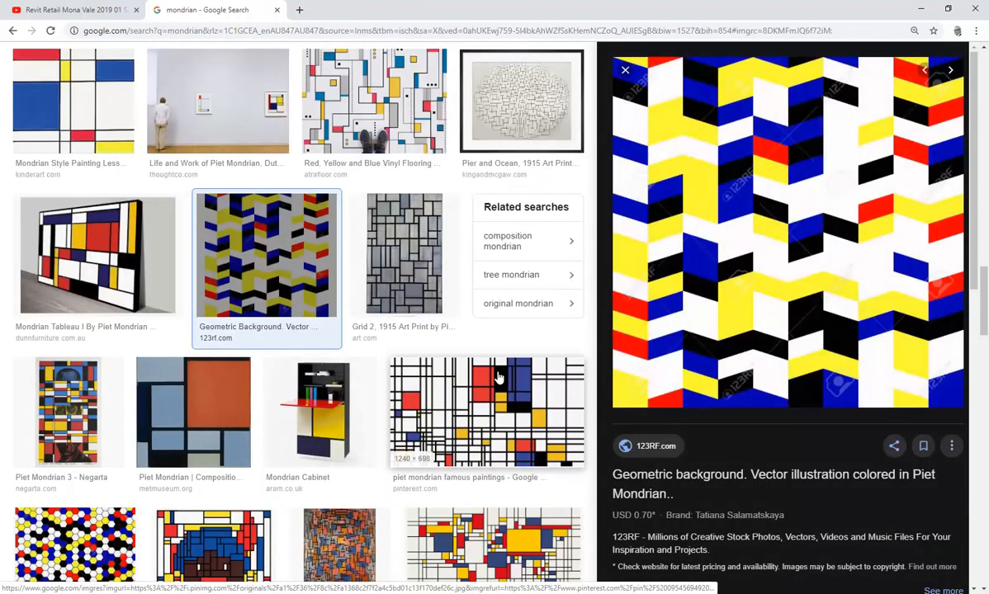
{"action": "key", "text": "Escape"}
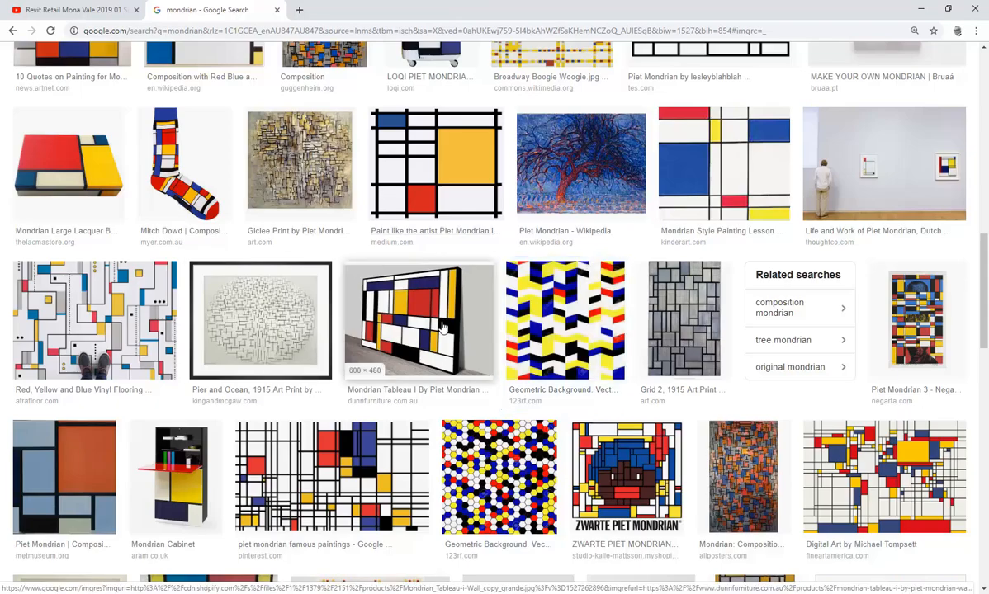
{"action": "left_click", "coordinate": [442, 327]}
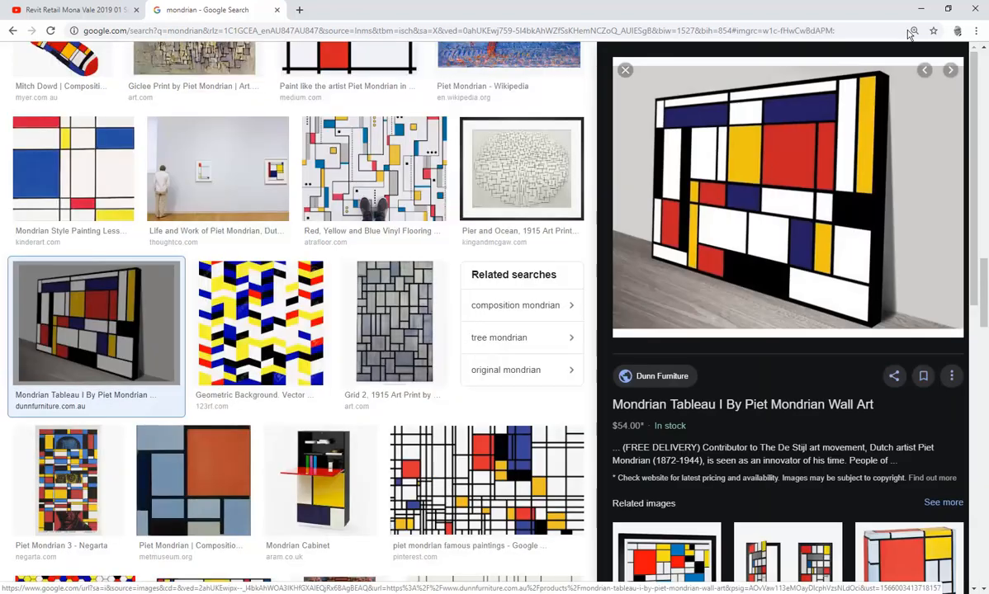
{"action": "key", "text": "alt+Tab"}
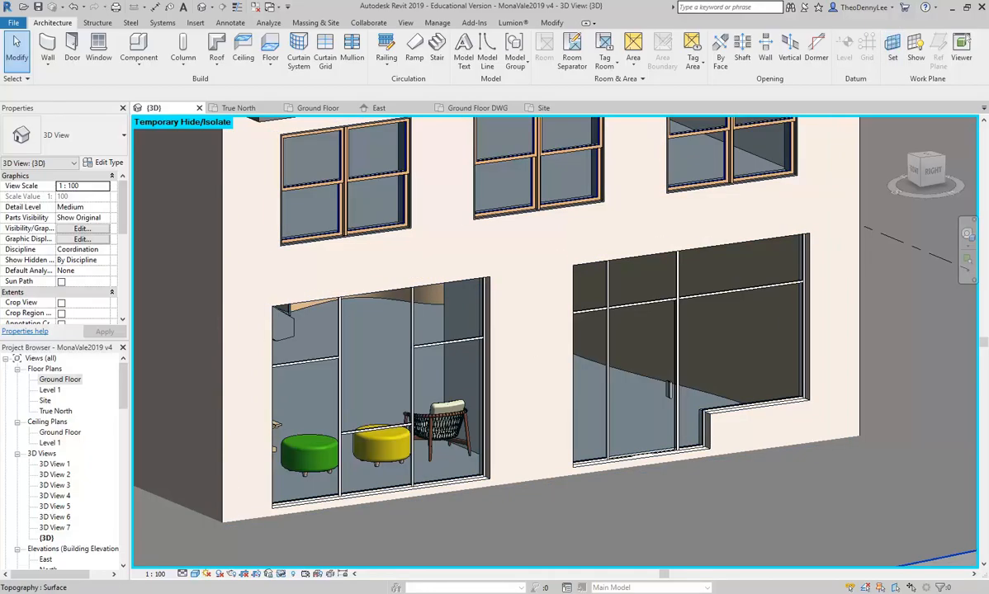